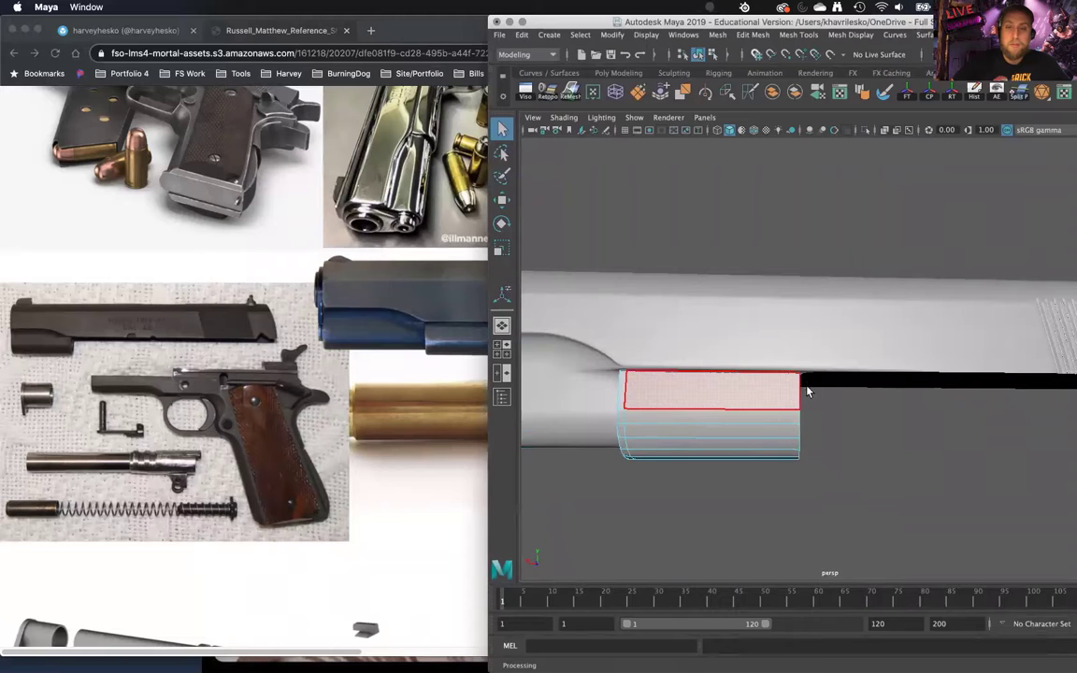
Step: Select the rear open edges of the half-cylinder beneath the slide and reposition them along its length to match the reference pistol
{"action": "right_click_drag", "start_coordinate": [786, 394], "coordinate": [793, 267]}
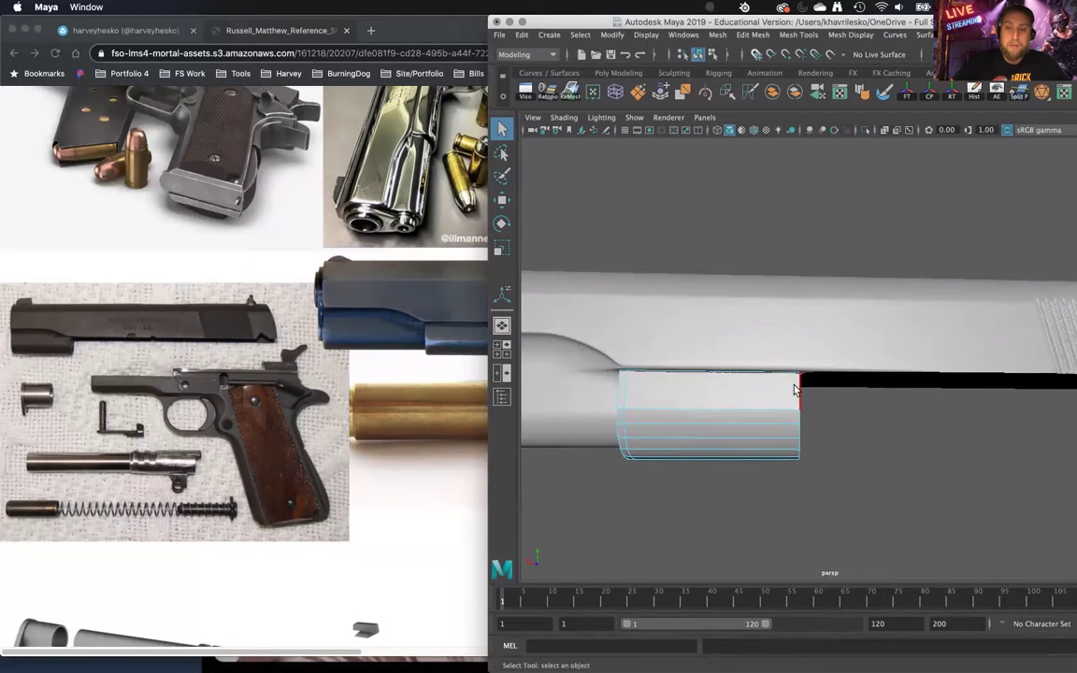
{"action": "left_click_drag", "start_coordinate": [820, 416], "coordinate": [835, 392], "text": "alt"}
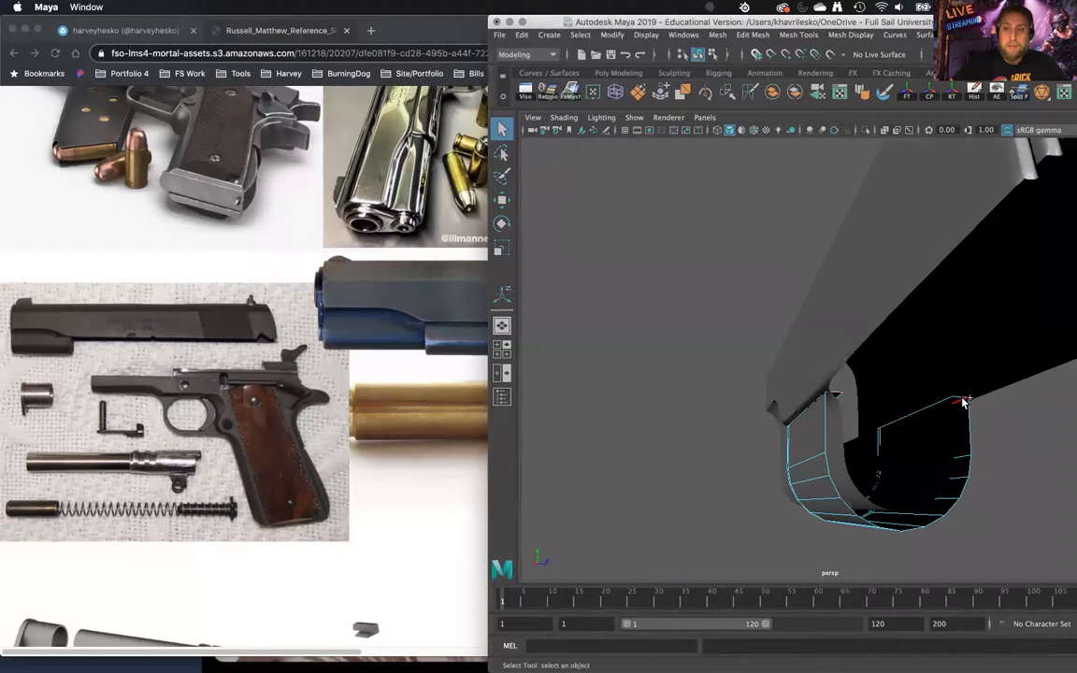
{"action": "left_click_drag", "start_coordinate": [887, 457], "coordinate": [789, 393], "text": "alt"}
{"action": "key", "text": "w"}
{"action": "left_click_drag", "start_coordinate": [649, 409], "coordinate": [695, 408]}
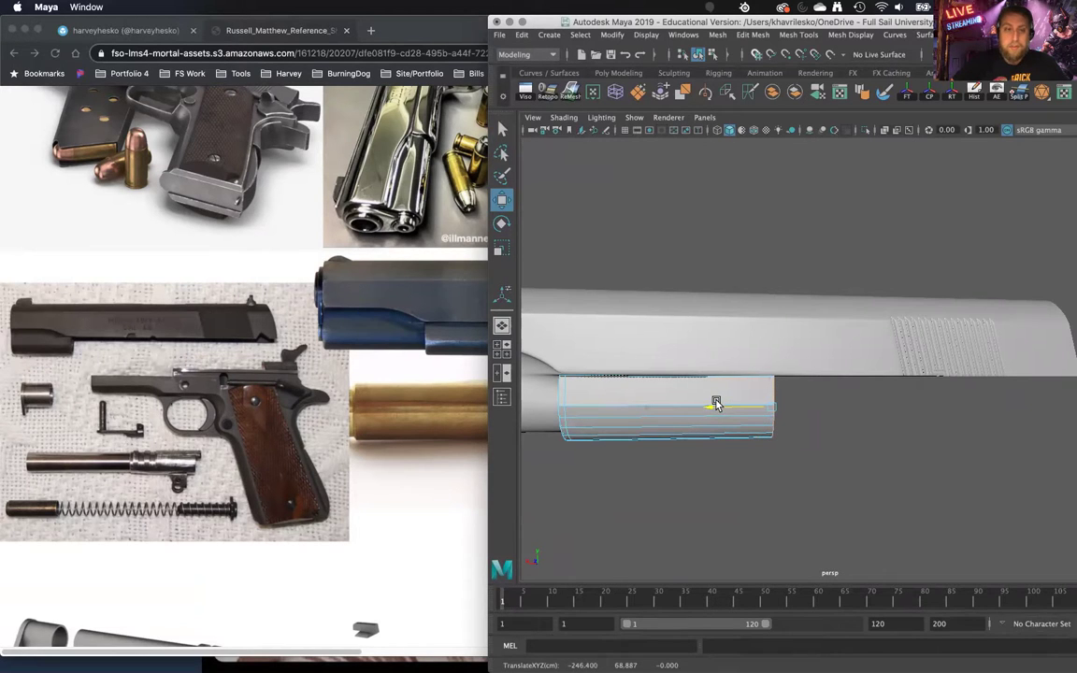
{"action": "left_click_drag", "start_coordinate": [645, 26], "coordinate": [752, 25]}
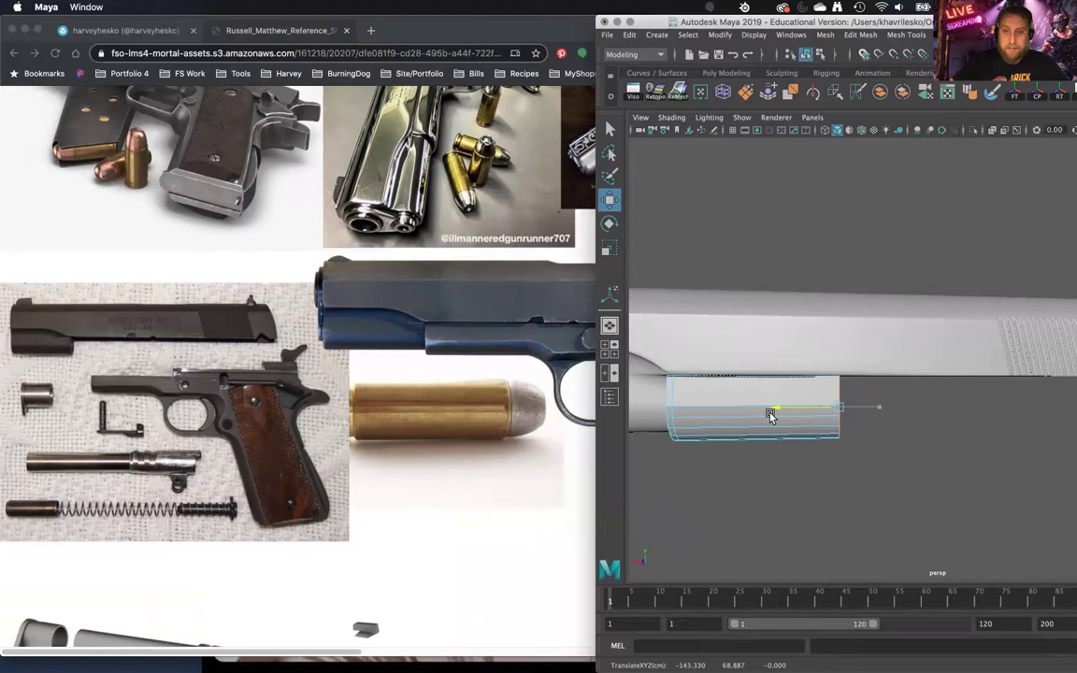
Step: Extrude the half-cylinder's rear border edges and move the new edges backward to add a section
{"action": "right_click_drag", "start_coordinate": [780, 445], "coordinate": [739, 312], "text": "alt"}
{"action": "left_click_drag", "start_coordinate": [739, 311], "coordinate": [761, 322], "text": "alt"}
{"action": "middle_click_drag", "start_coordinate": [810, 419], "coordinate": [804, 357], "text": "alt"}
{"action": "right_click_drag", "start_coordinate": [804, 357], "coordinate": [844, 500], "text": "alt"}
{"action": "left_click_drag", "start_coordinate": [843, 500], "coordinate": [788, 403], "text": "alt"}
{"action": "middle_click_drag", "start_coordinate": [788, 403], "coordinate": [752, 403], "text": "alt"}
{"action": "left_click_drag", "start_coordinate": [755, 335], "coordinate": [834, 344], "text": "alt"}
{"action": "scroll", "coordinate": [834, 346], "scroll_direction": "up", "scroll_amount": 5}
{"action": "left_click_drag", "start_coordinate": [753, 387], "coordinate": [836, 338], "text": "alt"}
{"action": "key", "text": "F10"}
{"action": "right_click_drag", "start_coordinate": [830, 342], "coordinate": [829, 373], "text": "shift"}
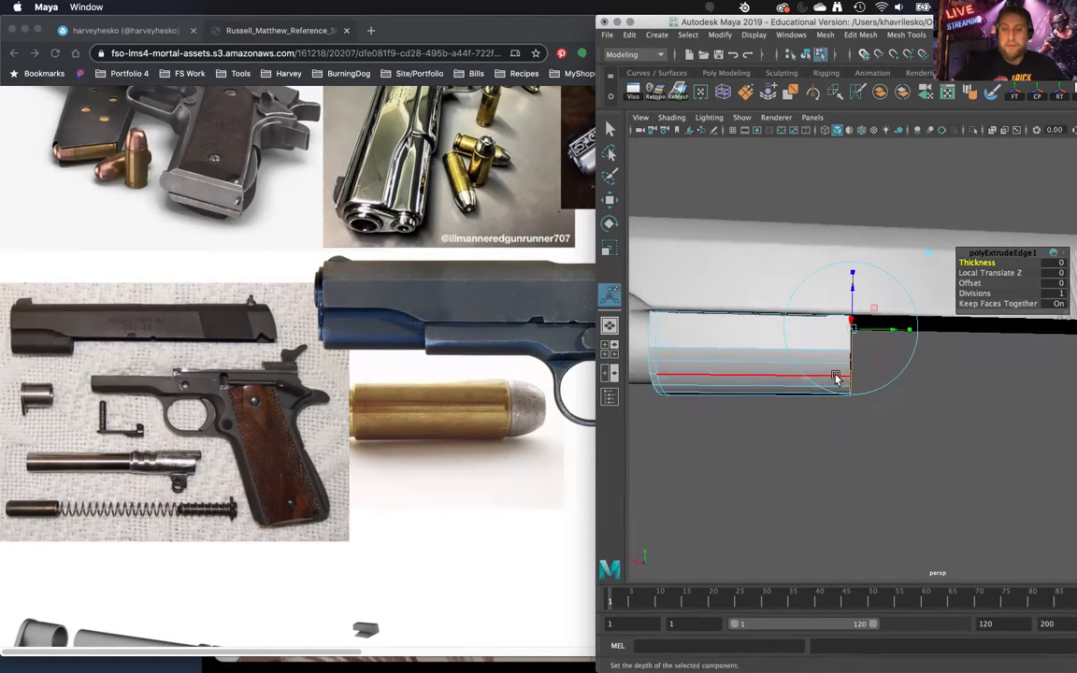
{"action": "left_click_drag", "start_coordinate": [807, 359], "coordinate": [822, 359]}
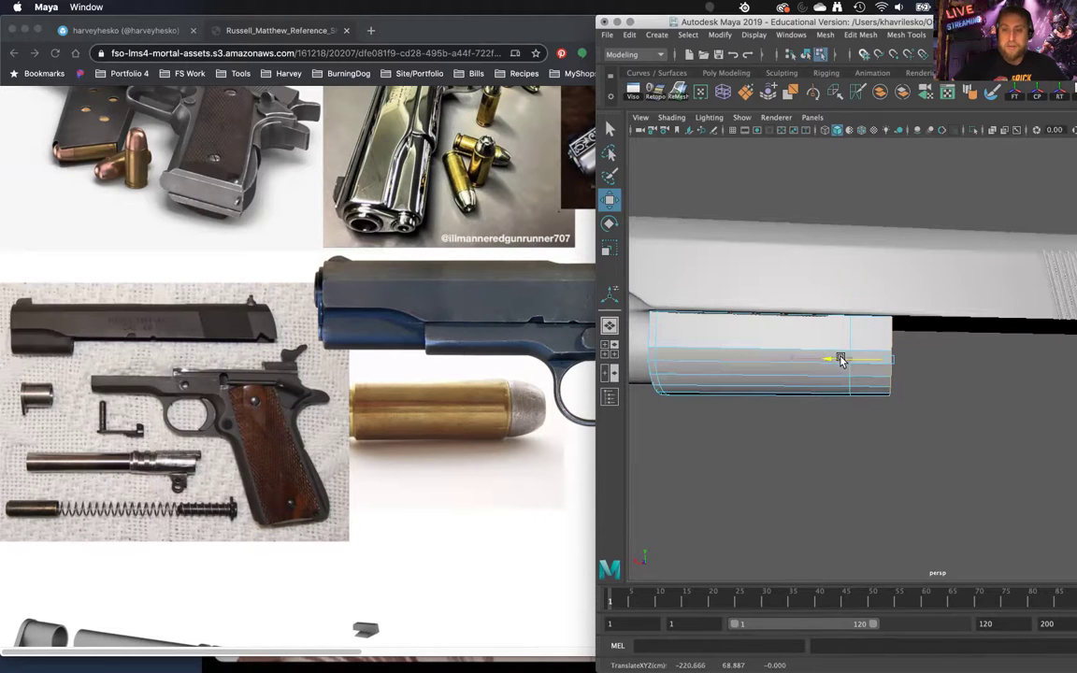
Step: Insert three edge loops across the newly extruded rear section of the half-cylinder
{"action": "middle_click_drag", "start_coordinate": [852, 360], "coordinate": [785, 376], "text": "alt"}
{"action": "right_click_drag", "start_coordinate": [784, 375], "coordinate": [812, 392], "text": "alt"}
{"action": "middle_click_drag", "start_coordinate": [812, 392], "coordinate": [865, 404], "text": "alt"}
{"action": "right_click_drag", "start_coordinate": [834, 306], "coordinate": [838, 328]}
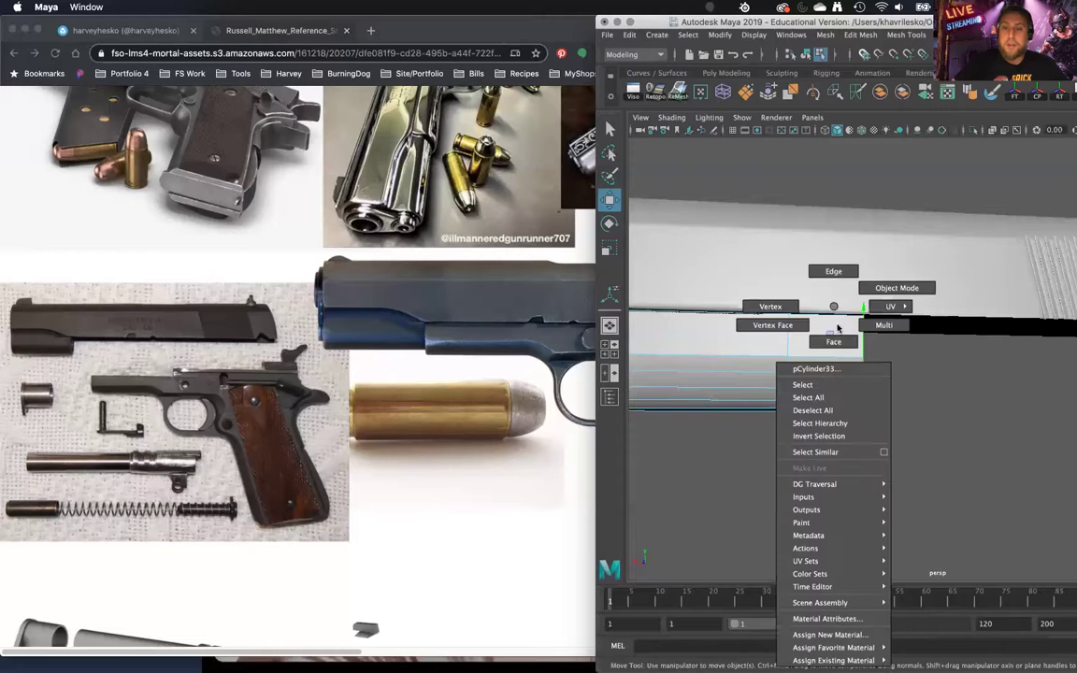
{"action": "right_click_drag", "start_coordinate": [877, 291], "coordinate": [877, 291]}
{"action": "right_click_drag", "start_coordinate": [824, 350], "coordinate": [809, 361], "text": "shift"}
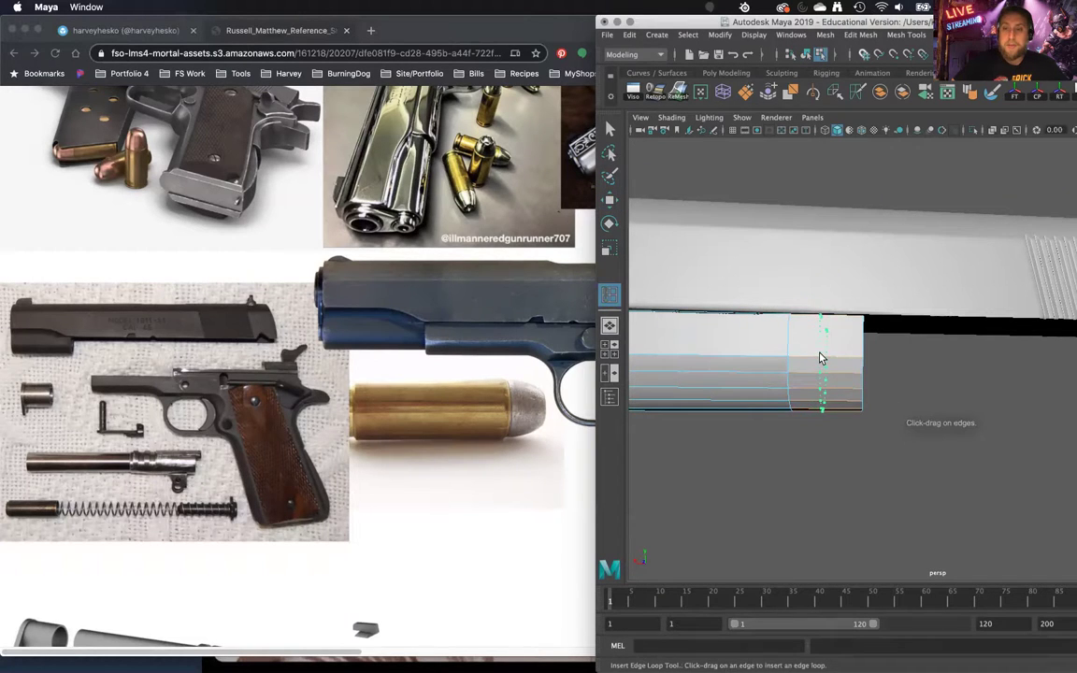
{"action": "left_click_drag", "start_coordinate": [823, 357], "coordinate": [823, 356]}
{"action": "left_click", "coordinate": [841, 359]}
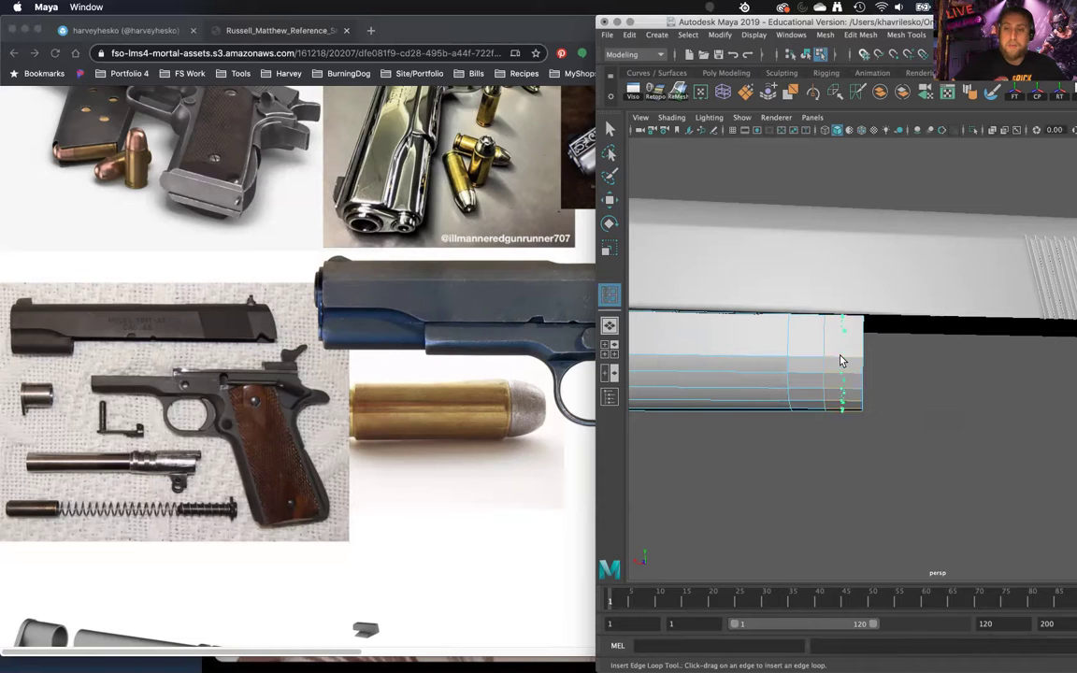
Step: Select the half-cylinder's rear border edges with the Move tool and turn on Soft Select
{"action": "left_click_drag", "start_coordinate": [803, 364], "coordinate": [902, 266], "text": "alt"}
{"action": "key", "text": "w"}
{"action": "right_click_drag", "start_coordinate": [902, 266], "coordinate": [951, 457], "text": "alt"}
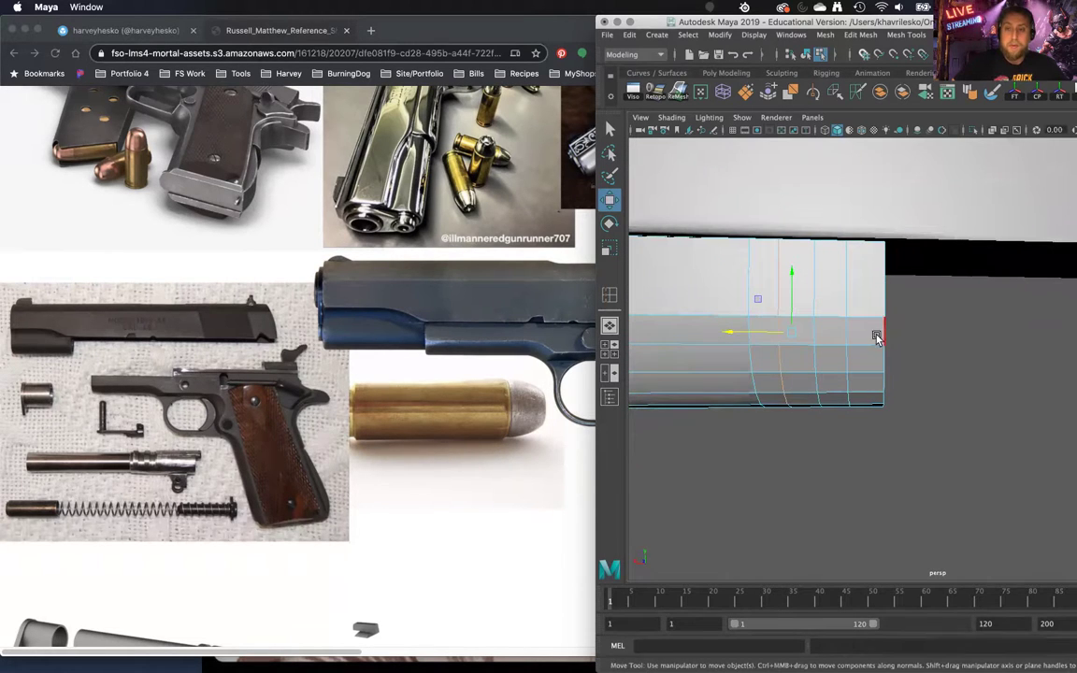
{"action": "left_click_drag", "start_coordinate": [877, 339], "coordinate": [881, 334], "text": "alt"}
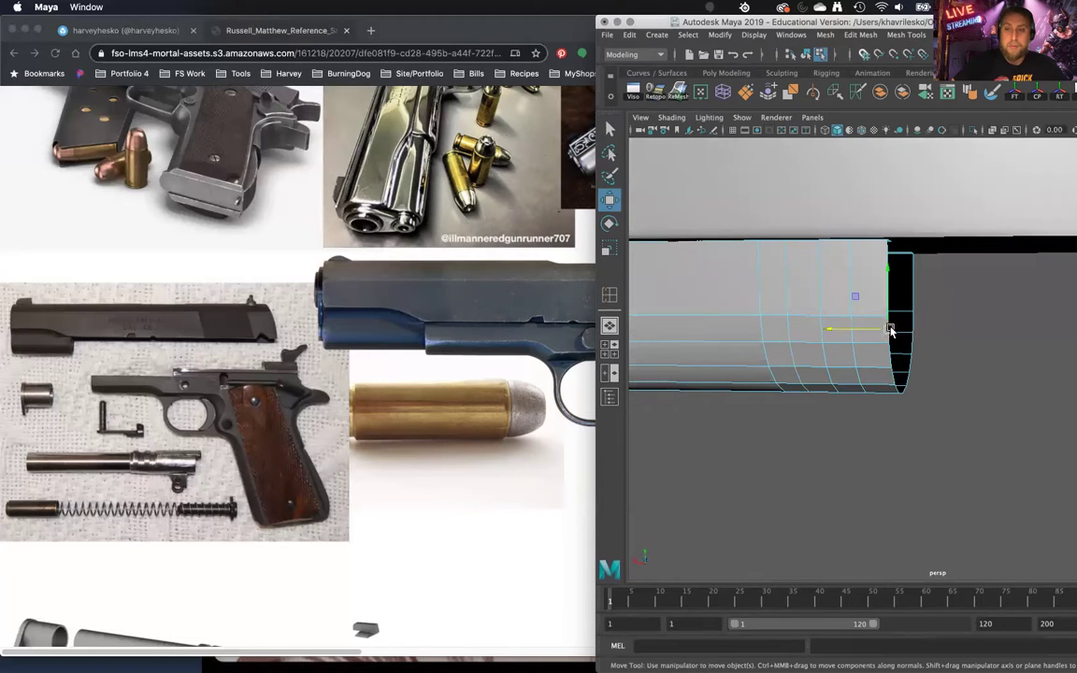
{"action": "left_click_drag", "start_coordinate": [913, 323], "coordinate": [928, 354], "text": "alt"}
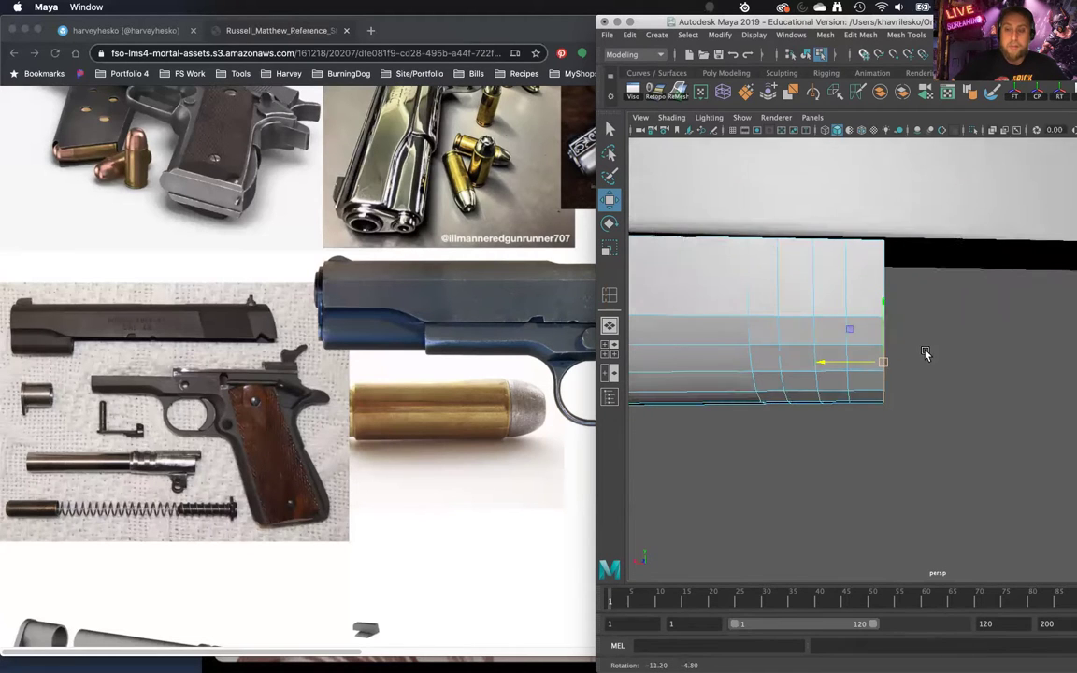
{"action": "key", "text": "b"}
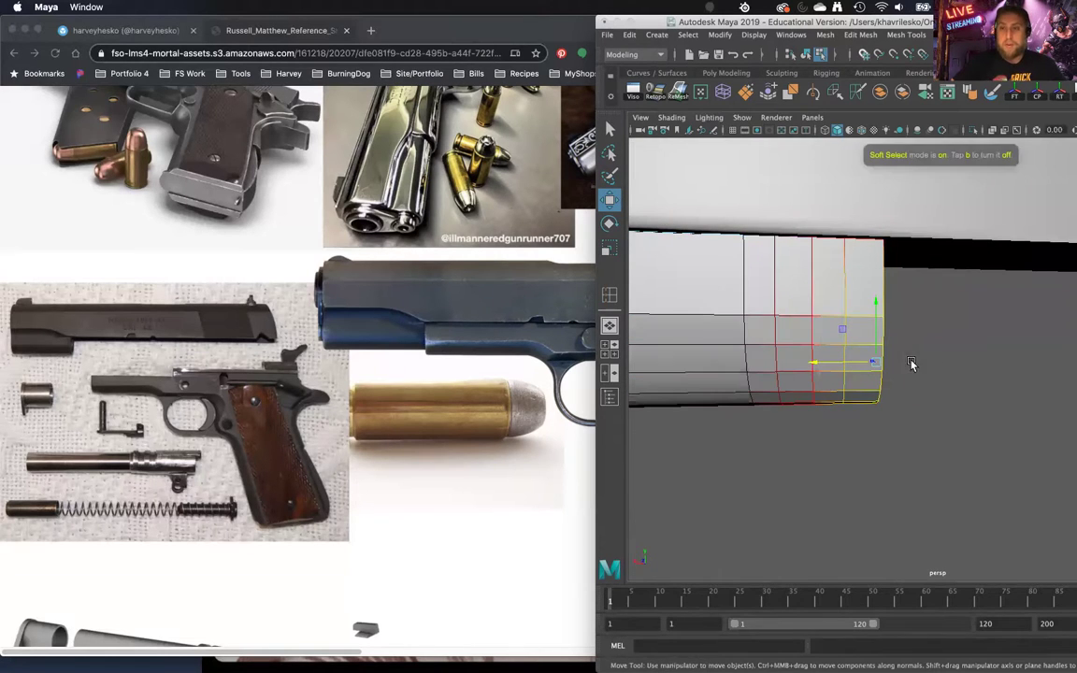
{"action": "left_click_drag", "start_coordinate": [816, 409], "coordinate": [880, 371], "text": "alt"}
Step: Create a polygon cylinder, scale it uniformly to about 91.1, and set its Rotate X to 90
{"action": "left_click", "coordinate": [656, 35]}
{"action": "left_click", "coordinate": [874, 113]}
{"action": "scroll", "coordinate": [881, 437], "scroll_direction": "down", "scroll_amount": 4}
{"action": "left_click_drag", "start_coordinate": [881, 436], "coordinate": [871, 416], "text": "alt"}
{"action": "key", "text": "r"}
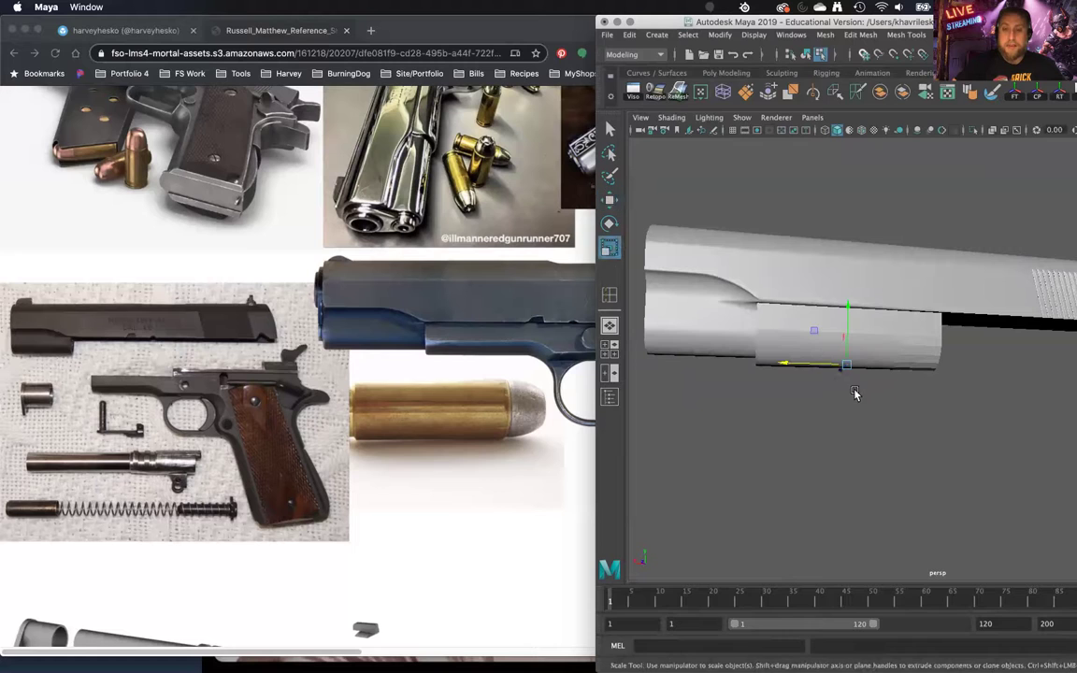
{"action": "left_click_drag", "start_coordinate": [847, 369], "coordinate": [839, 421]}
{"action": "key", "text": "e"}
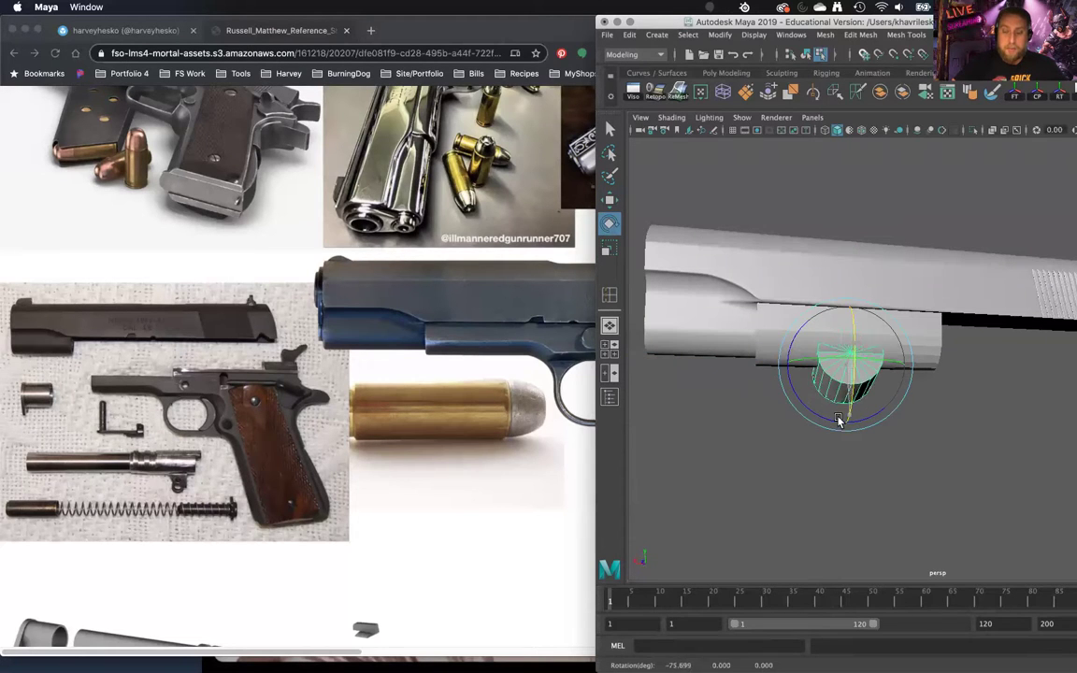
{"action": "left_click_drag", "start_coordinate": [919, 26], "coordinate": [526, 26]}
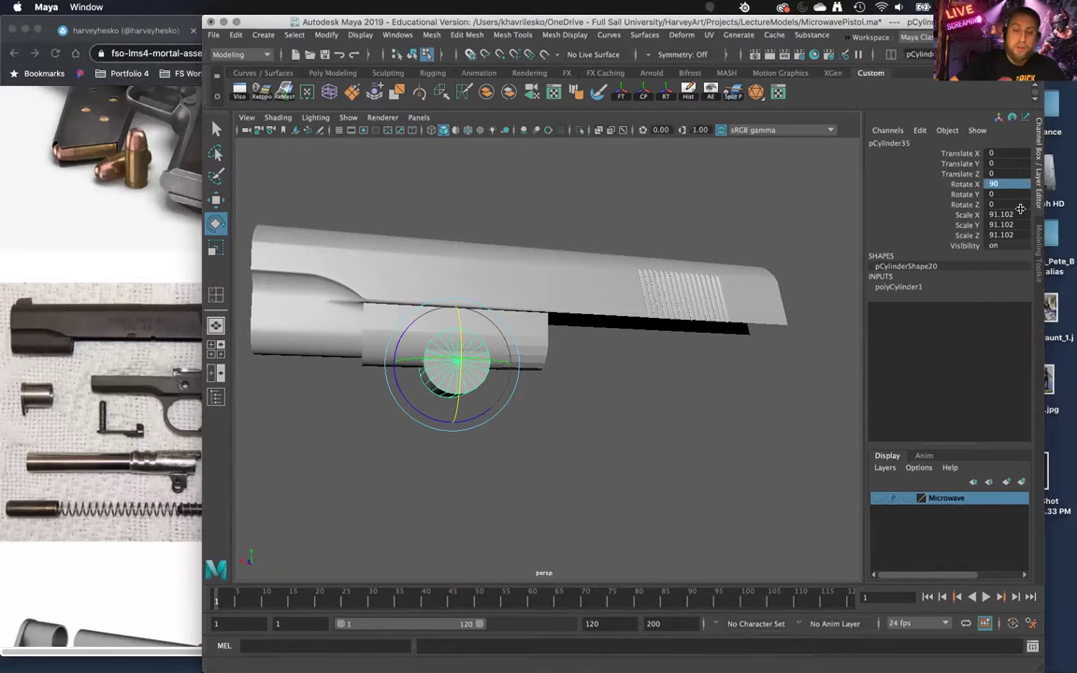
Step: Scale the cylinder uniformly to about 112 and place it beneath the half-cylinder's rear section at about X -137.7, Y -124.8
{"action": "scroll", "coordinate": [580, 355], "scroll_direction": "up", "scroll_amount": 6}
{"action": "key", "text": "w"}
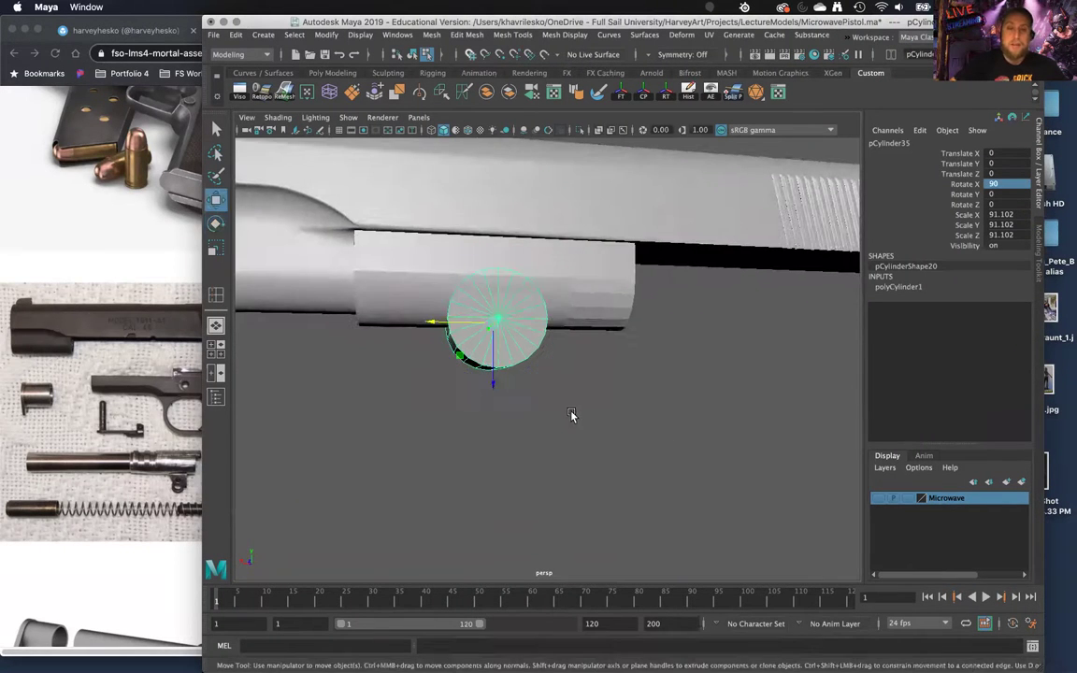
{"action": "left_click_drag", "start_coordinate": [573, 416], "coordinate": [497, 405], "text": "alt"}
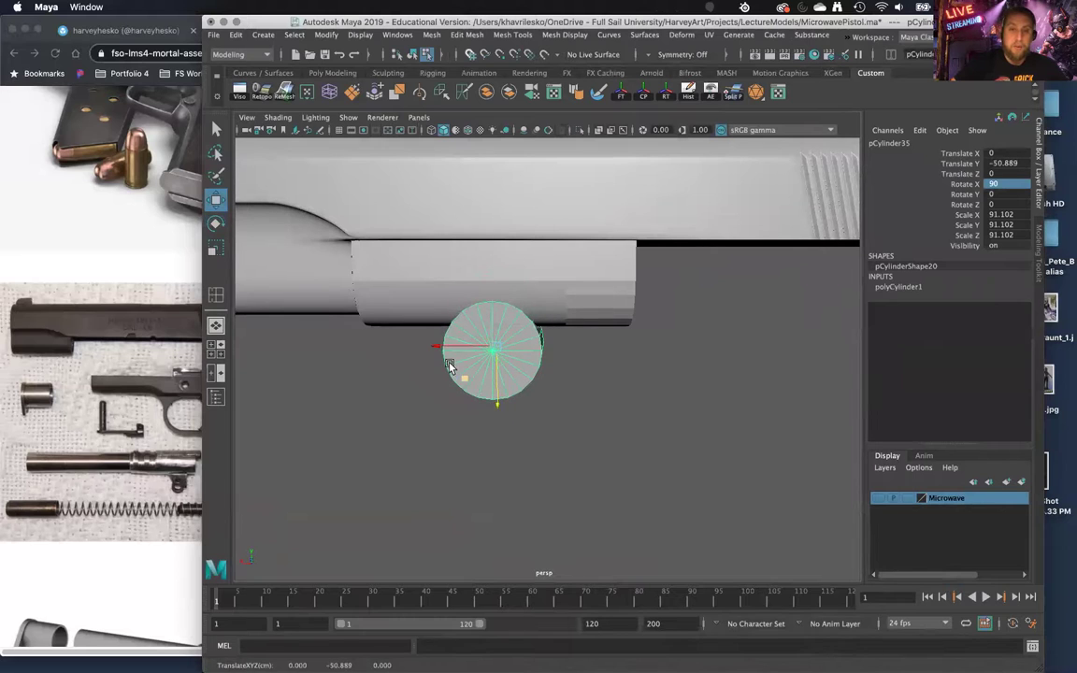
{"action": "left_click_drag", "start_coordinate": [441, 353], "coordinate": [515, 346]}
{"action": "key", "text": "r"}
{"action": "left_click_drag", "start_coordinate": [596, 351], "coordinate": [577, 423], "text": "alt"}
{"action": "key", "text": "w"}
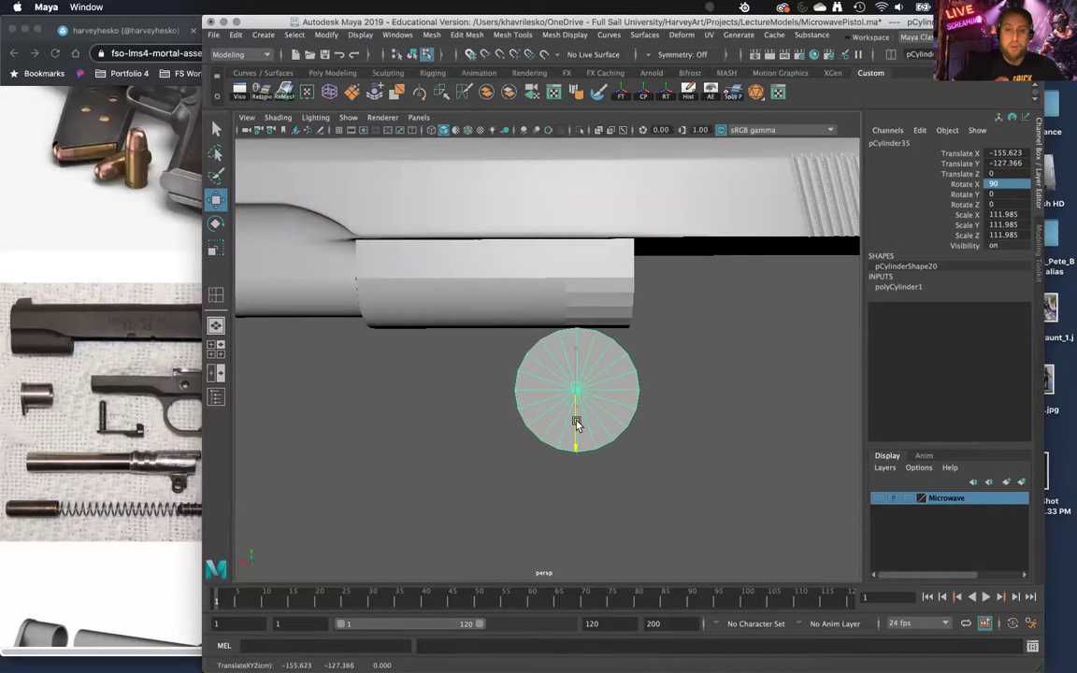
{"action": "left_click", "coordinate": [531, 392]}
{"action": "key", "text": "ctrl+z"}
{"action": "left_click_drag", "start_coordinate": [525, 386], "coordinate": [518, 389]}
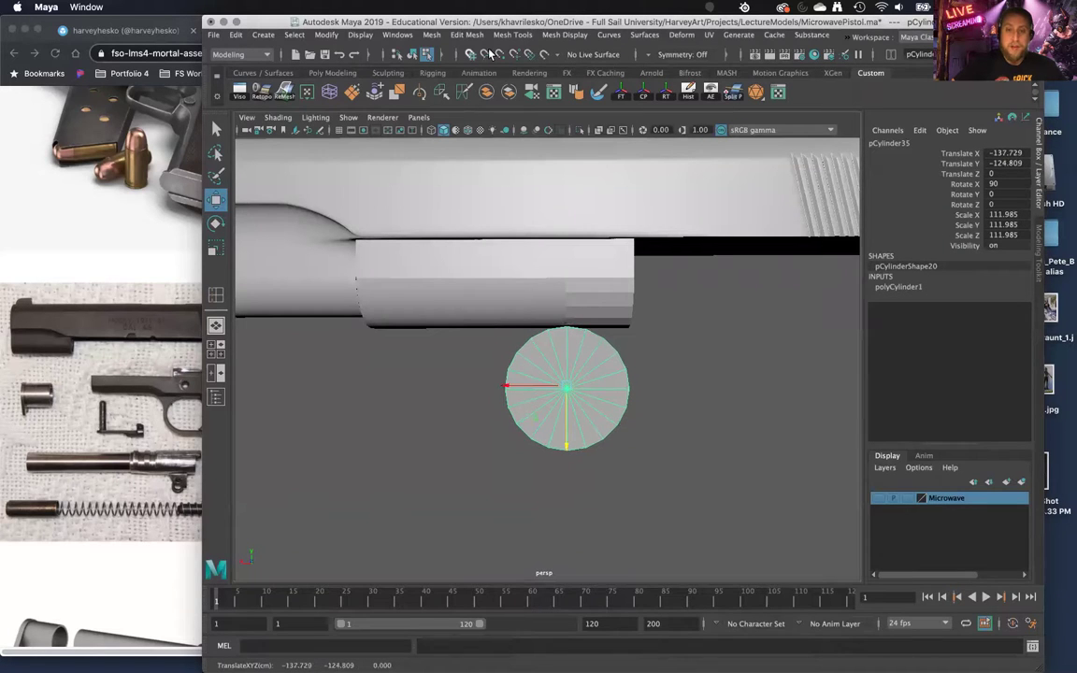
Step: Flatten the cylinder along its own axis into a thin guide disc
{"action": "left_click_drag", "start_coordinate": [489, 28], "coordinate": [651, 21]}
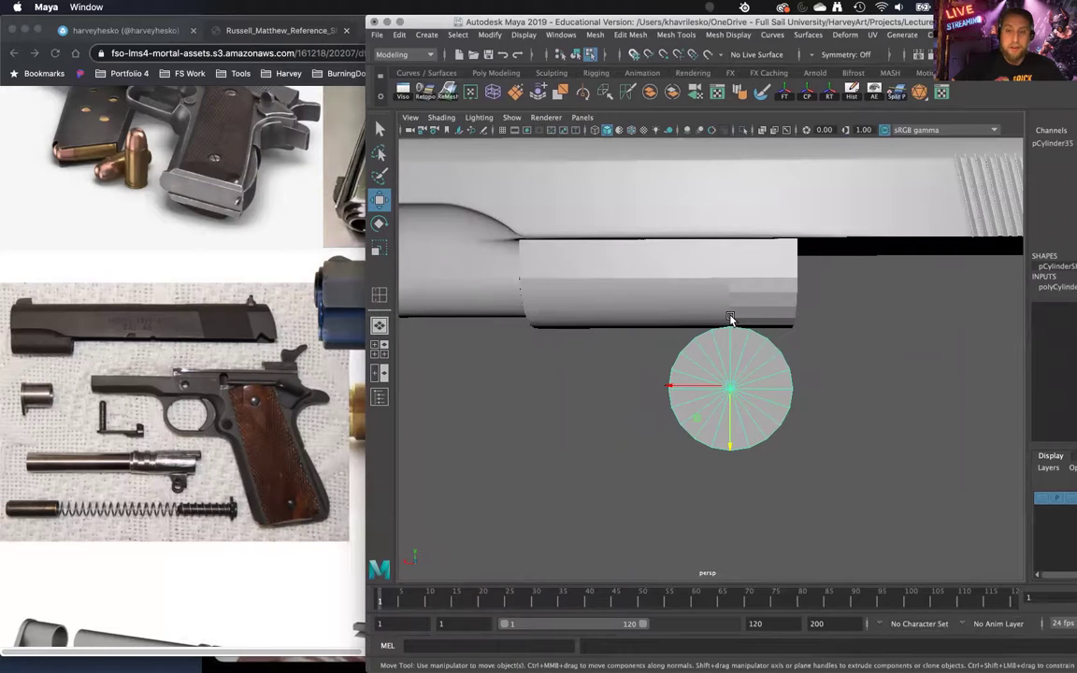
{"action": "left_click_drag", "start_coordinate": [770, 343], "coordinate": [675, 450], "text": "alt"}
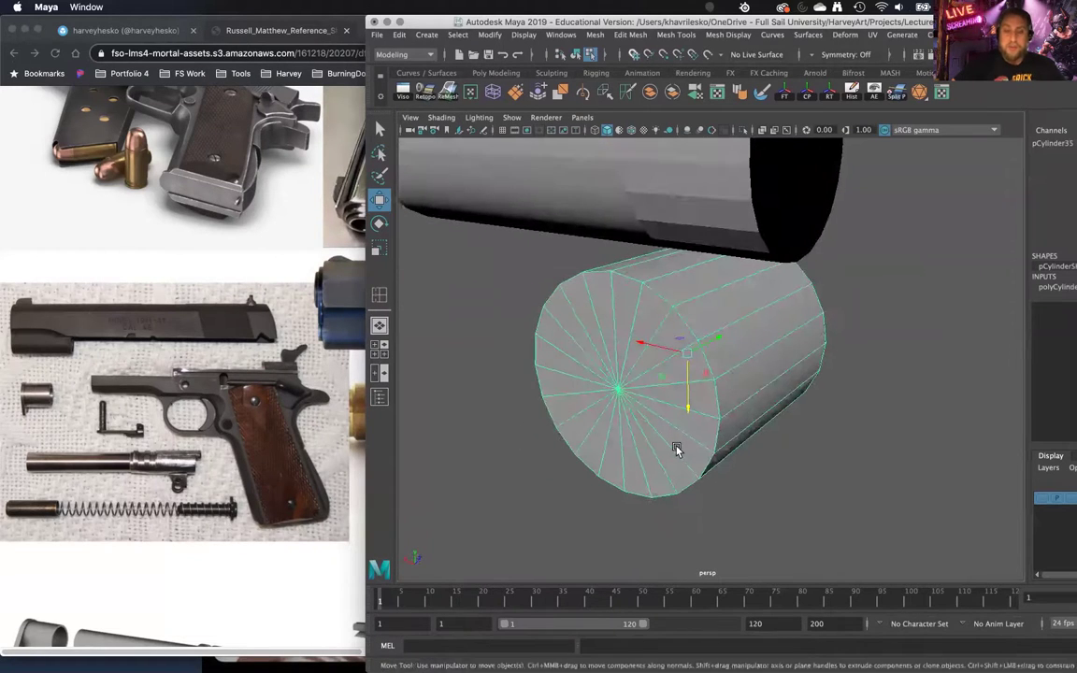
{"action": "key", "text": "r"}
{"action": "left_click_drag", "start_coordinate": [714, 334], "coordinate": [727, 275]}
Step: Select the half-cylinder's rear end edges on both sides with soft falloff over the added edge loops
{"action": "left_click", "coordinate": [733, 264], "text": "shift"}
{"action": "middle_click_drag", "start_coordinate": [739, 289], "coordinate": [777, 340], "text": "alt"}
{"action": "left_click_drag", "start_coordinate": [778, 340], "coordinate": [784, 268], "text": "alt"}
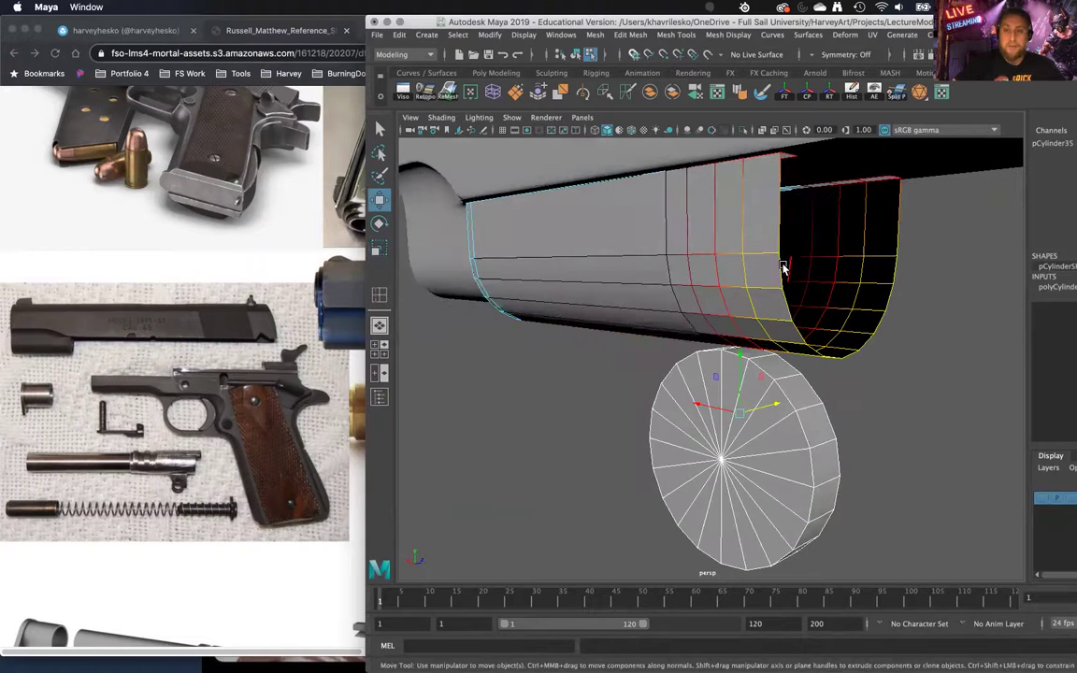
{"action": "left_click", "coordinate": [892, 273]}
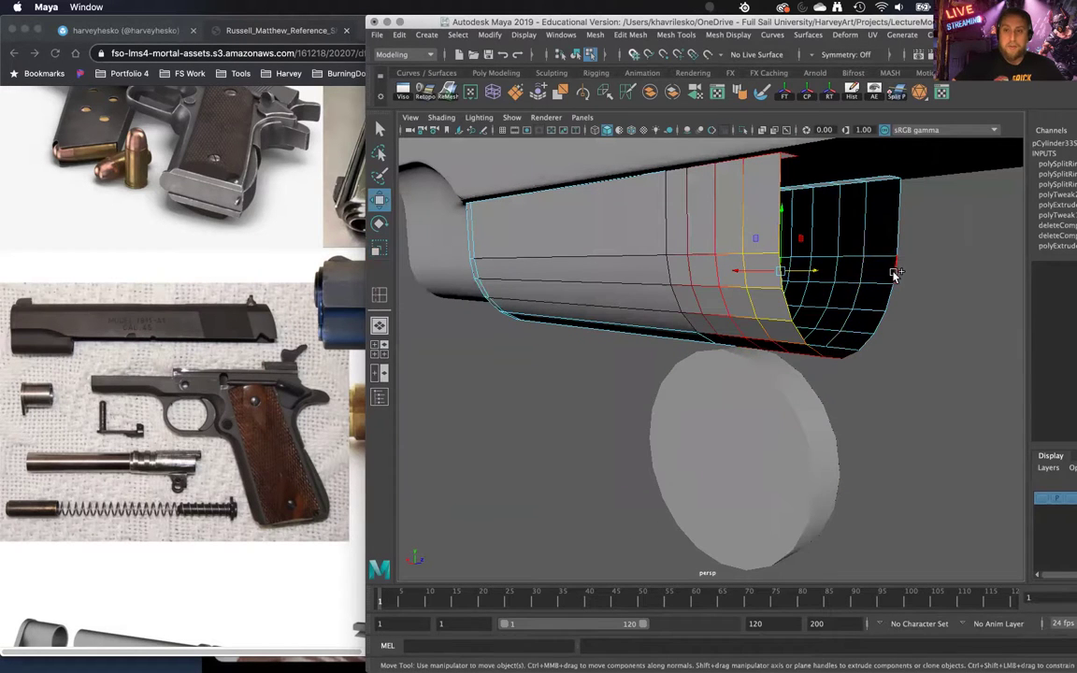
{"action": "left_click_drag", "start_coordinate": [882, 291], "coordinate": [930, 307], "text": "alt"}
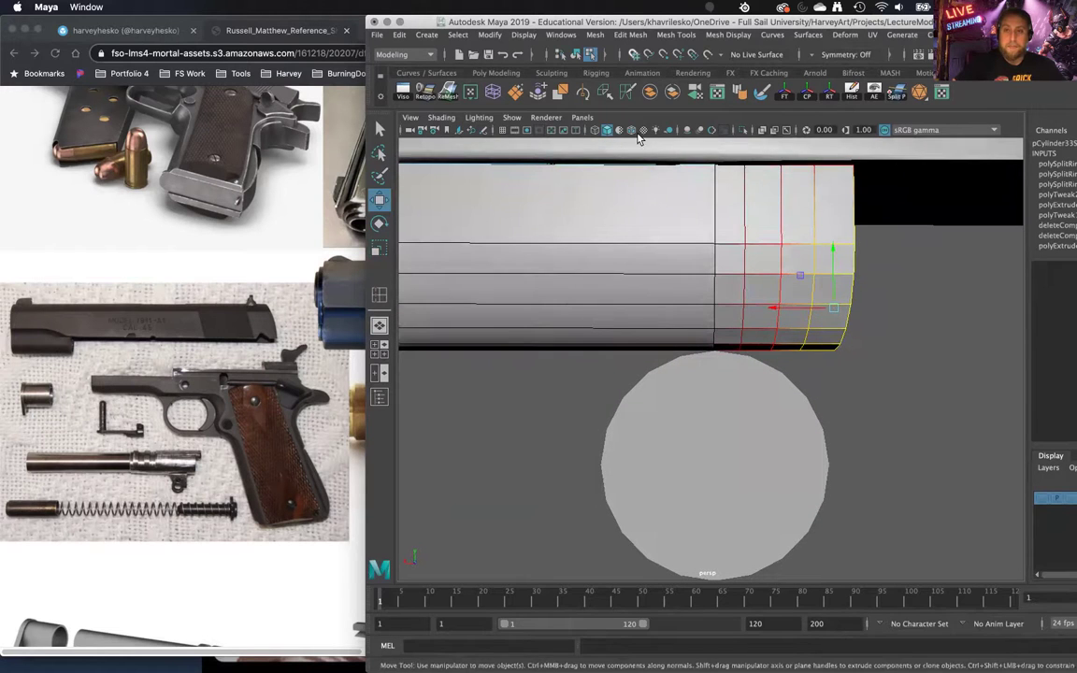
Step: Display wireframe on the shaded models and move the edge selection's pivot to the centre of the guide disc
{"action": "left_click", "coordinate": [800, 459]}
{"action": "left_click_drag", "start_coordinate": [801, 459], "coordinate": [790, 397], "text": "alt"}
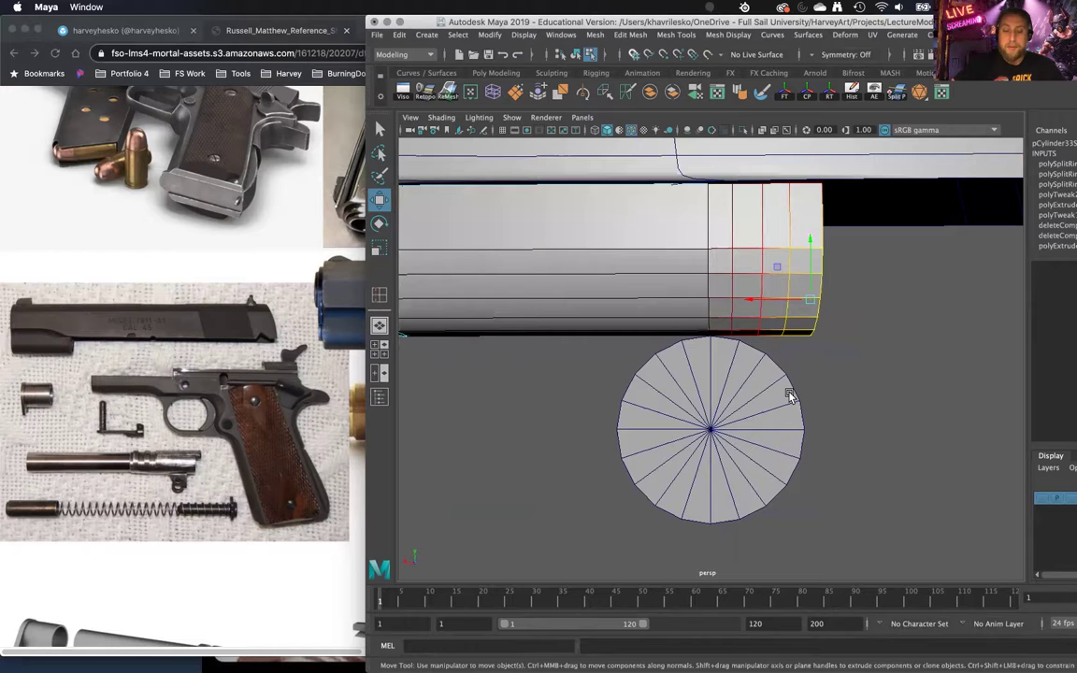
{"action": "key", "text": "d"}
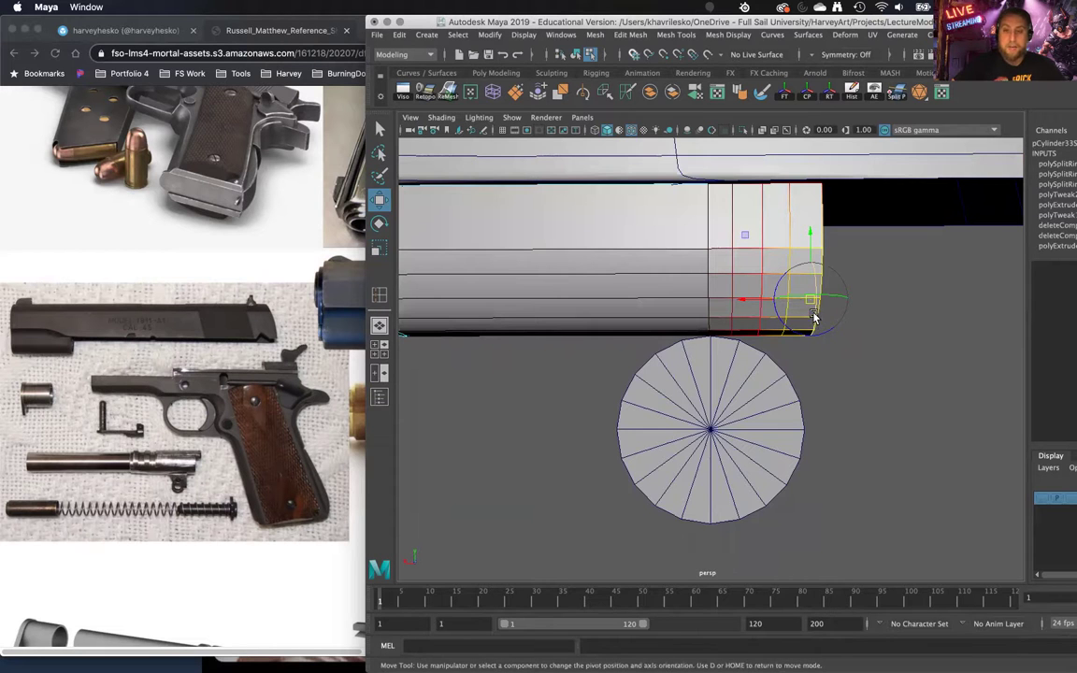
{"action": "left_click_drag", "start_coordinate": [810, 301], "coordinate": [745, 428]}
Step: Try to bend the rear section down around the guide disc by rotating the soft selection, and undo the rotation
{"action": "key", "text": "e"}
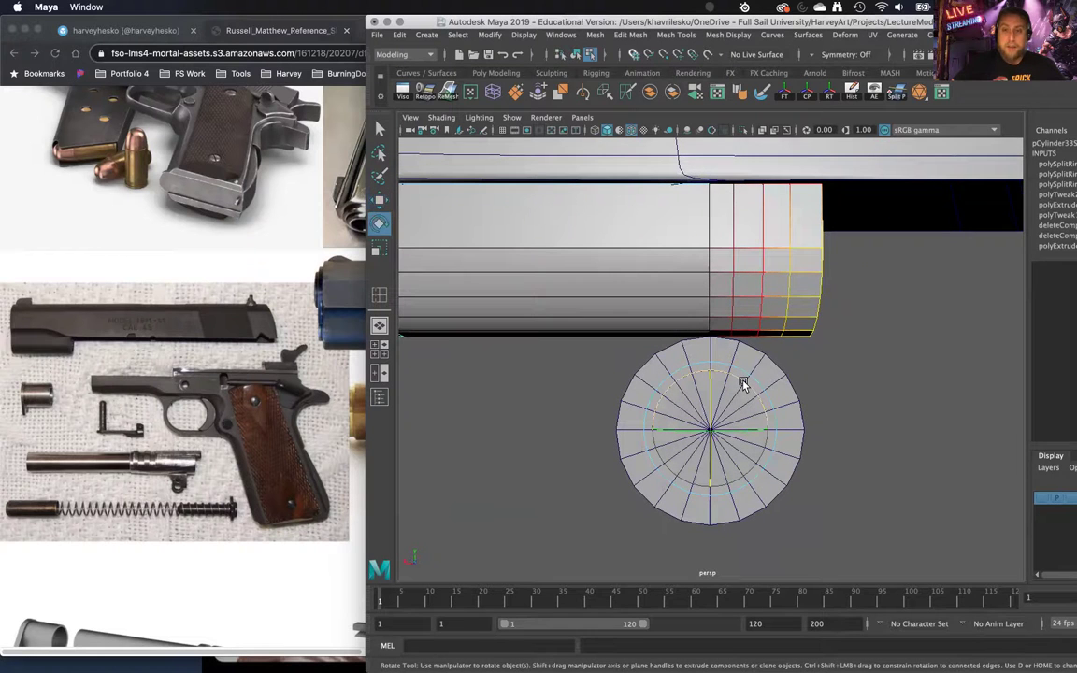
{"action": "left_click_drag", "start_coordinate": [744, 384], "coordinate": [714, 333]}
{"action": "middle_click_drag", "start_coordinate": [717, 343], "coordinate": [711, 312], "text": "alt"}
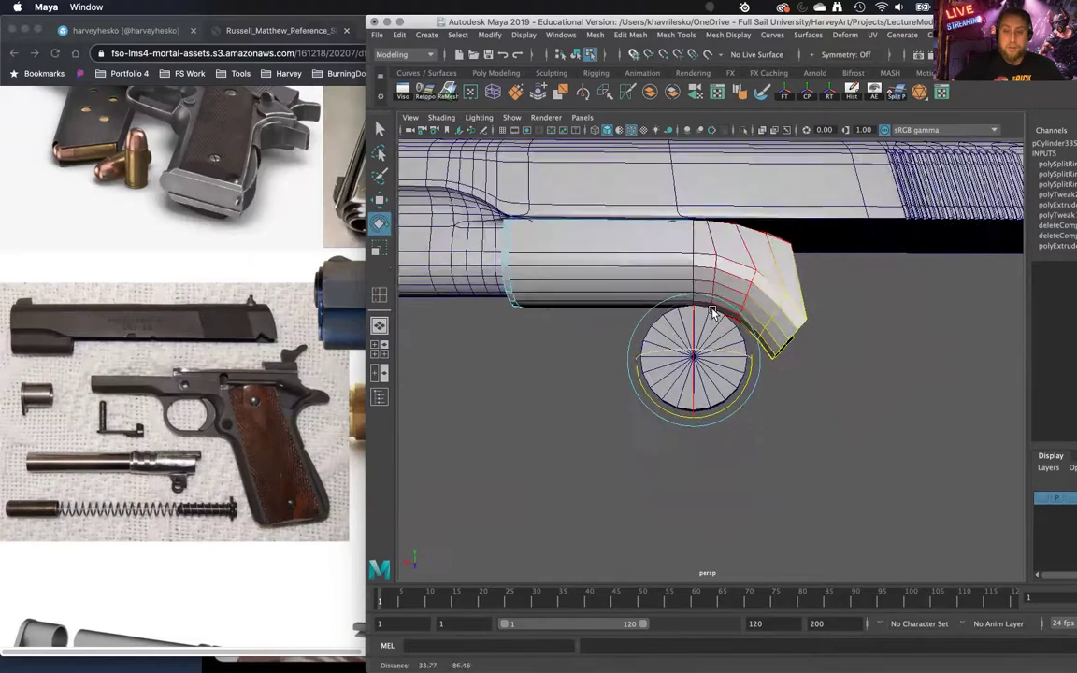
{"action": "right_click_drag", "start_coordinate": [712, 312], "coordinate": [719, 448], "text": "alt"}
{"action": "left_click_drag", "start_coordinate": [719, 448], "coordinate": [721, 453], "text": "alt"}
{"action": "key", "text": "super+z"}
{"action": "key", "text": "super+z"}
Step: Rotate the soft-selected rear edges downward again about the guide disc's centre
{"action": "middle_click_drag", "start_coordinate": [722, 403], "coordinate": [718, 449], "text": "alt"}
{"action": "mouse_move", "coordinate": [725, 438]}
{"action": "left_mouse_down", "text": "alt"}
{"action": "mouse_move", "coordinate": [612, 443]}
{"action": "mouse_move", "coordinate": [731, 440]}
{"action": "left_mouse_up", "text": "alt"}
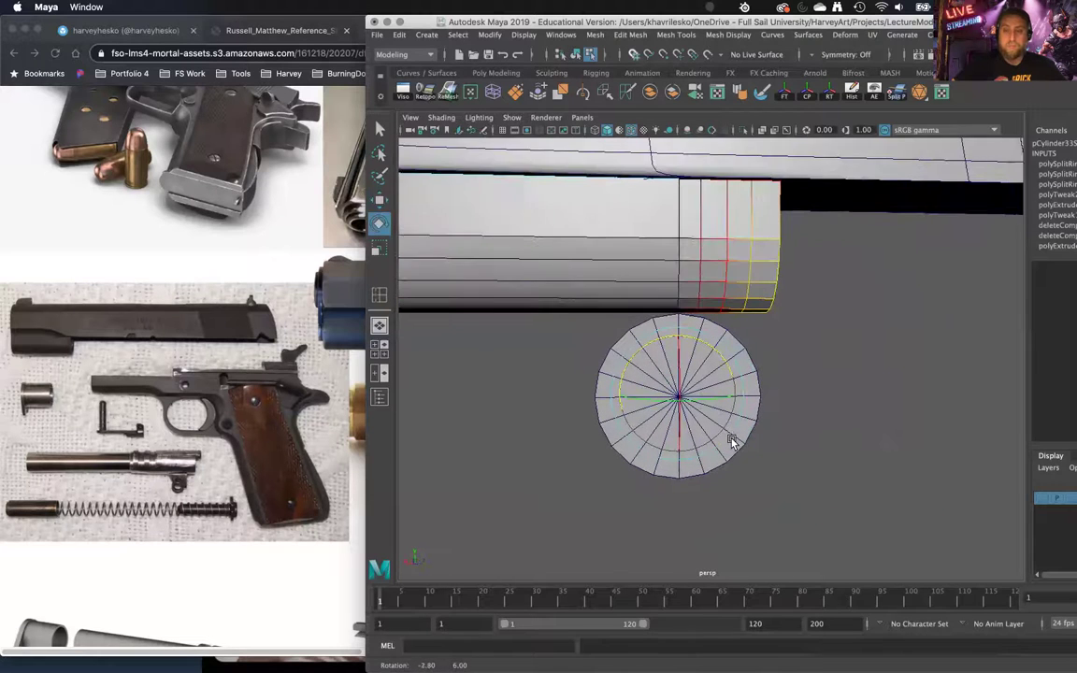
{"action": "left_click_drag", "start_coordinate": [732, 374], "coordinate": [706, 418]}
{"action": "mouse_move", "coordinate": [711, 416]}
{"action": "left_mouse_down"}
{"action": "mouse_move", "coordinate": [692, 426]}
{"action": "mouse_move", "coordinate": [716, 400]}
{"action": "mouse_move", "coordinate": [708, 410]}
{"action": "left_mouse_up"}
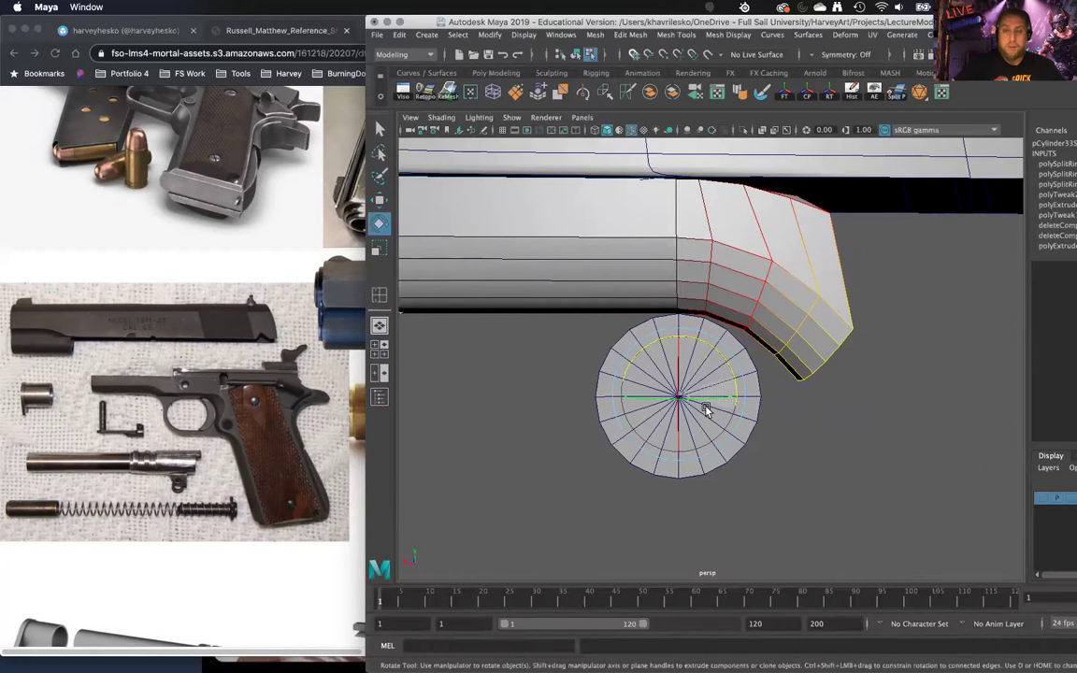
Step: Try to refine the bent rear end by moving and scaling the soft selection, and undo the changes
{"action": "key", "text": "w"}
{"action": "left_click_drag", "start_coordinate": [652, 390], "coordinate": [699, 409]}
{"action": "key", "text": "r"}
{"action": "left_click_drag", "start_coordinate": [683, 336], "coordinate": [682, 363]}
{"action": "key", "text": "super+z"}
{"action": "key", "text": "ctrl+z"}
Step: Try a roughly 27-degree rotation of the rear edges about the guide disc's centre, and undo it
{"action": "mouse_move", "coordinate": [798, 390]}
{"action": "left_mouse_down", "text": "alt"}
{"action": "mouse_move", "coordinate": [795, 404]}
{"action": "mouse_move", "coordinate": [801, 312]}
{"action": "mouse_move", "coordinate": [798, 391]}
{"action": "left_mouse_up", "text": "alt"}
{"action": "key", "text": "e"}
{"action": "left_click_drag", "start_coordinate": [716, 353], "coordinate": [680, 391]}
{"action": "key", "text": "ctrl+z"}
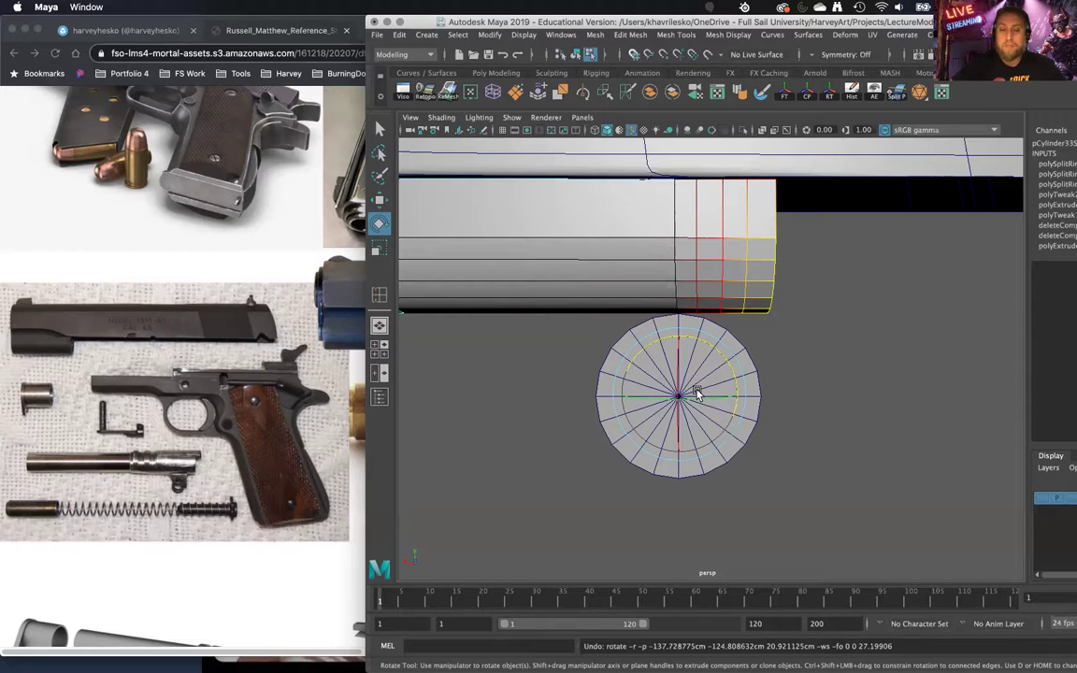
Step: Shift the selection's pivot forward from the guide disc's centre, test-rotate the rear edges about 38 degrees, and undo the rotation
{"action": "key", "text": "d"}
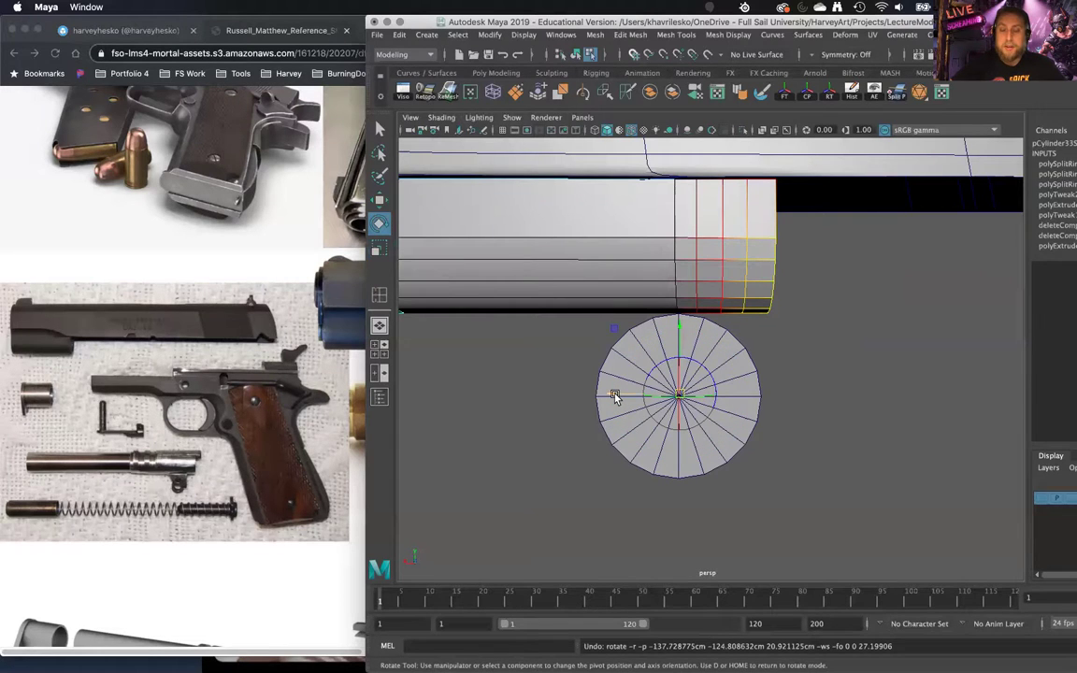
{"action": "left_click_drag", "start_coordinate": [610, 393], "coordinate": [584, 401]}
{"action": "left_click_drag", "start_coordinate": [691, 357], "coordinate": [671, 397]}
{"action": "key", "text": "z"}
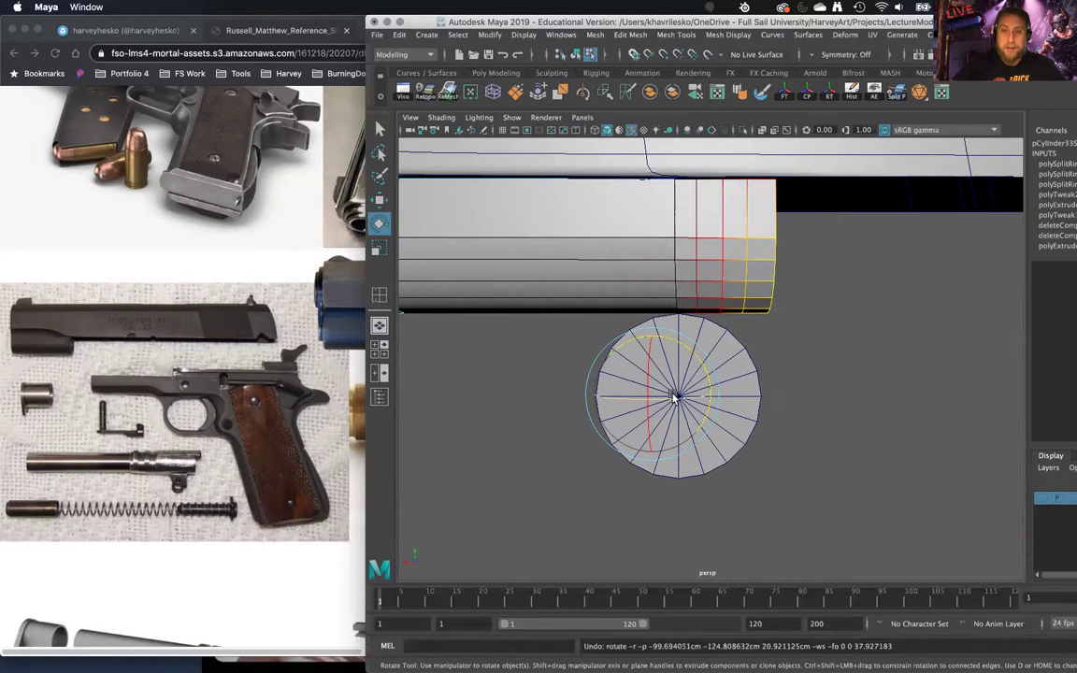
Step: Try moving the selection's pivot farther forward along the gun, and undo that pivot change
{"action": "key", "text": "d"}
{"action": "mouse_move", "coordinate": [606, 398]}
{"action": "left_mouse_down"}
{"action": "mouse_move", "coordinate": [595, 396]}
{"action": "mouse_move", "coordinate": [628, 371]}
{"action": "mouse_move", "coordinate": [603, 394]}
{"action": "left_mouse_up"}
{"action": "key", "text": "d"}
{"action": "key", "text": "ctrl+z"}
{"action": "key", "text": "ctrl+z"}
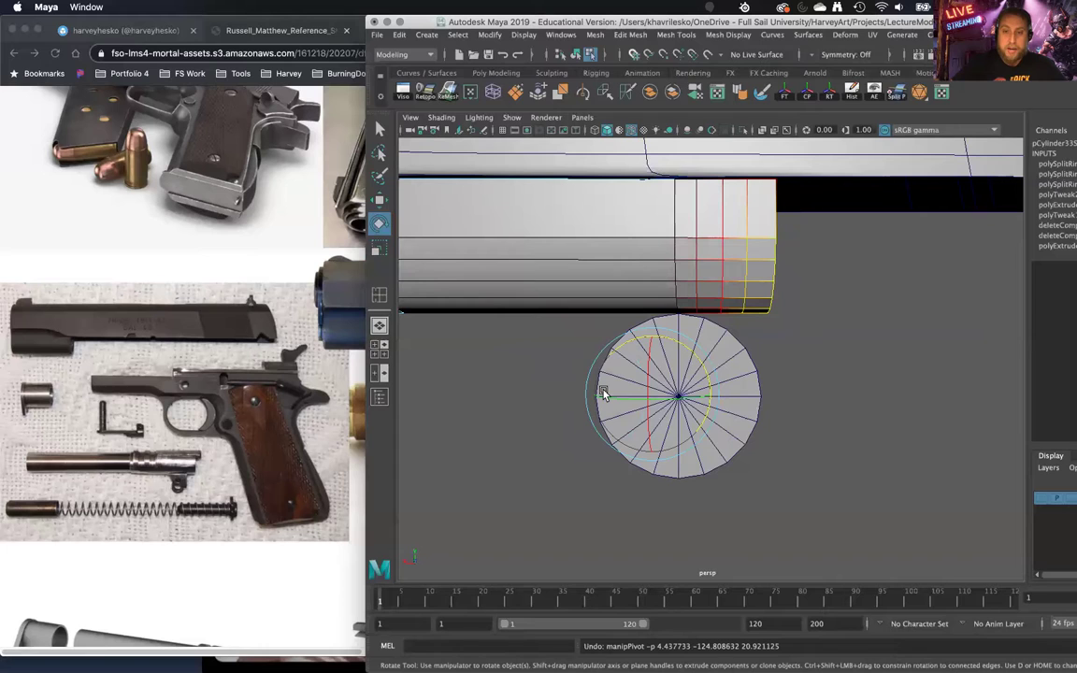
Step: Try rotating the rear edges about 69 degrees around the pivot in the guide disc and moving them upward, and undo both changes
{"action": "left_click_drag", "start_coordinate": [684, 348], "coordinate": [662, 404]}
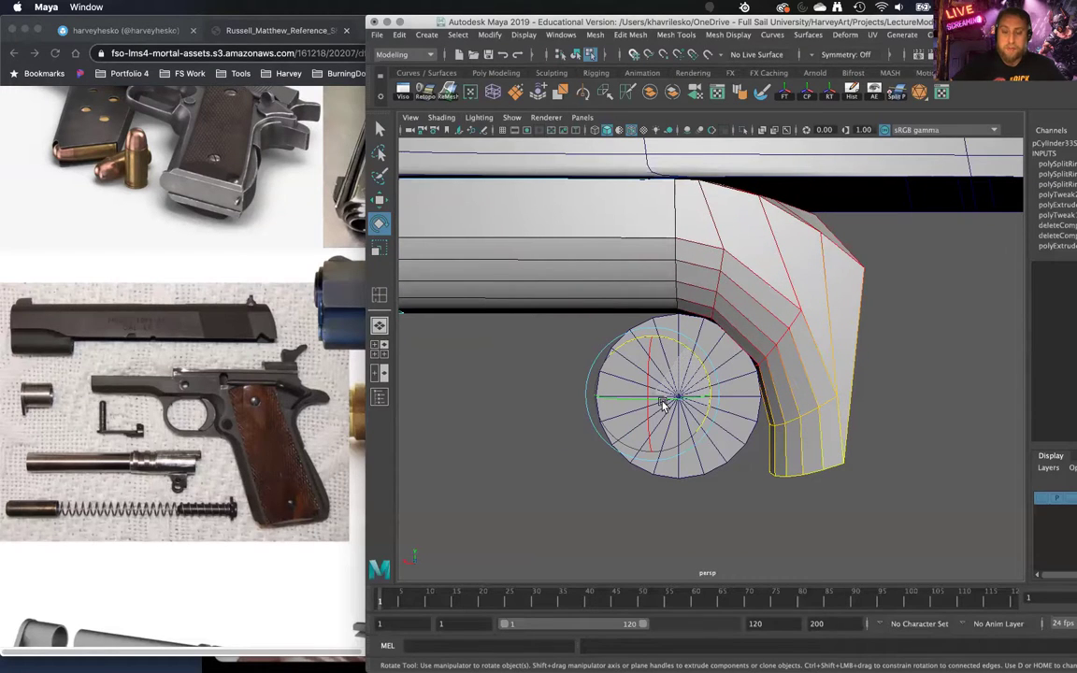
{"action": "key", "text": "w"}
{"action": "left_click_drag", "start_coordinate": [658, 370], "coordinate": [661, 298]}
{"action": "key", "text": "z"}
{"action": "key", "text": "z"}
{"action": "key", "text": "z"}
{"action": "key", "text": "z"}
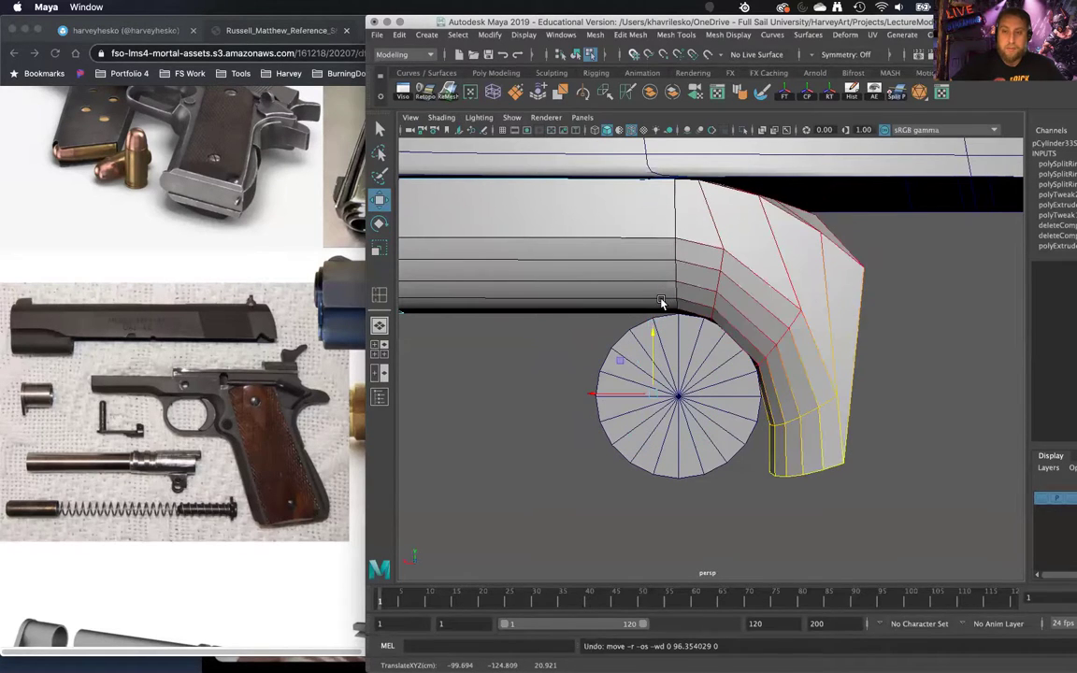
Step: Rotate the rear edges around the pivot in the guide disc to bend the half-cylinder's end down along the disc's rim
{"action": "key", "text": "e"}
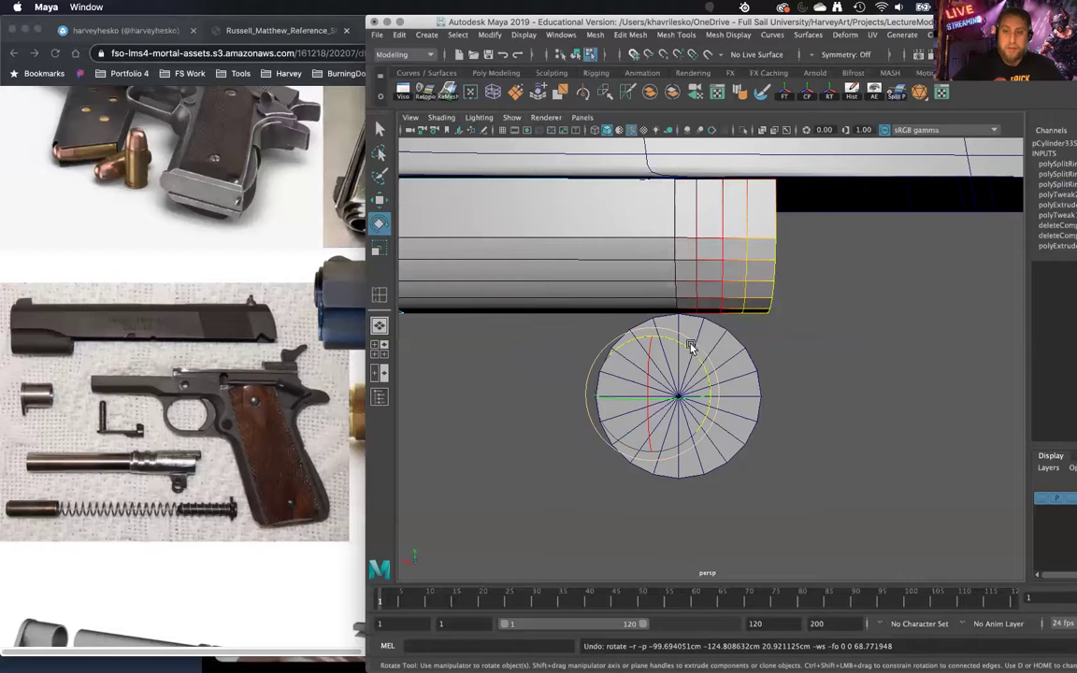
{"action": "left_click_drag", "start_coordinate": [690, 347], "coordinate": [663, 397]}
{"action": "left_click_drag", "start_coordinate": [593, 326], "coordinate": [665, 335], "text": "alt"}
{"action": "scroll", "coordinate": [667, 338], "scroll_direction": "up", "scroll_amount": 1}
{"action": "scroll", "coordinate": [670, 343], "scroll_direction": "down", "scroll_amount": 6}
{"action": "left_click_drag", "start_coordinate": [788, 329], "coordinate": [796, 517], "text": "alt"}
{"action": "scroll", "coordinate": [795, 500], "scroll_direction": "up", "scroll_amount": 5}
{"action": "left_click_drag", "start_coordinate": [795, 460], "coordinate": [787, 443], "text": "alt"}
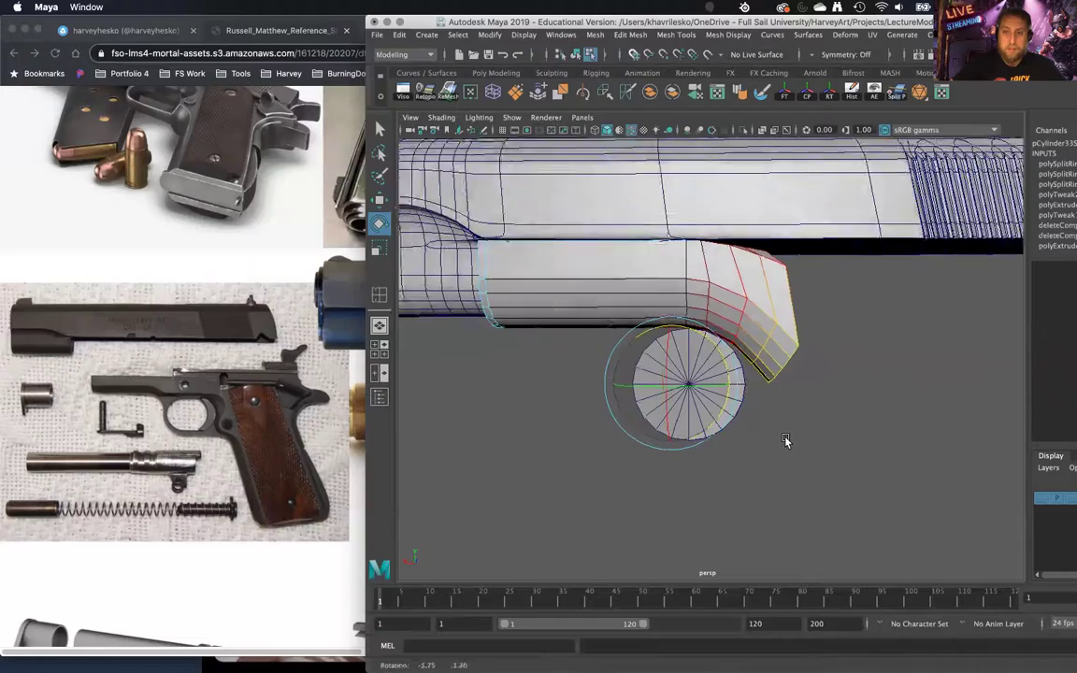
{"action": "middle_click_drag", "start_coordinate": [794, 335], "coordinate": [754, 384], "text": "alt"}
{"action": "scroll", "coordinate": [752, 388], "scroll_direction": "up", "scroll_amount": 5}
{"action": "left_click_drag", "start_coordinate": [720, 452], "coordinate": [763, 443], "text": "alt"}
{"action": "scroll", "coordinate": [760, 445], "scroll_direction": "down", "scroll_amount": 2}
{"action": "scroll", "coordinate": [697, 223], "scroll_direction": "down", "scroll_amount": 6}
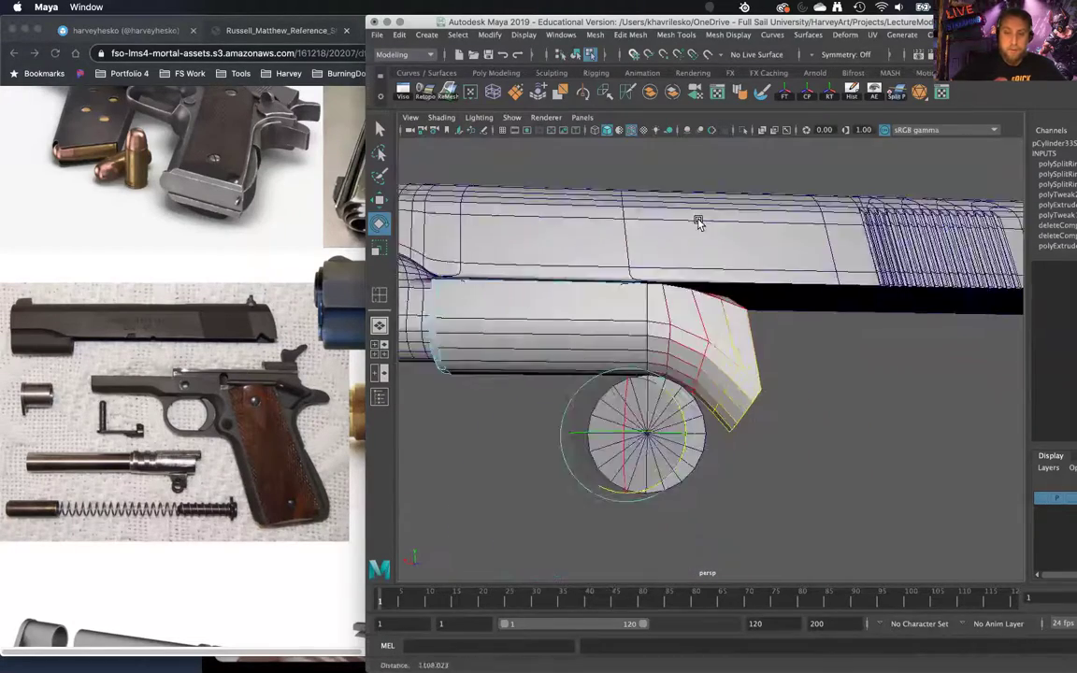
{"action": "right_click_drag", "start_coordinate": [690, 246], "coordinate": [720, 394], "text": "alt"}
{"action": "left_click_drag", "start_coordinate": [720, 394], "coordinate": [716, 387], "text": "alt"}
Step: Move the bent rear edges slightly forward and up so the curve follows the guide disc more closely
{"action": "key", "text": "w"}
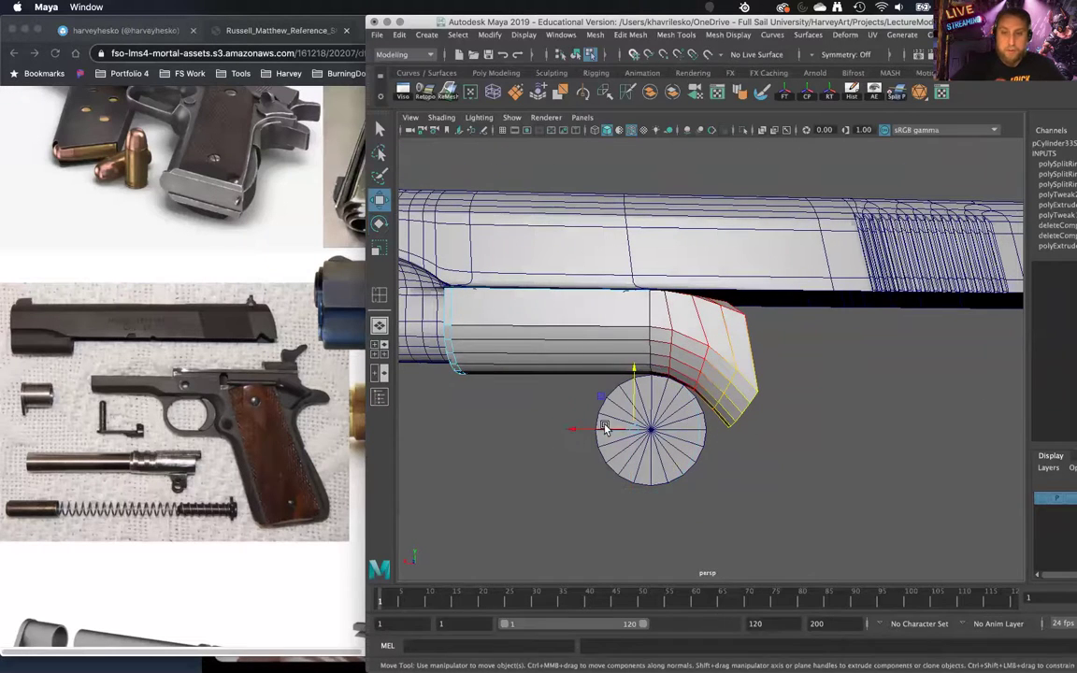
{"action": "left_click_drag", "start_coordinate": [582, 429], "coordinate": [570, 419]}
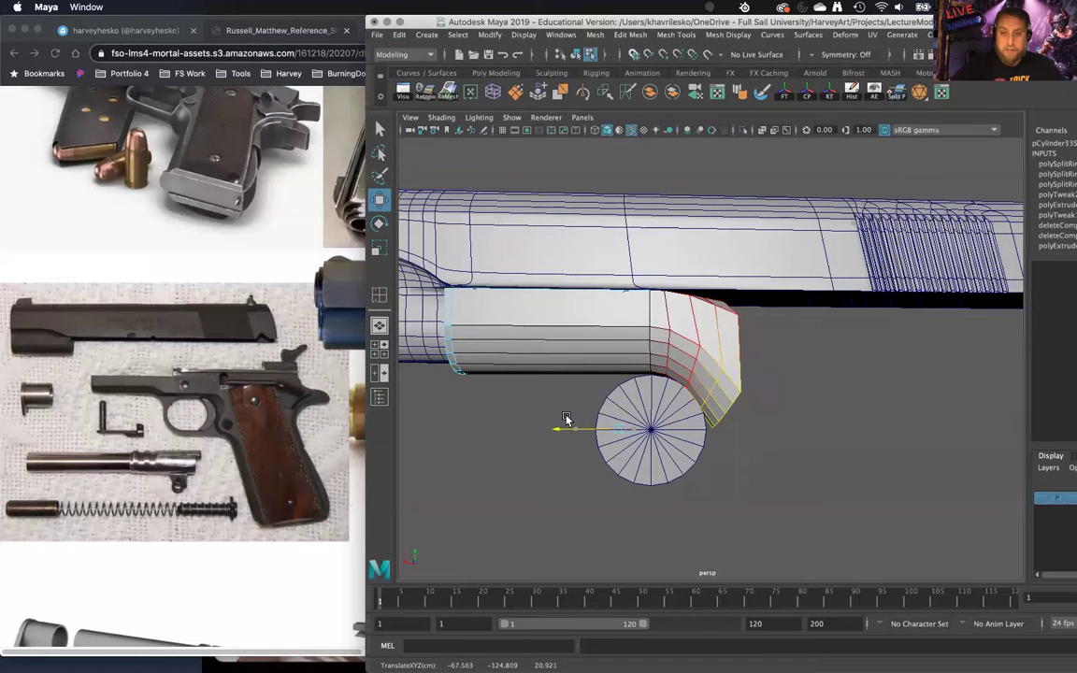
{"action": "left_click_drag", "start_coordinate": [632, 384], "coordinate": [633, 364]}
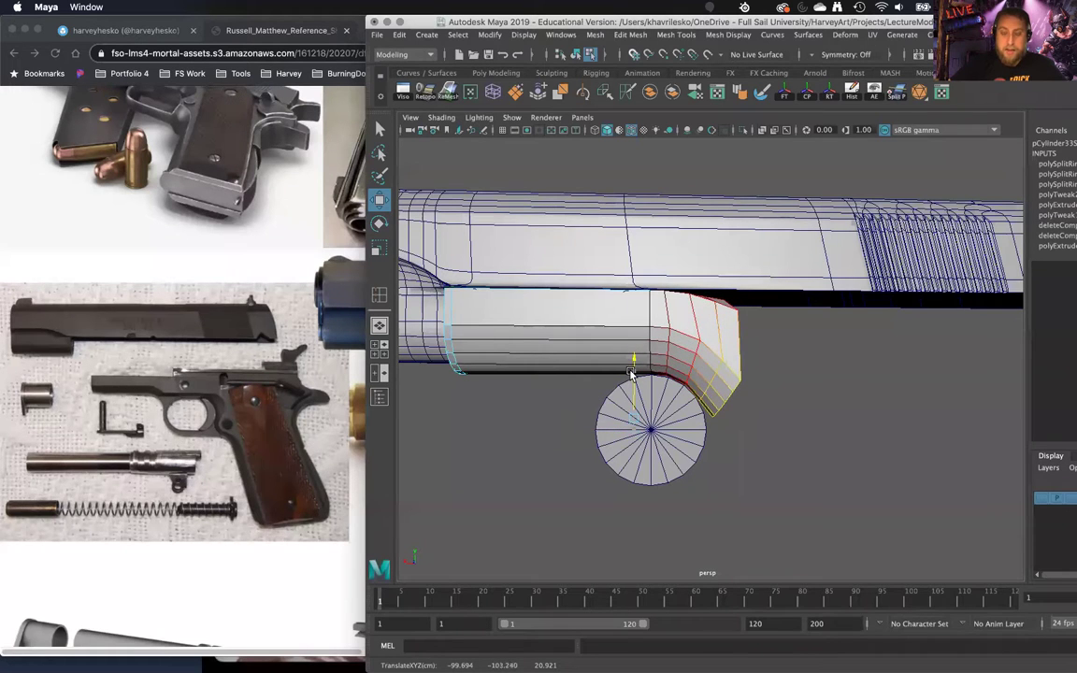
{"action": "left_click_drag", "start_coordinate": [591, 432], "coordinate": [663, 346], "text": "alt"}
{"action": "left_click_drag", "start_coordinate": [716, 391], "coordinate": [584, 455], "text": "alt"}
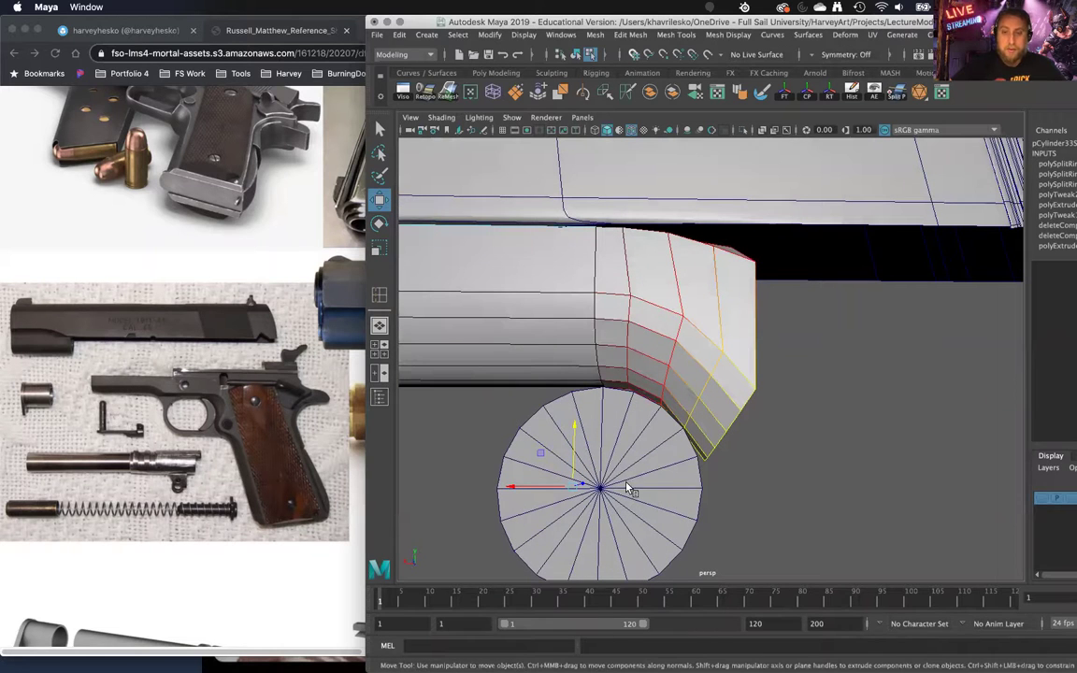
{"action": "key", "text": "e"}
{"action": "left_click_drag", "start_coordinate": [660, 455], "coordinate": [514, 305]}
{"action": "key", "text": "w"}
Step: Return the half-cylinder part to object mode and delete the guide disc
{"action": "mouse_move", "coordinate": [513, 306]}
{"action": "right_mouse_down"}
{"action": "mouse_move", "coordinate": [752, 296]}
{"action": "mouse_move", "coordinate": [512, 306]}
{"action": "mouse_move", "coordinate": [534, 301]}
{"action": "right_mouse_up"}
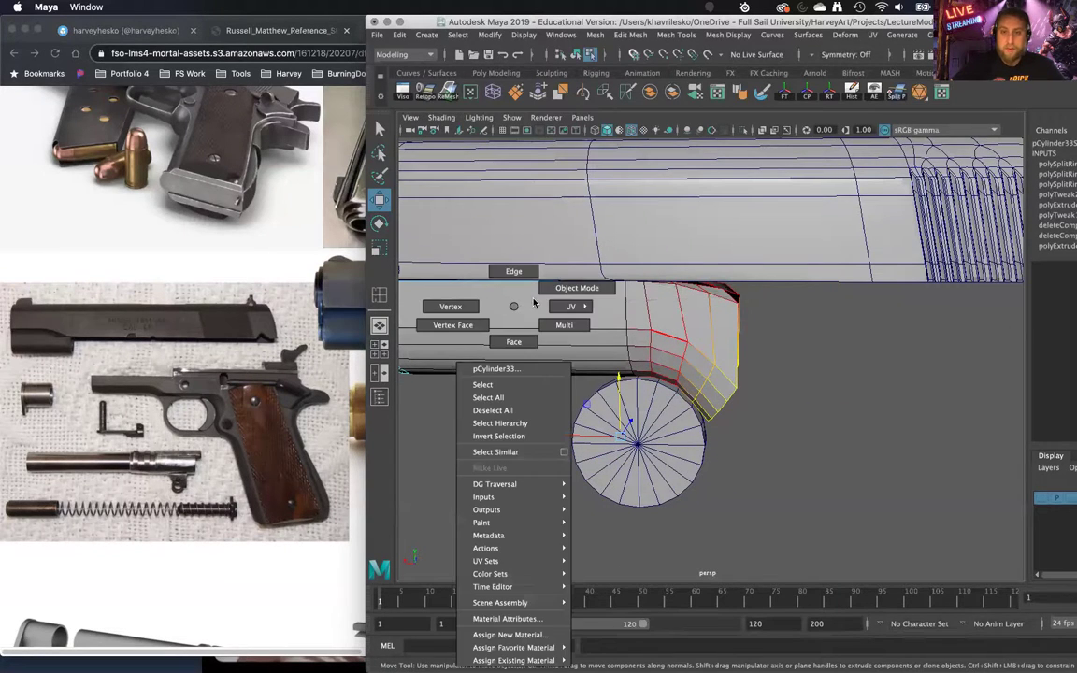
{"action": "right_click_drag", "start_coordinate": [665, 420], "coordinate": [662, 442]}
{"action": "key", "text": "Delete"}
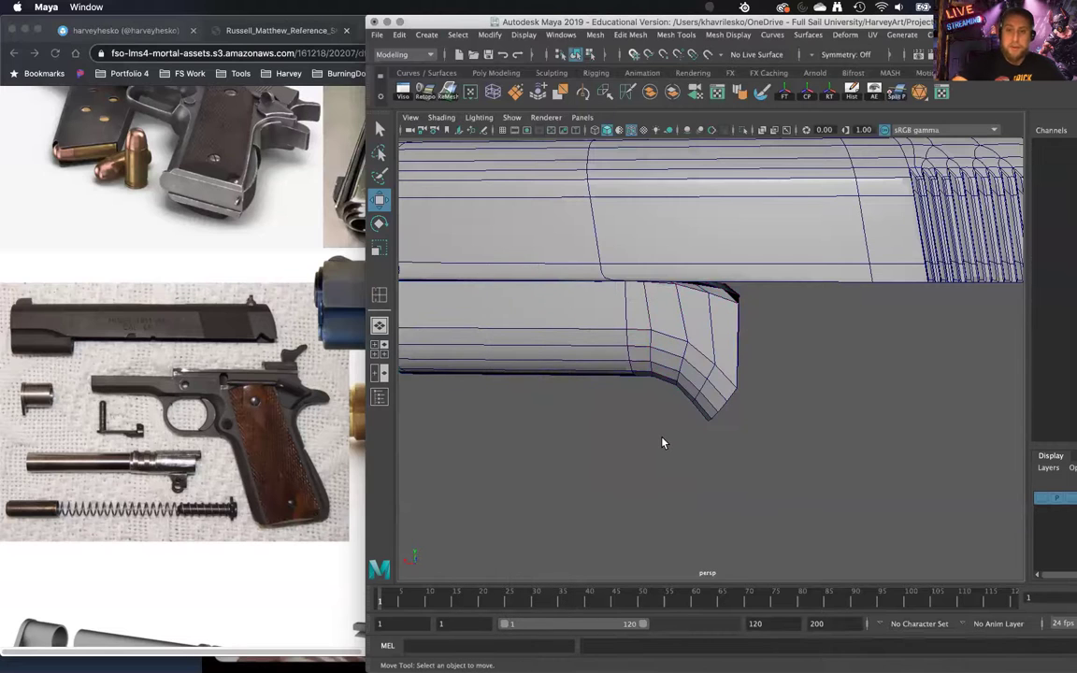
Step: Reset the Move tool and raise the part's upper rear corner vertex to the slide's lower edge
{"action": "left_click_drag", "start_coordinate": [685, 384], "coordinate": [603, 375], "text": "alt"}
{"action": "scroll", "coordinate": [640, 338], "scroll_direction": "up", "scroll_amount": 5}
{"action": "left_click_drag", "start_coordinate": [638, 337], "coordinate": [600, 228], "text": "alt"}
{"action": "mouse_move", "coordinate": [599, 228]}
{"action": "right_mouse_down"}
{"action": "mouse_move", "coordinate": [606, 216]}
{"action": "mouse_move", "coordinate": [619, 223]}
{"action": "right_mouse_up"}
{"action": "left_click", "coordinate": [676, 227]}
{"action": "left_click_drag", "start_coordinate": [672, 288], "coordinate": [734, 310], "text": "alt"}
{"action": "left_click_drag", "start_coordinate": [808, 302], "coordinate": [815, 372], "text": "alt"}
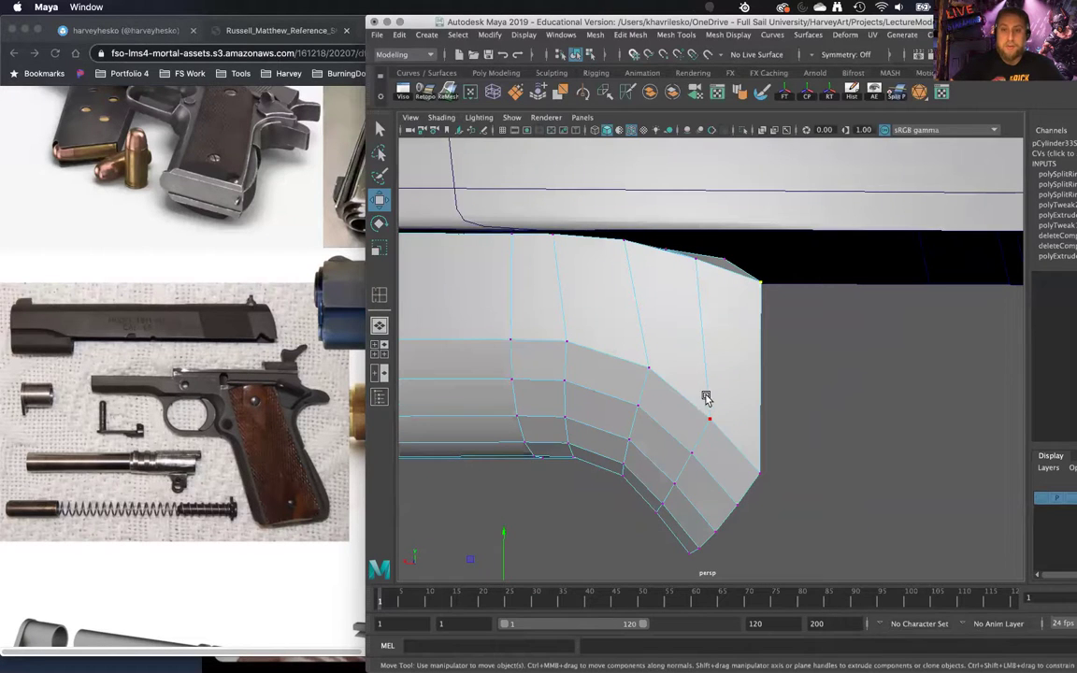
{"action": "left_click_drag", "start_coordinate": [715, 406], "coordinate": [671, 217], "text": "alt"}
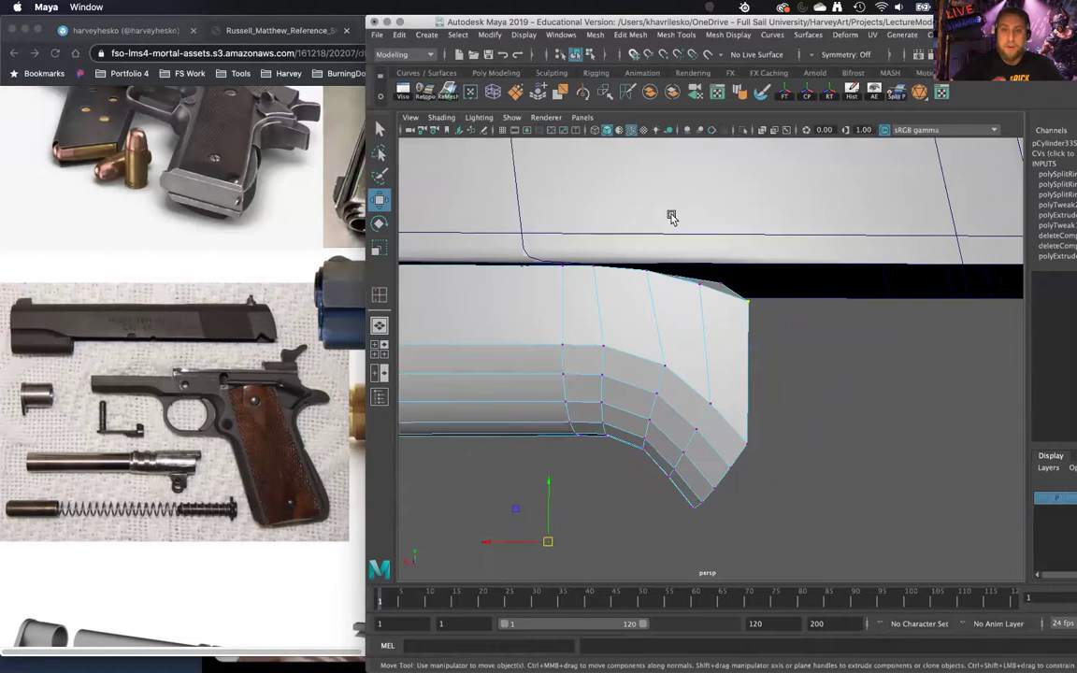
{"action": "double_click", "coordinate": [379, 199]}
{"action": "left_click", "coordinate": [868, 166]}
{"action": "left_click", "coordinate": [703, 77]}
{"action": "left_click_drag", "start_coordinate": [741, 384], "coordinate": [704, 298], "text": "alt"}
Step: Snap the two upper-edge vertices at the front and middle of the bend vertically in line with the straight top edge
{"action": "left_click", "coordinate": [656, 309]}
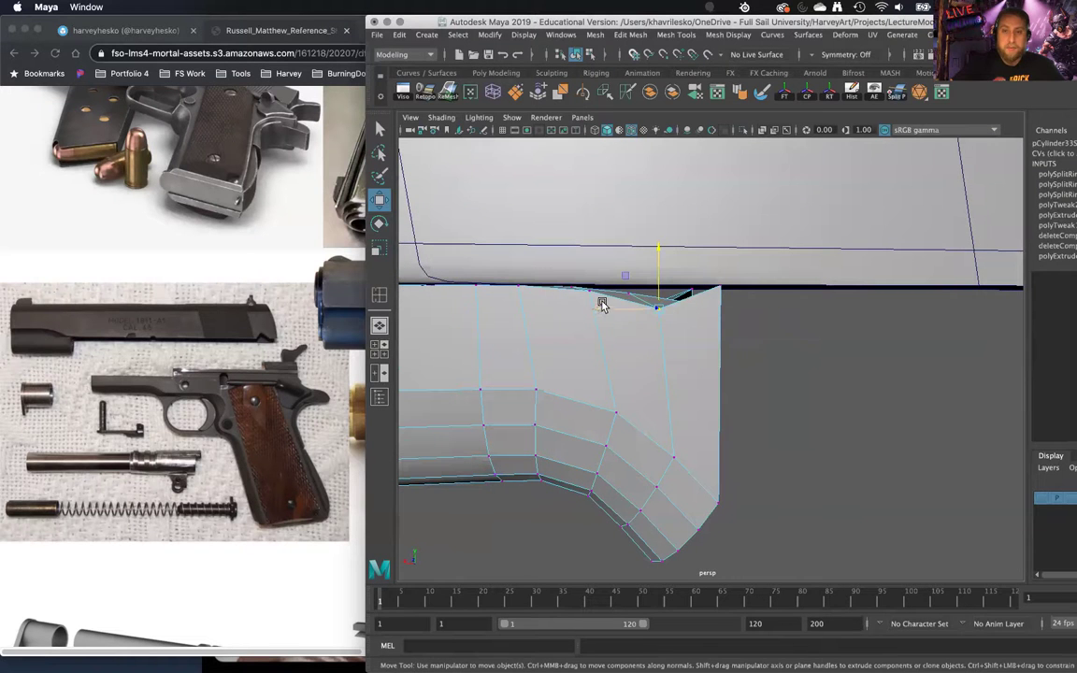
{"action": "left_click_drag", "start_coordinate": [771, 313], "coordinate": [659, 294], "text": "alt"}
{"action": "left_click", "coordinate": [654, 287]}
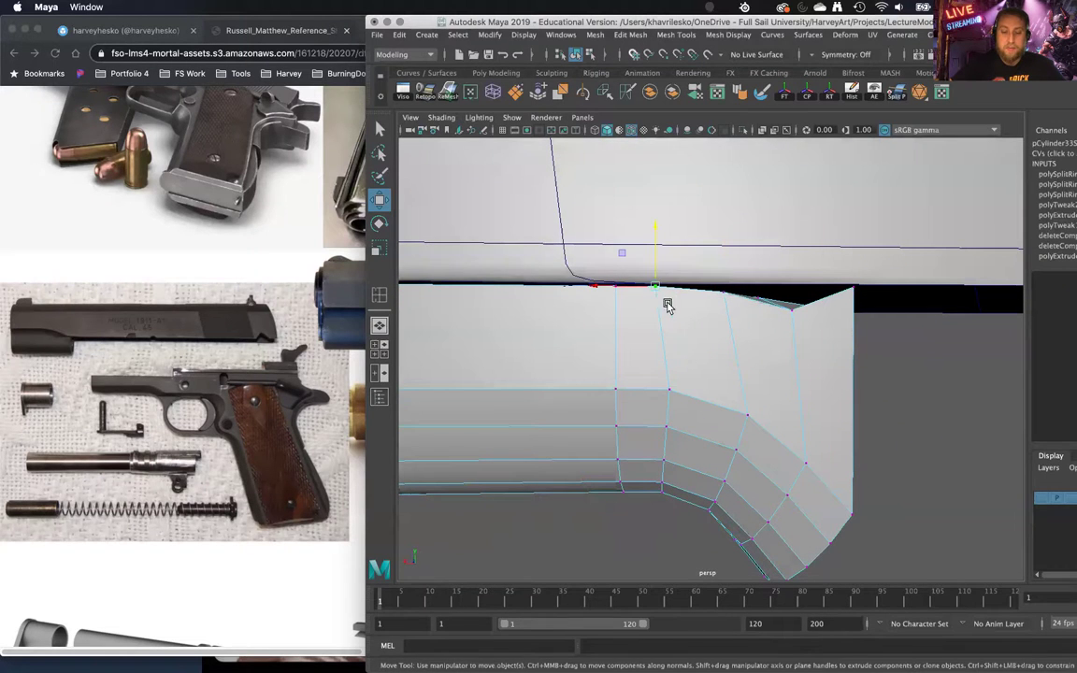
{"action": "left_click_drag", "start_coordinate": [653, 258], "coordinate": [657, 253]}
{"action": "left_click", "coordinate": [728, 293]}
{"action": "left_click_drag", "start_coordinate": [722, 276], "coordinate": [726, 272]}
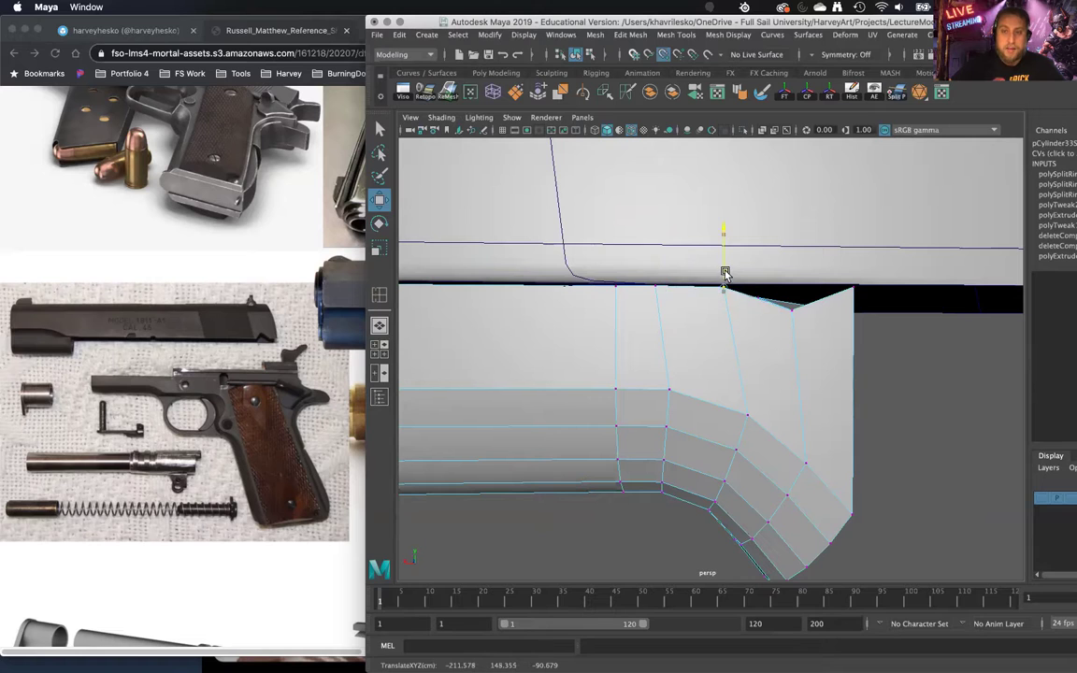
Step: Snap the last upper-edge vertices of the bend and the rear corner vertex level with the straight top edge
{"action": "left_click", "coordinate": [792, 311]}
{"action": "left_click", "coordinate": [787, 332]}
{"action": "right_click_drag", "start_coordinate": [776, 306], "coordinate": [725, 305]}
{"action": "left_click", "coordinate": [794, 305]}
{"action": "left_click_drag", "start_coordinate": [790, 290], "coordinate": [791, 275]}
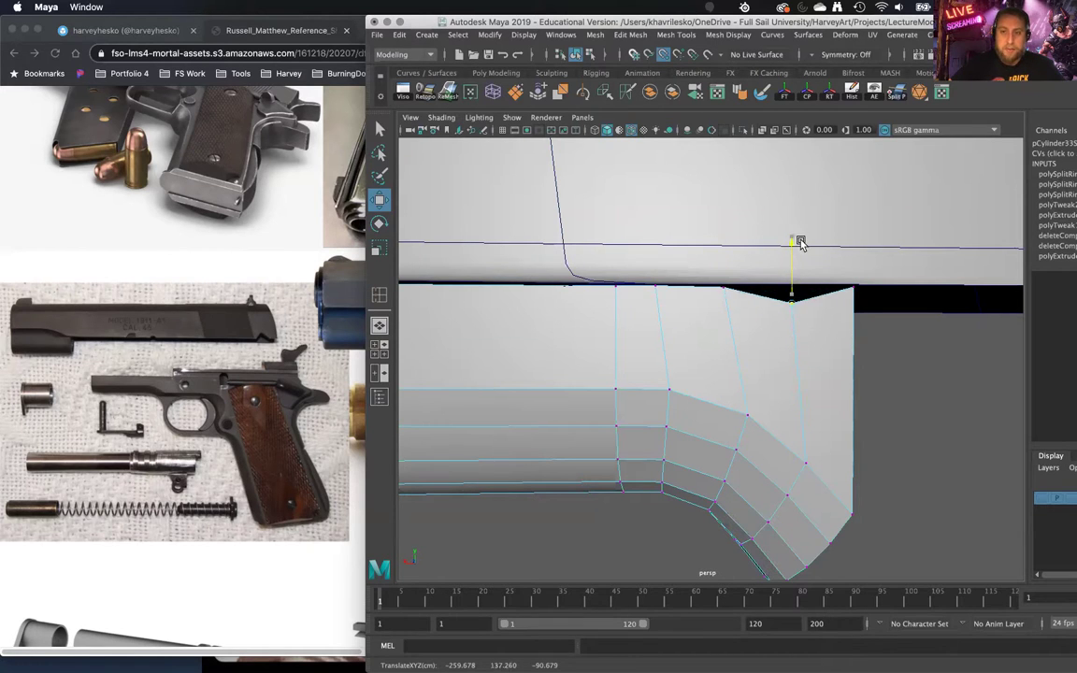
{"action": "left_click", "coordinate": [853, 289]}
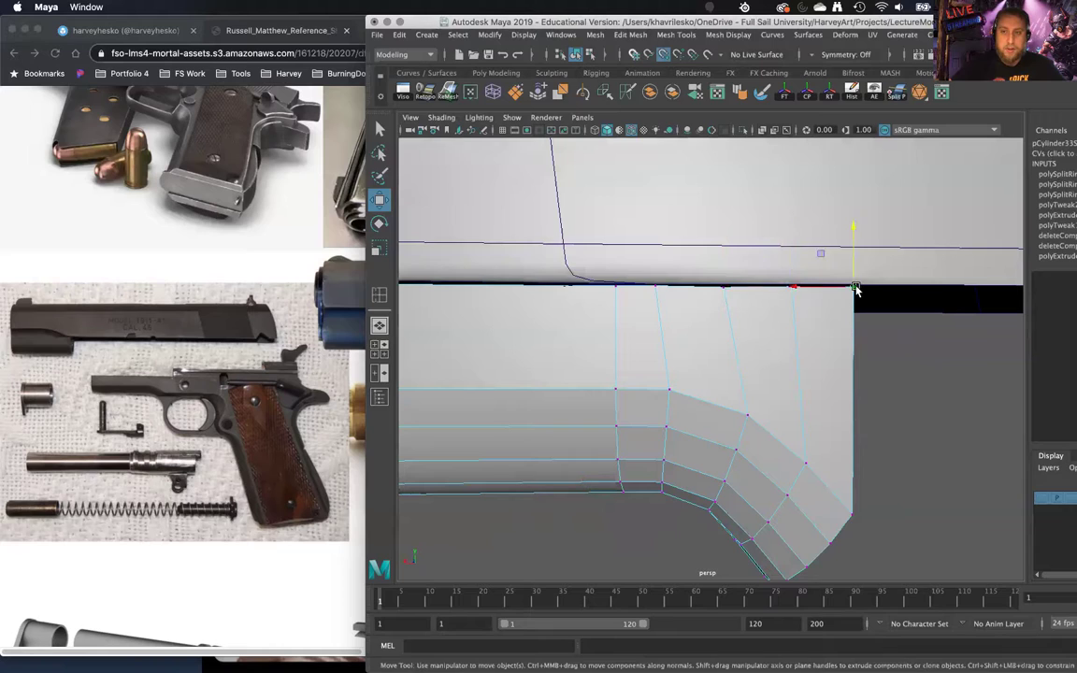
{"action": "left_click_drag", "start_coordinate": [854, 260], "coordinate": [659, 372]}
Step: Delete the thin strip of faces running along the part's upper inner edge
{"action": "mouse_move", "coordinate": [600, 283]}
{"action": "right_mouse_down"}
{"action": "mouse_move", "coordinate": [607, 304]}
{"action": "mouse_move", "coordinate": [601, 278]}
{"action": "mouse_move", "coordinate": [602, 298]}
{"action": "right_mouse_up"}
{"action": "left_click", "coordinate": [598, 275]}
{"action": "left_click_drag", "start_coordinate": [645, 365], "coordinate": [594, 354], "text": "alt"}
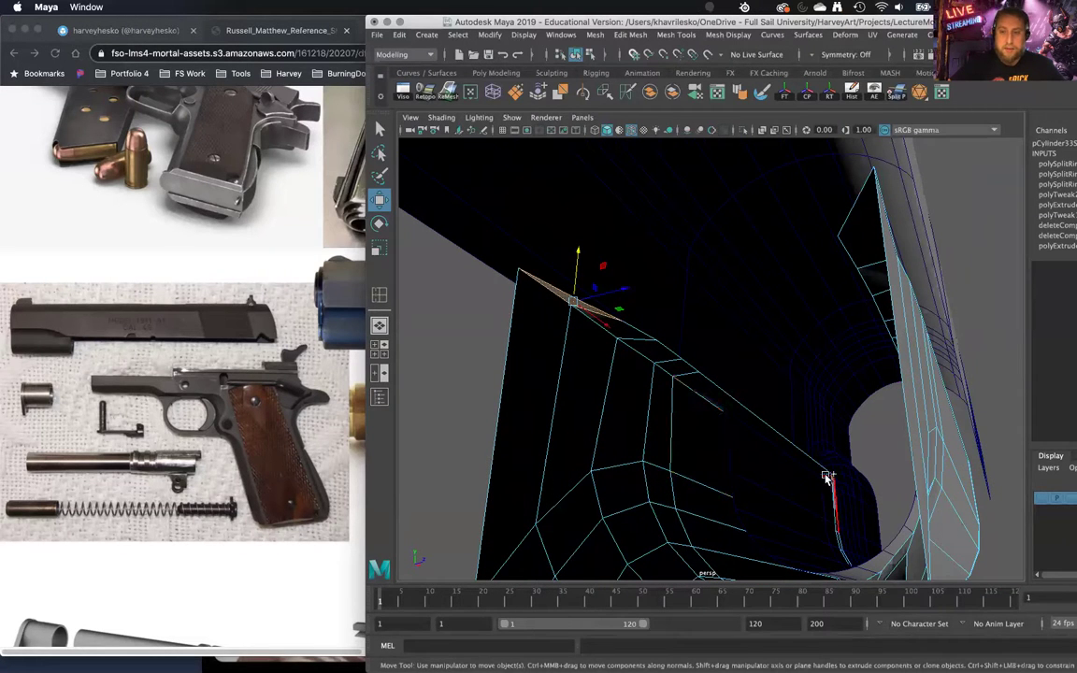
{"action": "left_click", "coordinate": [827, 477], "text": "shift"}
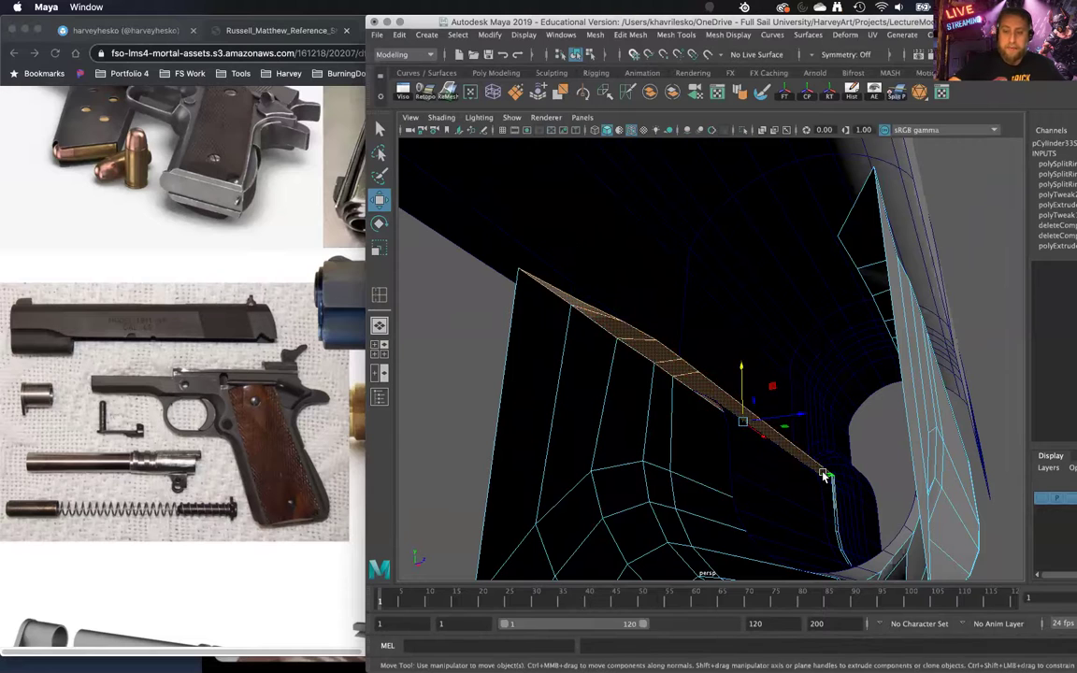
{"action": "key", "text": "Delete"}
Step: Snap the upper-edge vertex above the middle of the bend vertically so the top edge runs straight
{"action": "left_click_drag", "start_coordinate": [678, 409], "coordinate": [711, 308], "text": "alt"}
{"action": "mouse_move", "coordinate": [712, 307]}
{"action": "right_mouse_down"}
{"action": "mouse_move", "coordinate": [660, 292]}
{"action": "mouse_move", "coordinate": [702, 289]}
{"action": "right_mouse_up"}
{"action": "left_click", "coordinate": [703, 290]}
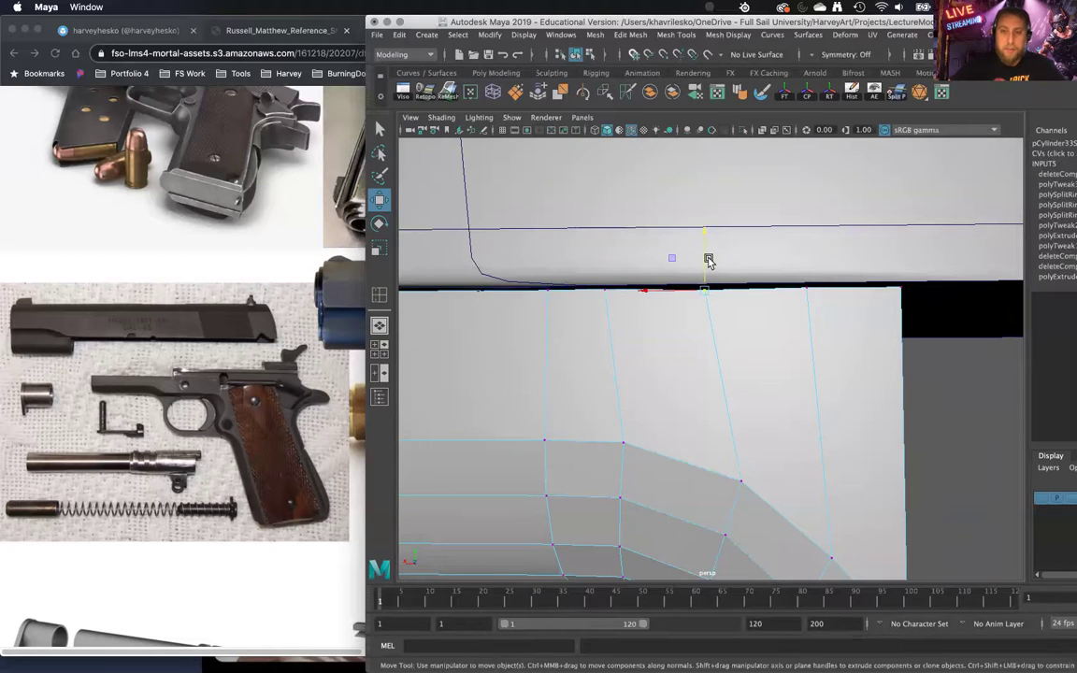
{"action": "left_click_drag", "start_coordinate": [703, 258], "coordinate": [708, 245]}
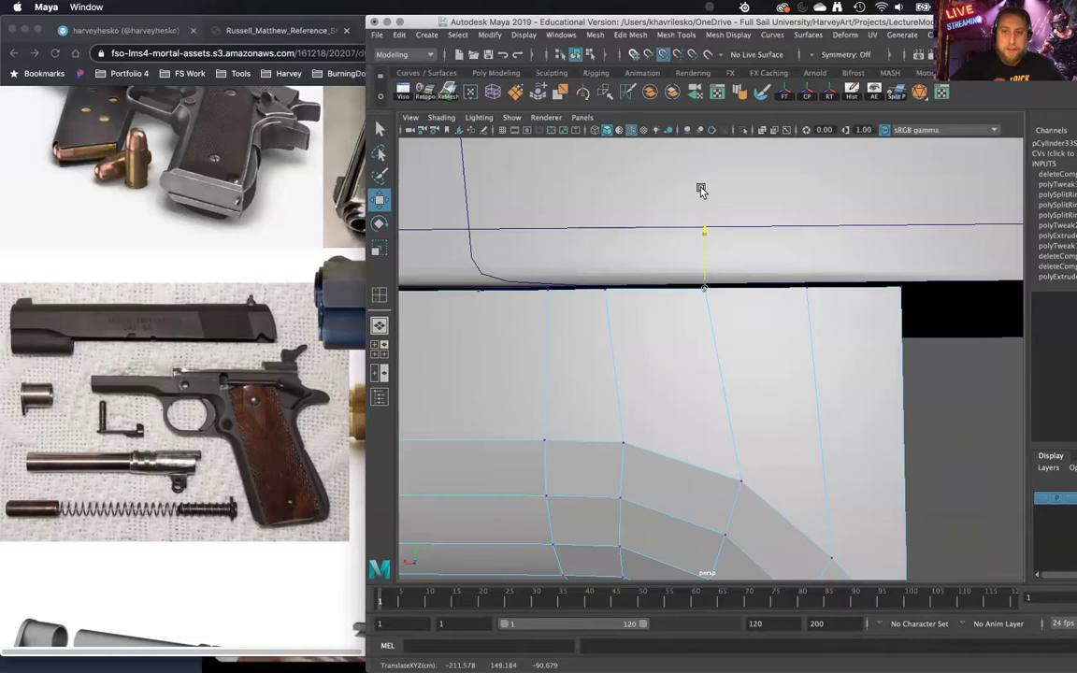
{"action": "left_click_drag", "start_coordinate": [736, 316], "coordinate": [765, 350], "text": "alt"}
{"action": "right_click_drag", "start_coordinate": [764, 351], "coordinate": [716, 381], "text": "alt"}
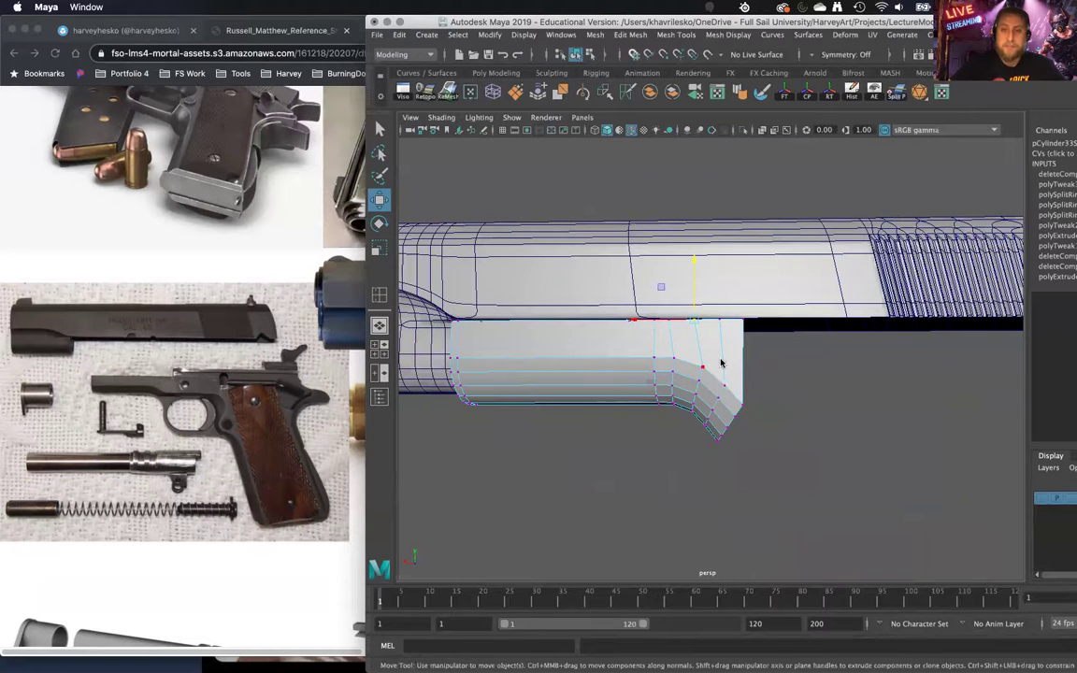
Step: Extrude the open rear border edges of the part and move them straight back beneath the slide's serrations
{"action": "right_click_drag", "start_coordinate": [720, 306], "coordinate": [718, 283]}
{"action": "left_click_drag", "start_coordinate": [766, 407], "coordinate": [755, 245], "text": "alt"}
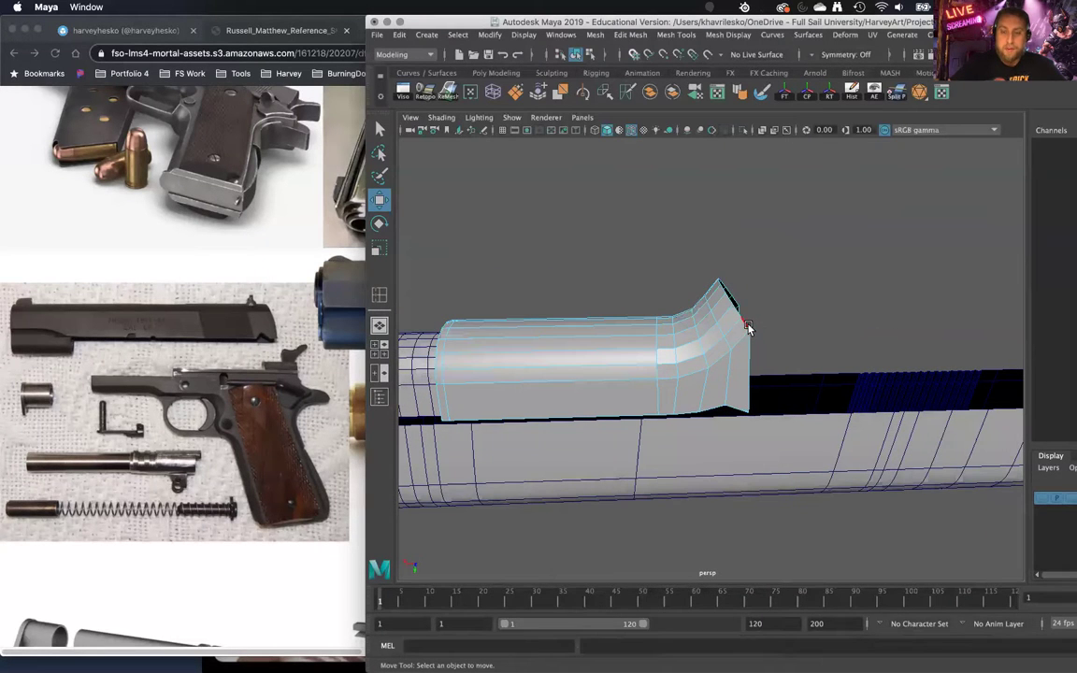
{"action": "left_click", "coordinate": [750, 347]}
{"action": "left_click_drag", "start_coordinate": [750, 347], "coordinate": [774, 500], "text": "alt"}
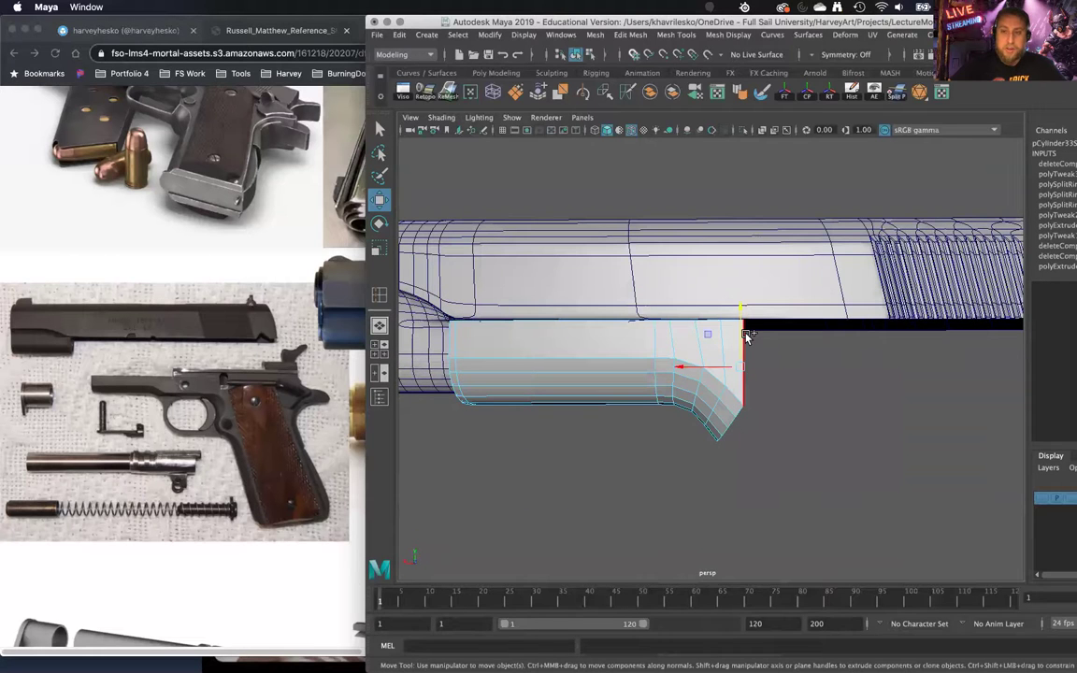
{"action": "left_click_drag", "start_coordinate": [752, 353], "coordinate": [557, 313], "text": "alt"}
{"action": "right_click_drag", "start_coordinate": [556, 311], "coordinate": [556, 358], "text": "shift"}
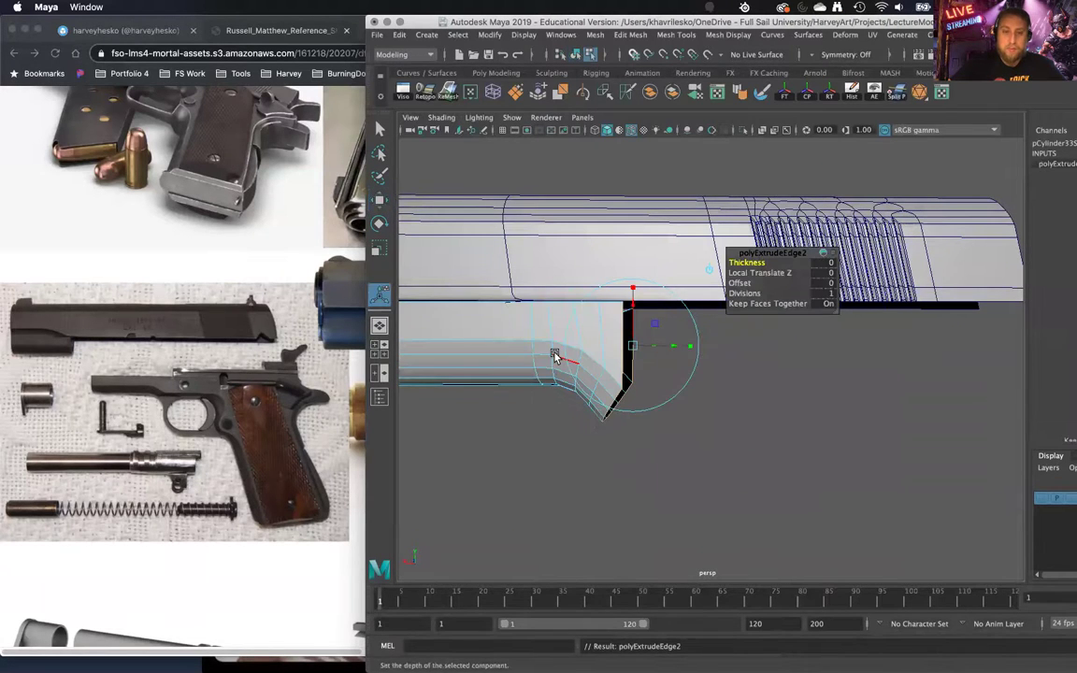
{"action": "key", "text": "w"}
{"action": "left_click_drag", "start_coordinate": [565, 362], "coordinate": [749, 375]}
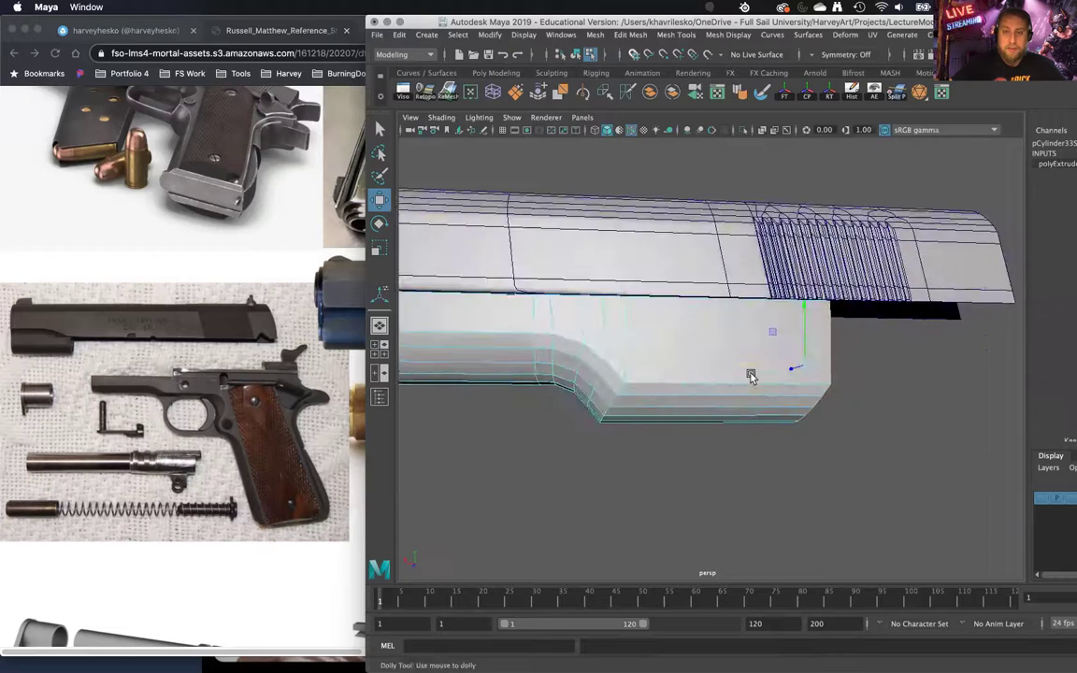
Step: Switch to Chrome and examine the full side view of the 1911 pistol to check the extruded section's length
{"action": "scroll", "coordinate": [750, 372], "scroll_direction": "down", "scroll_amount": 5}
{"action": "left_click_drag", "start_coordinate": [750, 277], "coordinate": [716, 283], "text": "alt"}
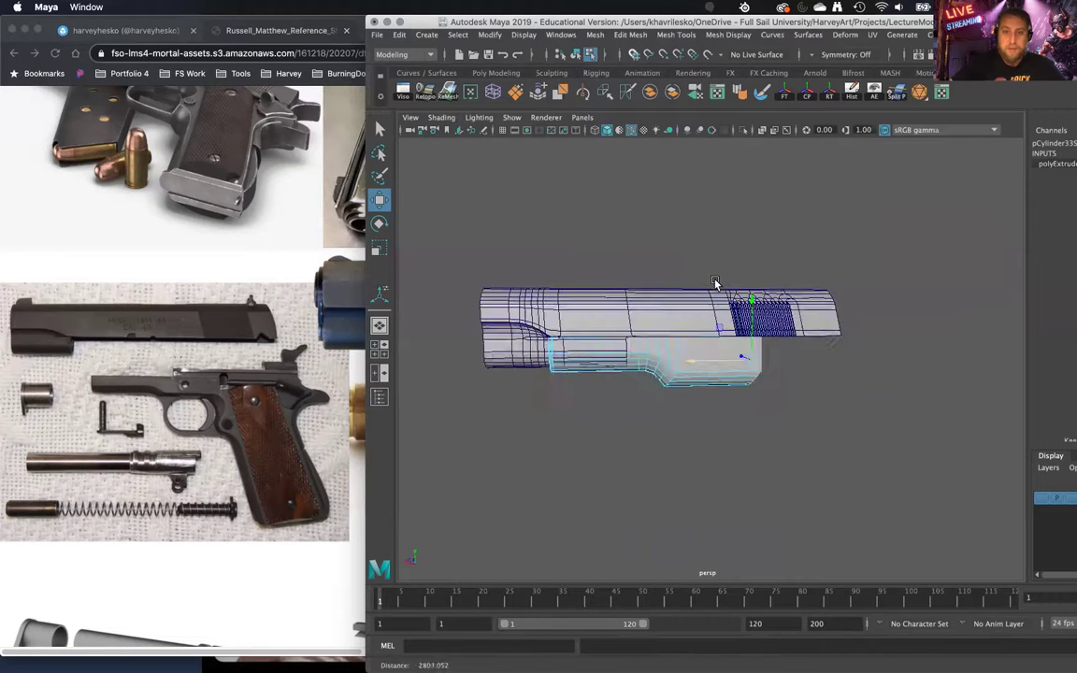
{"action": "right_click_drag", "start_coordinate": [716, 283], "coordinate": [748, 502], "text": "alt"}
{"action": "left_click_drag", "start_coordinate": [748, 502], "coordinate": [745, 502], "text": "alt"}
{"action": "left_click", "coordinate": [358, 327]}
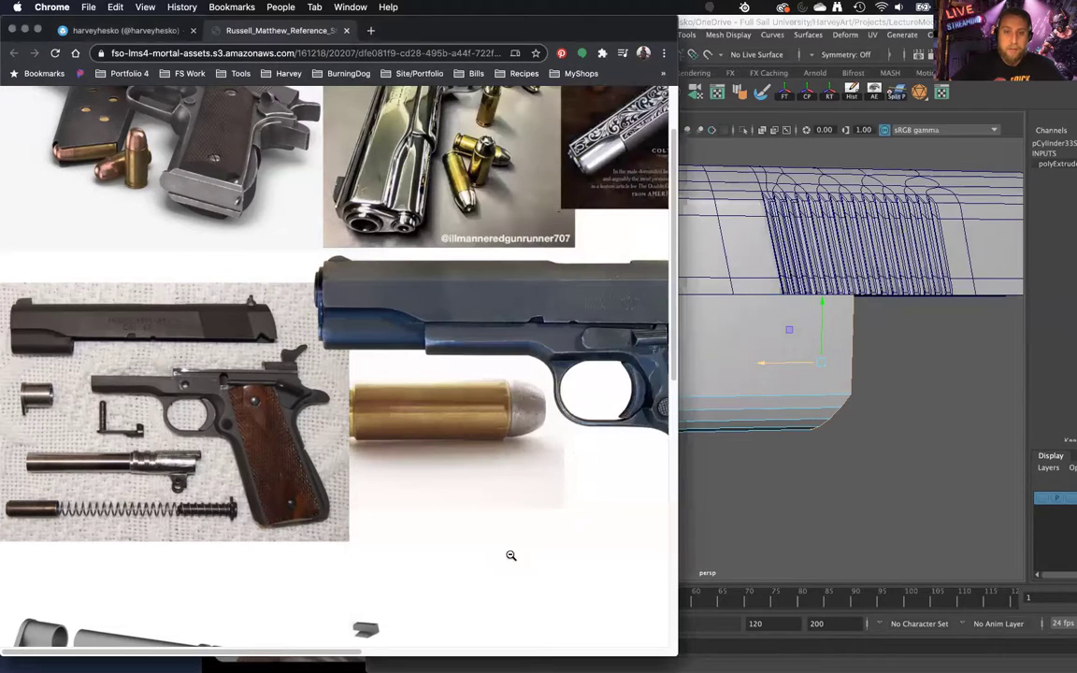
{"action": "left_click_drag", "start_coordinate": [365, 650], "coordinate": [468, 634]}
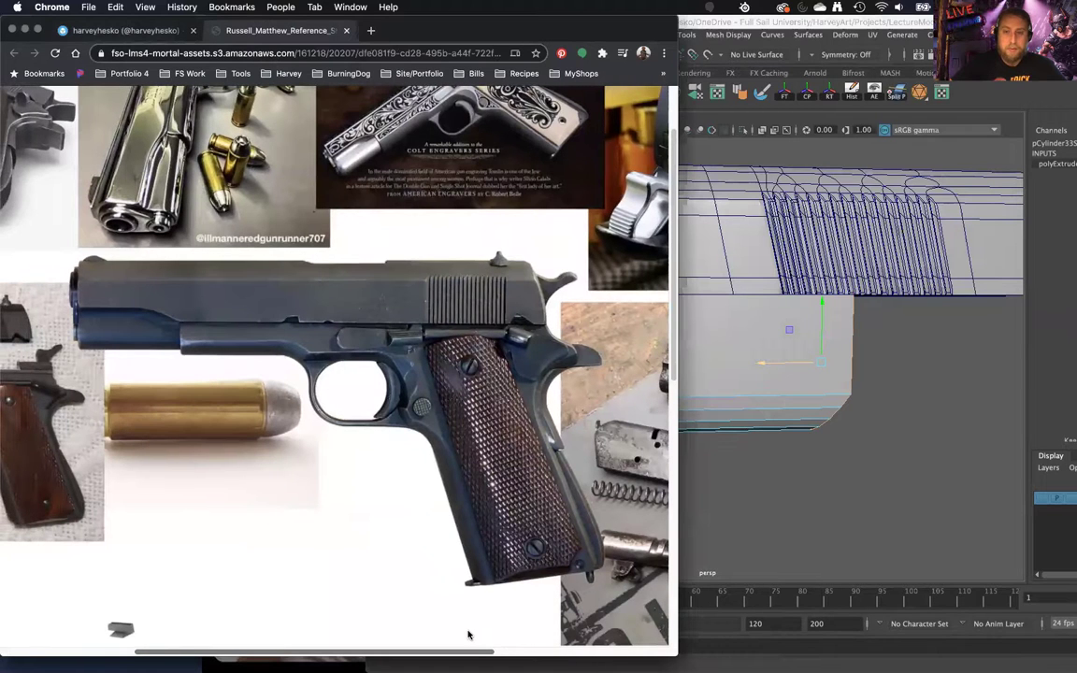
Step: Return to Maya, undo the last move, and shorten the extruded rear section to end beneath the front of the slide's serrations
{"action": "left_click", "coordinate": [782, 423]}
{"action": "key", "text": "ctrl+z"}
{"action": "left_click_drag", "start_coordinate": [766, 367], "coordinate": [695, 370]}
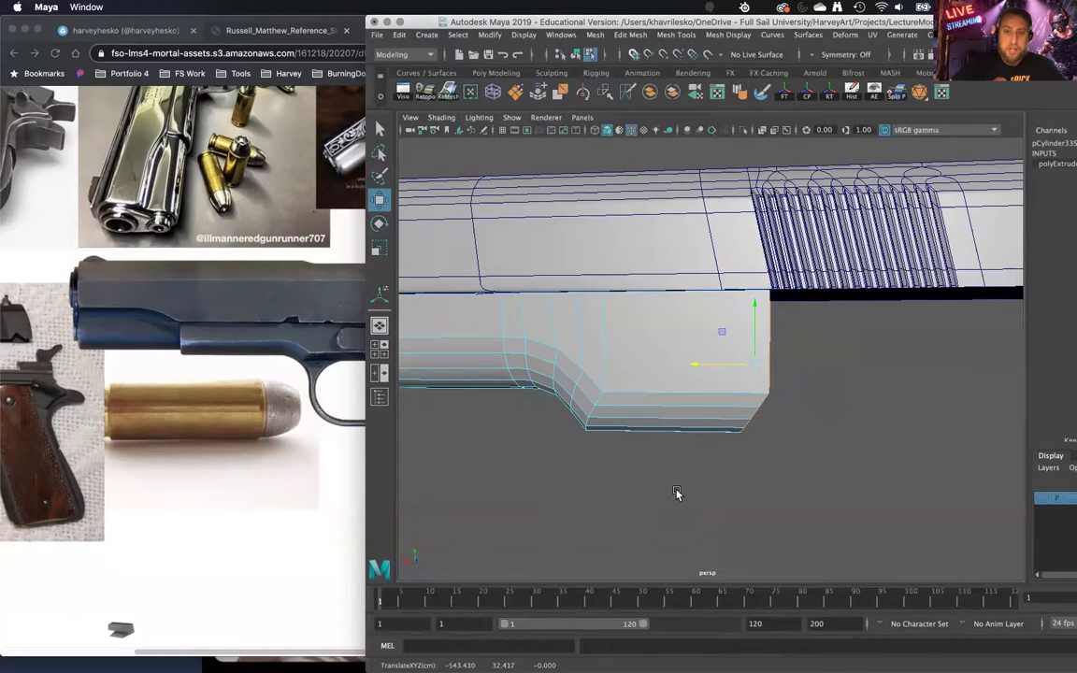
{"action": "scroll", "coordinate": [673, 478], "scroll_direction": "down", "scroll_amount": 5}
{"action": "mouse_move", "coordinate": [671, 474]}
{"action": "left_mouse_down", "text": "alt"}
{"action": "mouse_move", "coordinate": [711, 464]}
{"action": "mouse_move", "coordinate": [764, 474]}
{"action": "mouse_move", "coordinate": [675, 465]}
{"action": "left_mouse_up", "text": "alt"}
{"action": "left_click_drag", "start_coordinate": [608, 362], "coordinate": [588, 357], "text": "alt"}
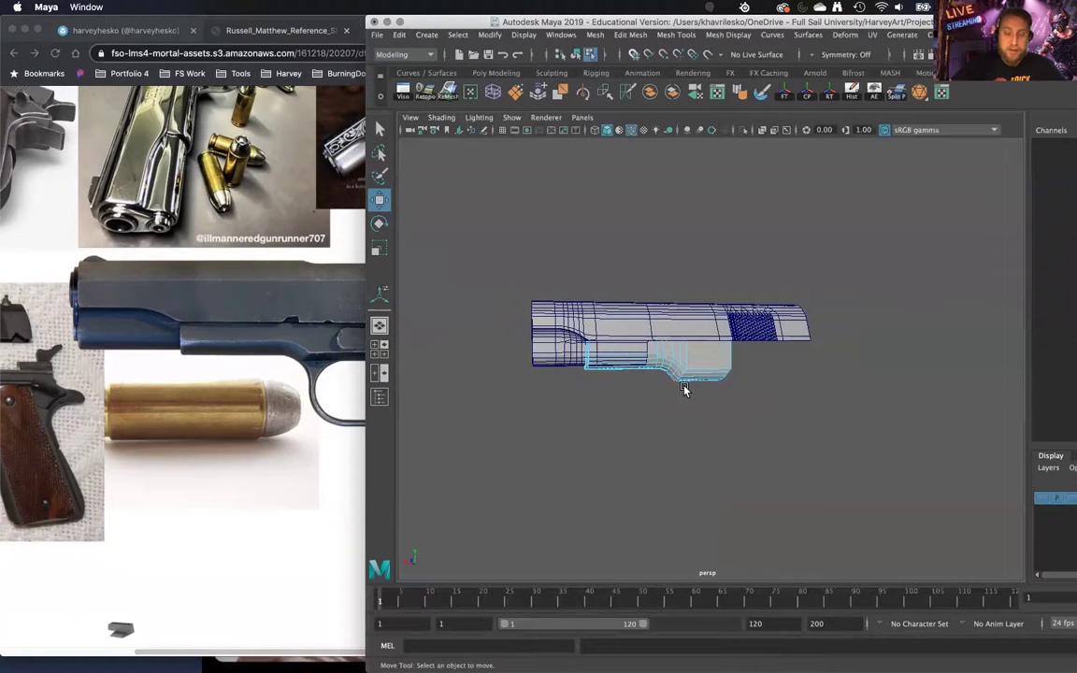
{"action": "scroll", "coordinate": [673, 467], "scroll_direction": "up", "scroll_amount": 5}
{"action": "mouse_move", "coordinate": [673, 481]}
{"action": "left_mouse_down", "text": "alt"}
{"action": "mouse_move", "coordinate": [668, 360]}
{"action": "mouse_move", "coordinate": [694, 479]}
{"action": "mouse_move", "coordinate": [677, 495]}
{"action": "left_mouse_up", "text": "alt"}
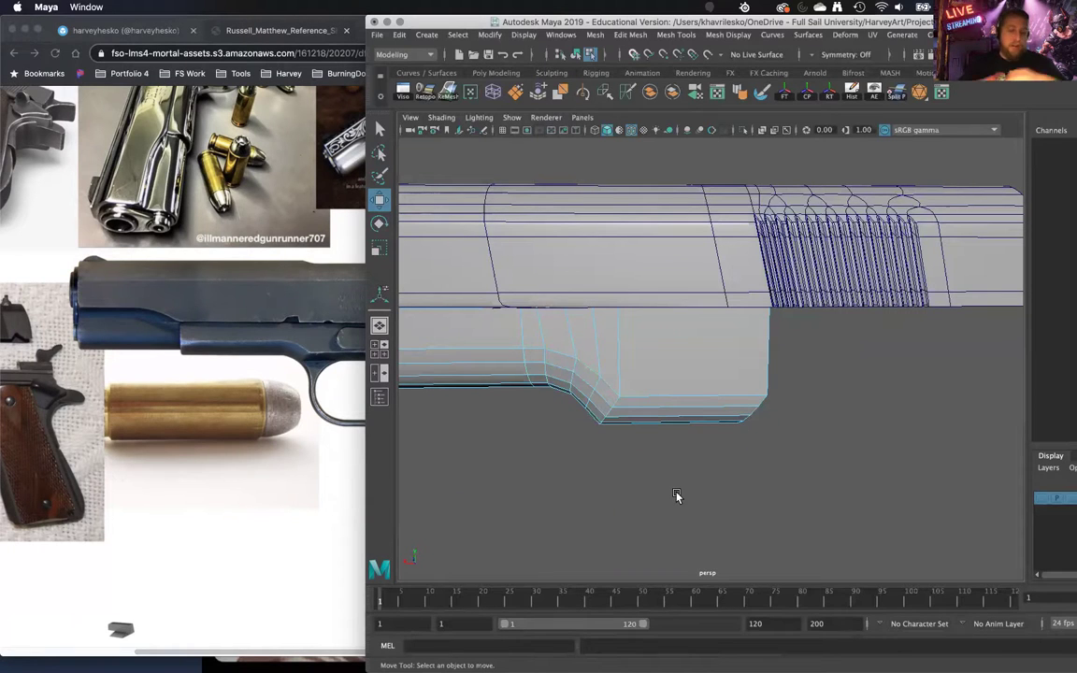
Step: Scale the part's rear border edges flat along the gun's length so the end becomes vertical
{"action": "left_click_drag", "start_coordinate": [754, 450], "coordinate": [690, 381], "text": "alt"}
{"action": "left_click", "coordinate": [679, 329]}
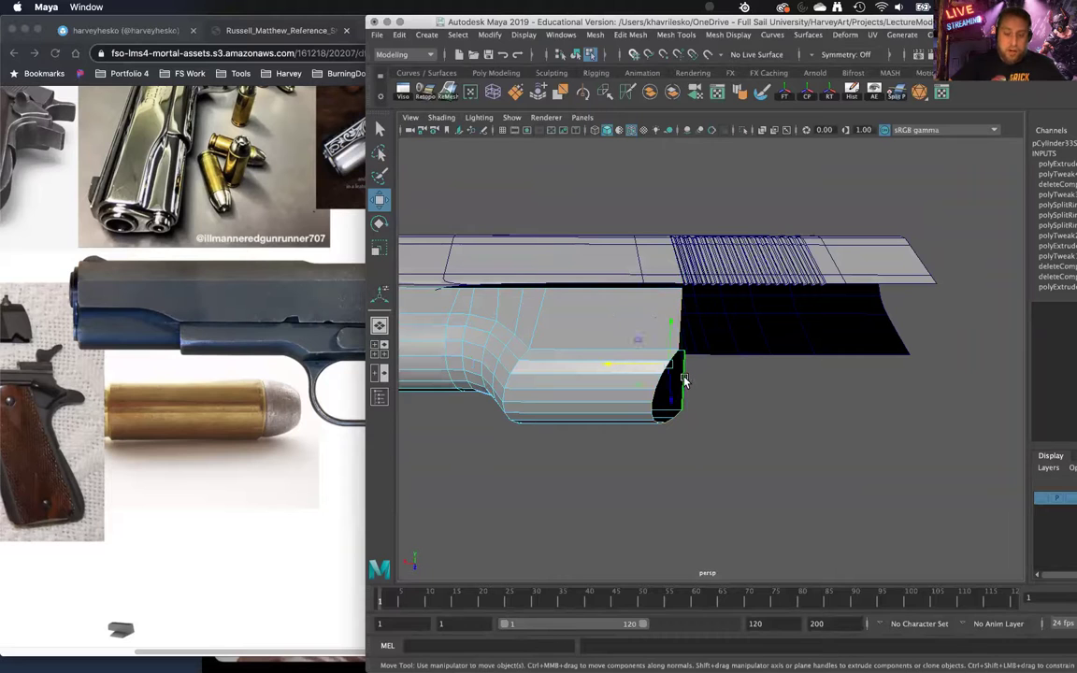
{"action": "key", "text": "r"}
{"action": "left_click_drag", "start_coordinate": [669, 365], "coordinate": [717, 420]}
{"action": "middle_click_drag", "start_coordinate": [717, 420], "coordinate": [731, 435], "text": "alt"}
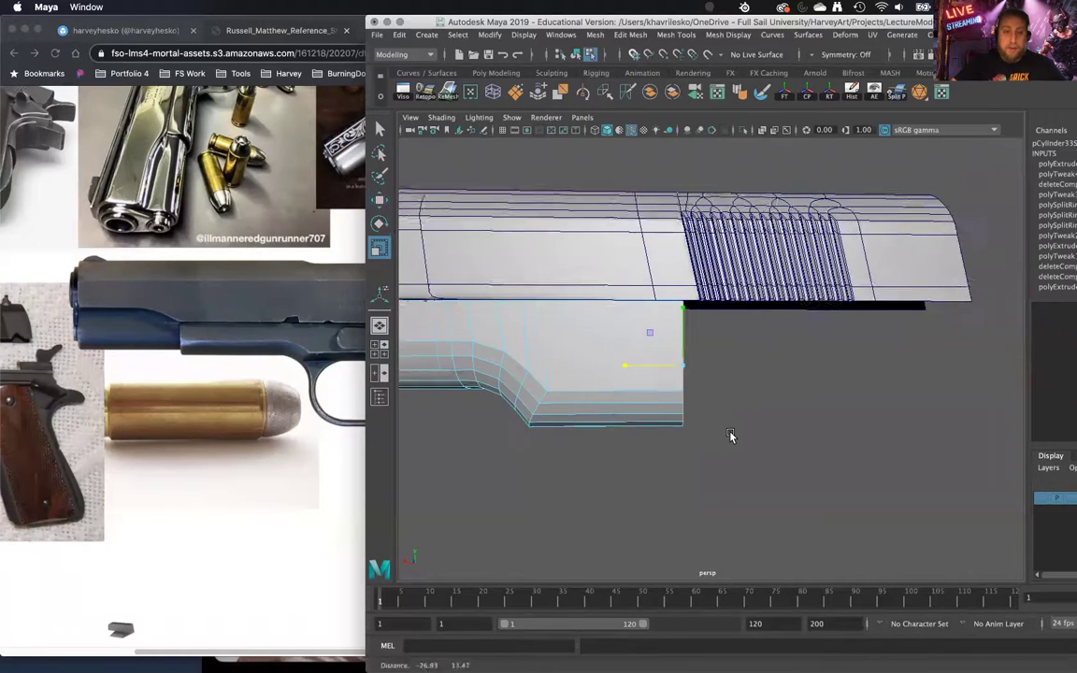
Step: Check the 1911 side view in Chrome, and back in Maya move the vertices of the part's bend slightly toward the muzzle
{"action": "right_click_drag", "start_coordinate": [731, 436], "coordinate": [754, 441], "text": "alt"}
{"action": "left_click", "coordinate": [311, 20]}
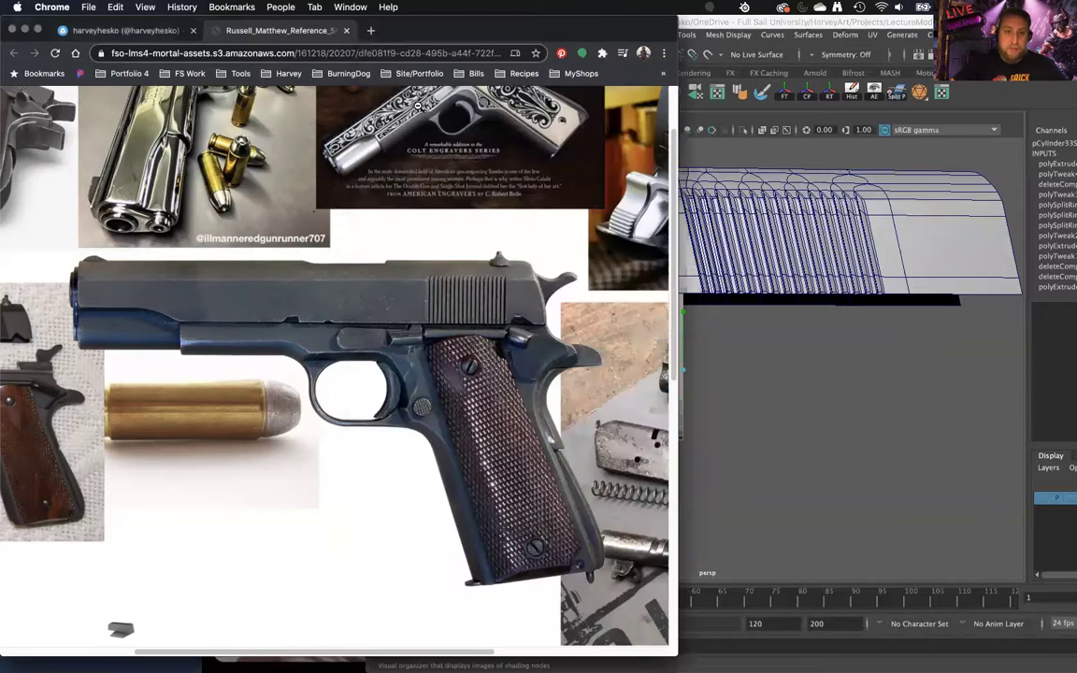
{"action": "left_click", "coordinate": [812, 371]}
{"action": "left_click_drag", "start_coordinate": [693, 368], "coordinate": [785, 420], "text": "alt"}
{"action": "right_click_drag", "start_coordinate": [785, 420], "coordinate": [711, 308], "text": "alt"}
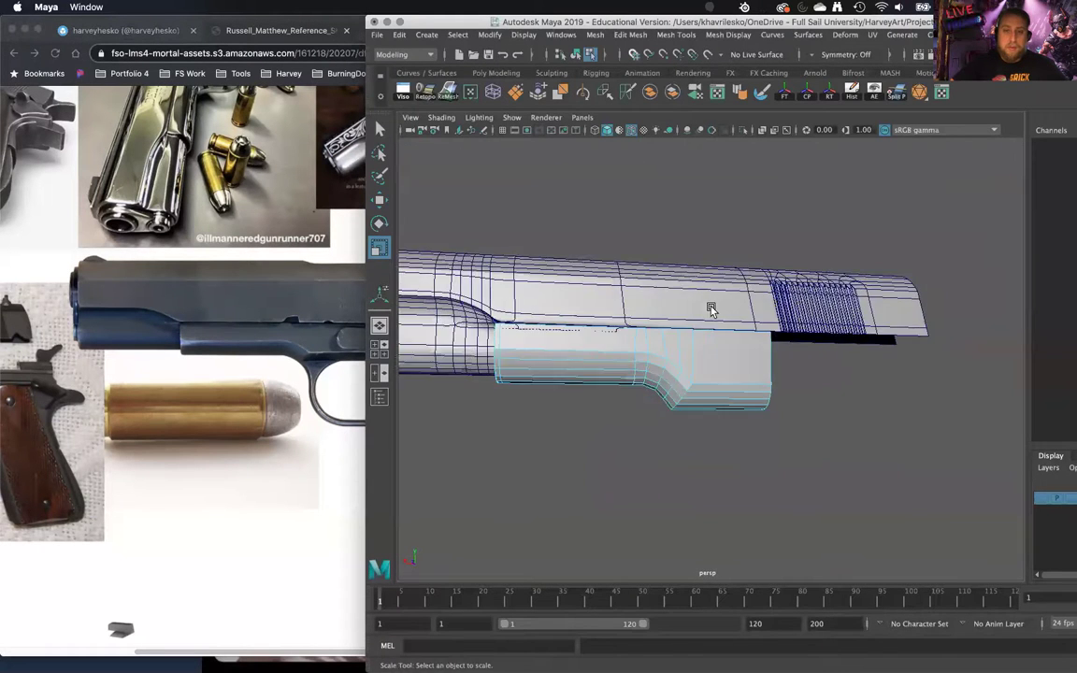
{"action": "left_click_drag", "start_coordinate": [712, 307], "coordinate": [695, 353], "text": "alt"}
{"action": "right_click_drag", "start_coordinate": [694, 353], "coordinate": [676, 344]}
{"action": "right_click_drag", "start_coordinate": [624, 298], "coordinate": [621, 297]}
{"action": "left_click_drag", "start_coordinate": [587, 223], "coordinate": [721, 414]}
{"action": "key", "text": "w"}
{"action": "left_click_drag", "start_coordinate": [598, 370], "coordinate": [583, 374]}
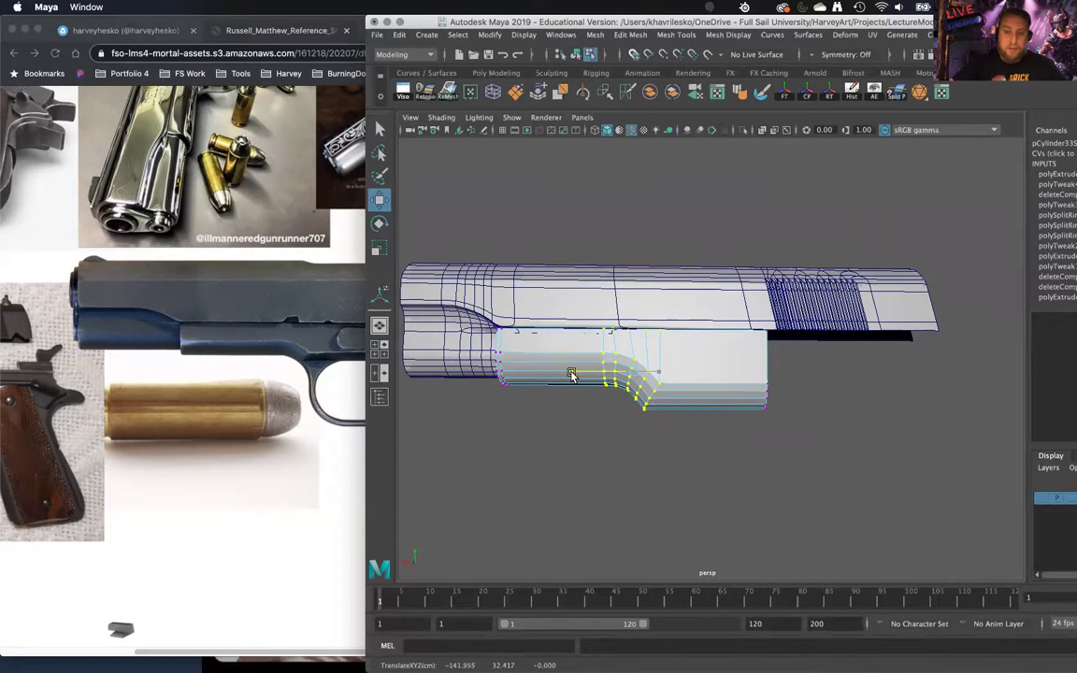
{"action": "mouse_move", "coordinate": [566, 377]}
{"action": "left_mouse_down", "text": "alt"}
{"action": "mouse_move", "coordinate": [805, 385]}
{"action": "mouse_move", "coordinate": [569, 378]}
{"action": "left_mouse_up", "text": "alt"}
Step: Leave vertex editing and compare the lower part's shape with the frame in Chrome's 1911 side view
{"action": "right_click_drag", "start_coordinate": [697, 309], "coordinate": [759, 283]}
{"action": "left_click", "coordinate": [776, 374]}
{"action": "left_click_drag", "start_coordinate": [776, 374], "coordinate": [803, 396], "text": "alt"}
{"action": "middle_click_drag", "start_coordinate": [803, 396], "coordinate": [851, 385], "text": "alt"}
{"action": "right_click_drag", "start_coordinate": [851, 386], "coordinate": [893, 378], "text": "alt"}
{"action": "left_click", "coordinate": [293, 420]}
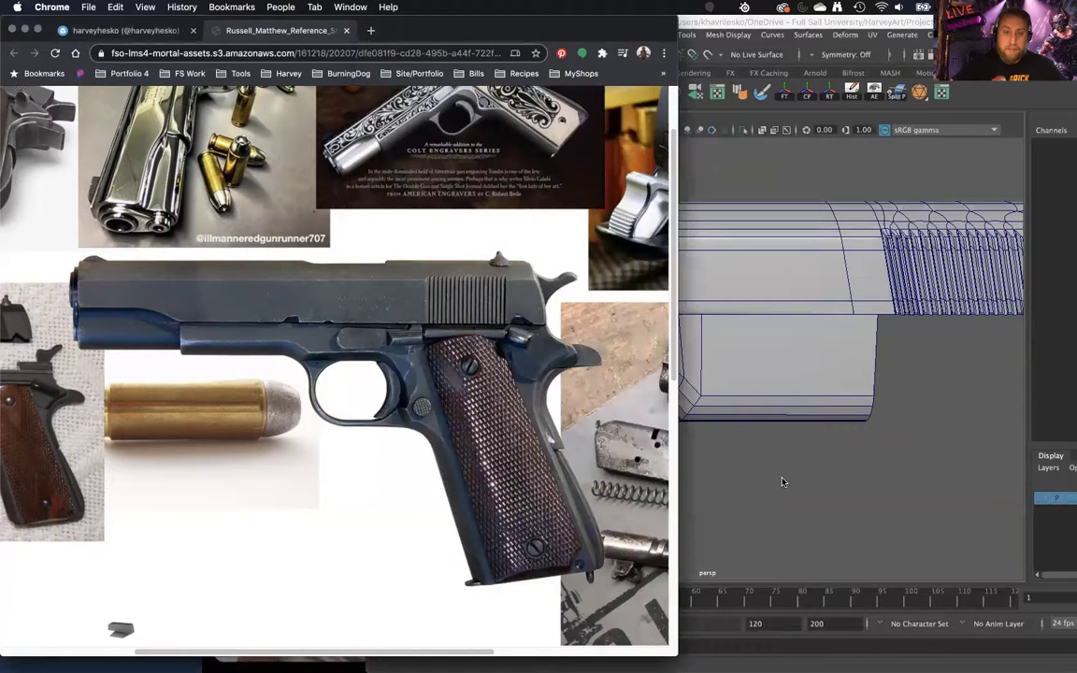
{"action": "left_click", "coordinate": [784, 482]}
{"action": "left_click_drag", "start_coordinate": [798, 469], "coordinate": [819, 465], "text": "alt"}
{"action": "left_click", "coordinate": [350, 463]}
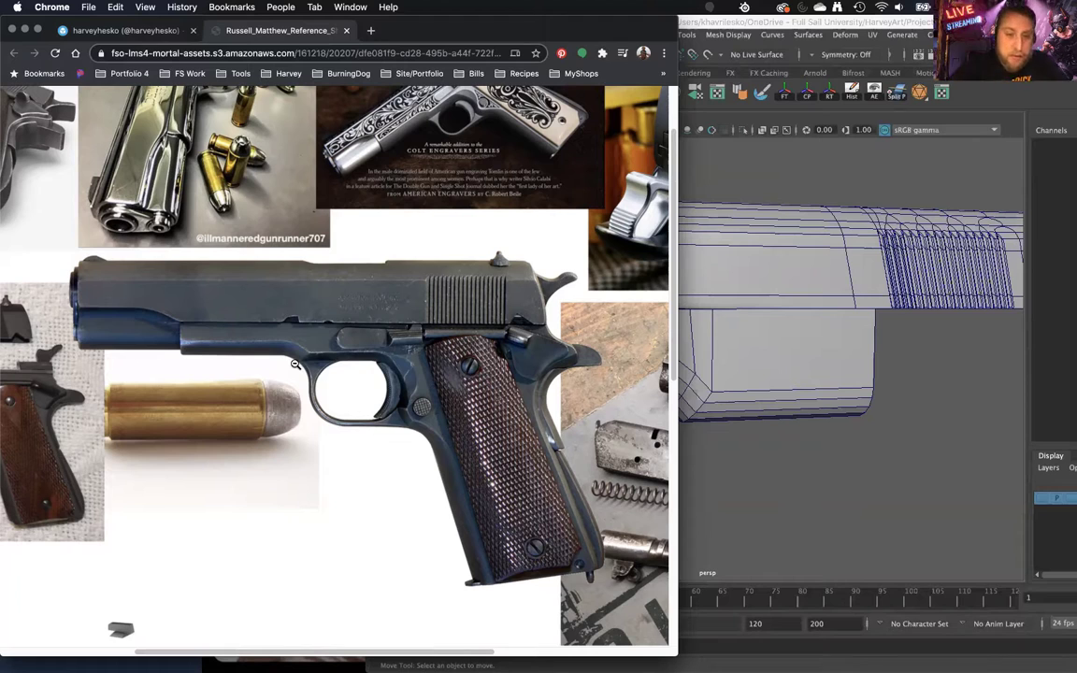
{"action": "left_click", "coordinate": [710, 498]}
{"action": "left_click_drag", "start_coordinate": [694, 439], "coordinate": [826, 410], "text": "alt"}
{"action": "right_click_drag", "start_coordinate": [827, 410], "coordinate": [803, 384], "text": "alt"}
{"action": "left_click_drag", "start_coordinate": [803, 384], "coordinate": [678, 379], "text": "alt"}
Step: Select the slide and the part beneath it and combine them into one polygon object
{"action": "left_click", "coordinate": [652, 402]}
{"action": "right_click_drag", "start_coordinate": [652, 404], "coordinate": [616, 361], "text": "alt"}
{"action": "left_click_drag", "start_coordinate": [615, 361], "coordinate": [566, 346], "text": "alt"}
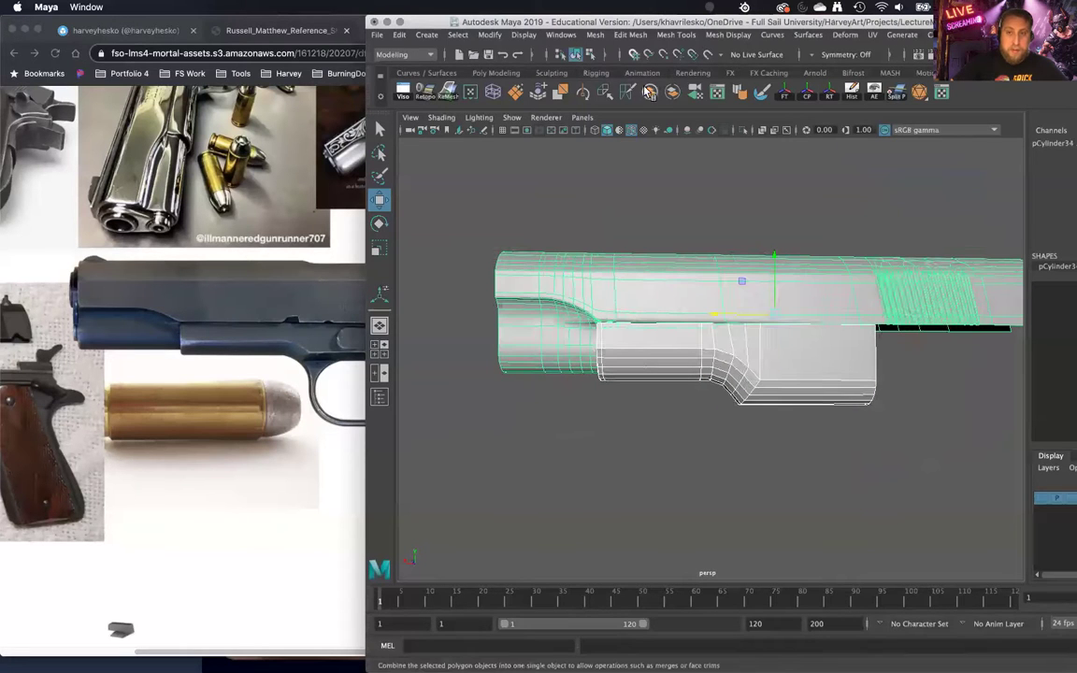
{"action": "left_click", "coordinate": [650, 96]}
{"action": "left_click_drag", "start_coordinate": [606, 293], "coordinate": [714, 306], "text": "alt"}
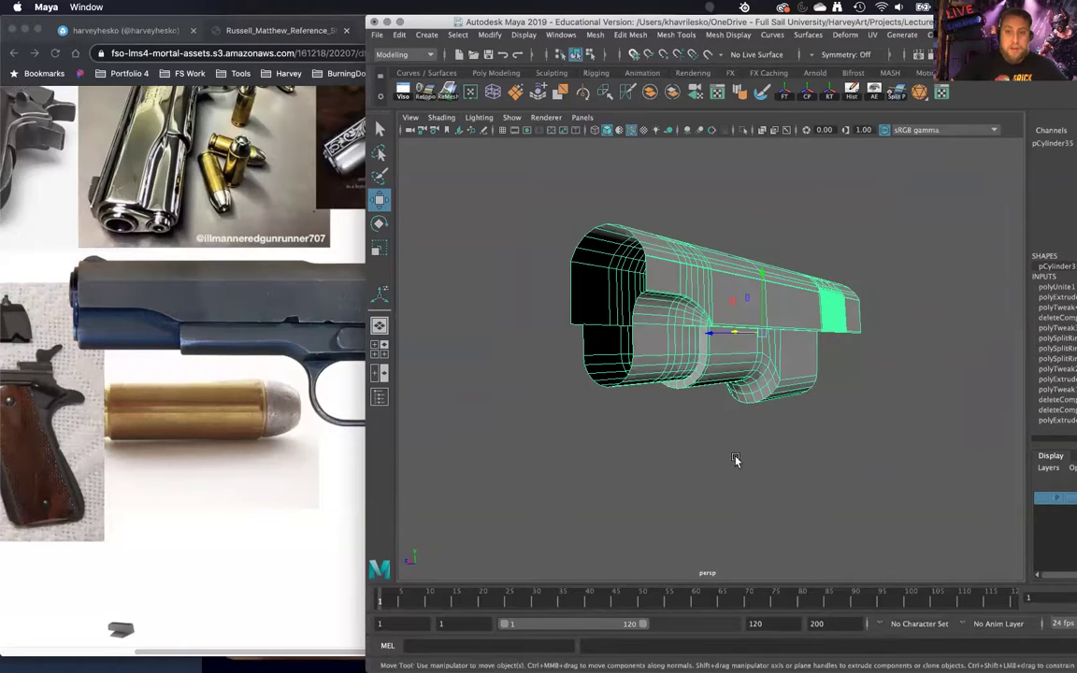
{"action": "left_click", "coordinate": [735, 459]}
Step: Select the bottom vertices along the combined mesh's underside and raise them to make the lower body shallower
{"action": "left_click_drag", "start_coordinate": [756, 413], "coordinate": [673, 392], "text": "alt"}
{"action": "left_click", "coordinate": [584, 374]}
{"action": "left_click_drag", "start_coordinate": [584, 375], "coordinate": [675, 307], "text": "alt"}
{"action": "right_click_drag", "start_coordinate": [676, 307], "coordinate": [636, 329]}
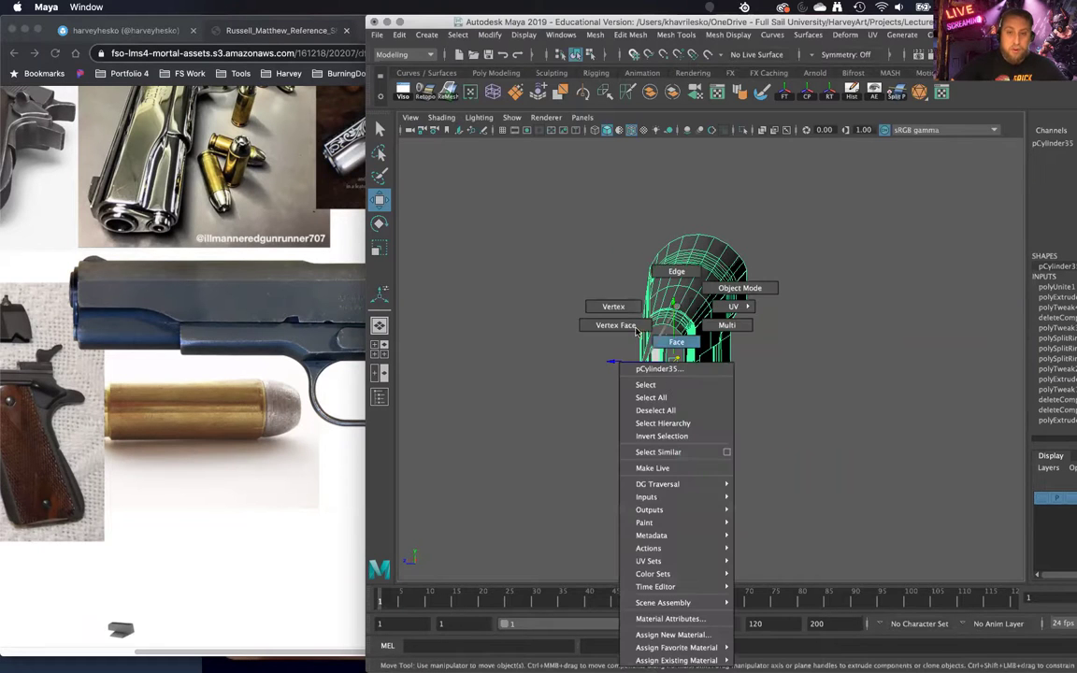
{"action": "right_click_drag", "start_coordinate": [605, 370], "coordinate": [603, 370]}
{"action": "left_click_drag", "start_coordinate": [603, 370], "coordinate": [698, 378], "text": "alt"}
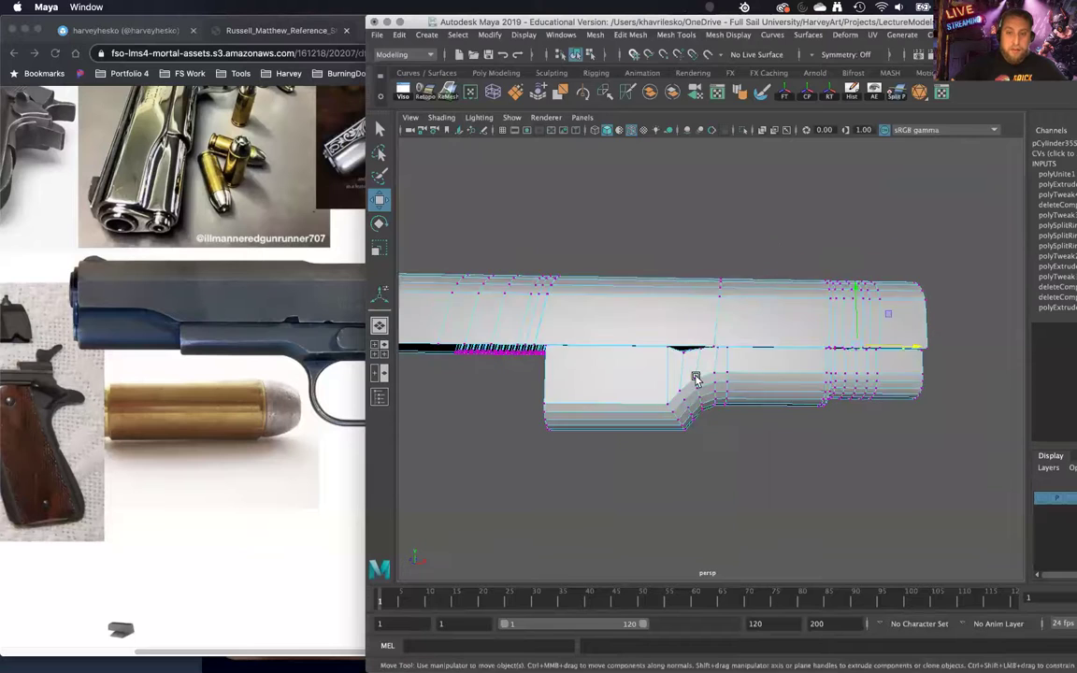
{"action": "middle_click_drag", "start_coordinate": [697, 377], "coordinate": [621, 386], "text": "alt"}
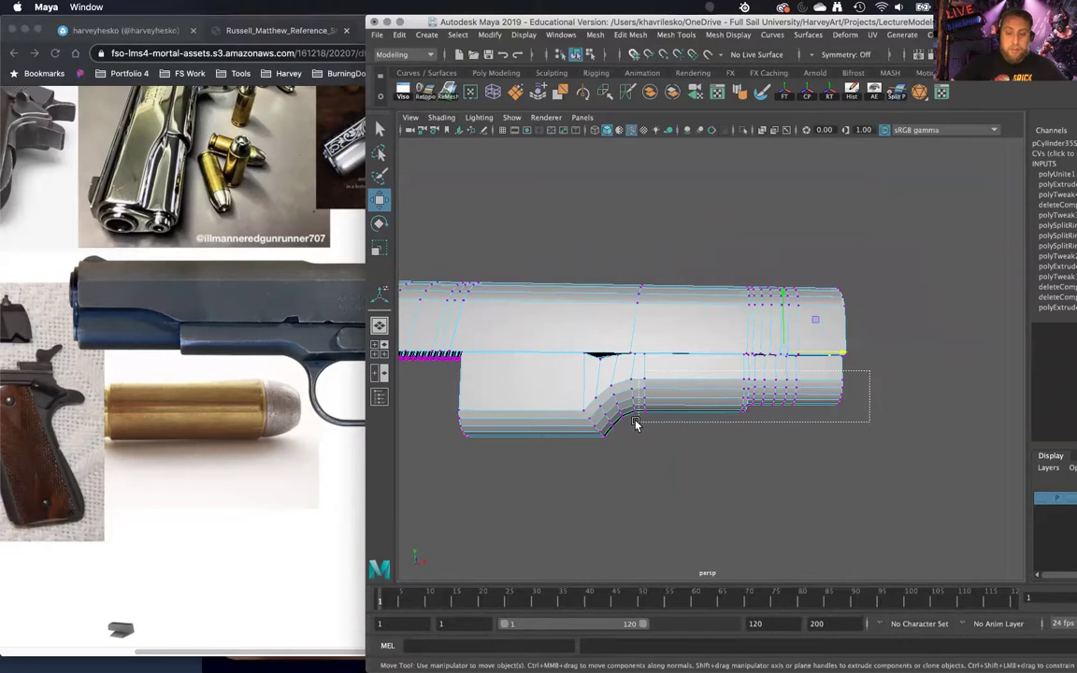
{"action": "left_click_drag", "start_coordinate": [634, 425], "coordinate": [530, 502]}
{"action": "key", "text": "r"}
{"action": "left_click_drag", "start_coordinate": [695, 383], "coordinate": [496, 389]}
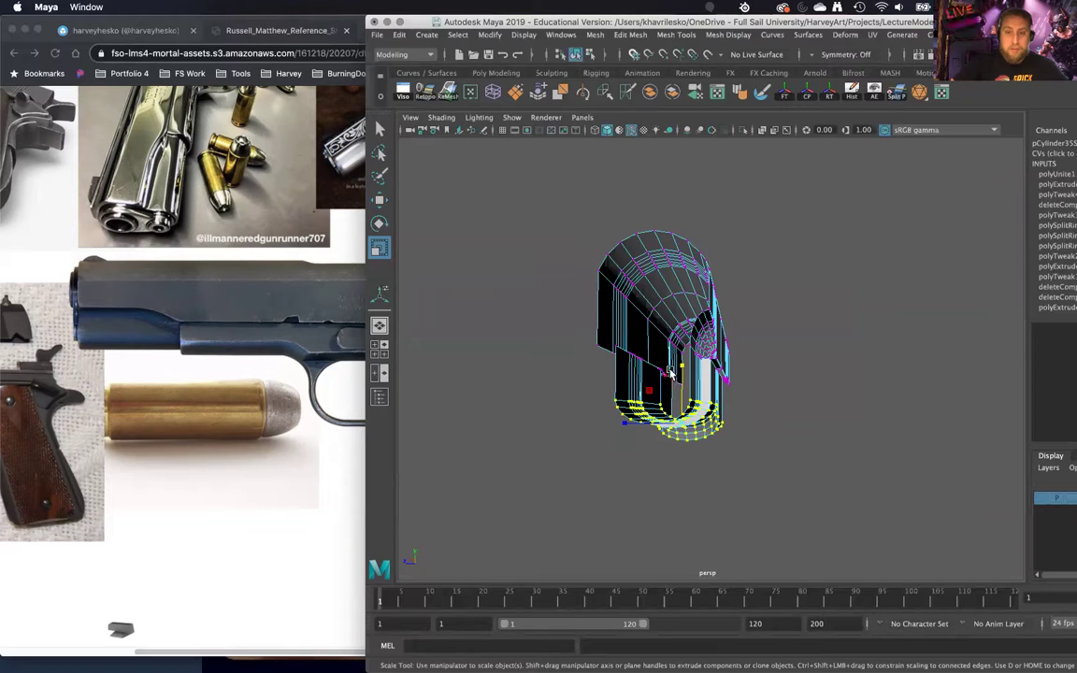
{"action": "key", "text": "z"}
{"action": "left_click_drag", "start_coordinate": [679, 368], "coordinate": [580, 367]}
{"action": "key", "text": "w"}
{"action": "right_click_drag", "start_coordinate": [655, 305], "coordinate": [670, 343]}
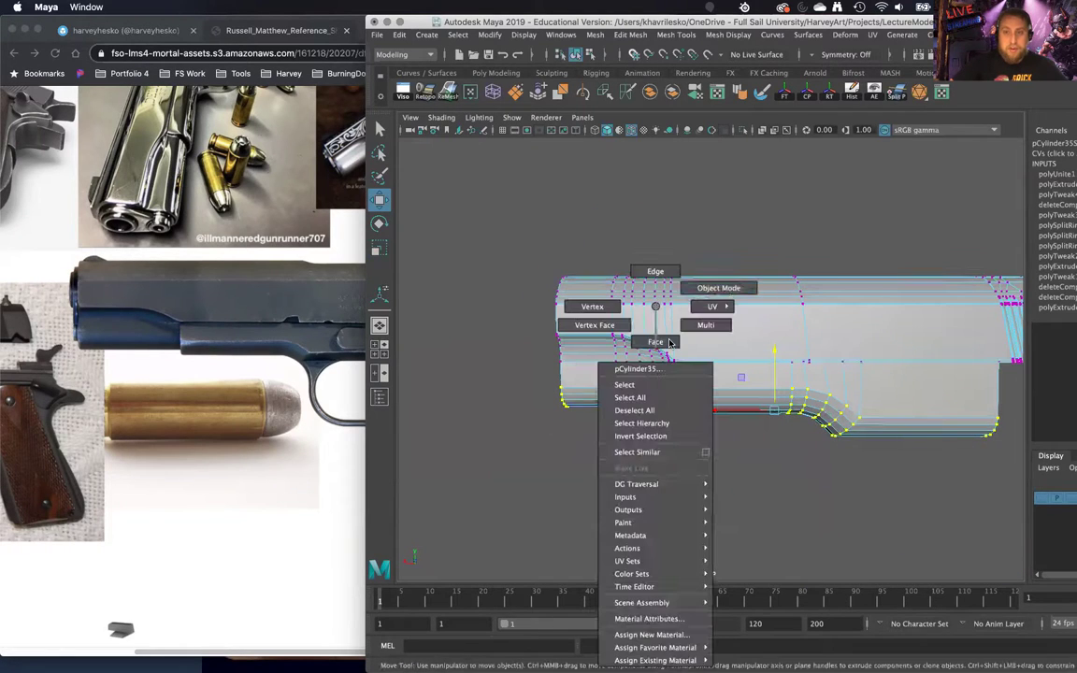
{"action": "right_click_drag", "start_coordinate": [726, 295], "coordinate": [729, 292]}
Step: Undo back to the selection of the bottom vertices and nudge them slightly upward
{"action": "left_click_drag", "start_coordinate": [641, 329], "coordinate": [680, 362], "text": "alt"}
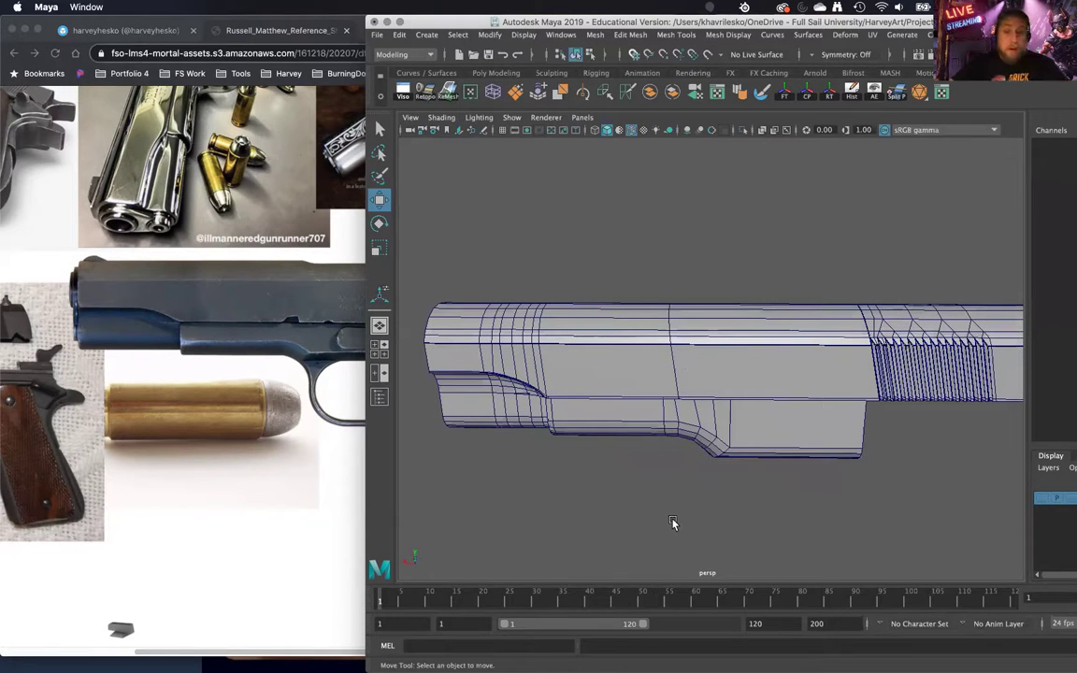
{"action": "left_click_drag", "start_coordinate": [740, 462], "coordinate": [750, 446], "text": "alt"}
{"action": "middle_click_drag", "start_coordinate": [749, 446], "coordinate": [706, 430], "text": "alt"}
{"action": "mouse_move", "coordinate": [706, 430]}
{"action": "left_mouse_down", "text": "alt"}
{"action": "mouse_move", "coordinate": [687, 397]}
{"action": "mouse_move", "coordinate": [708, 429]}
{"action": "left_mouse_up", "text": "alt"}
{"action": "right_click_drag", "start_coordinate": [708, 429], "coordinate": [693, 378], "text": "alt"}
{"action": "key", "text": "super+z"}
{"action": "key", "text": "super+z"}
{"action": "left_click_drag", "start_coordinate": [635, 360], "coordinate": [644, 351]}
{"action": "left_click_drag", "start_coordinate": [626, 396], "coordinate": [643, 382], "text": "alt"}
{"action": "right_click_drag", "start_coordinate": [588, 306], "coordinate": [642, 293]}
Step: Examine the trigger guard and grip area of the 1911 side view in Chrome against the model's rear end in Maya
{"action": "left_click_drag", "start_coordinate": [673, 374], "coordinate": [601, 382], "text": "alt"}
{"action": "middle_click_drag", "start_coordinate": [668, 435], "coordinate": [597, 390], "text": "alt"}
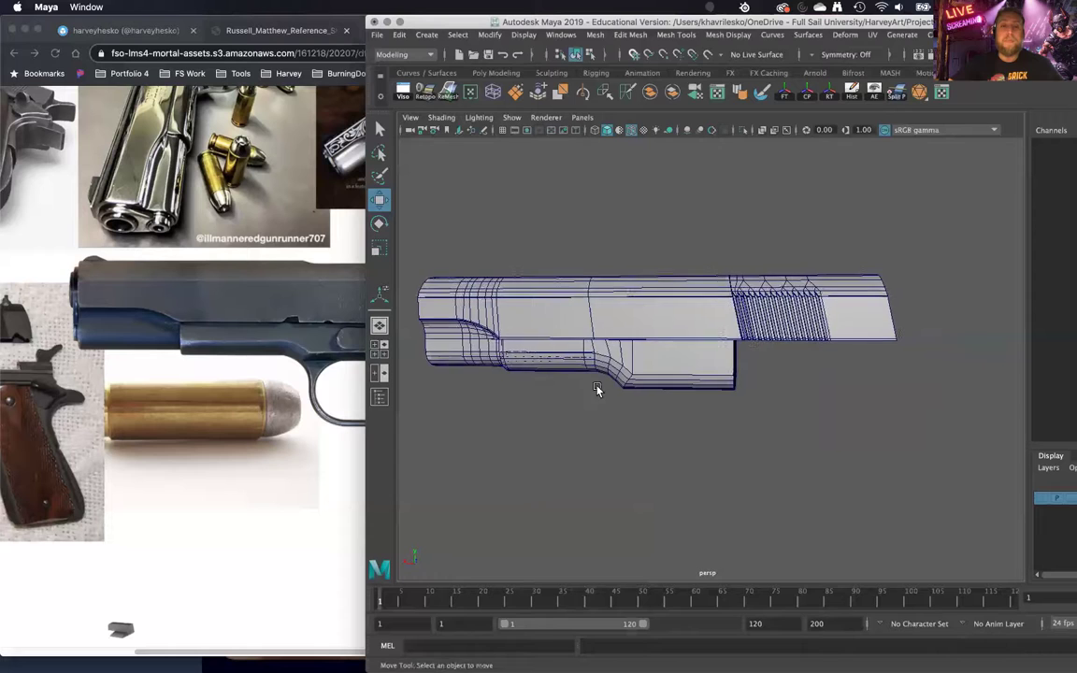
{"action": "right_click_drag", "start_coordinate": [596, 390], "coordinate": [620, 489], "text": "alt"}
{"action": "left_click_drag", "start_coordinate": [620, 490], "coordinate": [646, 484], "text": "alt"}
{"action": "left_click", "coordinate": [329, 493]}
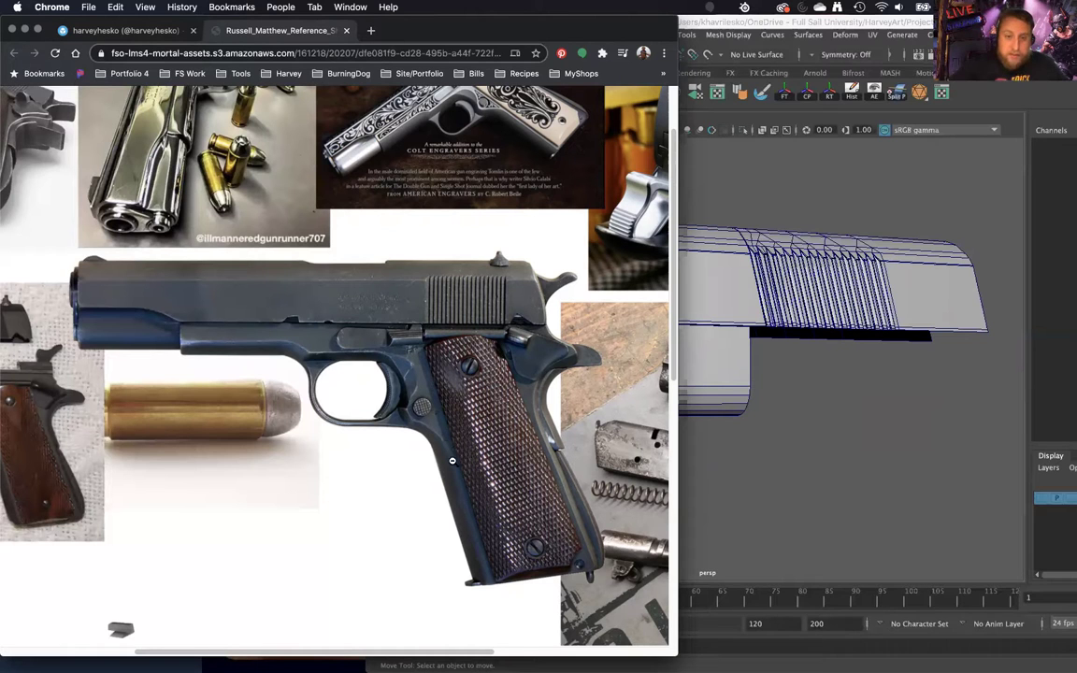
{"action": "left_click", "coordinate": [752, 467]}
{"action": "left_click_drag", "start_coordinate": [752, 466], "coordinate": [728, 463], "text": "alt"}
{"action": "right_click_drag", "start_coordinate": [729, 464], "coordinate": [702, 402], "text": "alt"}
{"action": "left_click", "coordinate": [320, 473]}
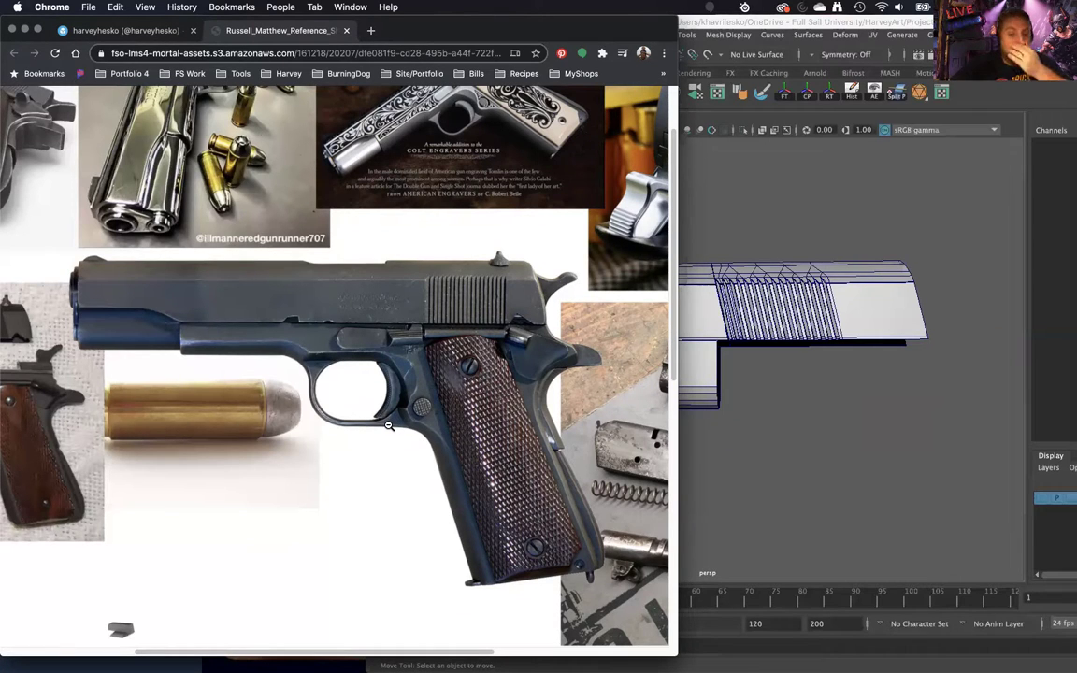
{"action": "left_click", "coordinate": [725, 480]}
{"action": "left_click_drag", "start_coordinate": [725, 480], "coordinate": [707, 501], "text": "alt"}
{"action": "right_click_drag", "start_coordinate": [662, 469], "coordinate": [667, 470], "text": "alt"}
{"action": "middle_click_drag", "start_coordinate": [666, 469], "coordinate": [688, 408], "text": "alt"}
{"action": "right_click_drag", "start_coordinate": [688, 408], "coordinate": [691, 463], "text": "alt"}
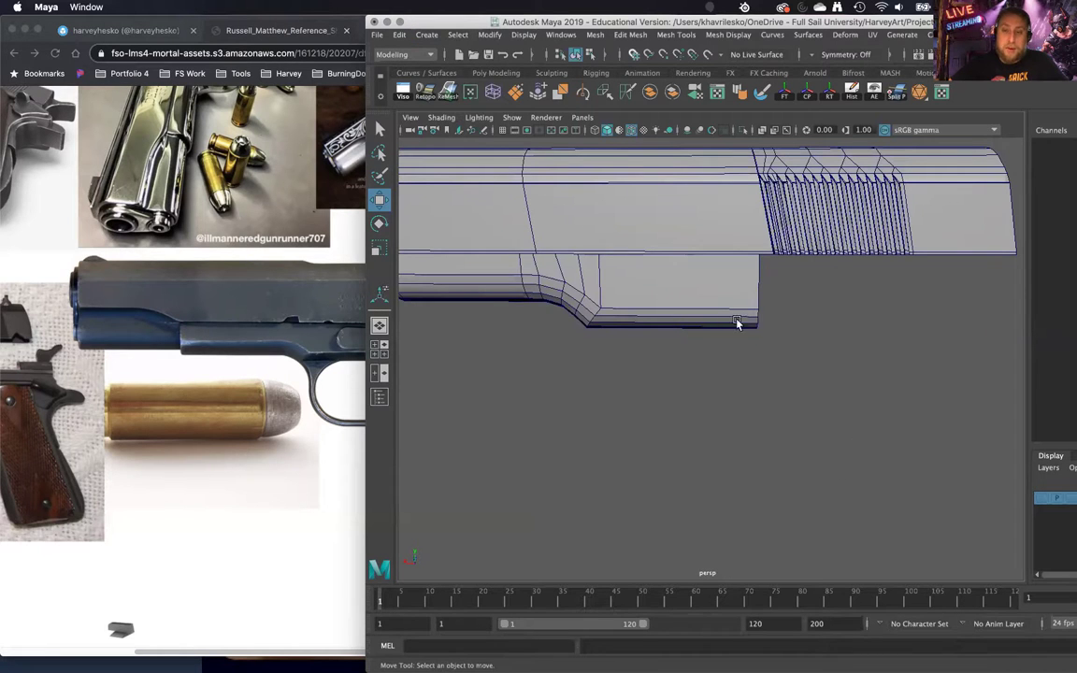
{"action": "left_click", "coordinate": [321, 465]}
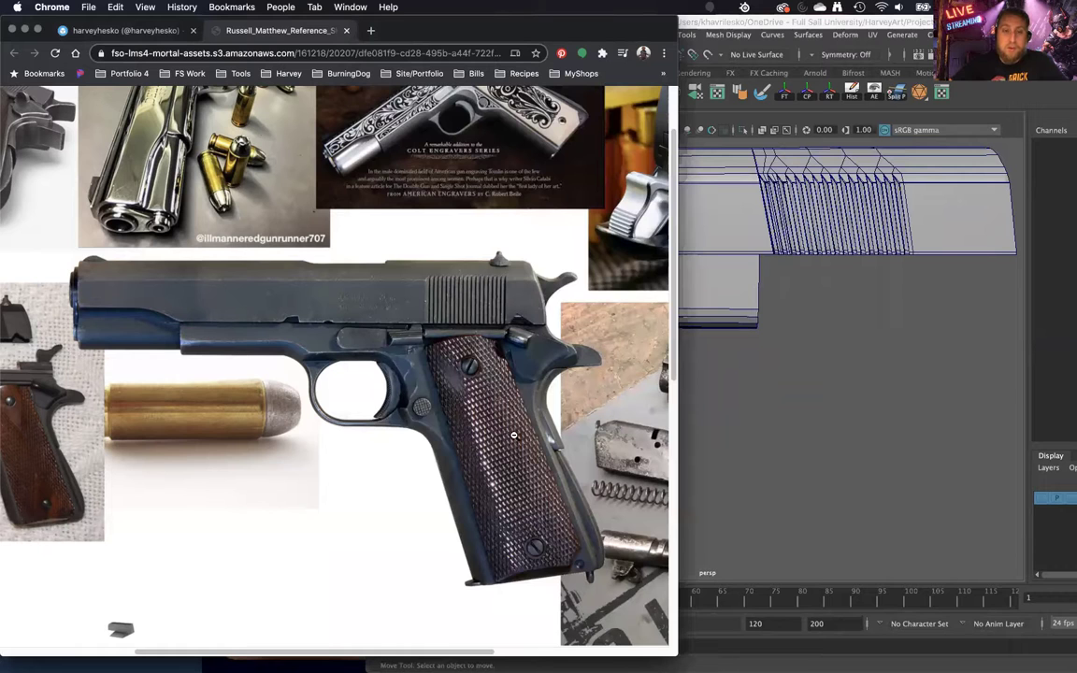
{"action": "left_click", "coordinate": [788, 416]}
Step: Try to extrude the lower body's rounded bottom rear edges straight back beneath the slide's serrations
{"action": "left_click_drag", "start_coordinate": [788, 416], "coordinate": [714, 313], "text": "alt"}
{"action": "scroll", "coordinate": [668, 329], "scroll_direction": "up", "scroll_amount": 5}
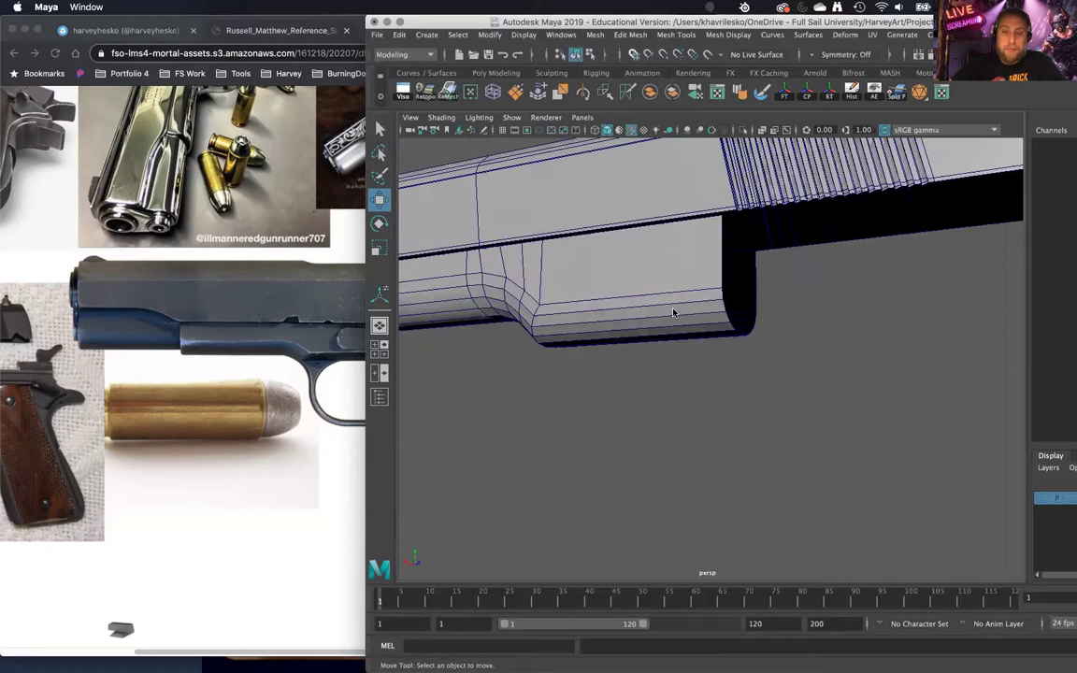
{"action": "right_click_drag", "start_coordinate": [673, 312], "coordinate": [733, 288]}
{"action": "mouse_move", "coordinate": [701, 327]}
{"action": "left_mouse_down", "text": "alt"}
{"action": "mouse_move", "coordinate": [802, 295]}
{"action": "mouse_move", "coordinate": [776, 325]}
{"action": "mouse_move", "coordinate": [887, 320]}
{"action": "mouse_move", "coordinate": [691, 309]}
{"action": "left_mouse_up", "text": "alt"}
{"action": "right_click_drag", "start_coordinate": [650, 295], "coordinate": [649, 330], "text": "shift"}
{"action": "key", "text": "w"}
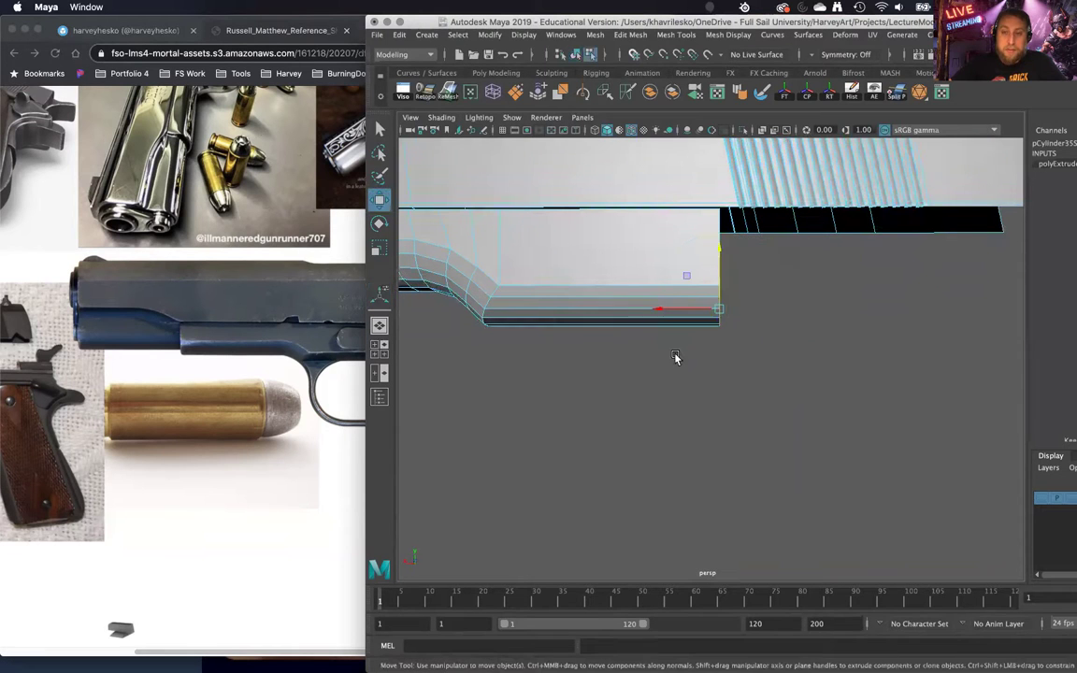
{"action": "left_click_drag", "start_coordinate": [660, 308], "coordinate": [810, 336]}
{"action": "scroll", "coordinate": [816, 329], "scroll_direction": "down", "scroll_amount": 5}
{"action": "left_click_drag", "start_coordinate": [704, 345], "coordinate": [707, 344]}
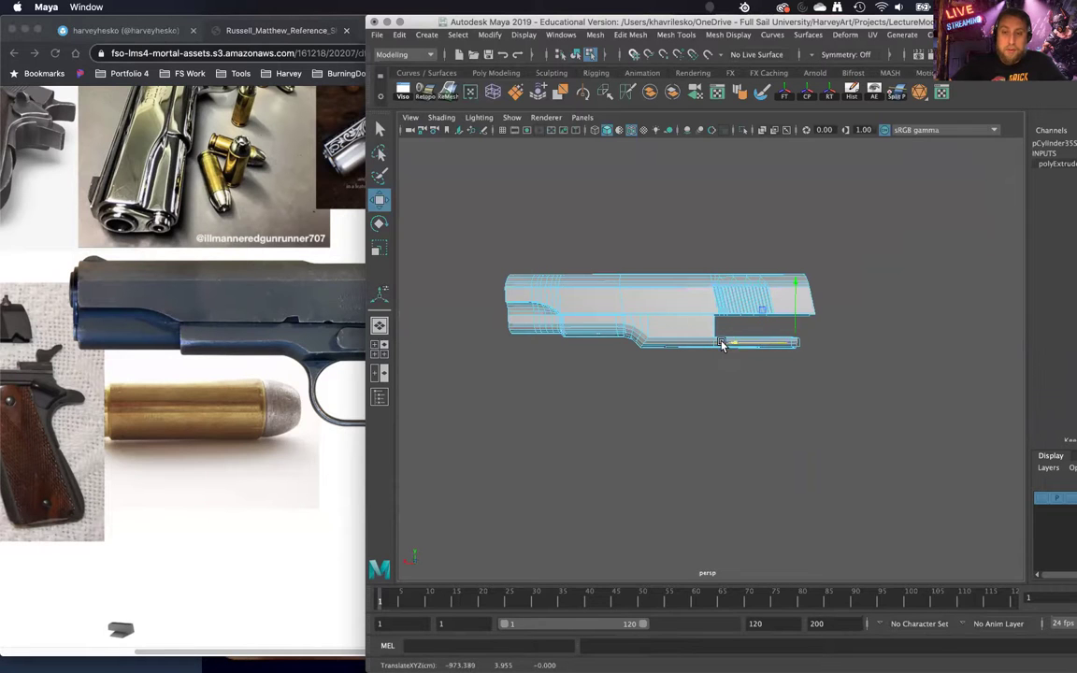
Step: Undo the moves and the extrusion of the bottom rear edges
{"action": "middle_click_drag", "start_coordinate": [733, 524], "coordinate": [698, 534], "text": "alt"}
{"action": "scroll", "coordinate": [697, 534], "scroll_direction": "up", "scroll_amount": 6}
{"action": "left_click_drag", "start_coordinate": [703, 520], "coordinate": [706, 467], "text": "alt"}
{"action": "key", "text": "super+z"}
{"action": "key", "text": "super+z"}
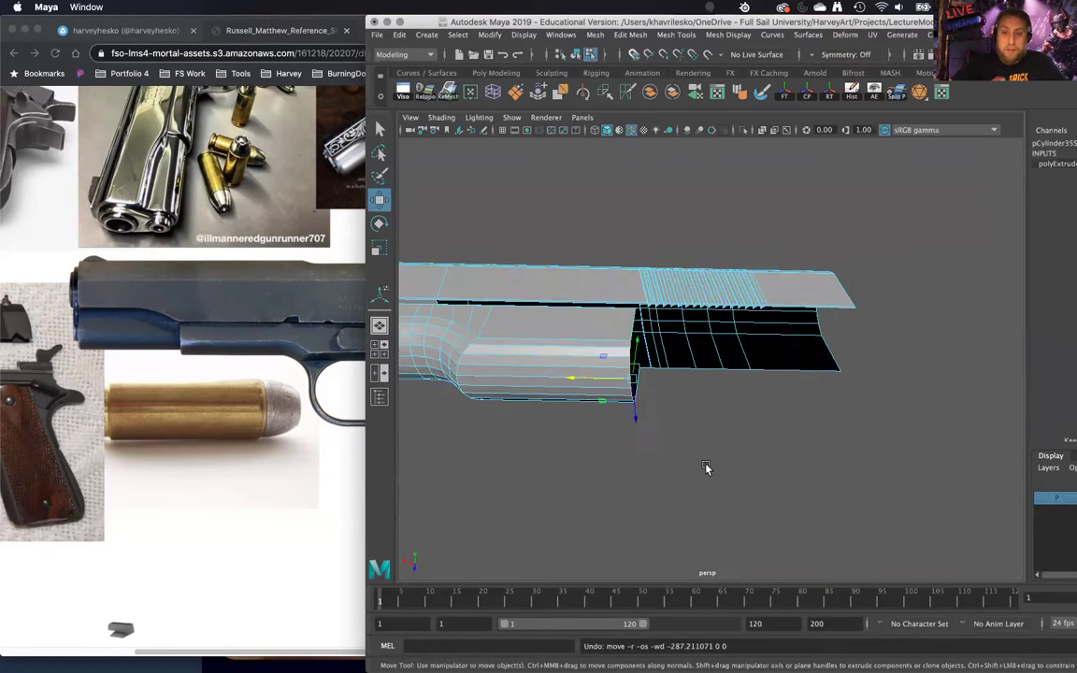
{"action": "key", "text": "super+z"}
{"action": "key", "text": "super+z"}
{"action": "key", "text": "super+z"}
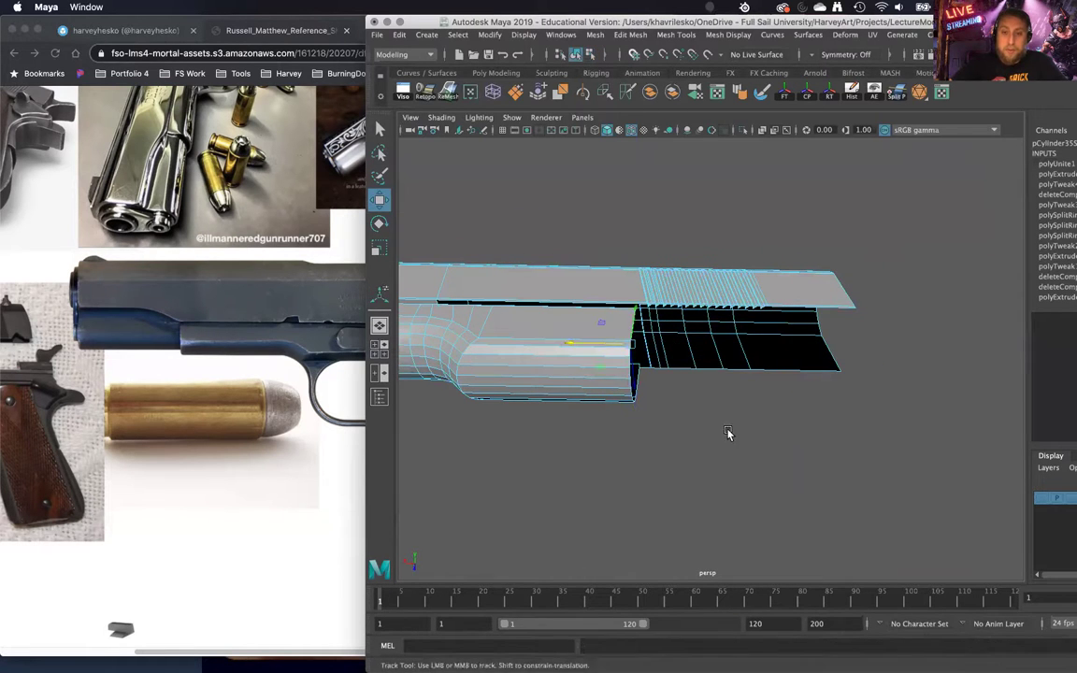
Step: Select the rounded bottom edges at the lower body's open rear end and extrude them with 8 divisions
{"action": "middle_click_drag", "start_coordinate": [728, 433], "coordinate": [765, 422], "text": "alt"}
{"action": "scroll", "coordinate": [714, 512], "scroll_direction": "up", "scroll_amount": 5}
{"action": "left_click_drag", "start_coordinate": [714, 513], "coordinate": [728, 339], "text": "alt"}
{"action": "left_click", "coordinate": [705, 334]}
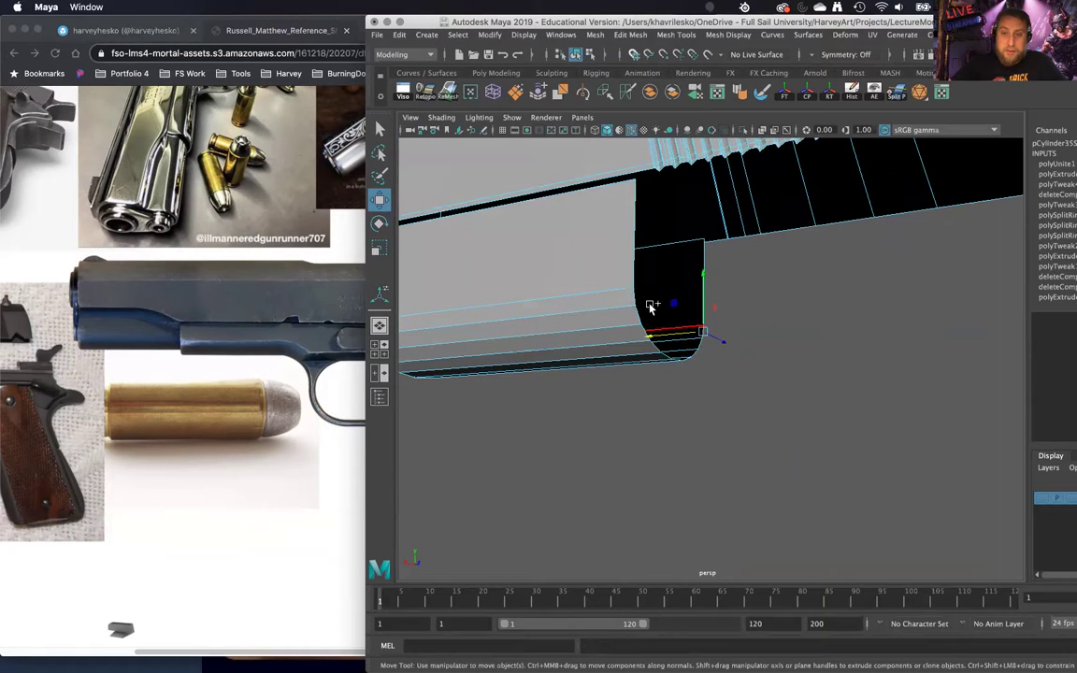
{"action": "left_click", "coordinate": [627, 313]}
{"action": "right_click_drag", "start_coordinate": [628, 312], "coordinate": [637, 348], "text": "shift"}
{"action": "left_click_drag", "start_coordinate": [637, 347], "coordinate": [645, 347], "text": "alt"}
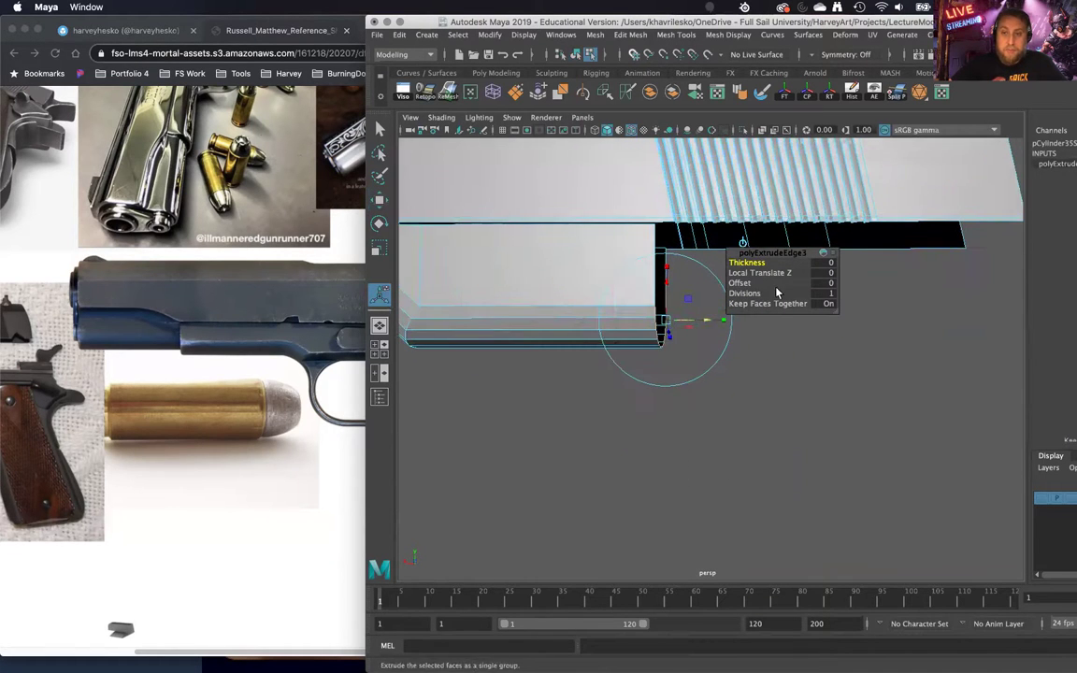
{"action": "left_click", "coordinate": [819, 293]}
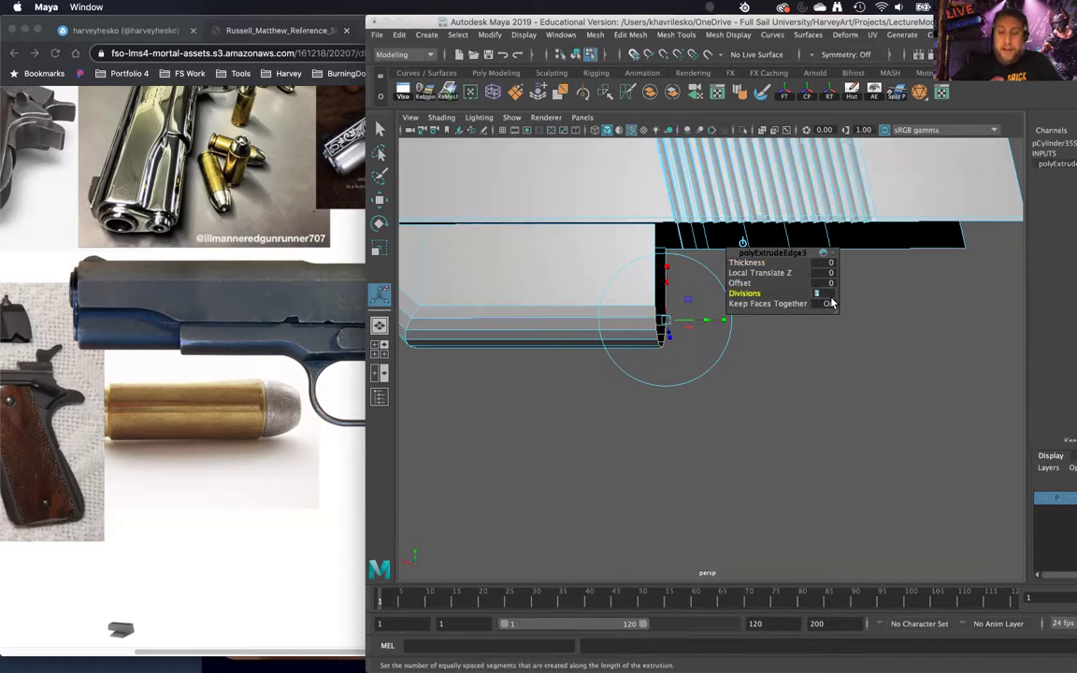
{"action": "type", "text": "8"}
{"action": "key", "text": "Return"}
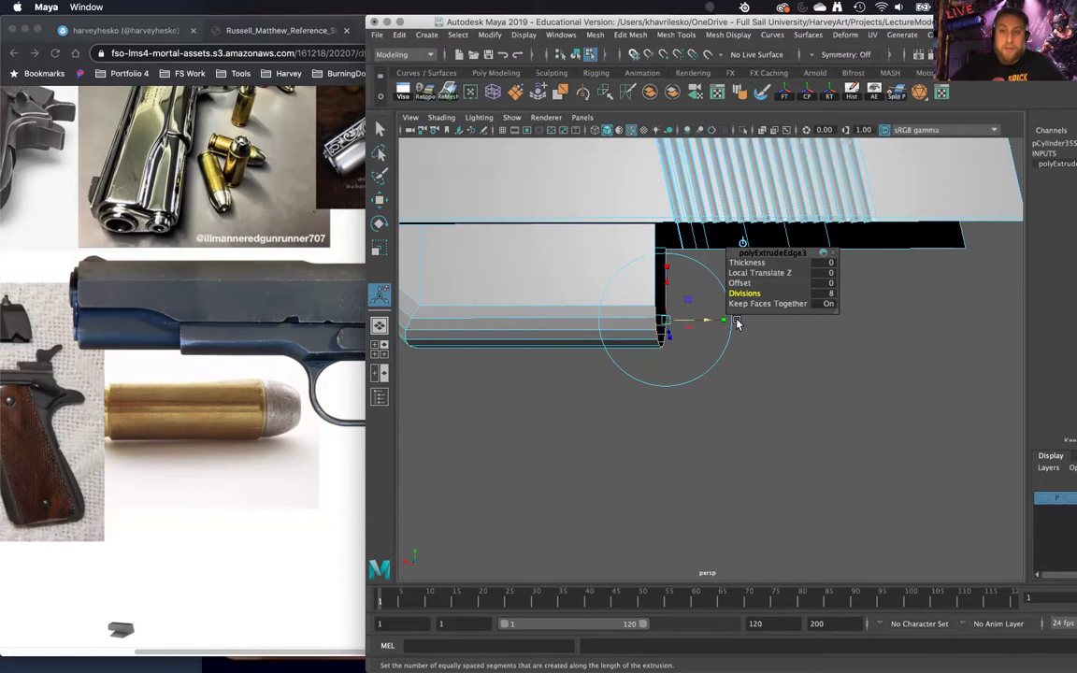
Step: Pull the extruded bottom edges straight back beneath the serrations, ending slightly short of the slide's rear
{"action": "left_click_drag", "start_coordinate": [705, 320], "coordinate": [868, 372]}
{"action": "left_click_drag", "start_coordinate": [821, 337], "coordinate": [834, 339]}
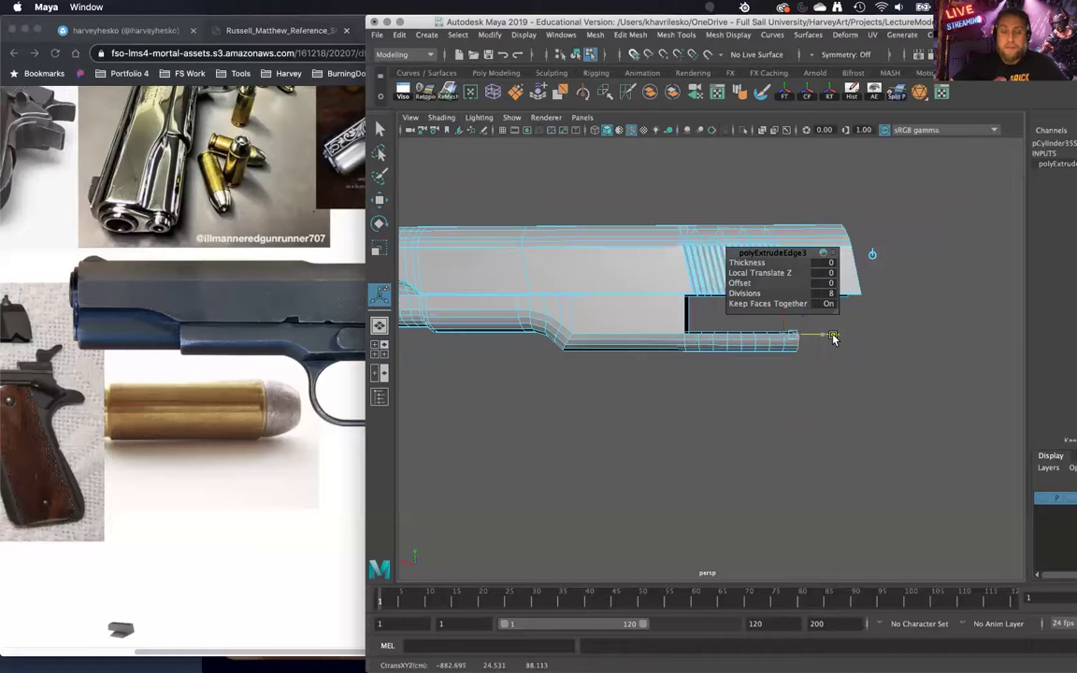
{"action": "scroll", "coordinate": [820, 483], "scroll_direction": "up", "scroll_amount": 5}
{"action": "left_click_drag", "start_coordinate": [782, 467], "coordinate": [754, 472], "text": "alt"}
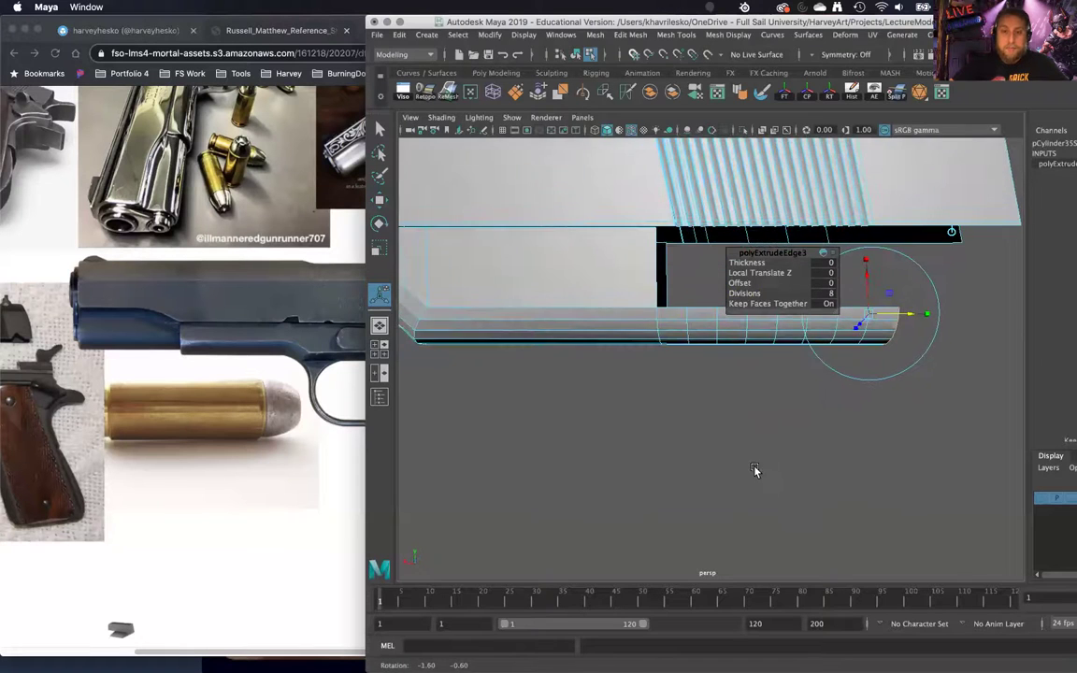
{"action": "scroll", "coordinate": [755, 471], "scroll_direction": "down", "scroll_amount": 1}
Step: Create a polygon cylinder and scale it up uniformly to about 185
{"action": "left_click", "coordinate": [426, 34]}
{"action": "mouse_move", "coordinate": [466, 80]}
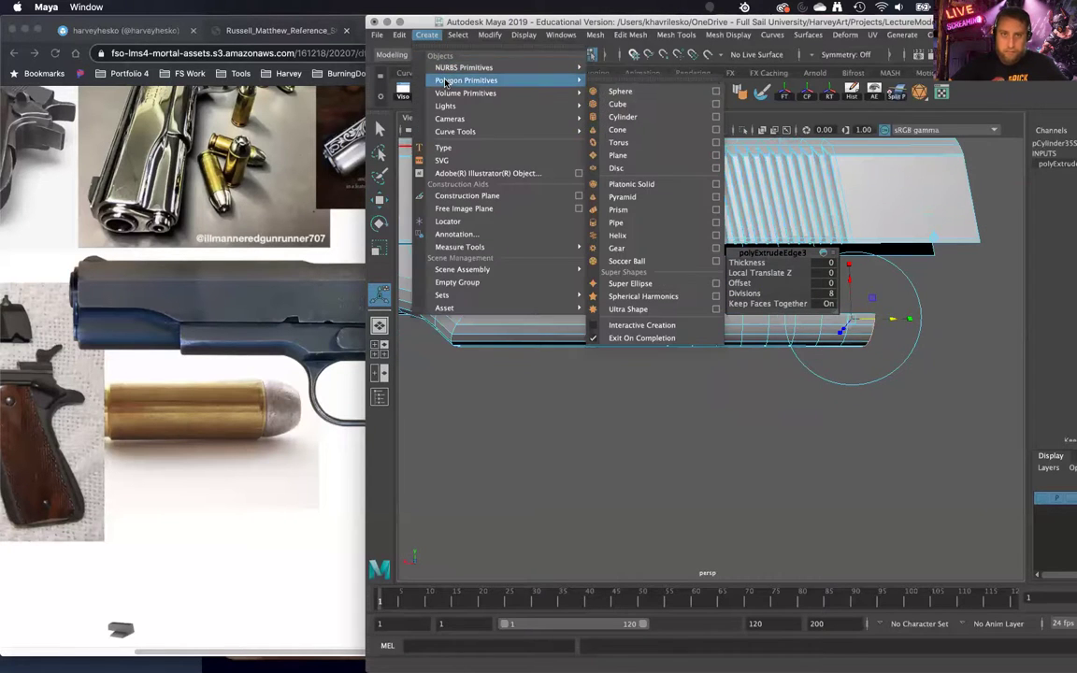
{"action": "left_click", "coordinate": [623, 117]}
{"action": "scroll", "coordinate": [613, 348], "scroll_direction": "down", "scroll_amount": 5}
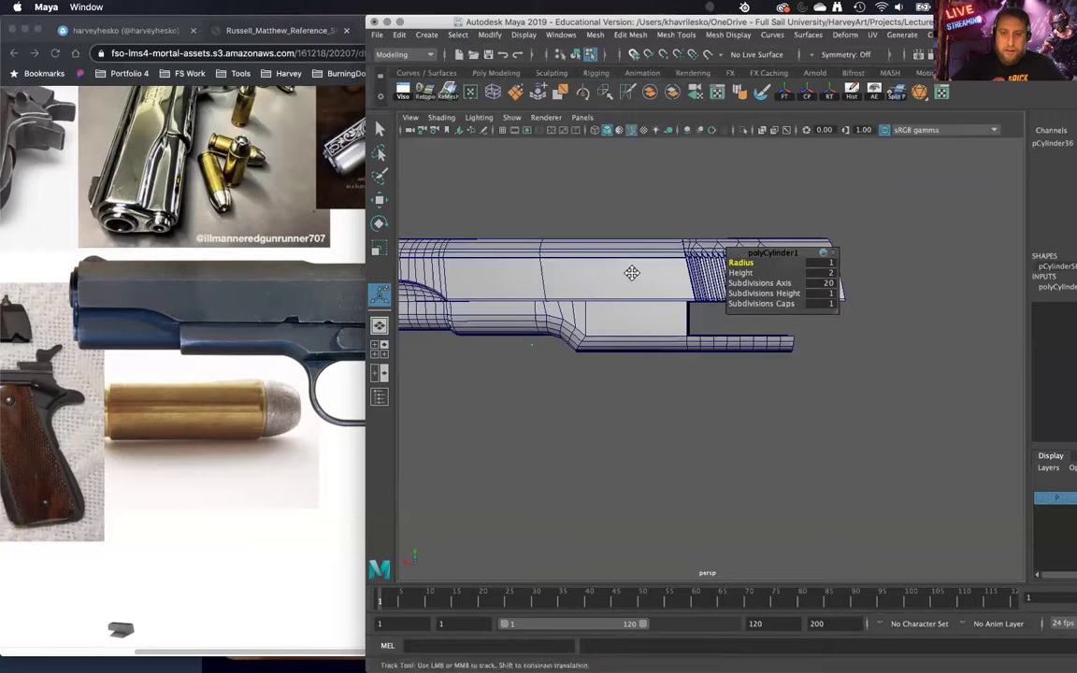
{"action": "key", "text": "r"}
{"action": "left_click_drag", "start_coordinate": [586, 331], "coordinate": [661, 315]}
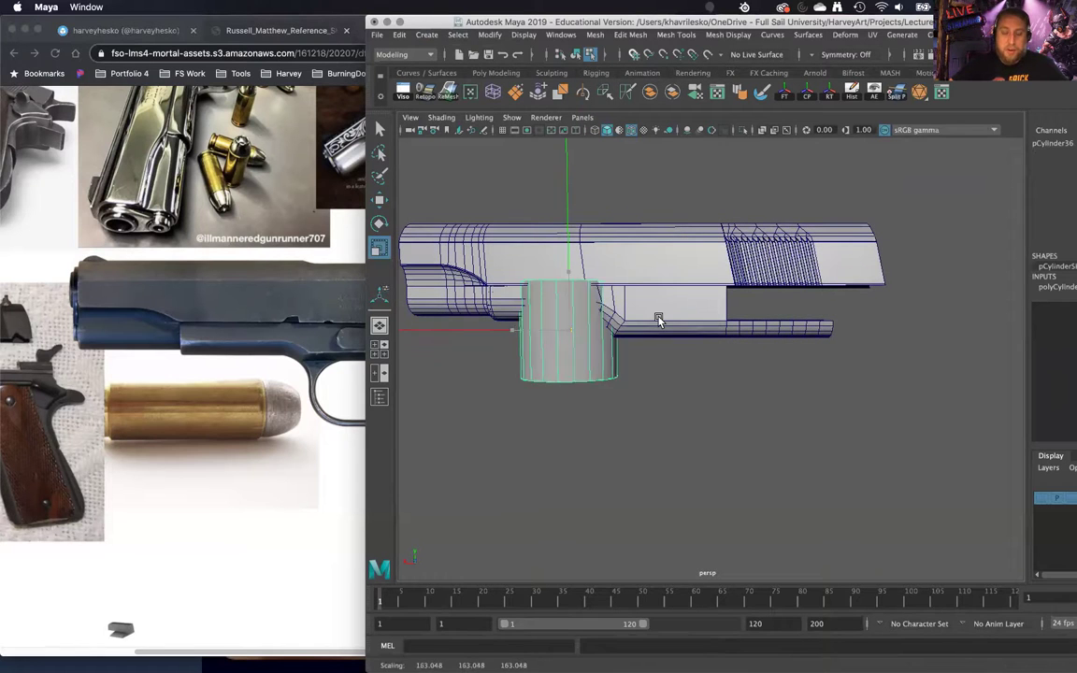
Step: Rotate the cylinder to exactly 90 degrees in X so its round cap faces the side of the gun
{"action": "key", "text": "e"}
{"action": "left_click_drag", "start_coordinate": [555, 295], "coordinate": [557, 348]}
{"action": "key", "text": "w"}
{"action": "left_click_drag", "start_coordinate": [846, 22], "coordinate": [731, 22]}
{"action": "double_click", "coordinate": [1056, 184]}
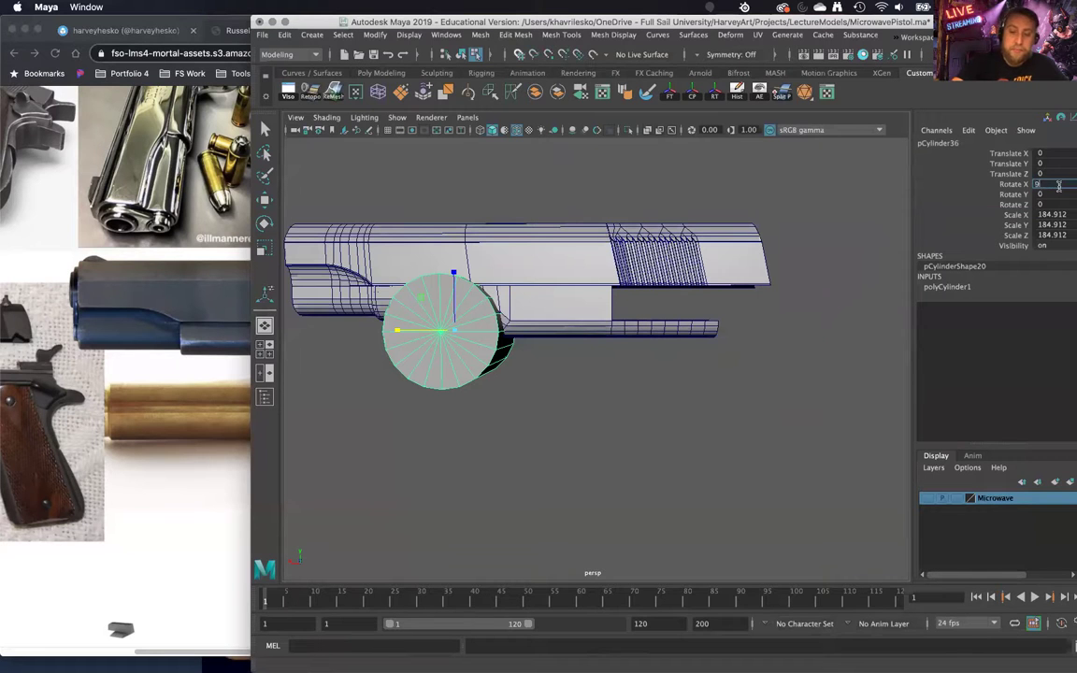
{"action": "key", "text": "w"}
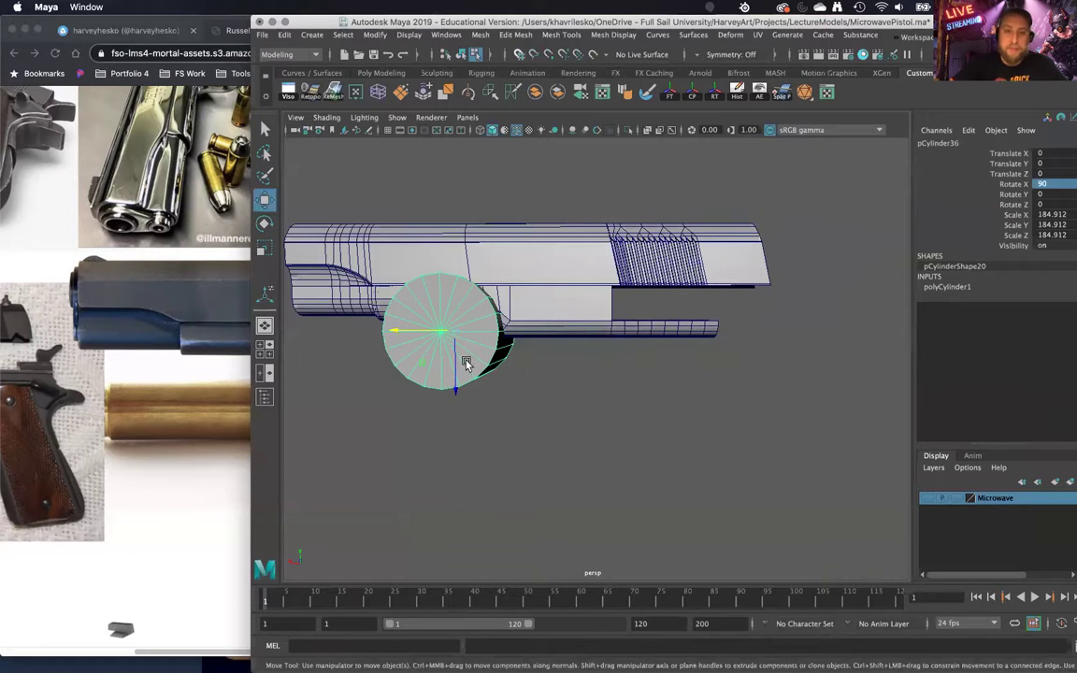
Step: Move the cylinder beneath the extruded strip to about X -542, Y -204, and thin it to about 34 in Scale Y
{"action": "left_click_drag", "start_coordinate": [455, 392], "coordinate": [446, 437]}
{"action": "left_click_drag", "start_coordinate": [393, 389], "coordinate": [553, 397]}
{"action": "right_click_drag", "start_coordinate": [553, 396], "coordinate": [591, 515], "text": "alt"}
{"action": "left_click_drag", "start_coordinate": [591, 515], "coordinate": [682, 519], "text": "alt"}
{"action": "key", "text": "r"}
{"action": "left_click_drag", "start_coordinate": [510, 435], "coordinate": [456, 430]}
{"action": "right_click_drag", "start_coordinate": [457, 430], "coordinate": [567, 315], "text": "alt"}
{"action": "left_click_drag", "start_coordinate": [567, 315], "coordinate": [547, 286], "text": "alt"}
{"action": "right_click_drag", "start_coordinate": [548, 286], "coordinate": [593, 416], "text": "alt"}
{"action": "left_click_drag", "start_coordinate": [593, 416], "coordinate": [621, 428], "text": "alt"}
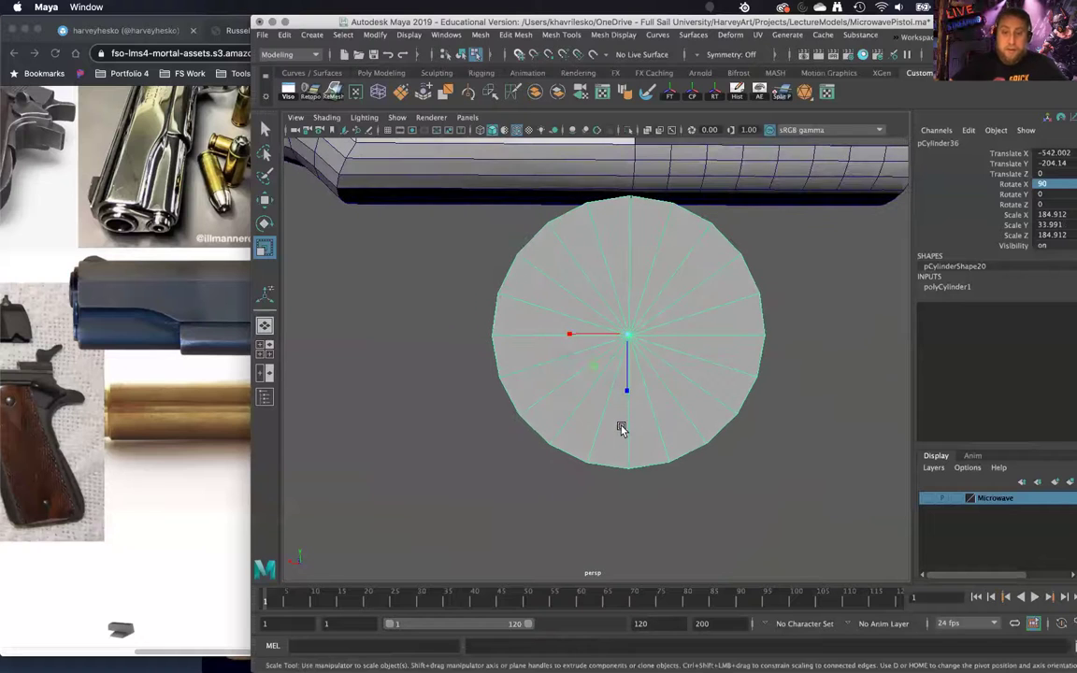
Step: Scale the cylinder down uniformly to about 164 and place it at about Y -192 beneath the strip
{"action": "key", "text": "w"}
{"action": "left_click_drag", "start_coordinate": [627, 367], "coordinate": [630, 379]}
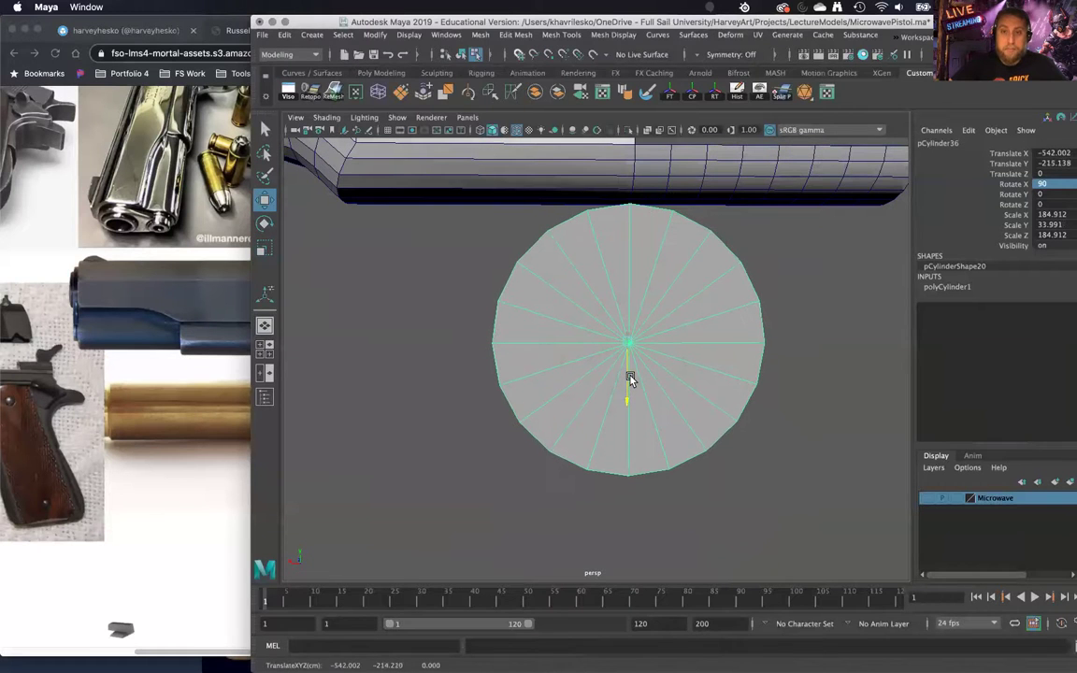
{"action": "right_click_drag", "start_coordinate": [625, 404], "coordinate": [277, 455], "text": "alt"}
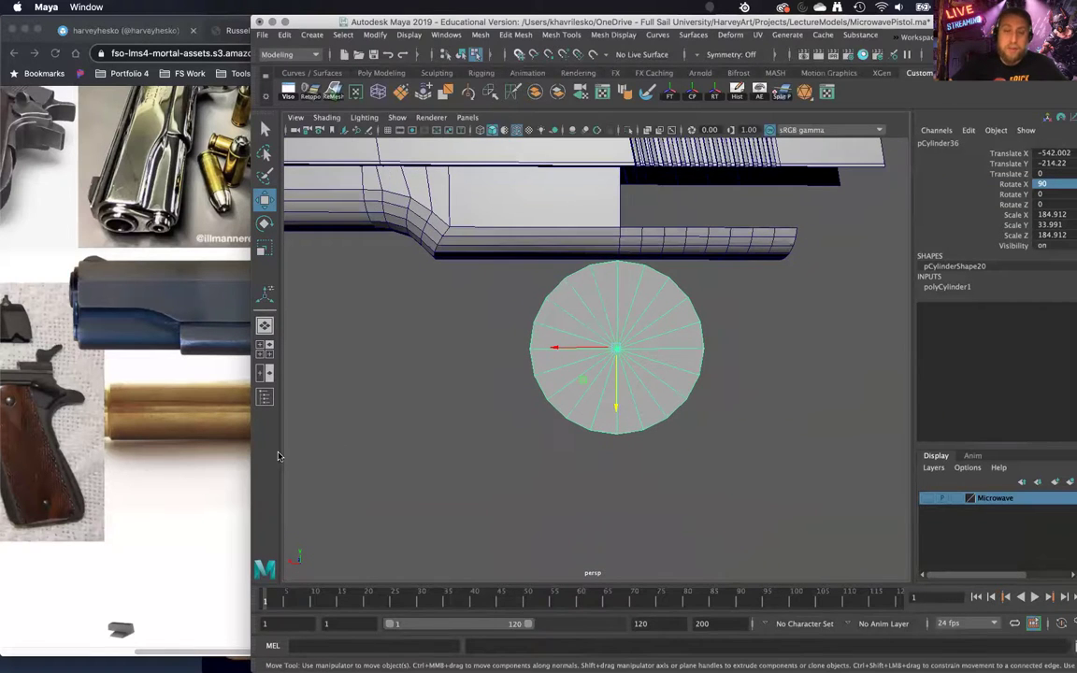
{"action": "left_click", "coordinate": [182, 495]}
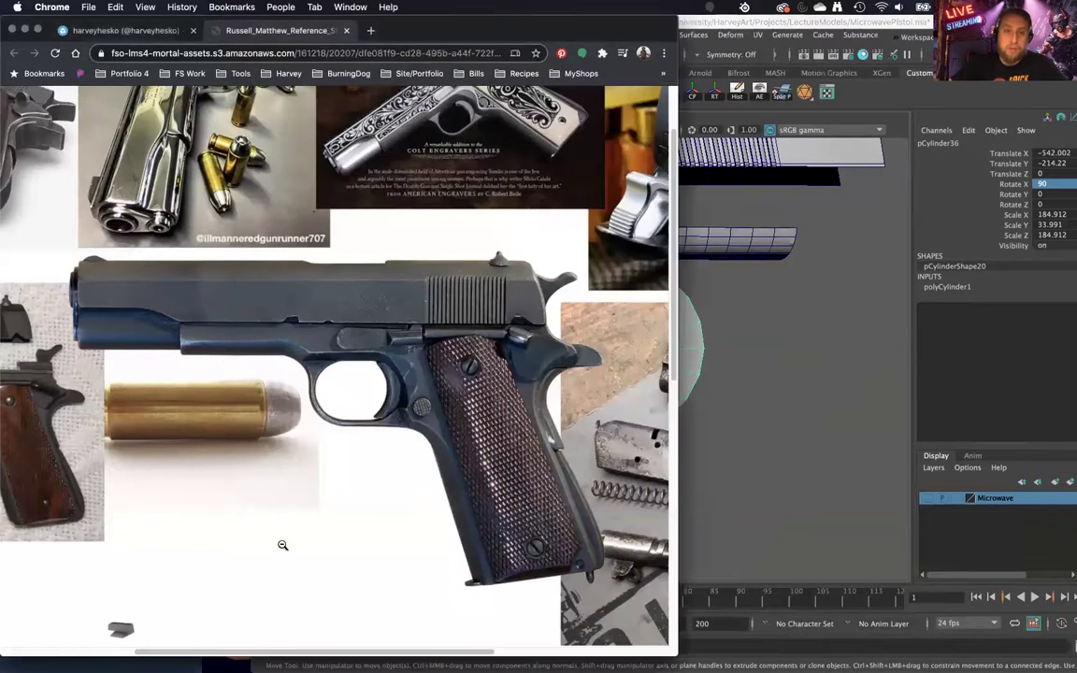
{"action": "left_click", "coordinate": [762, 491]}
{"action": "right_click_drag", "start_coordinate": [764, 497], "coordinate": [678, 290], "text": "alt"}
{"action": "key", "text": "r"}
{"action": "mouse_move", "coordinate": [611, 356]}
{"action": "left_mouse_down"}
{"action": "mouse_move", "coordinate": [600, 350]}
{"action": "mouse_move", "coordinate": [614, 391]}
{"action": "mouse_move", "coordinate": [552, 380]}
{"action": "mouse_move", "coordinate": [620, 380]}
{"action": "mouse_move", "coordinate": [625, 369]}
{"action": "left_mouse_up"}
{"action": "key", "text": "w"}
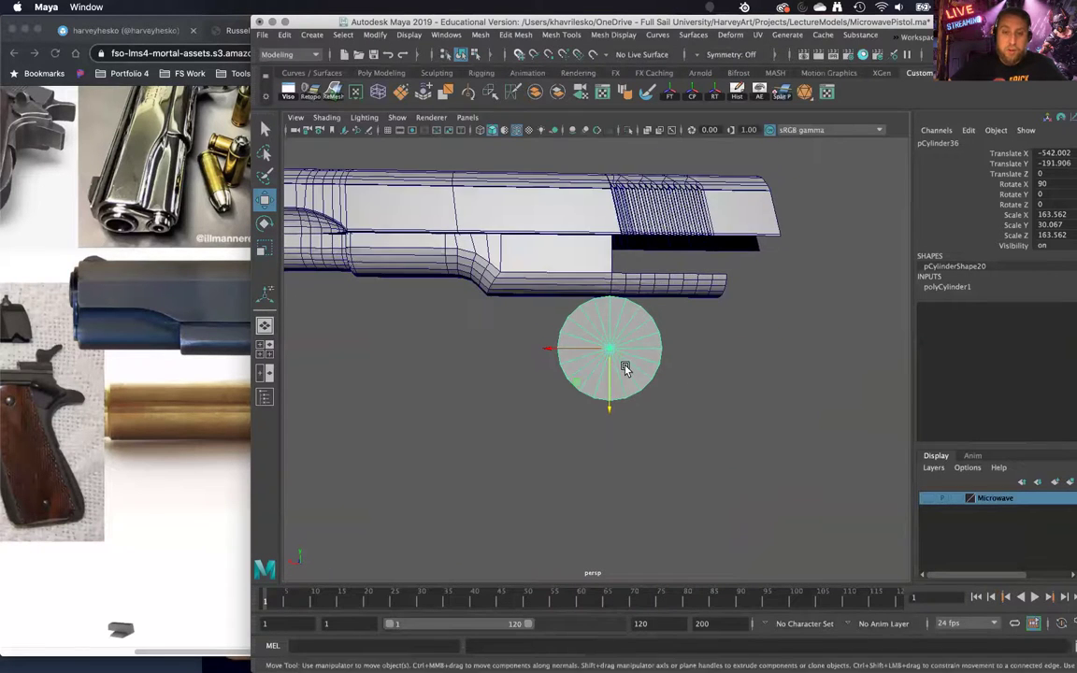
Step: Soft-select the vertices at the strip's rear end with a falloff radius of about 346, covering only the strip behind the frame
{"action": "scroll", "coordinate": [625, 369], "scroll_direction": "up", "scroll_amount": 5}
{"action": "left_click", "coordinate": [699, 262]}
{"action": "right_click_drag", "start_coordinate": [722, 260], "coordinate": [660, 258]}
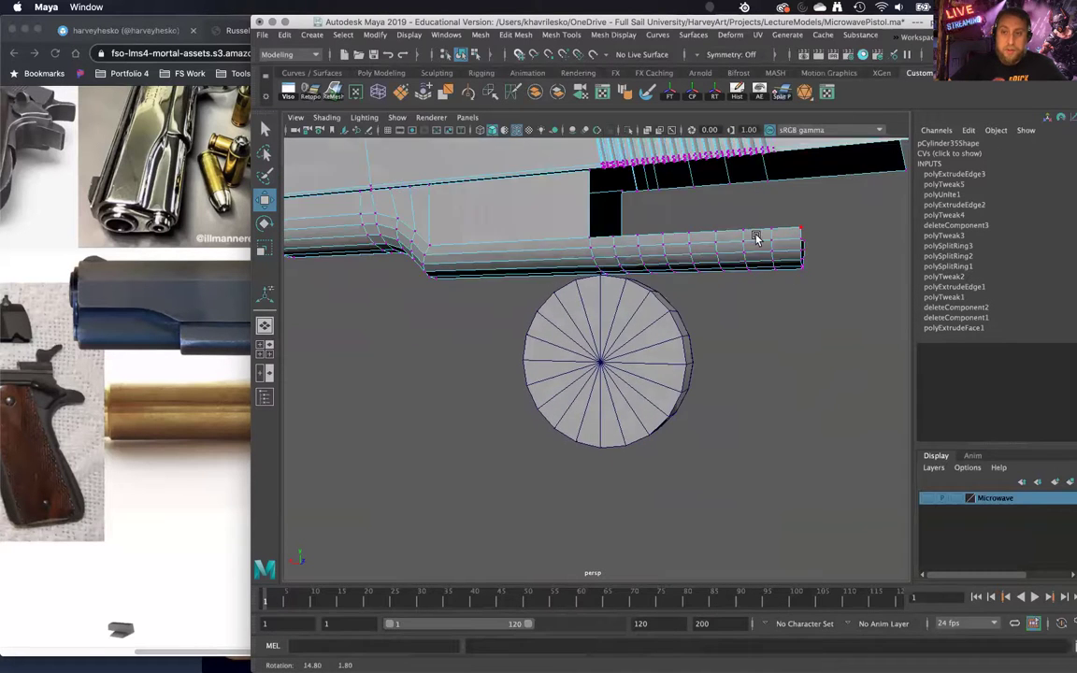
{"action": "left_click_drag", "start_coordinate": [788, 225], "coordinate": [810, 300]}
{"action": "left_click_drag", "start_coordinate": [823, 310], "coordinate": [836, 305], "text": "alt"}
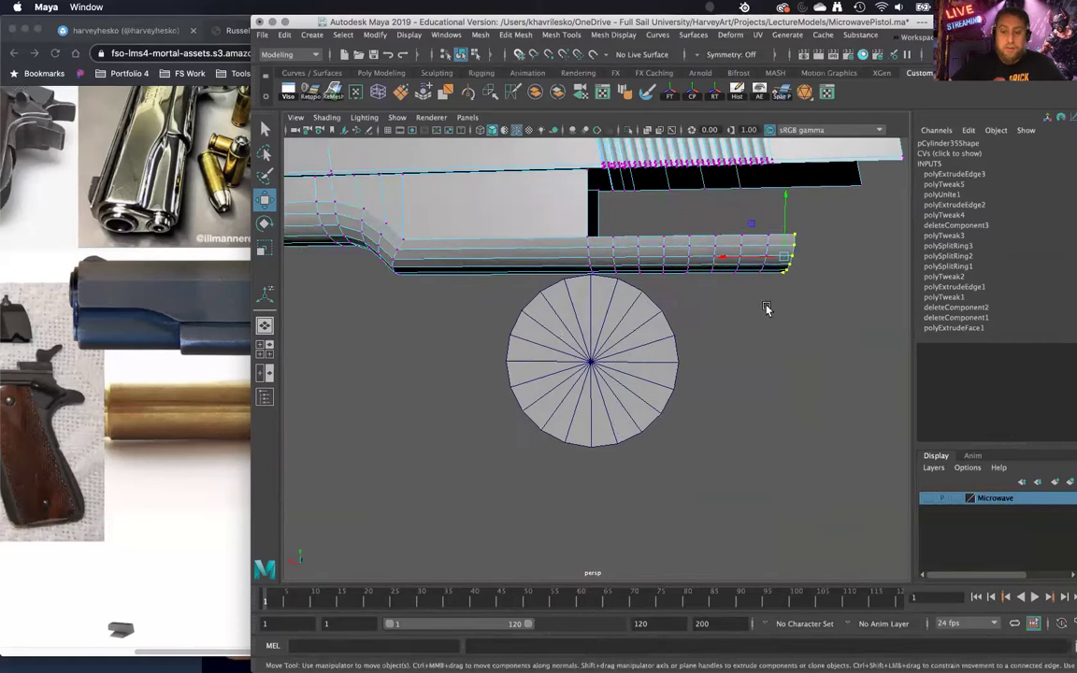
{"action": "middle_click_drag", "start_coordinate": [716, 308], "coordinate": [832, 299]}
{"action": "left_click_drag", "start_coordinate": [636, 314], "coordinate": [504, 260], "text": "alt"}
{"action": "left_click_drag", "start_coordinate": [620, 281], "coordinate": [484, 313], "text": "alt"}
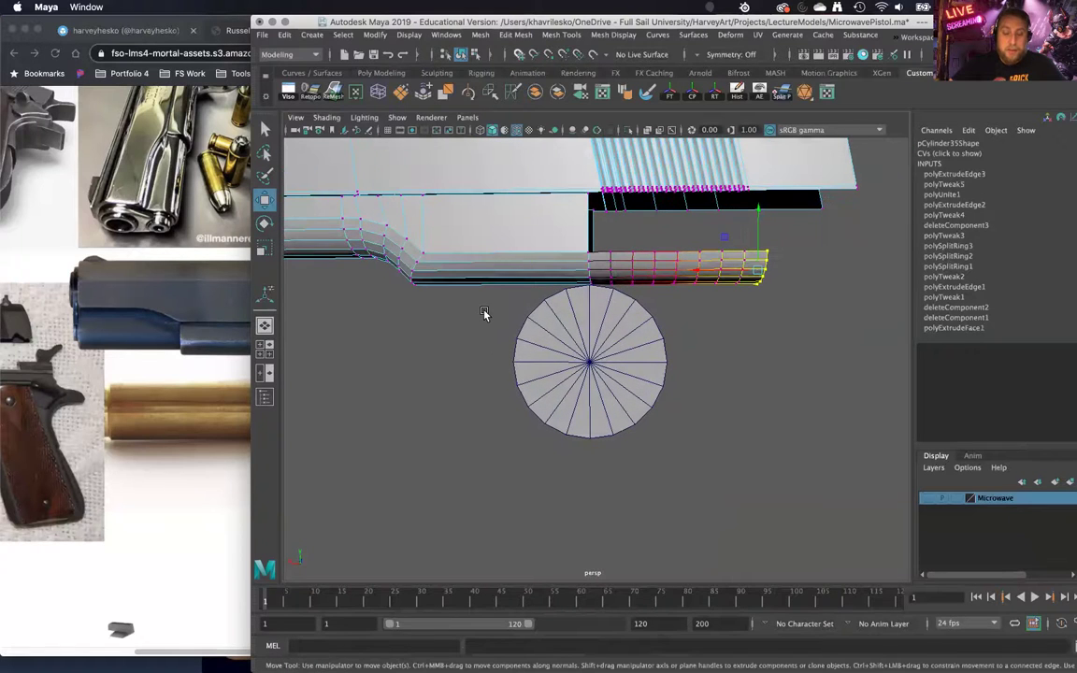
Step: Move the pivot of the soft-selected end vertices to the centre of the cylinder
{"action": "key", "text": "d"}
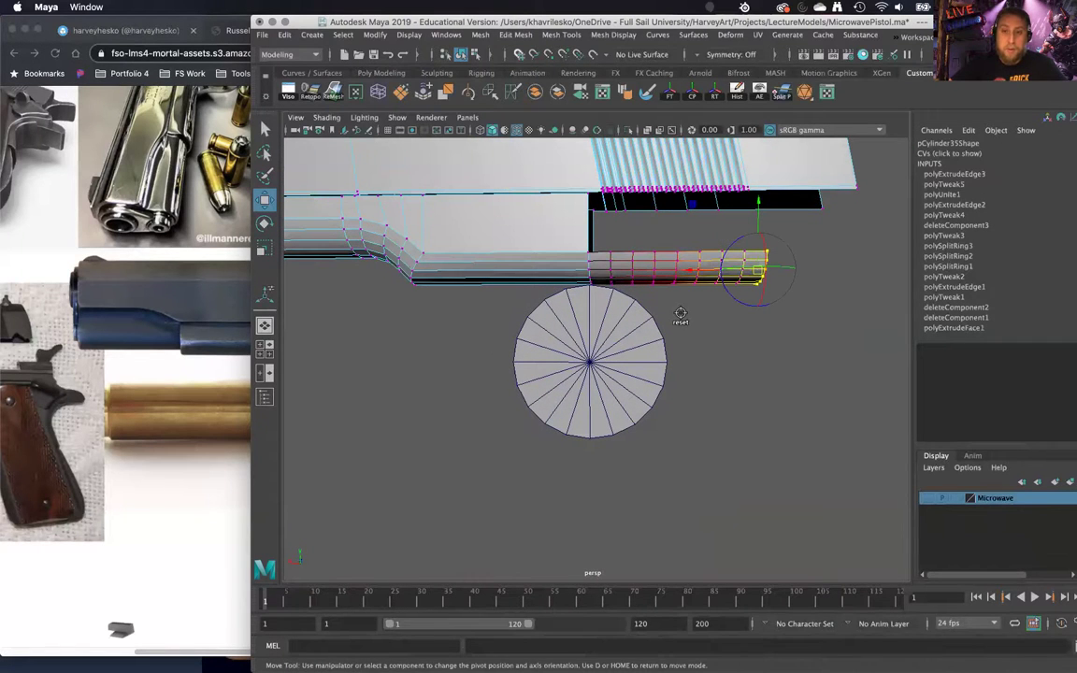
{"action": "left_click_drag", "start_coordinate": [756, 275], "coordinate": [581, 377]}
{"action": "key", "text": "d"}
Step: Try to bend the strip down around the cylinder by rotating its soft-selected end about 80 degrees
{"action": "key", "text": "e"}
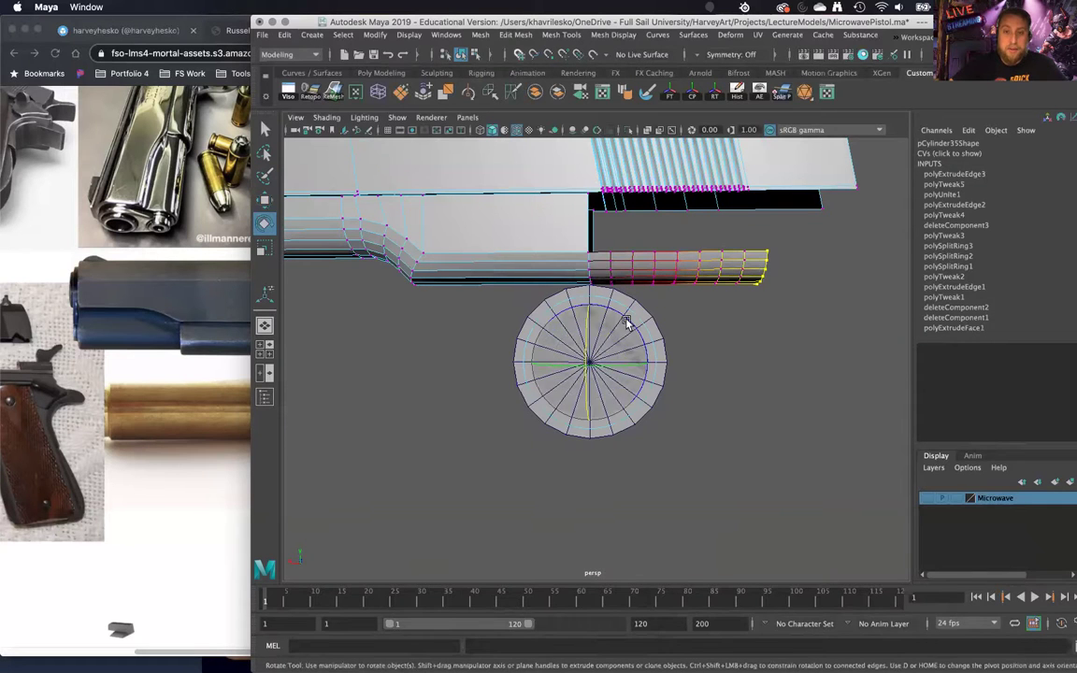
{"action": "left_click_drag", "start_coordinate": [627, 315], "coordinate": [601, 377]}
{"action": "key", "text": "ctrl+z"}
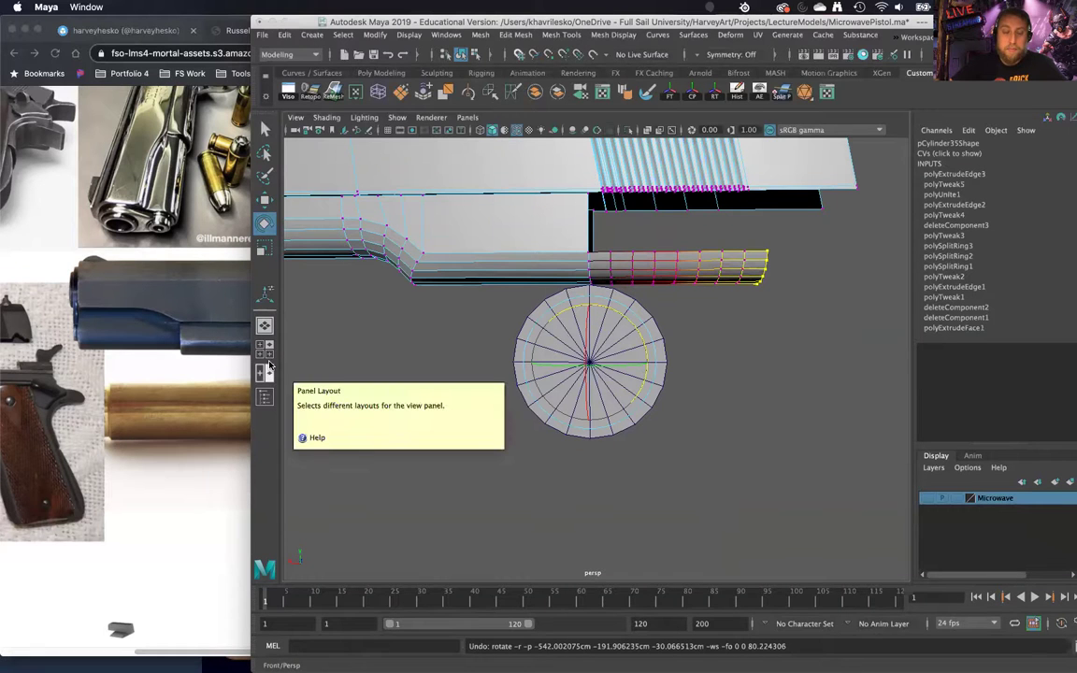
Step: Check the falloff mode, radius and curve in the Rotate tool's soft selection settings
{"action": "double_click", "coordinate": [265, 225]}
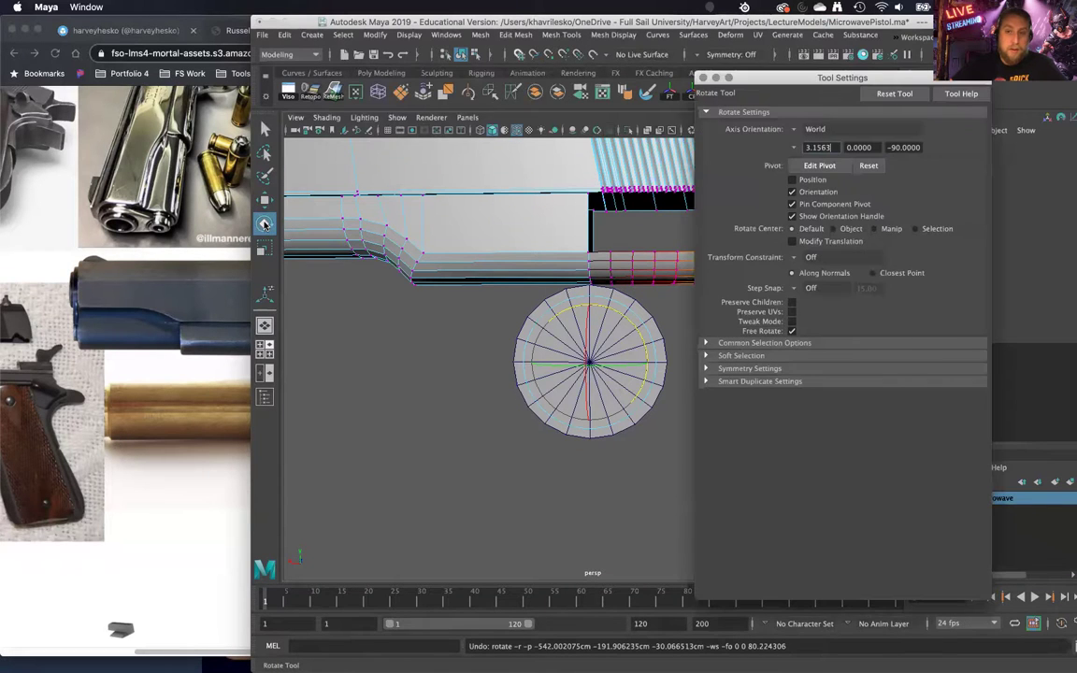
{"action": "left_click_drag", "start_coordinate": [800, 84], "coordinate": [568, 70]}
{"action": "left_click", "coordinate": [475, 356]}
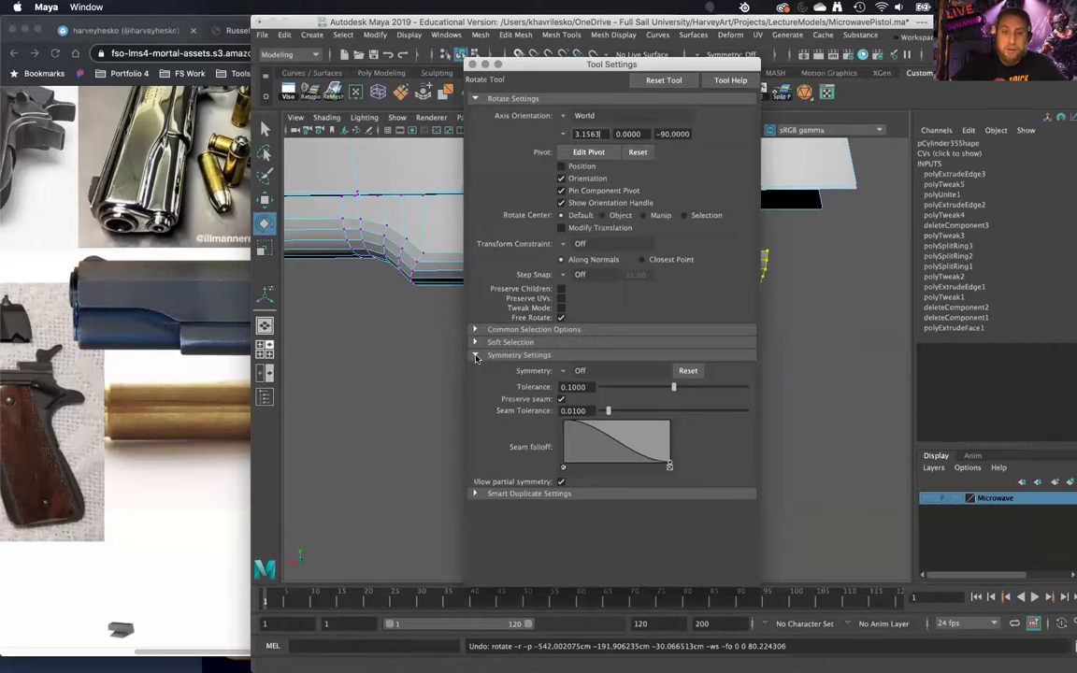
{"action": "left_click", "coordinate": [475, 355]}
{"action": "left_click", "coordinate": [474, 342]}
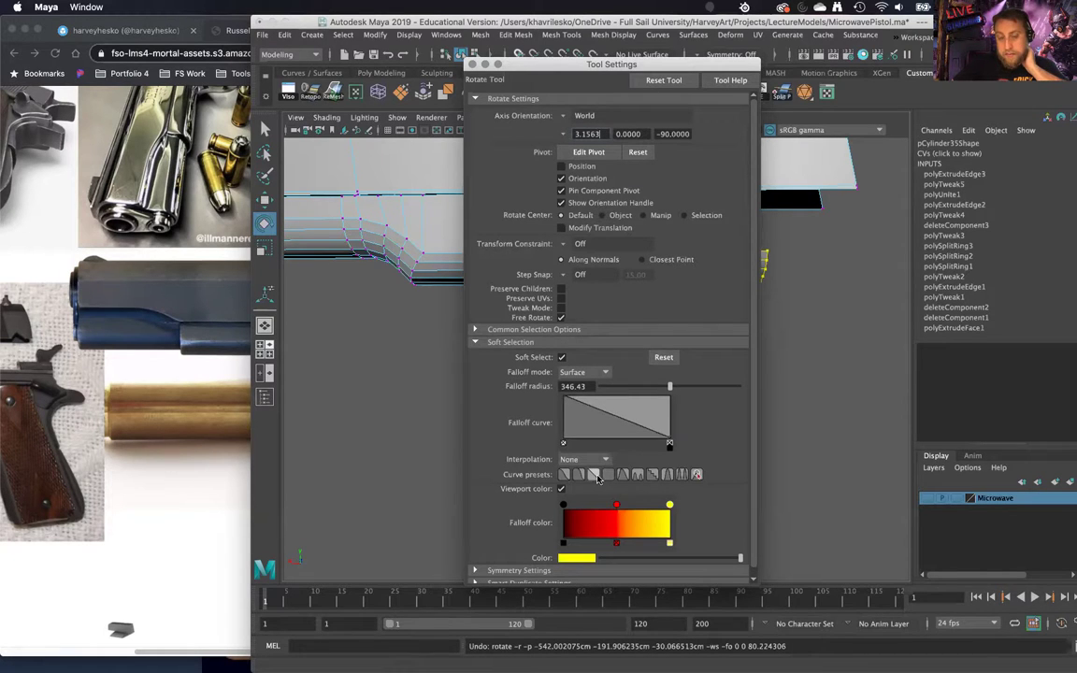
{"action": "left_click", "coordinate": [472, 65]}
Step: Try again to curve the strip around the cylinder by rotating its soft-selected end downward
{"action": "left_click_drag", "start_coordinate": [632, 329], "coordinate": [619, 379]}
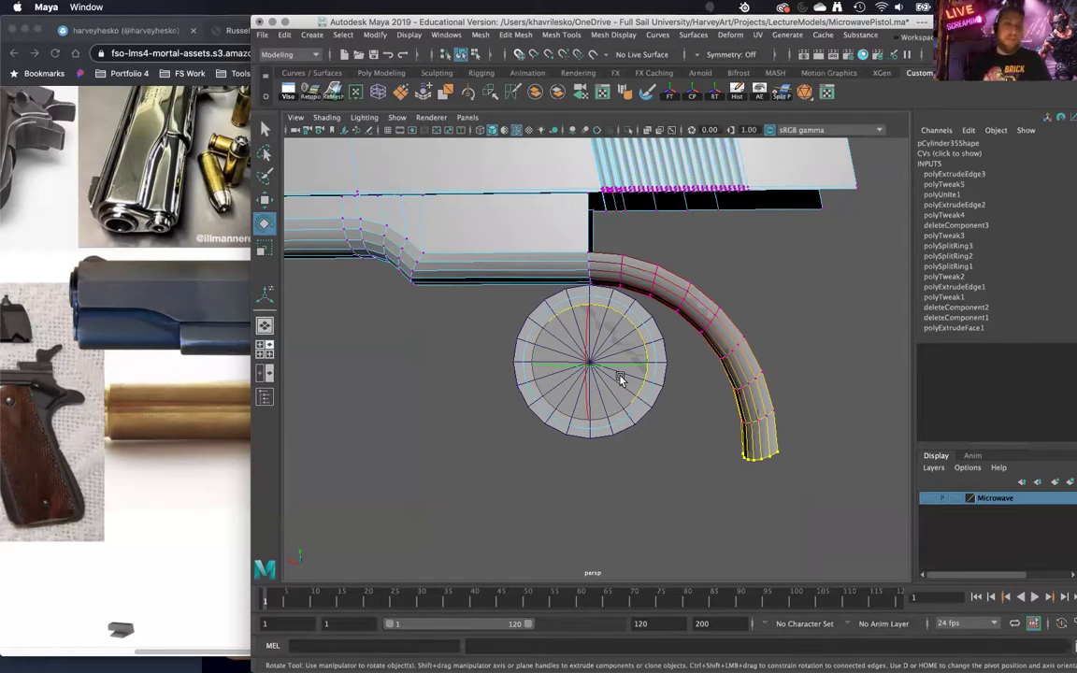
{"action": "left_click_drag", "start_coordinate": [620, 377], "coordinate": [619, 379]}
{"action": "mouse_move", "coordinate": [667, 464]}
{"action": "left_mouse_down", "text": "alt"}
{"action": "mouse_move", "coordinate": [657, 337]}
{"action": "mouse_move", "coordinate": [666, 260]}
{"action": "mouse_move", "coordinate": [682, 332]}
{"action": "mouse_move", "coordinate": [658, 458]}
{"action": "mouse_move", "coordinate": [668, 468]}
{"action": "mouse_move", "coordinate": [659, 470]}
{"action": "mouse_move", "coordinate": [659, 435]}
{"action": "mouse_move", "coordinate": [666, 379]}
{"action": "mouse_move", "coordinate": [669, 464]}
{"action": "left_mouse_up", "text": "alt"}
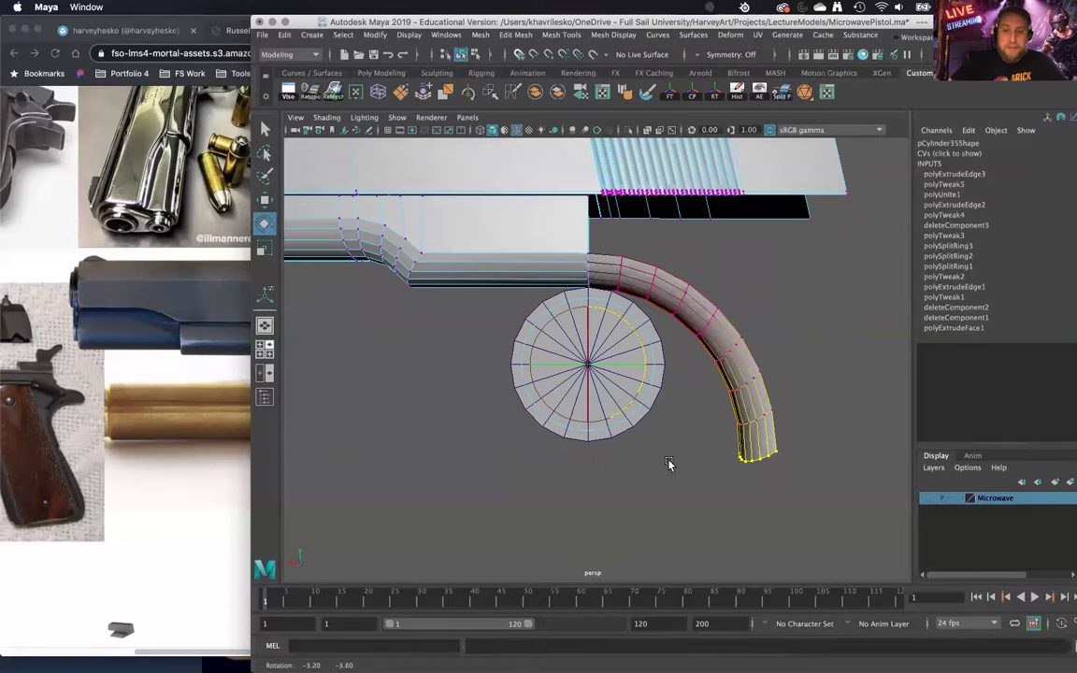
{"action": "mouse_move", "coordinate": [671, 433]}
{"action": "left_mouse_down", "text": "alt"}
{"action": "mouse_move", "coordinate": [379, 434]}
{"action": "mouse_move", "coordinate": [683, 435]}
{"action": "mouse_move", "coordinate": [676, 425]}
{"action": "left_mouse_up", "text": "alt"}
{"action": "mouse_move", "coordinate": [675, 422]}
{"action": "right_mouse_down", "text": "alt"}
{"action": "mouse_move", "coordinate": [618, 223]}
{"action": "mouse_move", "coordinate": [638, 390]}
{"action": "mouse_move", "coordinate": [661, 440]}
{"action": "right_mouse_up", "text": "alt"}
{"action": "key", "text": "super+z"}
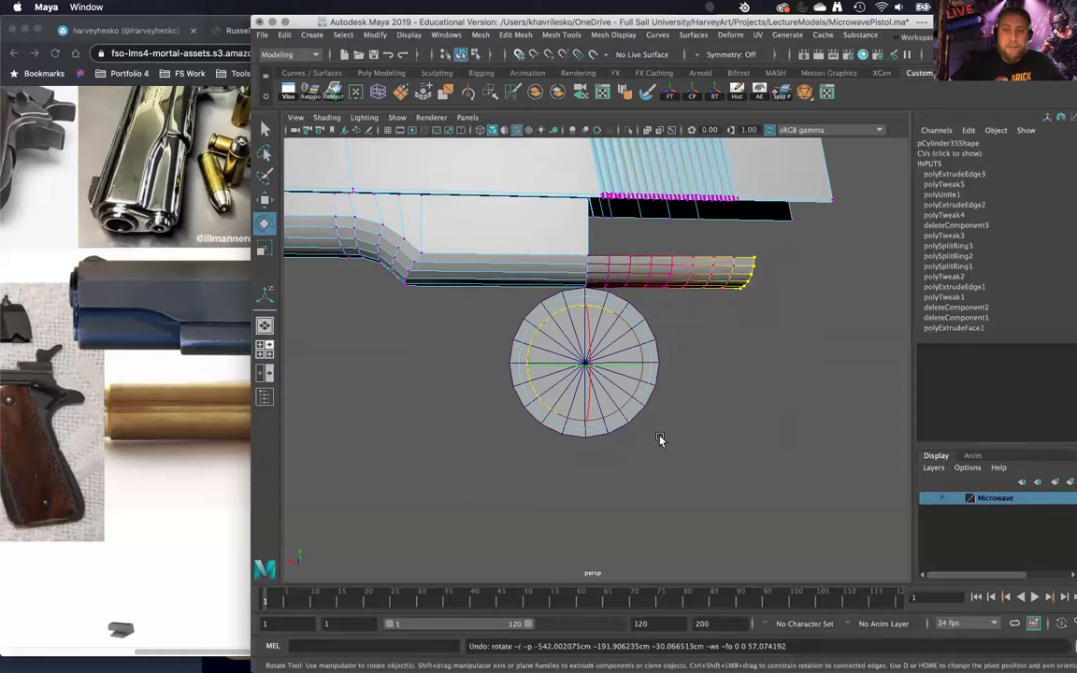
Step: Shorten the rear strip by moving its soft-selected end vertices forward along X, keeping it straight
{"action": "left_click_drag", "start_coordinate": [690, 373], "coordinate": [680, 381], "text": "alt"}
{"action": "left_click_drag", "start_coordinate": [632, 330], "coordinate": [631, 317], "text": "alt"}
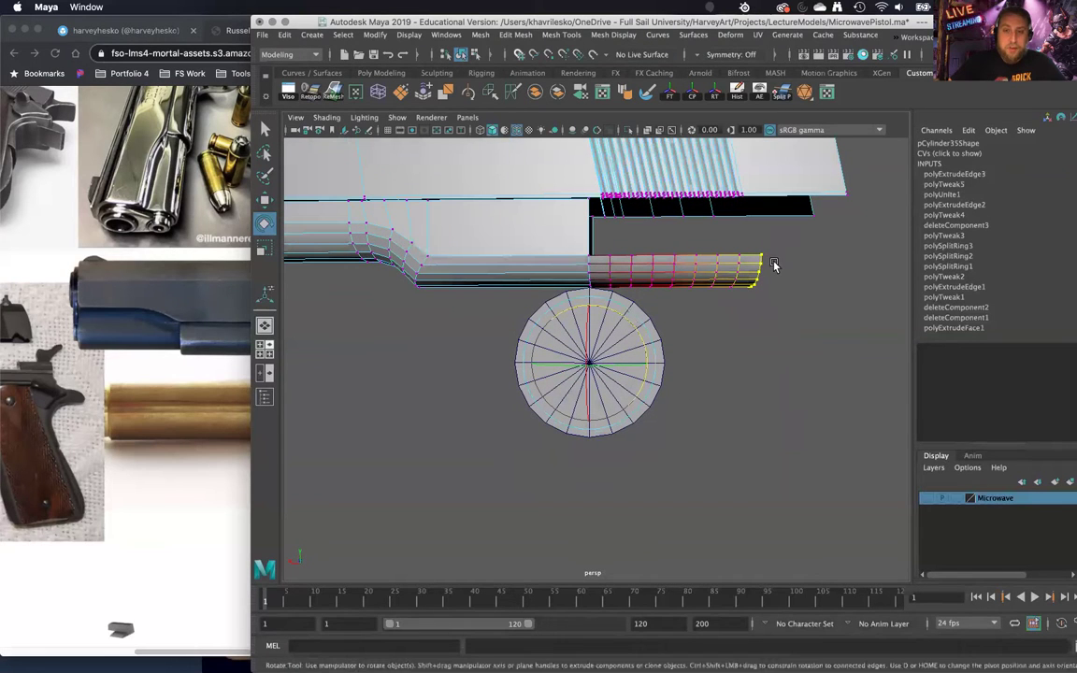
{"action": "middle_click_drag", "start_coordinate": [774, 265], "coordinate": [760, 269], "text": "alt"}
{"action": "key", "text": "w"}
{"action": "left_click_drag", "start_coordinate": [510, 363], "coordinate": [511, 364]}
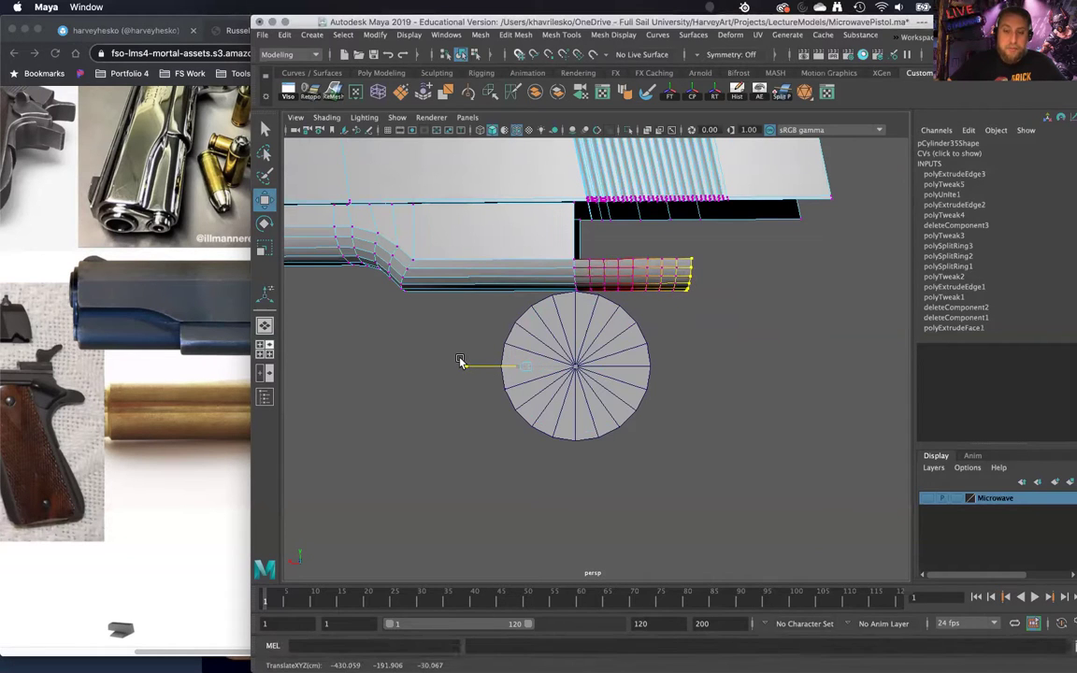
Step: Try to wrap the shortened strip around the cylinder by rotating its end downward and moving it forward against the rim
{"action": "left_click_drag", "start_coordinate": [572, 356], "coordinate": [620, 375], "text": "alt"}
{"action": "key", "text": "e"}
{"action": "right_click_drag", "start_coordinate": [618, 359], "coordinate": [614, 325], "text": "alt"}
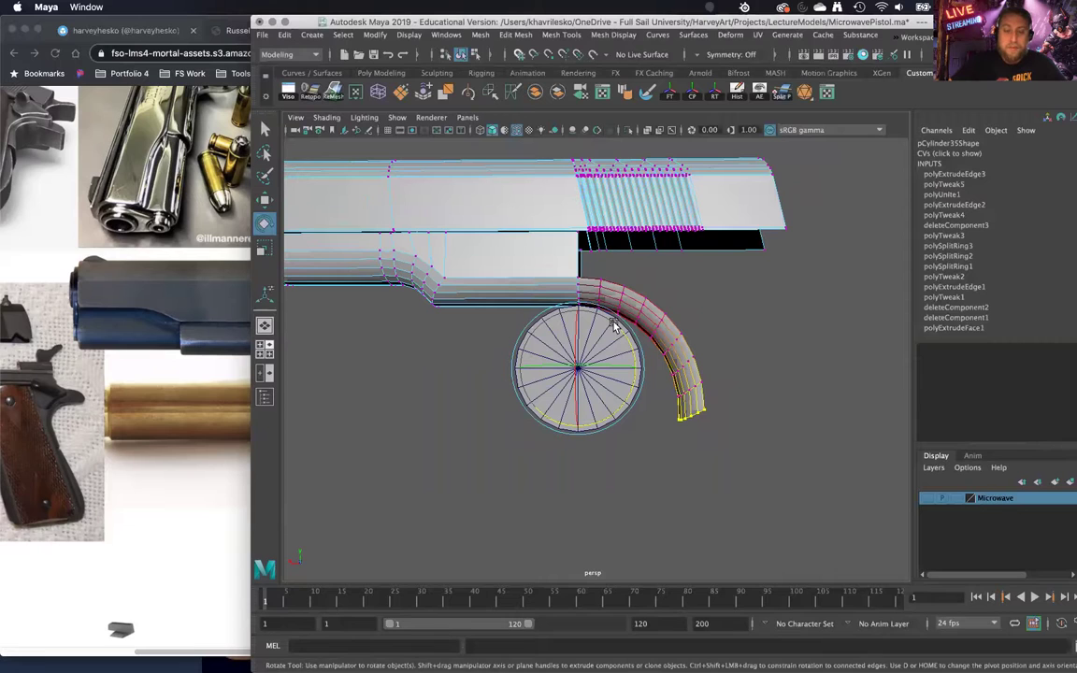
{"action": "key", "text": "w"}
{"action": "left_click_drag", "start_coordinate": [581, 329], "coordinate": [579, 282]}
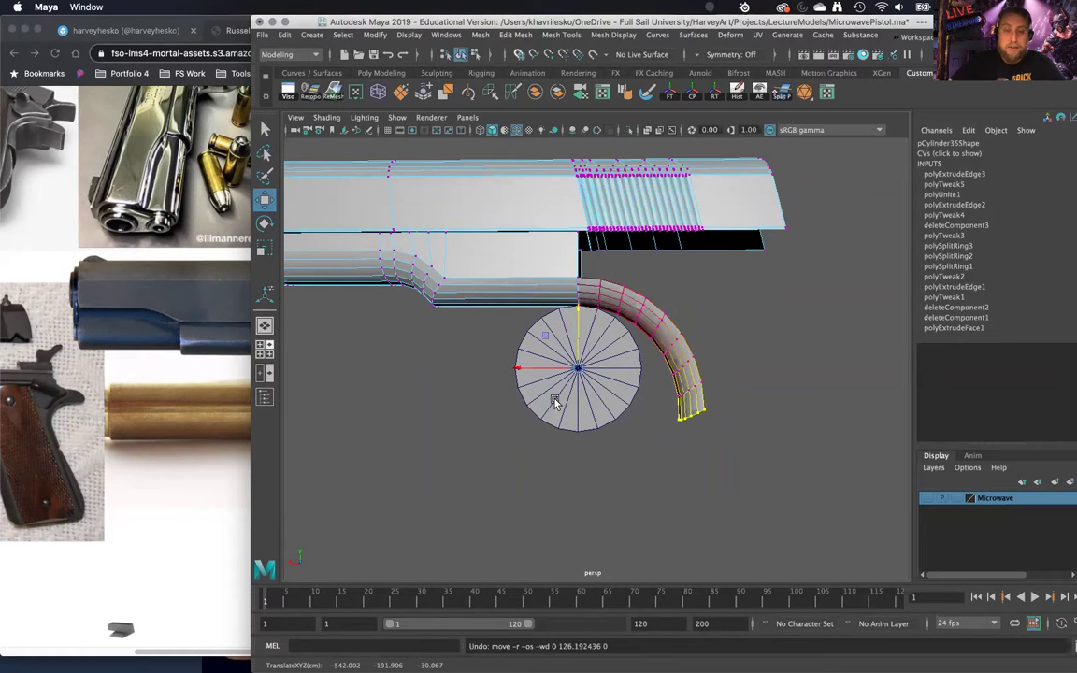
{"action": "left_click_drag", "start_coordinate": [510, 371], "coordinate": [526, 398]}
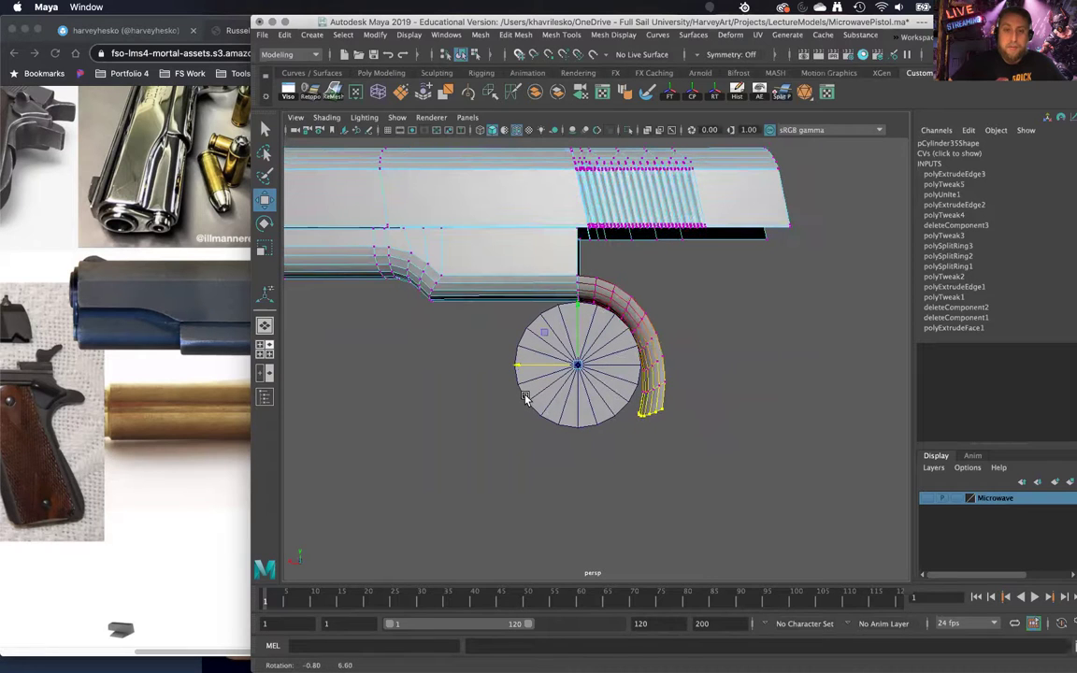
Step: Compare the curve with the pistol reference's trigger guard and rotate the strip's end slightly further around the cylinder
{"action": "left_click", "coordinate": [160, 379]}
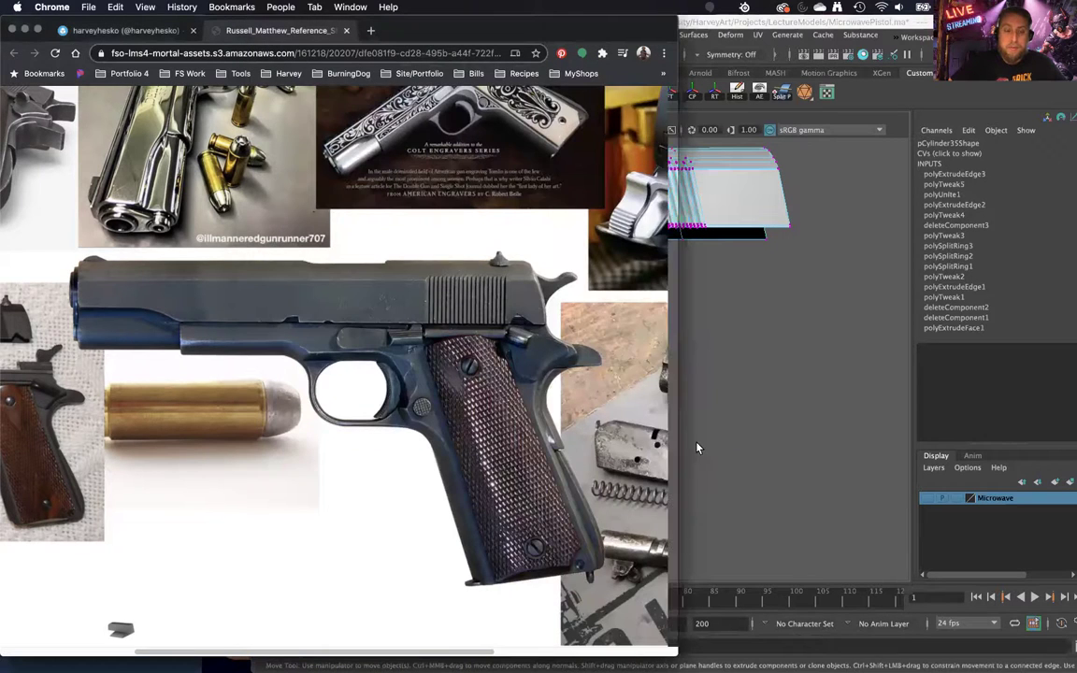
{"action": "left_click", "coordinate": [702, 445]}
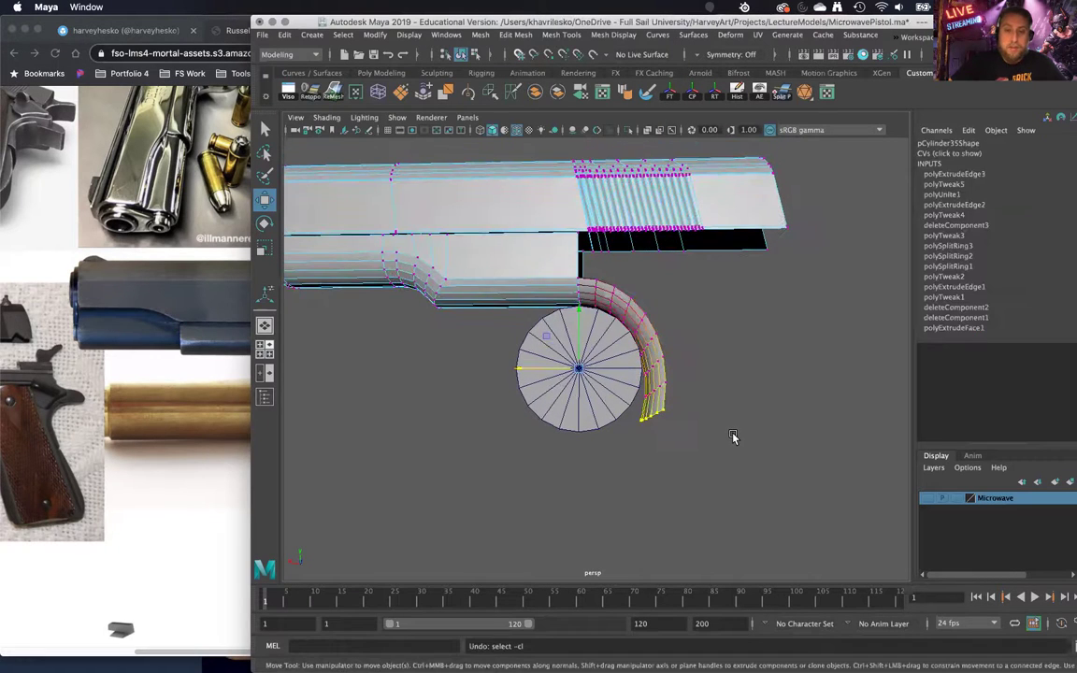
{"action": "key", "text": "e"}
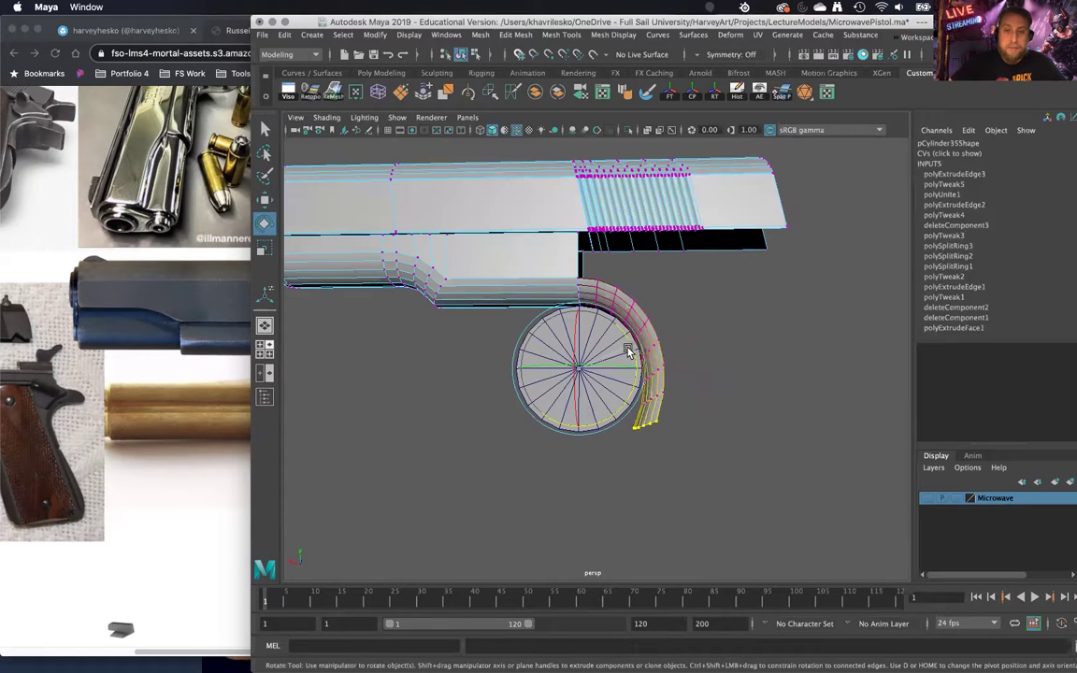
{"action": "key", "text": "w"}
{"action": "mouse_move", "coordinate": [577, 357]}
{"action": "left_mouse_down"}
{"action": "mouse_move", "coordinate": [774, 351]}
{"action": "mouse_move", "coordinate": [882, 356]}
{"action": "mouse_move", "coordinate": [888, 365]}
{"action": "mouse_move", "coordinate": [623, 349]}
{"action": "mouse_move", "coordinate": [608, 255]}
{"action": "mouse_move", "coordinate": [617, 213]}
{"action": "mouse_move", "coordinate": [581, 260]}
{"action": "mouse_move", "coordinate": [577, 355]}
{"action": "left_mouse_up"}
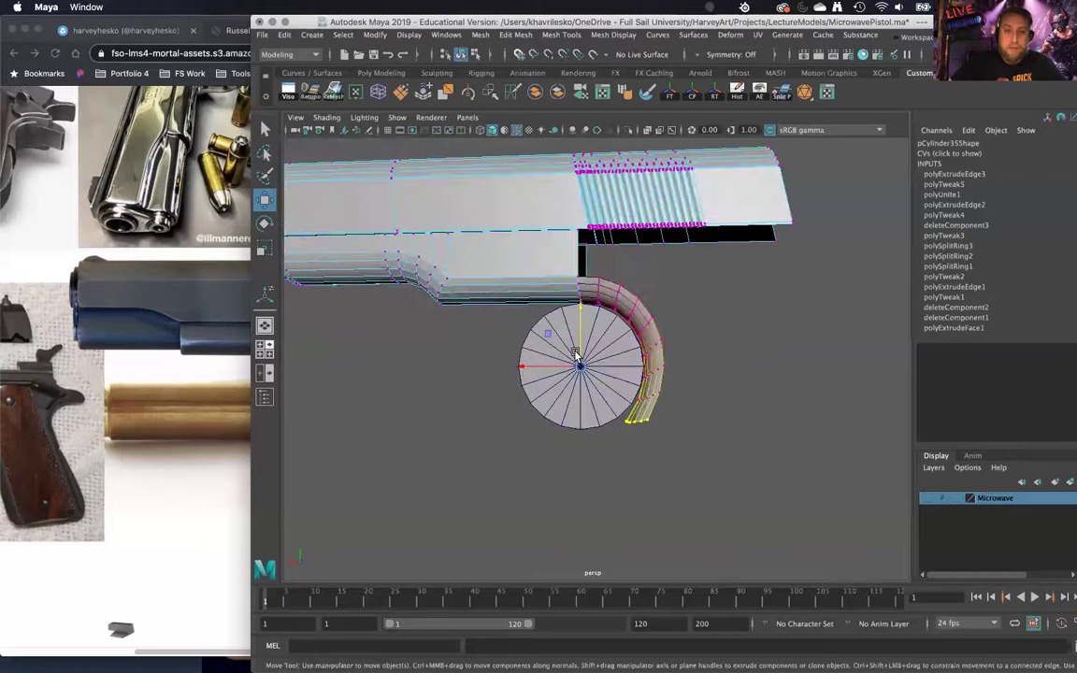
Step: Undo the recent moves and rotations of the strip's end, back to the straight shortened strip
{"action": "key", "text": "z"}
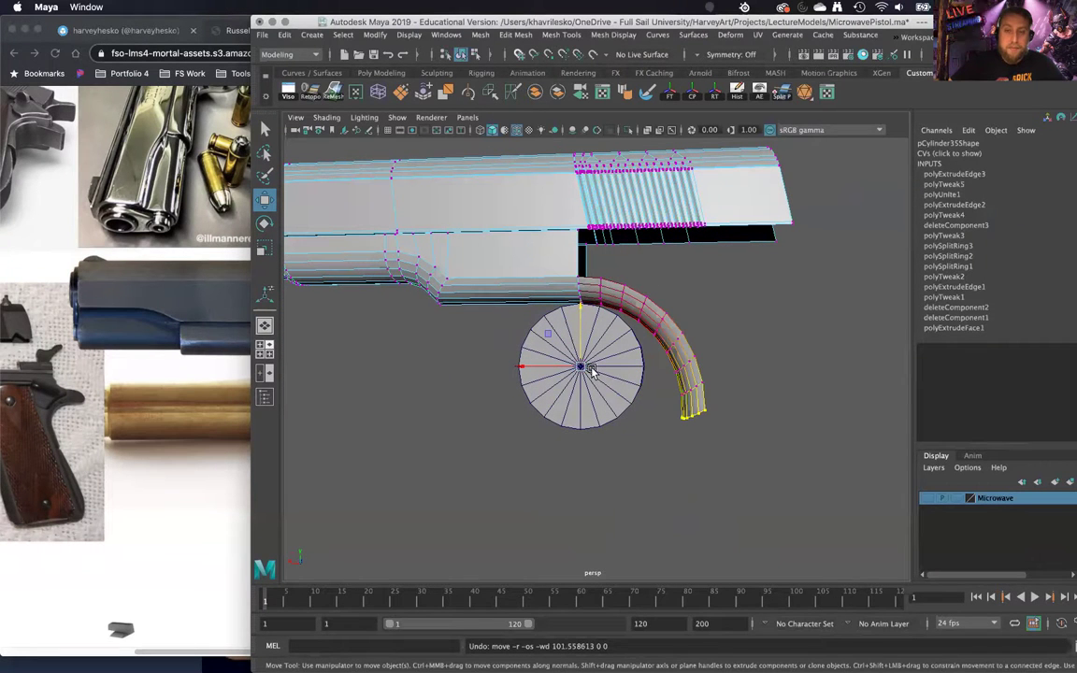
{"action": "key", "text": "z"}
{"action": "key", "text": "z"}
Step: Try to rotate the strip's soft-selected end about 60 degrees down around the cylinder's centre
{"action": "left_click_drag", "start_coordinate": [596, 377], "coordinate": [606, 413], "text": "alt"}
{"action": "key", "text": "e"}
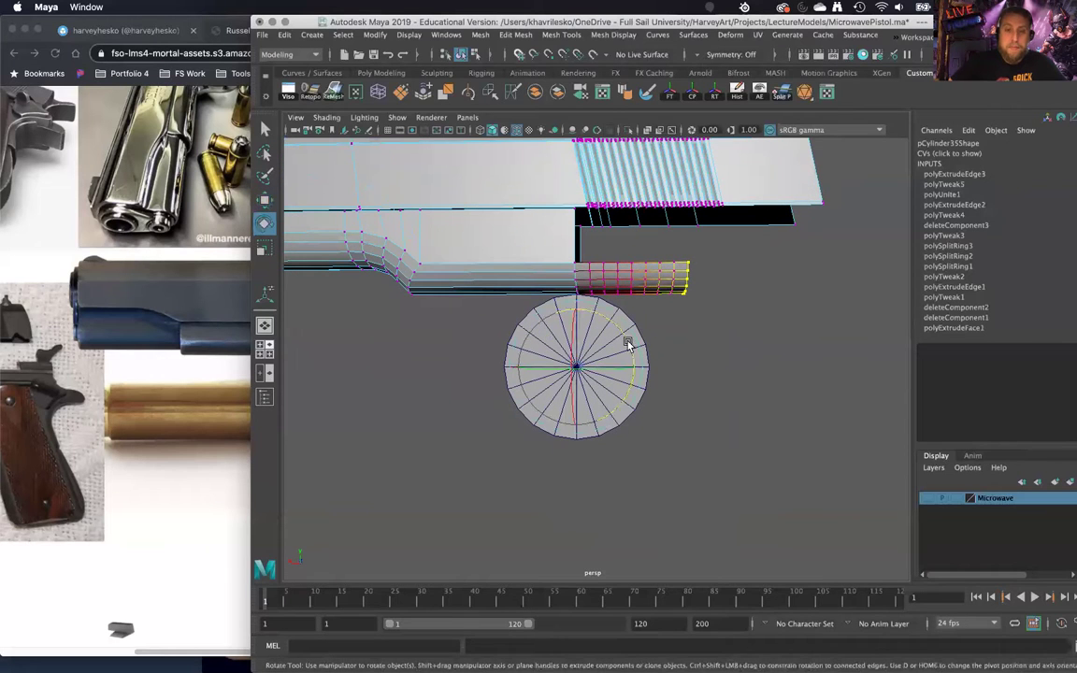
{"action": "left_click_drag", "start_coordinate": [628, 349], "coordinate": [579, 380]}
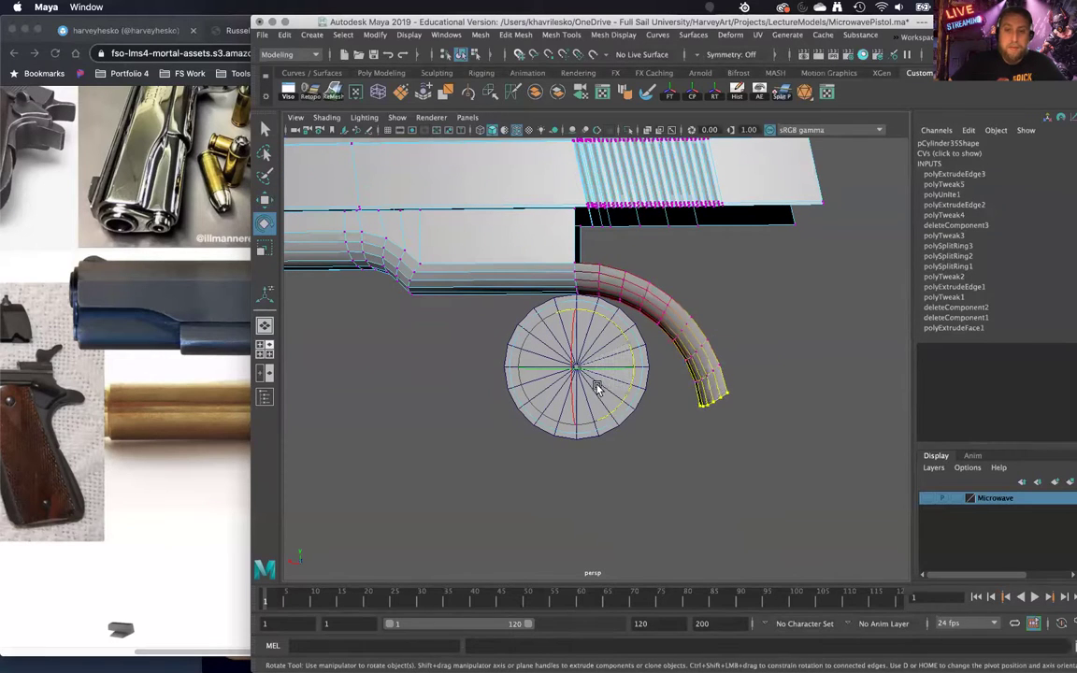
{"action": "key", "text": "z"}
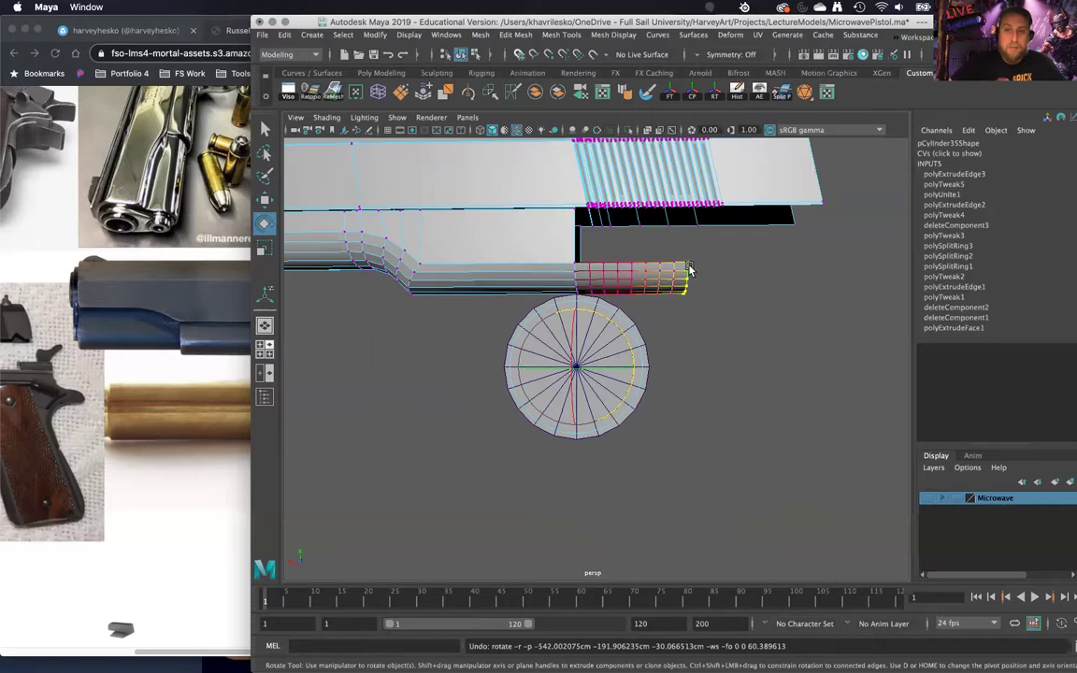
Step: Move the strip's soft-selected end further forward to shorten it again, and test its bend around the cylinder
{"action": "key", "text": "w"}
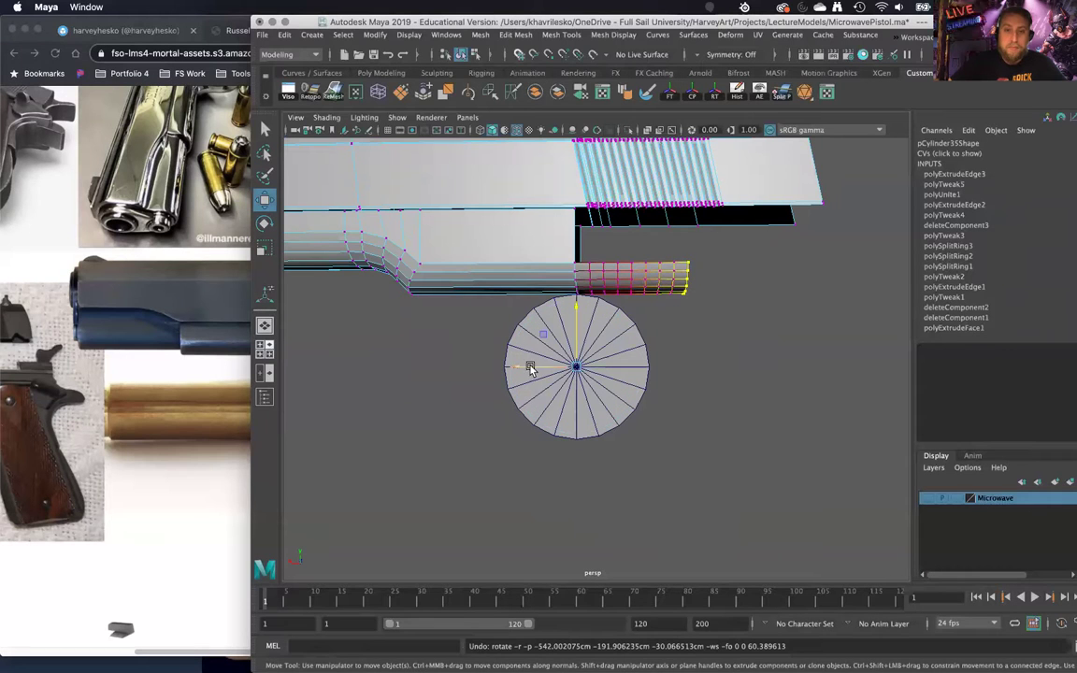
{"action": "left_click_drag", "start_coordinate": [530, 369], "coordinate": [521, 368]}
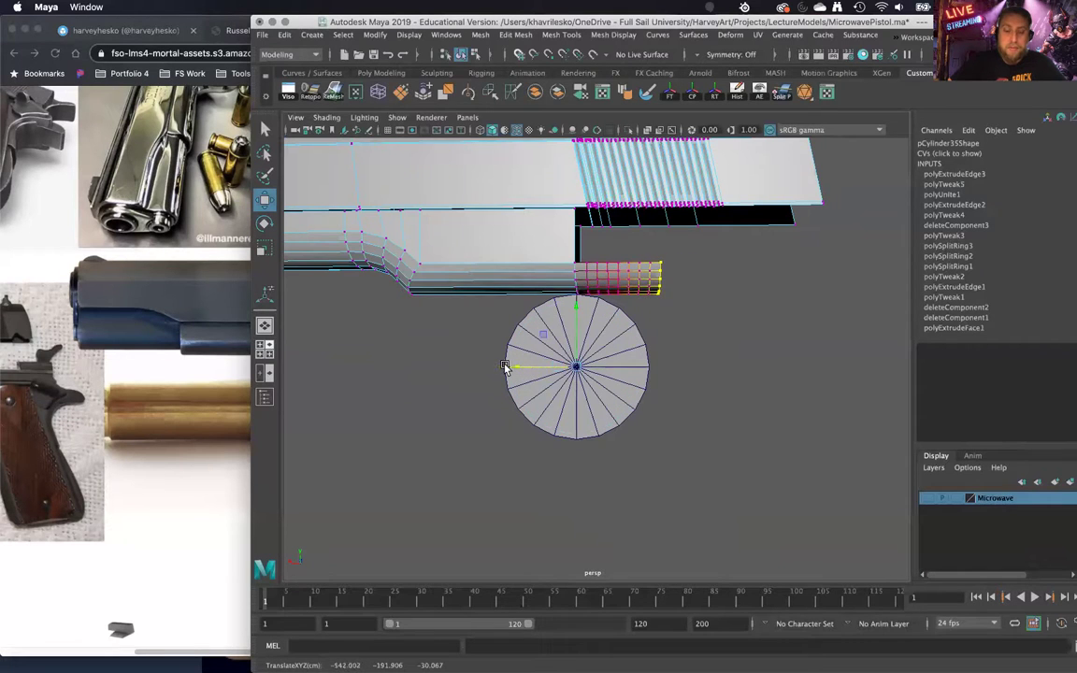
{"action": "key", "text": "e"}
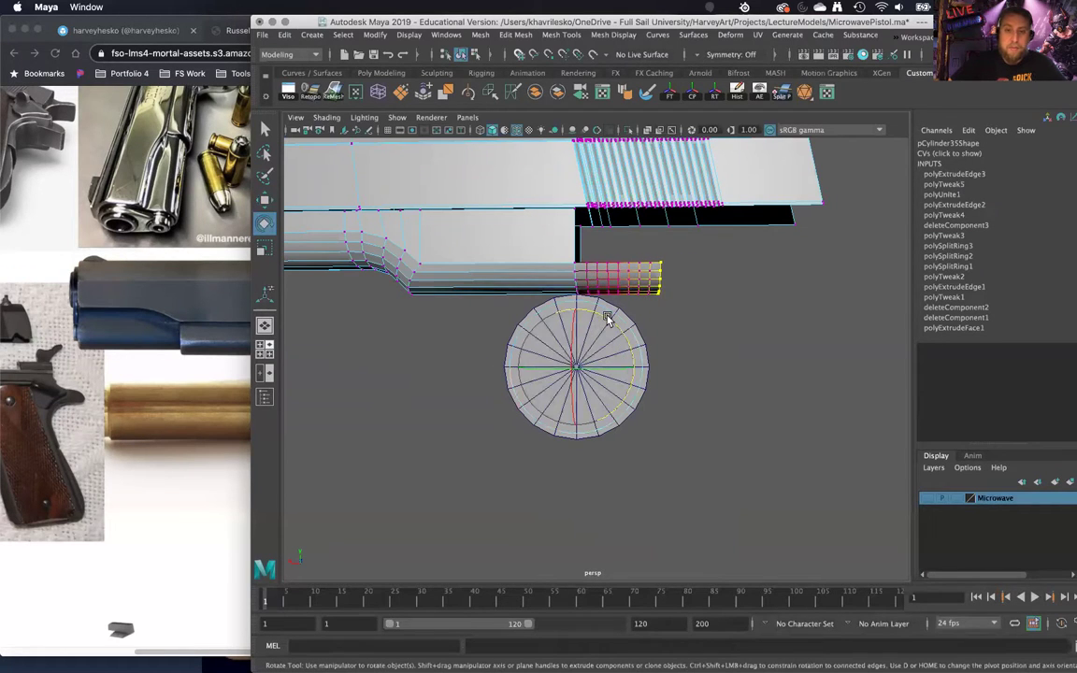
{"action": "left_click_drag", "start_coordinate": [598, 346], "coordinate": [610, 392]}
Step: Shift the selection's pivot slightly forward of the cylinder's centre and rotate the strip's end down around it
{"action": "left_click", "coordinate": [513, 374]}
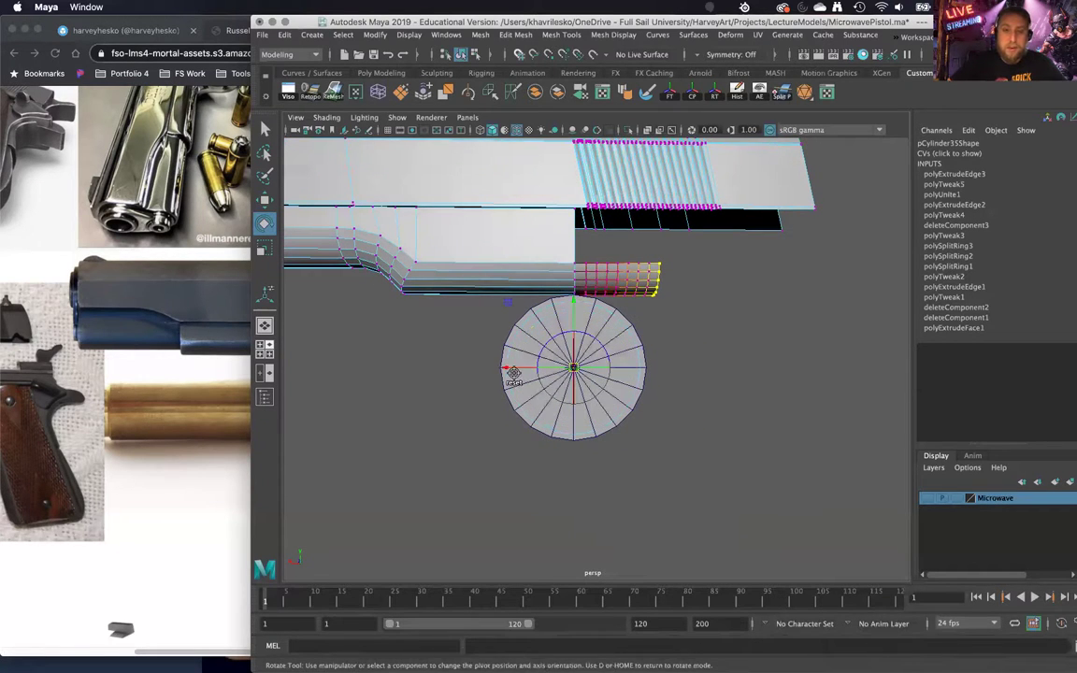
{"action": "left_click_drag", "start_coordinate": [509, 370], "coordinate": [496, 371]}
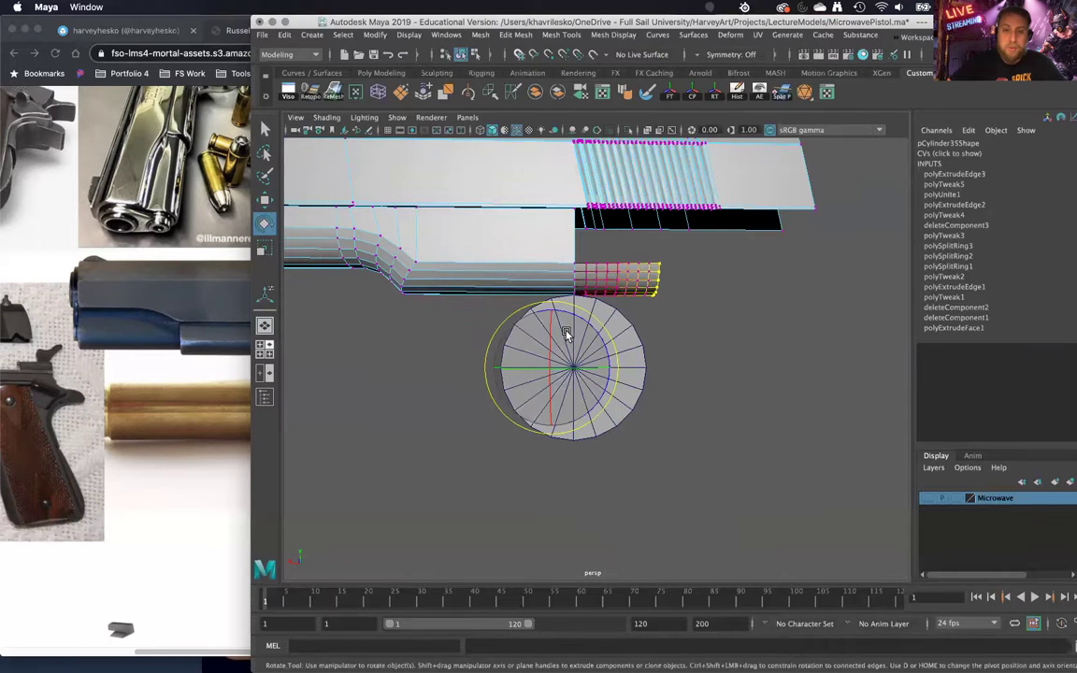
{"action": "left_click_drag", "start_coordinate": [588, 323], "coordinate": [571, 369]}
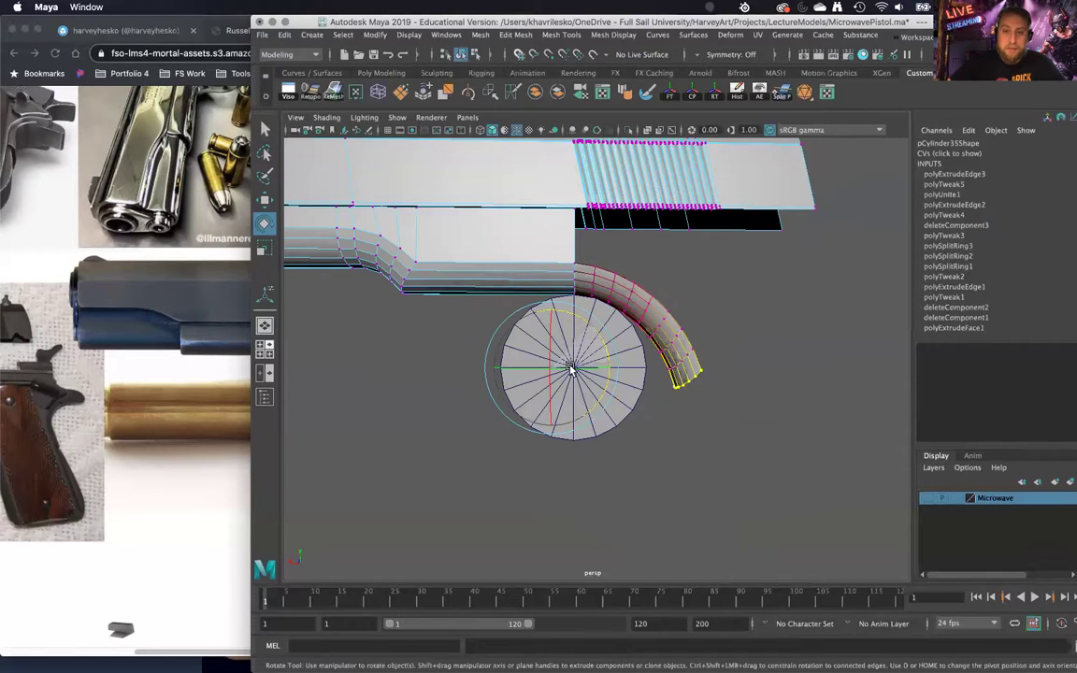
Step: Undo the last bend and try rotating the strip's end from pivots placed further forward, between the cylinder's front edge and centre
{"action": "key", "text": "z"}
{"action": "left_click_drag", "start_coordinate": [502, 367], "coordinate": [485, 374]}
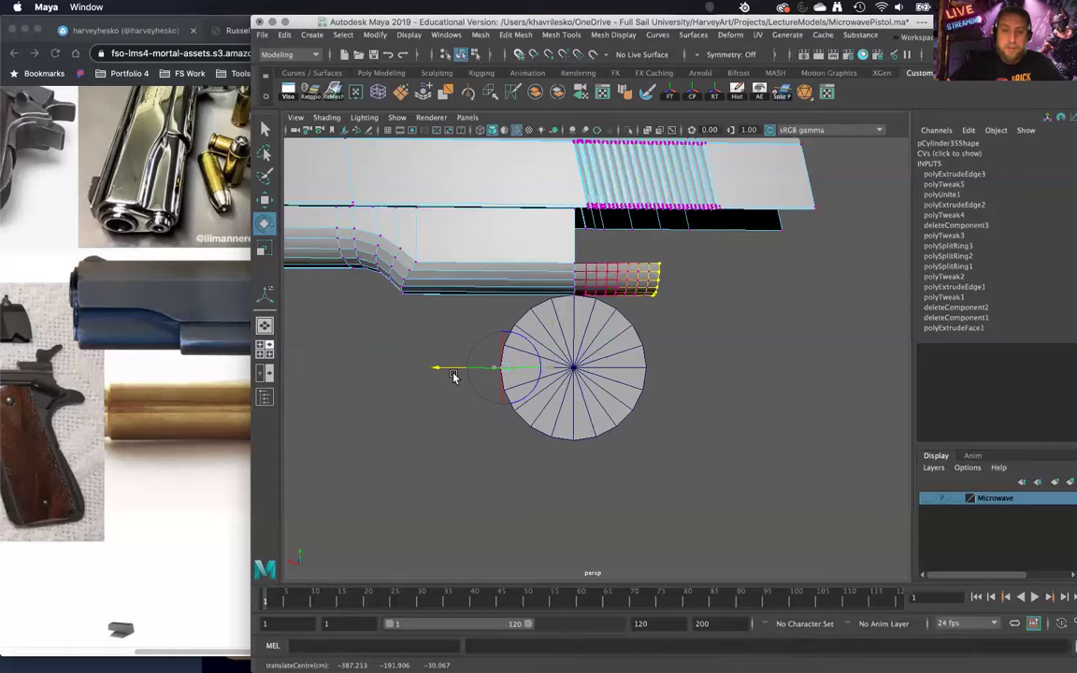
{"action": "left_click_drag", "start_coordinate": [553, 332], "coordinate": [531, 364]}
{"action": "key", "text": "z"}
{"action": "key", "text": "z"}
{"action": "key", "text": "z"}
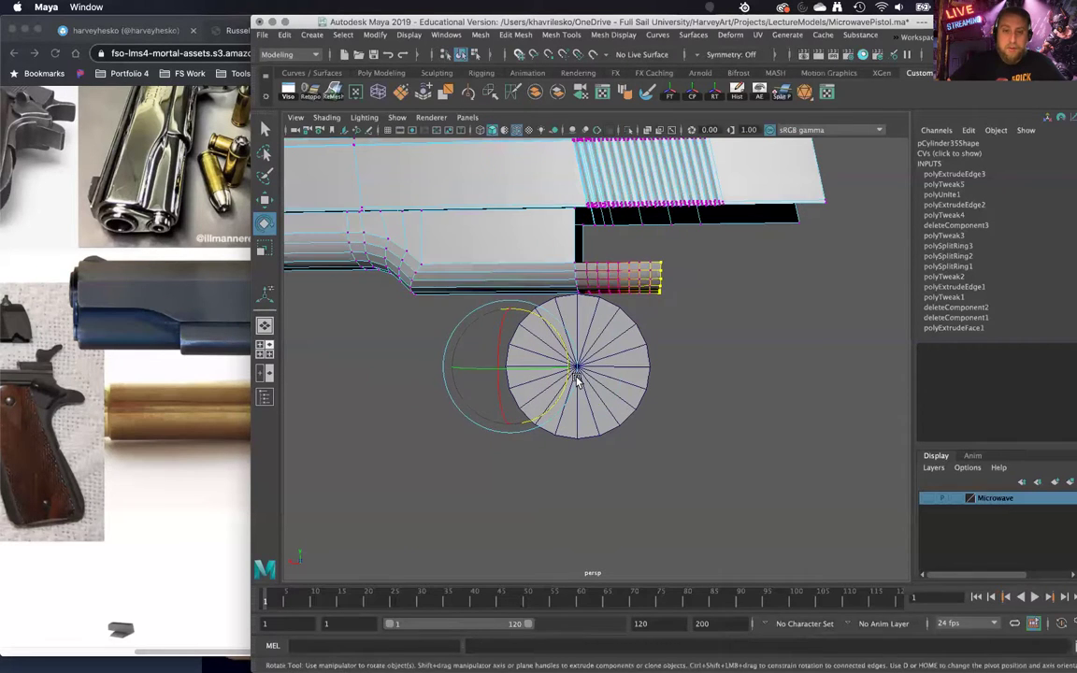
{"action": "left_click_drag", "start_coordinate": [606, 343], "coordinate": [593, 371]}
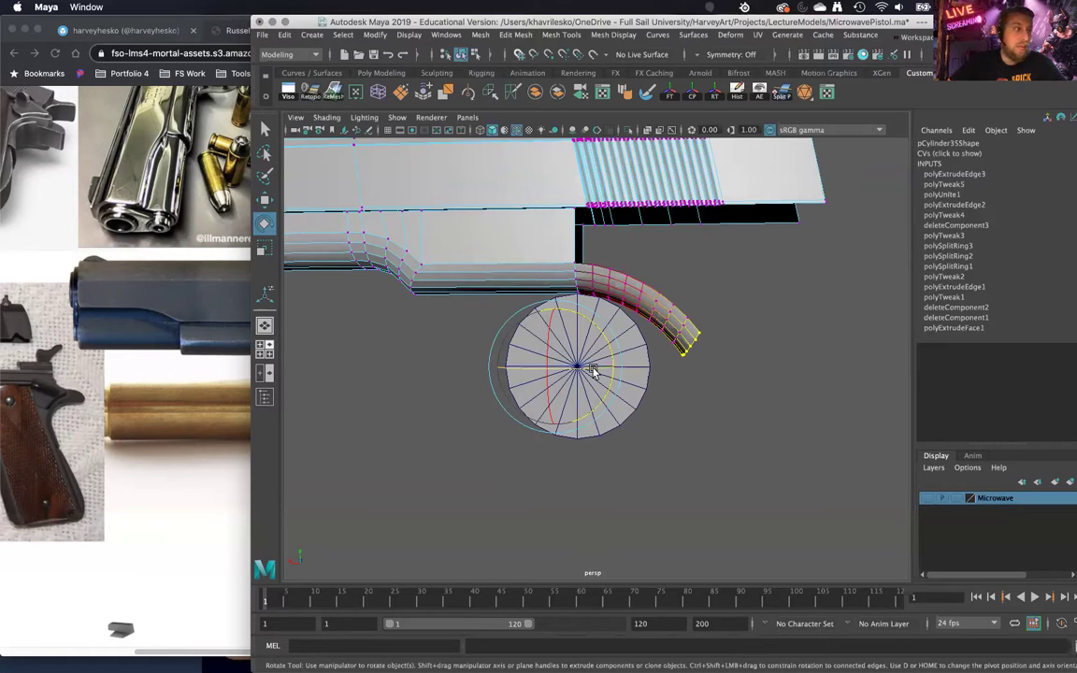
{"action": "key", "text": "z"}
Step: Try to bend the strip's end from a pivot slightly behind the cylinder's centre, and undo the attempt
{"action": "mouse_move", "coordinate": [577, 391]}
{"action": "left_mouse_down", "text": "alt"}
{"action": "mouse_move", "coordinate": [589, 387]}
{"action": "mouse_move", "coordinate": [581, 389]}
{"action": "left_mouse_up", "text": "alt"}
{"action": "key", "text": "d"}
{"action": "left_click_drag", "start_coordinate": [494, 368], "coordinate": [536, 365]}
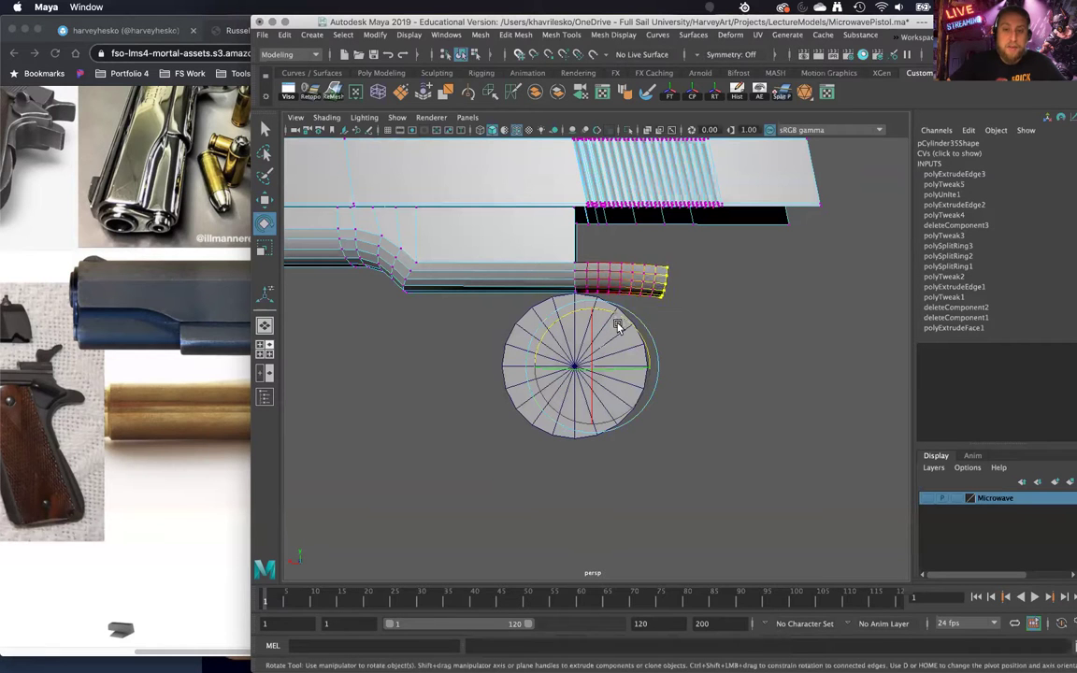
{"action": "left_click_drag", "start_coordinate": [608, 361], "coordinate": [604, 368]}
{"action": "key", "text": "z"}
{"action": "key", "text": "z"}
{"action": "key", "text": "z"}
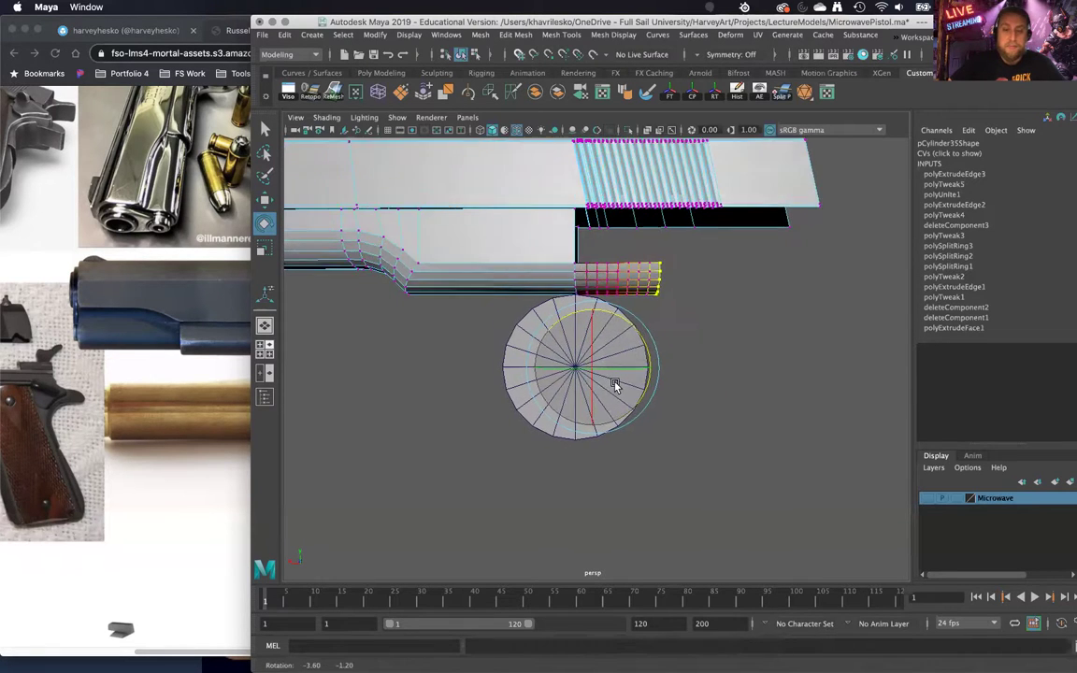
Step: Place the selection's pivot at the cylinder's centre and rotate the strip's soft-selected end down around it
{"action": "key", "text": "d"}
{"action": "mouse_move", "coordinate": [526, 372]}
{"action": "left_mouse_down"}
{"action": "mouse_move", "coordinate": [493, 368]}
{"action": "mouse_move", "coordinate": [521, 366]}
{"action": "left_mouse_up"}
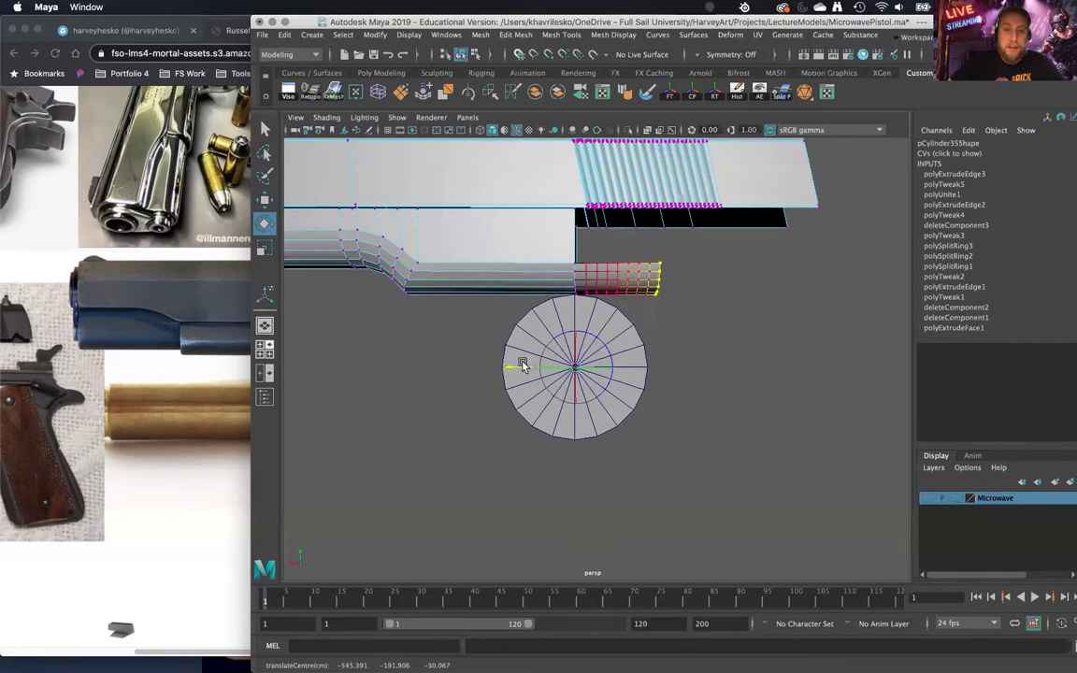
{"action": "key", "text": "d"}
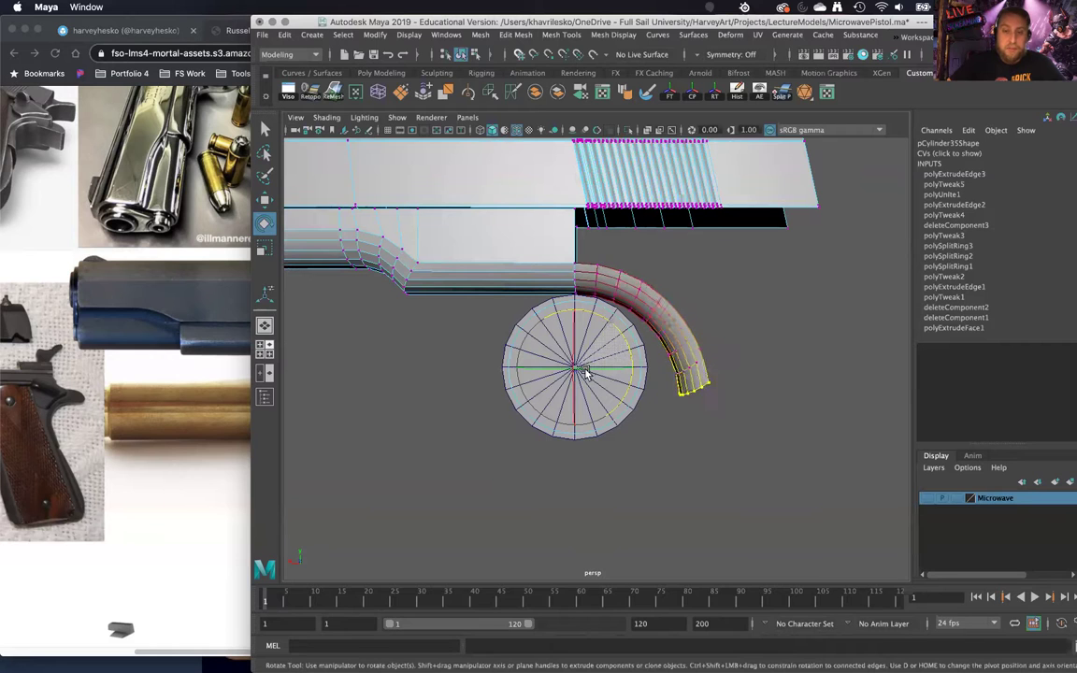
{"action": "middle_click_drag", "start_coordinate": [588, 374], "coordinate": [581, 376]}
{"action": "mouse_move", "coordinate": [581, 375]}
{"action": "left_mouse_down", "text": "alt"}
{"action": "mouse_move", "coordinate": [605, 243]}
{"action": "mouse_move", "coordinate": [593, 368]}
{"action": "mouse_move", "coordinate": [578, 335]}
{"action": "mouse_move", "coordinate": [580, 371]}
{"action": "left_mouse_up", "text": "alt"}
{"action": "key", "text": "w"}
{"action": "key", "text": "super+z"}
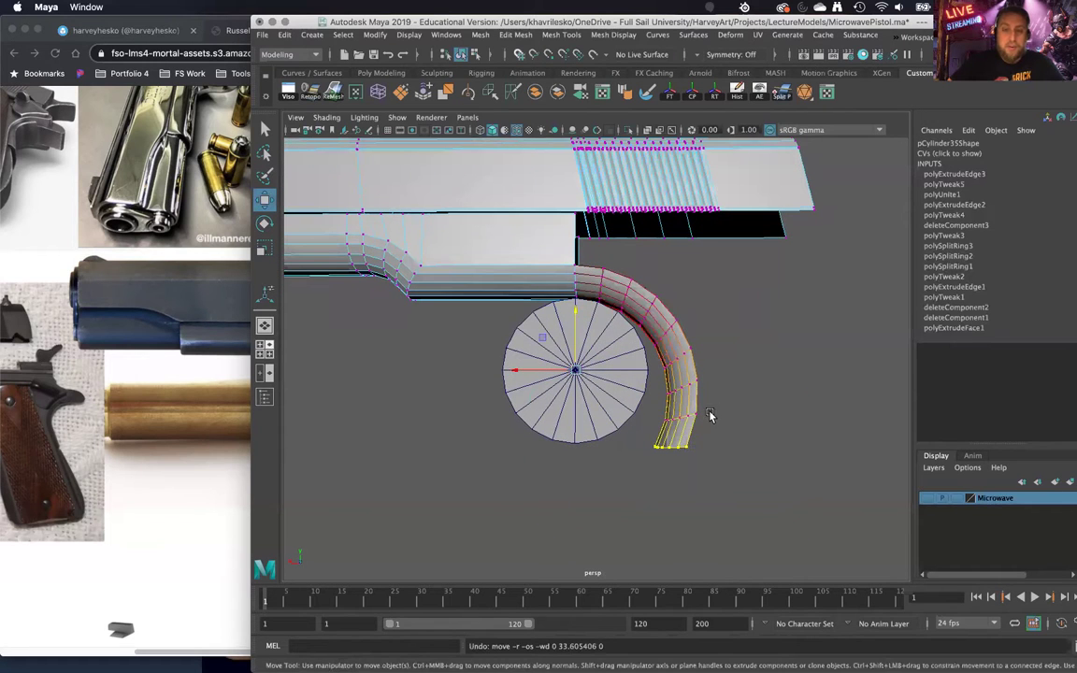
Step: Adjust the soft-selection falloff and move the strip's end forward and up so the bend follows the cylinder's rim
{"action": "key", "text": "b"}
{"action": "left_click_drag", "start_coordinate": [708, 411], "coordinate": [690, 419]}
{"action": "middle_click_drag", "start_coordinate": [694, 421], "coordinate": [742, 387]}
{"action": "left_click_drag", "start_coordinate": [578, 319], "coordinate": [587, 306]}
{"action": "left_click_drag", "start_coordinate": [519, 372], "coordinate": [496, 385]}
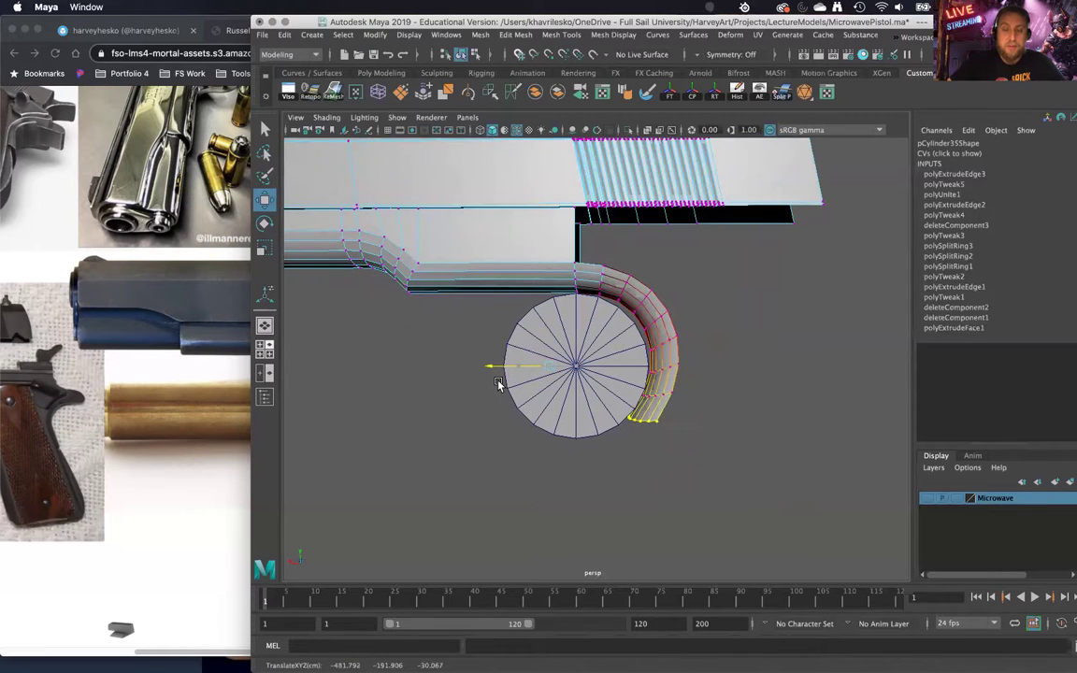
{"action": "left_click_drag", "start_coordinate": [574, 305], "coordinate": [563, 322]}
{"action": "left_click_drag", "start_coordinate": [514, 372], "coordinate": [570, 382], "text": "alt"}
{"action": "left_click", "coordinate": [639, 375]}
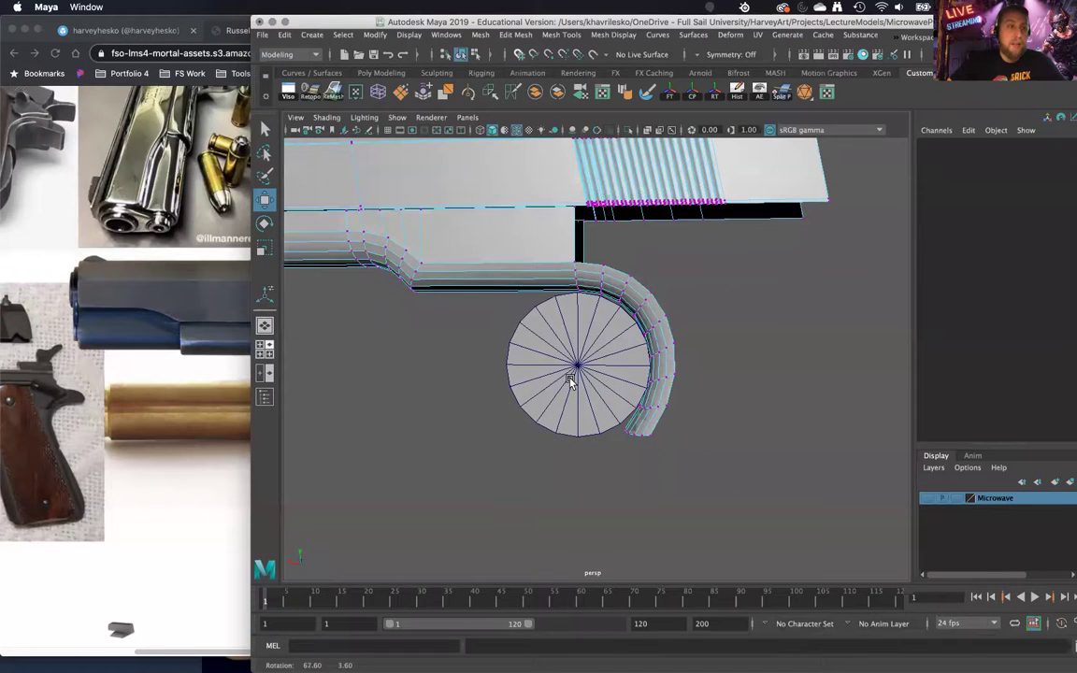
Step: Move the guide cylinder straight down, well clear of the pistol, and deselect it
{"action": "left_click", "coordinate": [181, 376]}
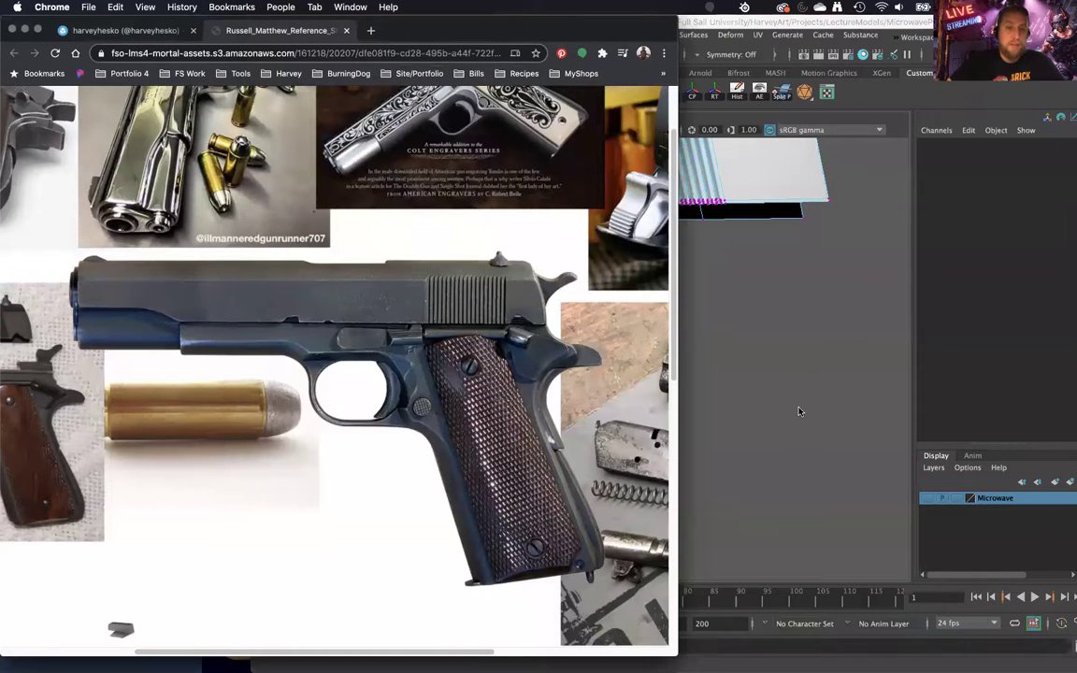
{"action": "left_click", "coordinate": [798, 411]}
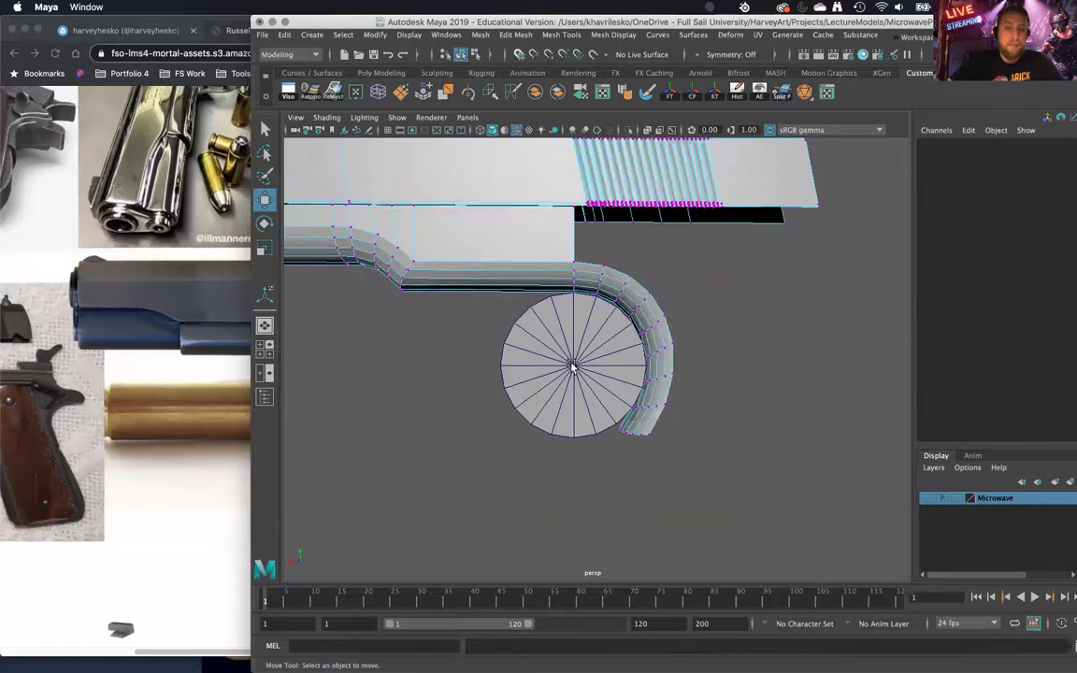
{"action": "left_click", "coordinate": [572, 360]}
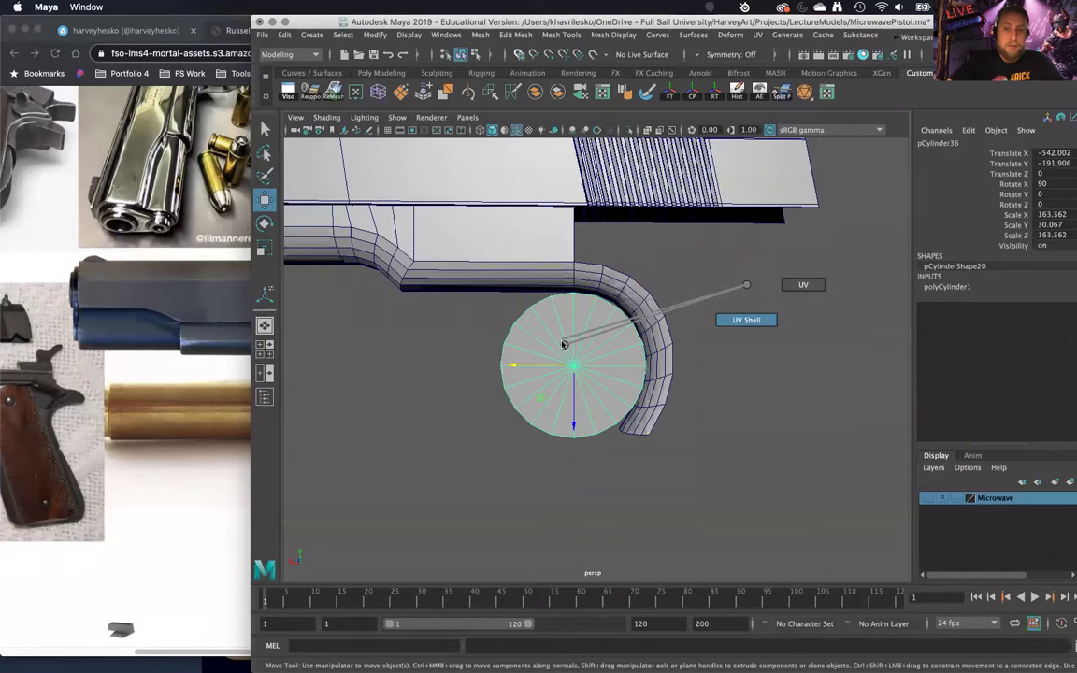
{"action": "right_click_drag", "start_coordinate": [383, 306], "coordinate": [446, 288]}
{"action": "left_click_drag", "start_coordinate": [572, 406], "coordinate": [583, 662]}
{"action": "scroll", "coordinate": [632, 480], "scroll_direction": "down", "scroll_amount": 3}
{"action": "scroll", "coordinate": [632, 481], "scroll_direction": "down", "scroll_amount": 5}
{"action": "left_click_drag", "start_coordinate": [586, 521], "coordinate": [585, 572]}
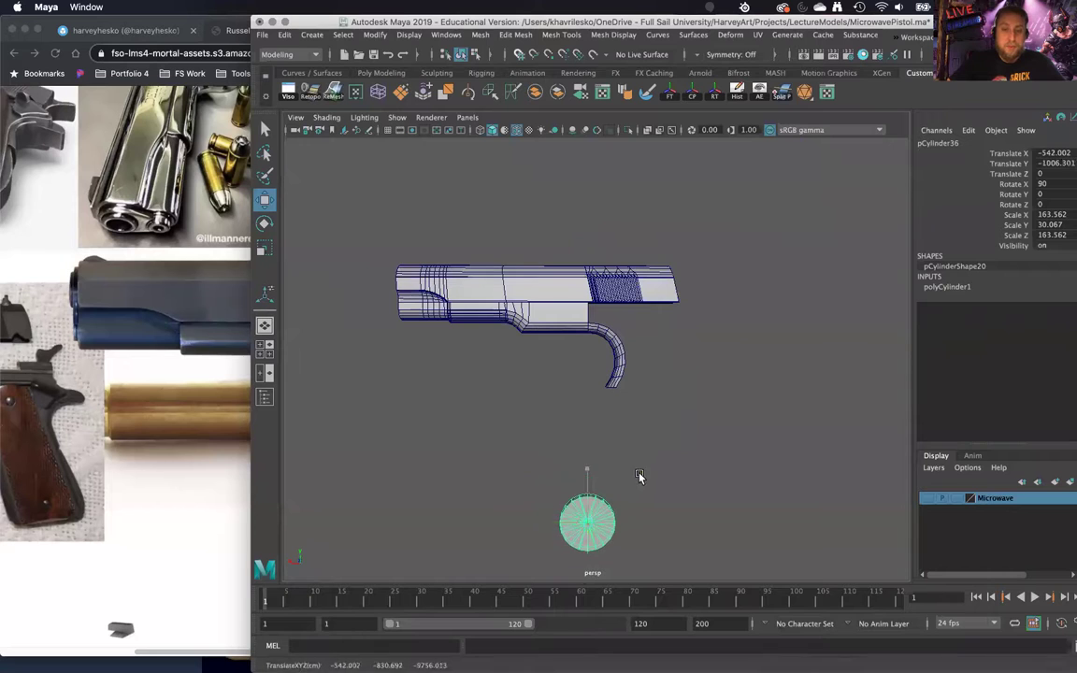
{"action": "left_click", "coordinate": [691, 337]}
{"action": "left_click_drag", "start_coordinate": [692, 338], "coordinate": [702, 459], "text": "alt"}
{"action": "scroll", "coordinate": [701, 347], "scroll_direction": "up", "scroll_amount": 3}
{"action": "left_click_drag", "start_coordinate": [700, 347], "coordinate": [688, 372], "text": "alt"}
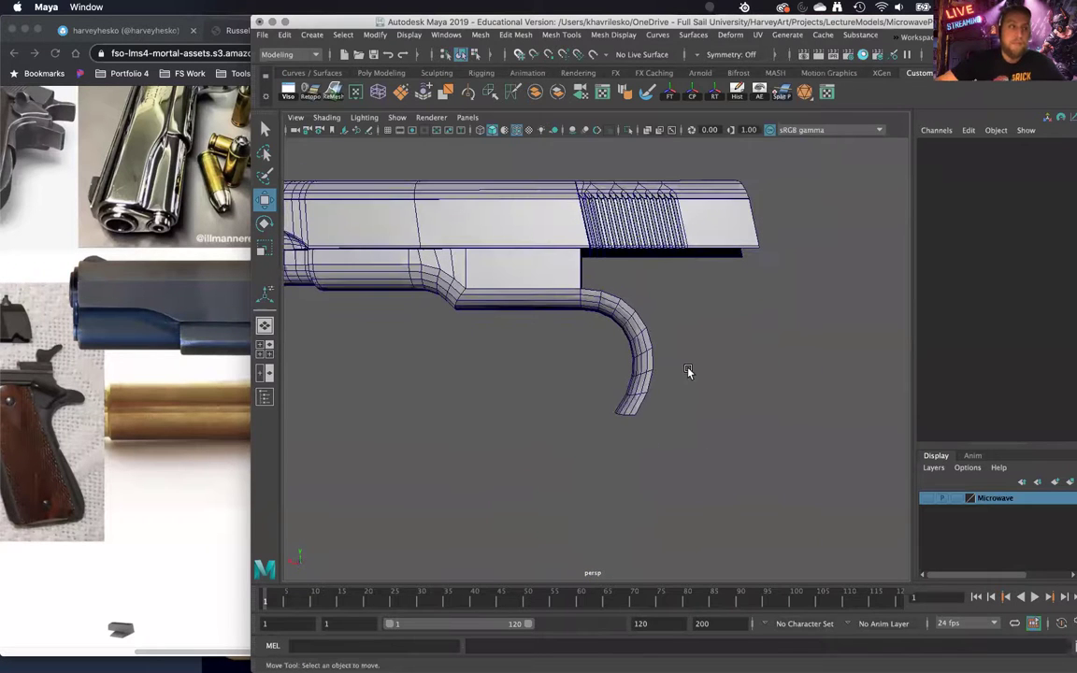
Step: Turn off soft selection and extrude the two outer edges at the start of the trigger guard's bend
{"action": "left_click", "coordinate": [161, 402]}
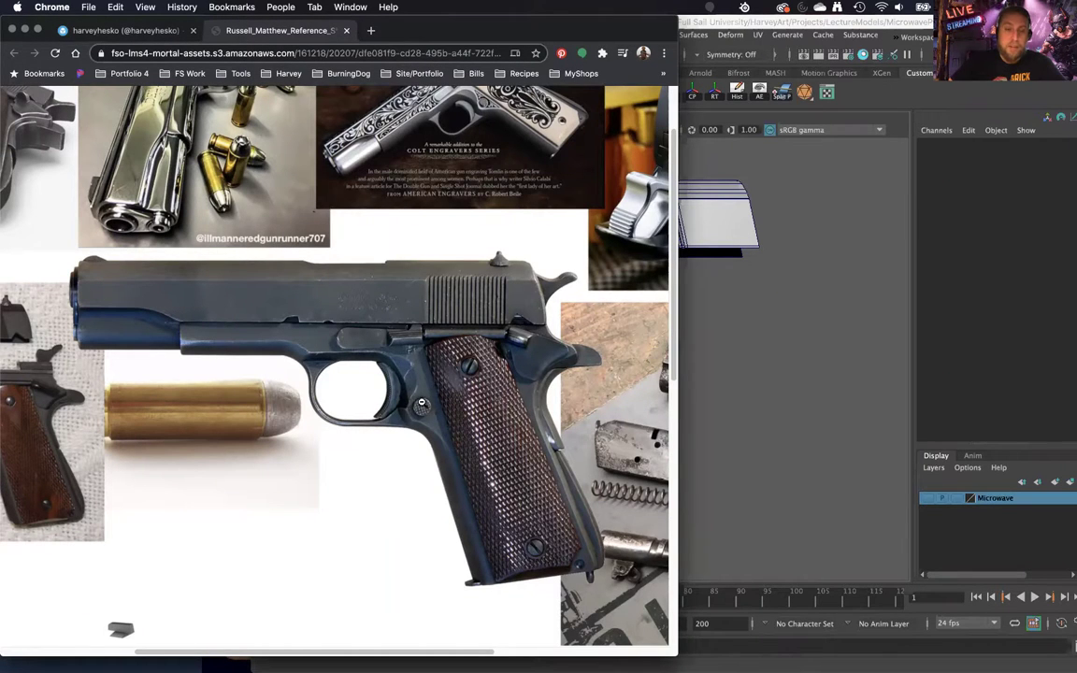
{"action": "left_click", "coordinate": [792, 421]}
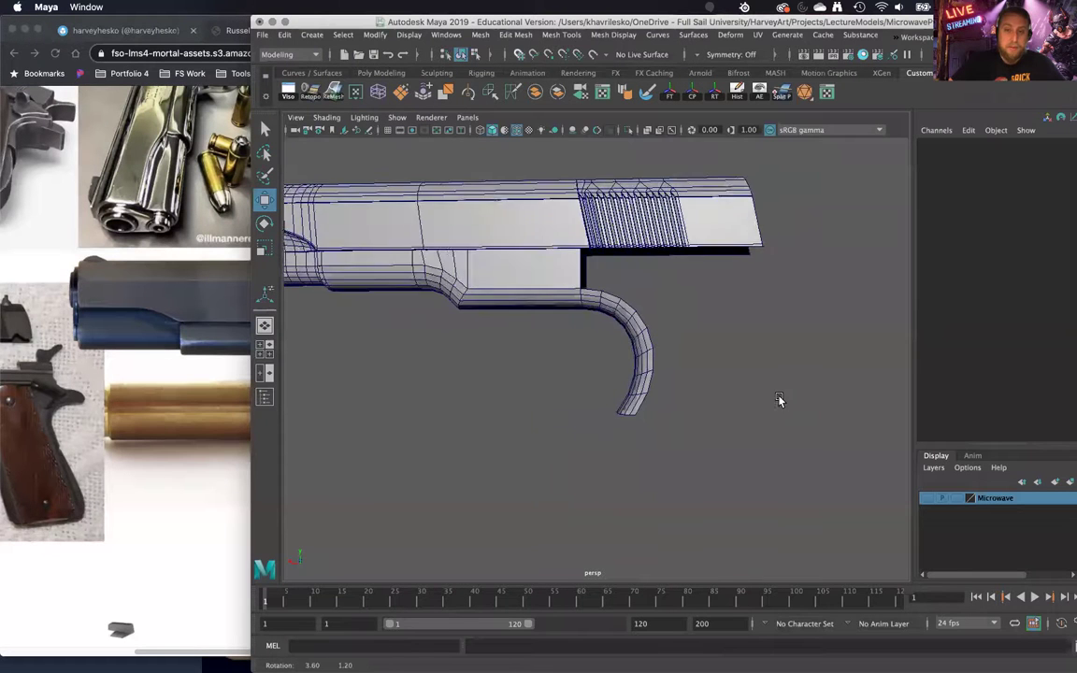
{"action": "left_click", "coordinate": [590, 362]}
{"action": "left_click_drag", "start_coordinate": [590, 362], "coordinate": [561, 304], "text": "alt"}
{"action": "right_click", "coordinate": [565, 305]}
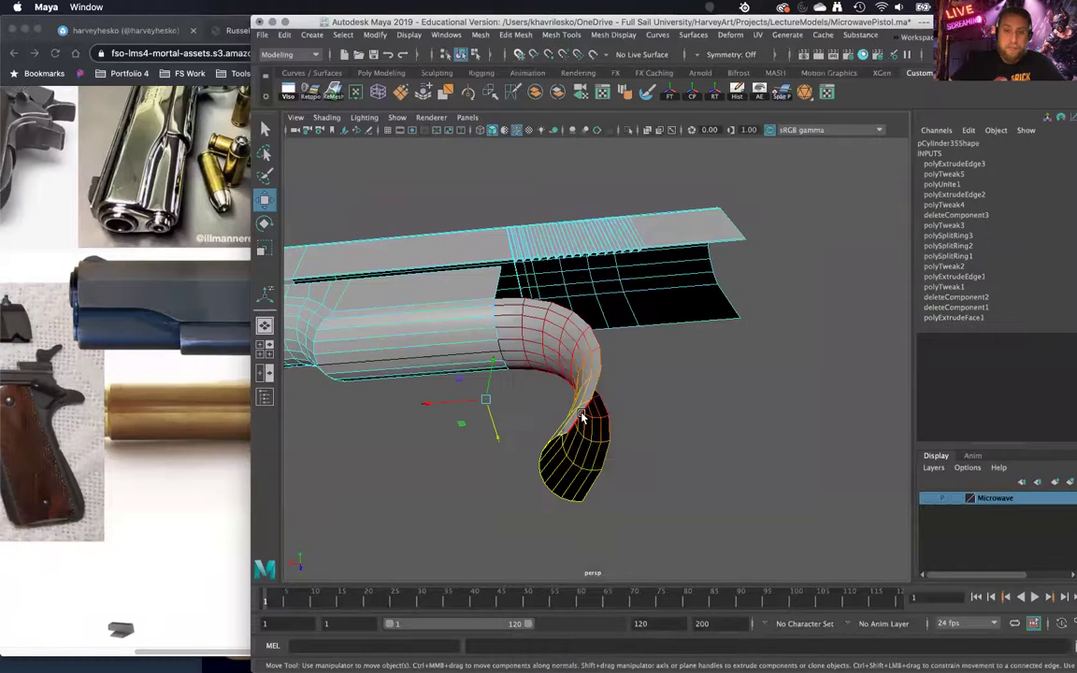
{"action": "left_click_drag", "start_coordinate": [645, 463], "coordinate": [565, 272], "text": "alt"}
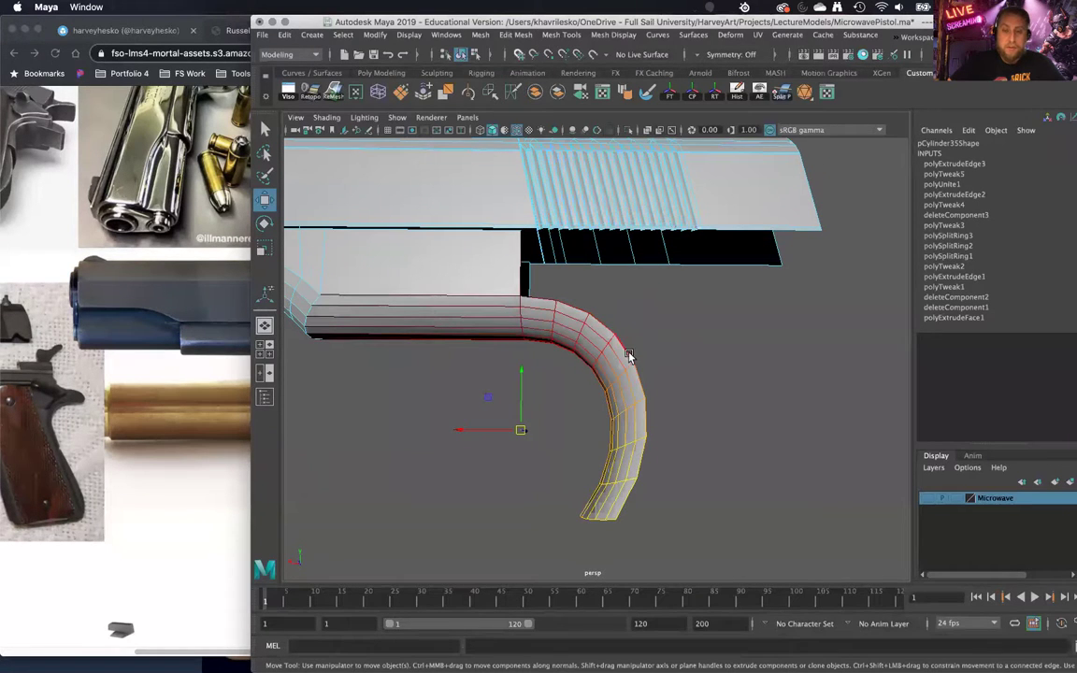
{"action": "left_click", "coordinate": [549, 304]}
{"action": "left_click", "coordinate": [541, 302]}
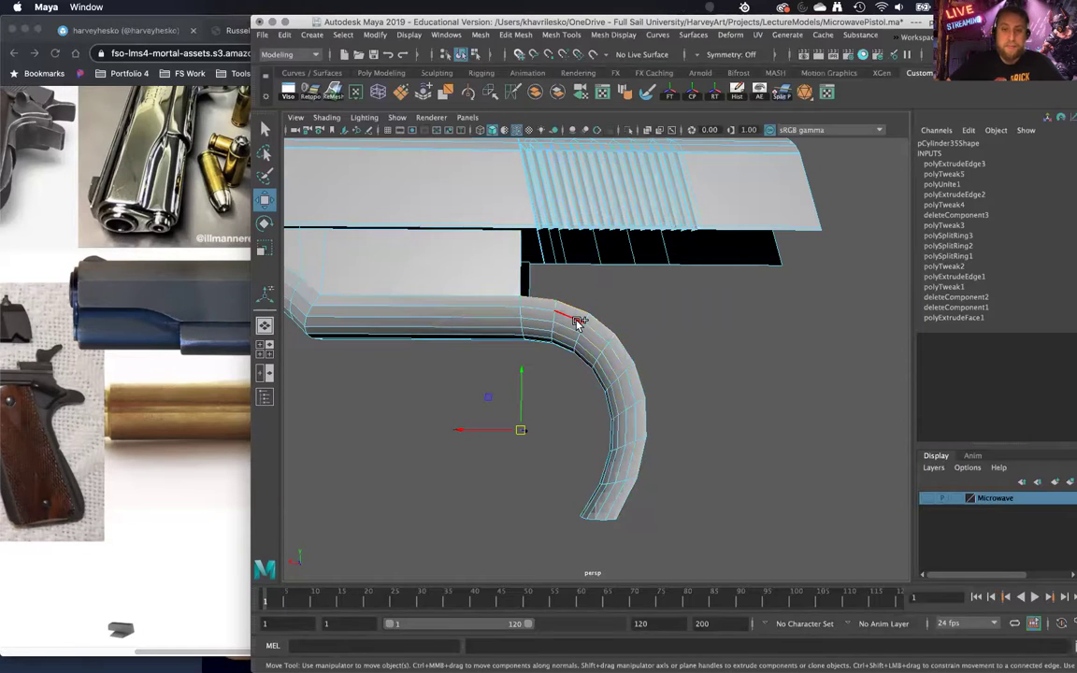
{"action": "right_click", "coordinate": [577, 322], "text": "shift"}
{"action": "left_click", "coordinate": [575, 357]}
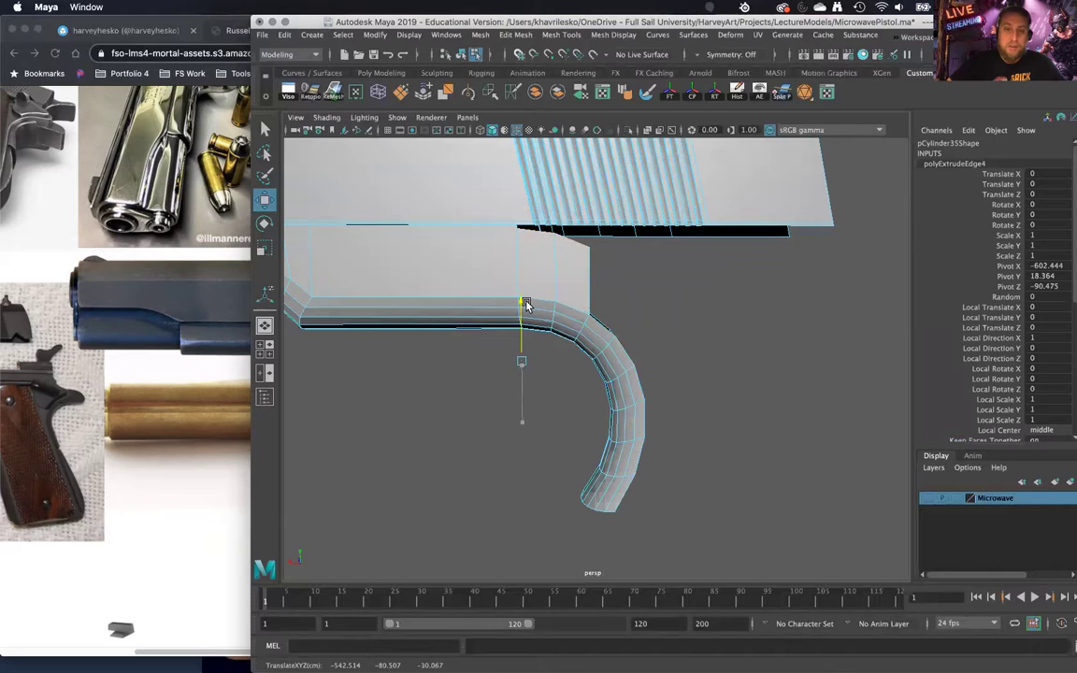
Step: Flatten the extruded edges vertically and raise them level with the top edge of the frame's side wall
{"action": "key", "text": "r"}
{"action": "left_click_drag", "start_coordinate": [523, 371], "coordinate": [524, 428]}
{"action": "key", "text": "w"}
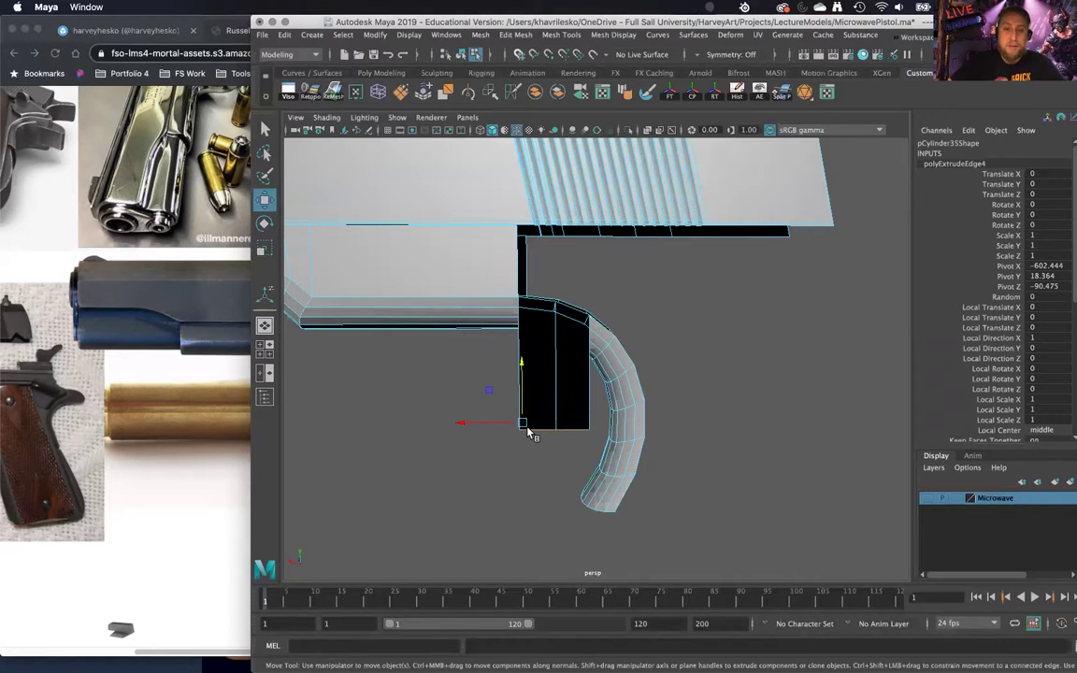
{"action": "middle_click_drag", "start_coordinate": [514, 292], "coordinate": [522, 225]}
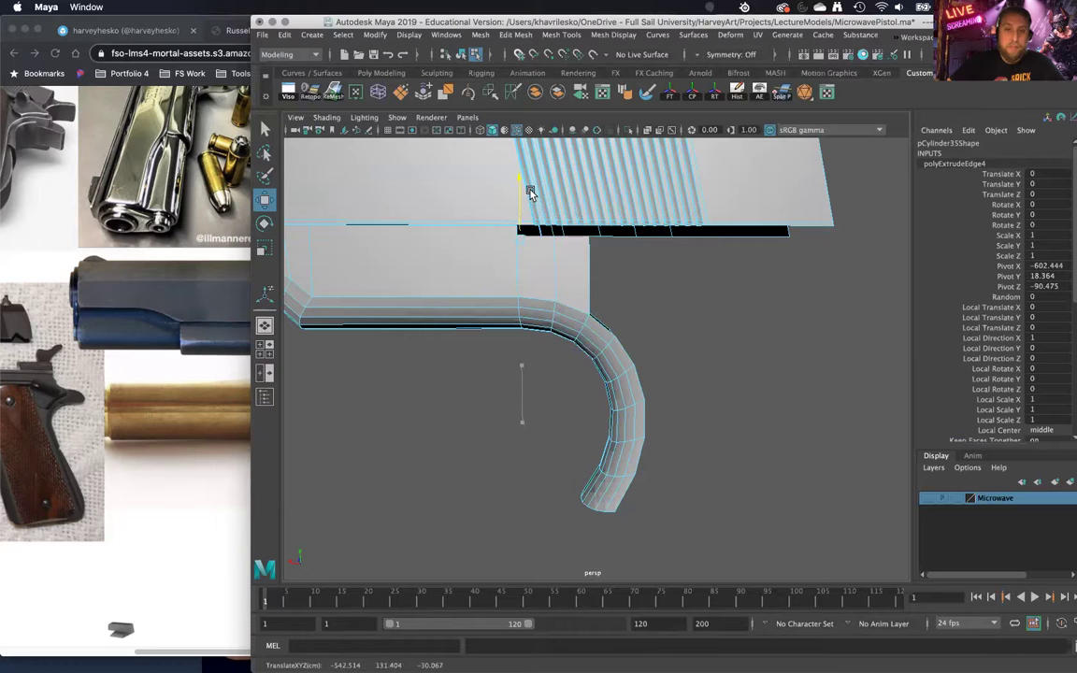
{"action": "double_click", "coordinate": [265, 200]}
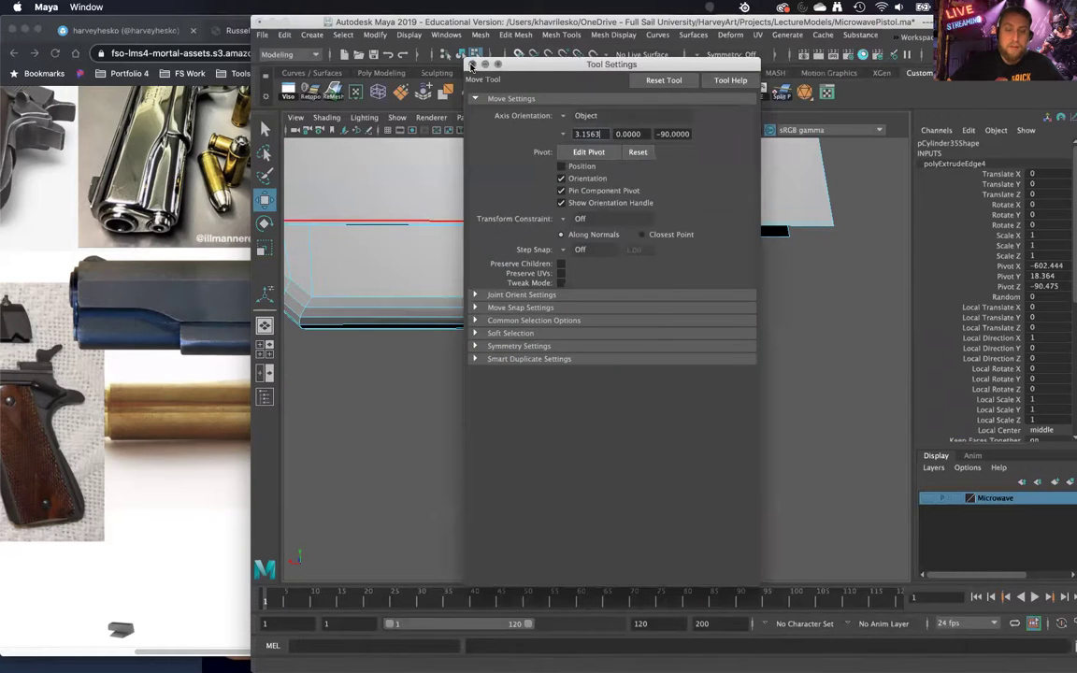
{"action": "left_click", "coordinate": [472, 66]}
Step: Extrude the remaining outer edges of the curved strip rearward into a wide band behind the trigger guard
{"action": "left_click_drag", "start_coordinate": [589, 276], "coordinate": [560, 189], "text": "alt"}
{"action": "left_click_drag", "start_coordinate": [606, 269], "coordinate": [599, 328], "text": "alt"}
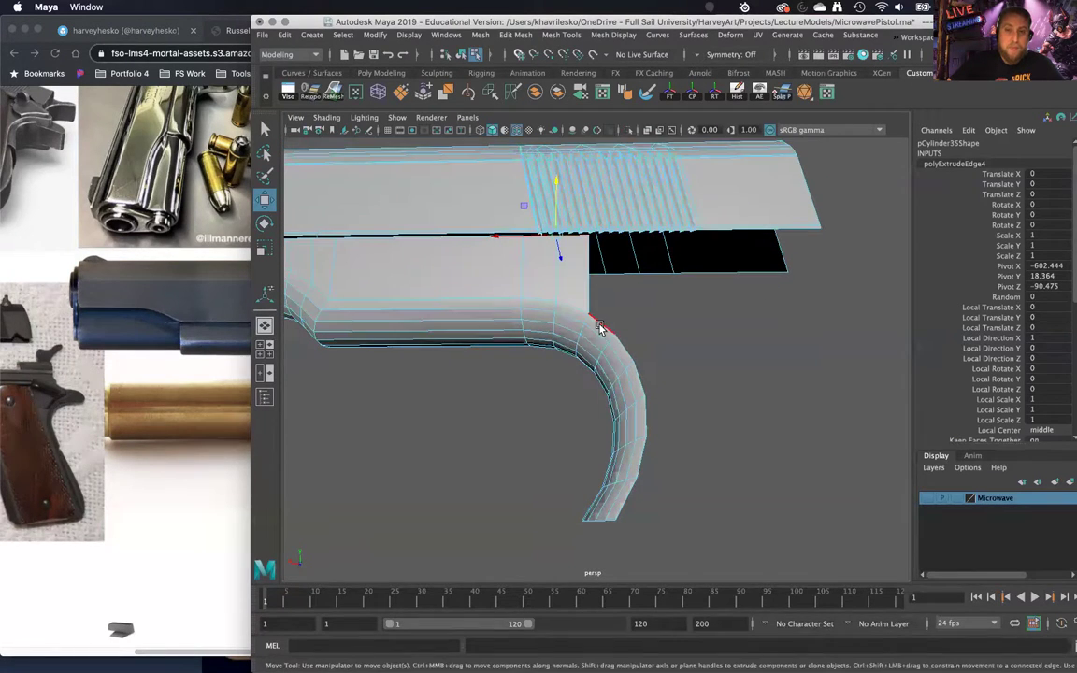
{"action": "left_click", "coordinate": [600, 325]}
{"action": "double_click", "coordinate": [626, 497]}
{"action": "right_click_drag", "start_coordinate": [626, 422], "coordinate": [619, 460], "text": "shift"}
{"action": "left_click_drag", "start_coordinate": [569, 415], "coordinate": [652, 412]}
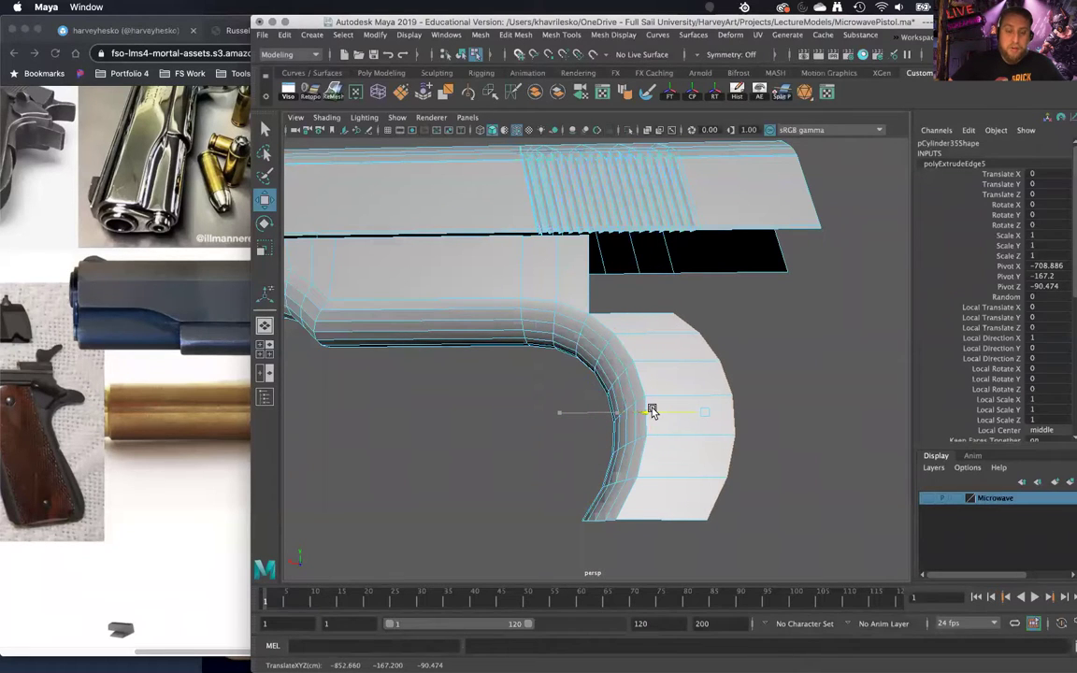
{"action": "left_click_drag", "start_coordinate": [683, 373], "coordinate": [655, 317], "text": "alt"}
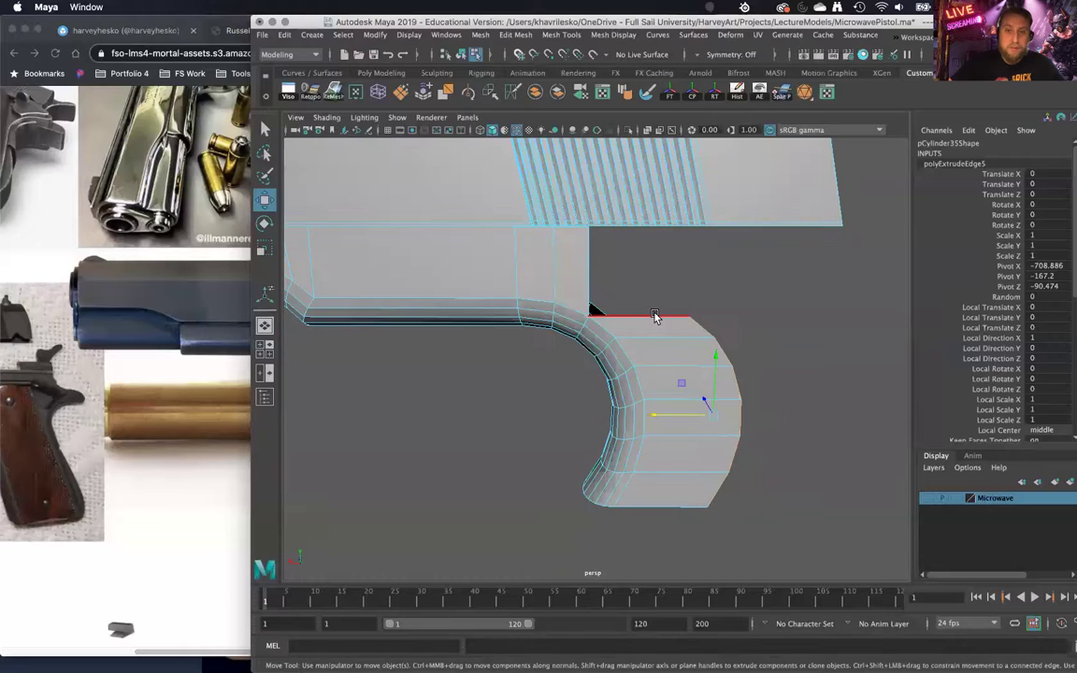
Step: Extrude the rear band's top edge up to the top of the frame's side wall, under the slide
{"action": "left_click", "coordinate": [660, 327]}
{"action": "right_click_drag", "start_coordinate": [651, 374], "coordinate": [658, 372], "text": "shift"}
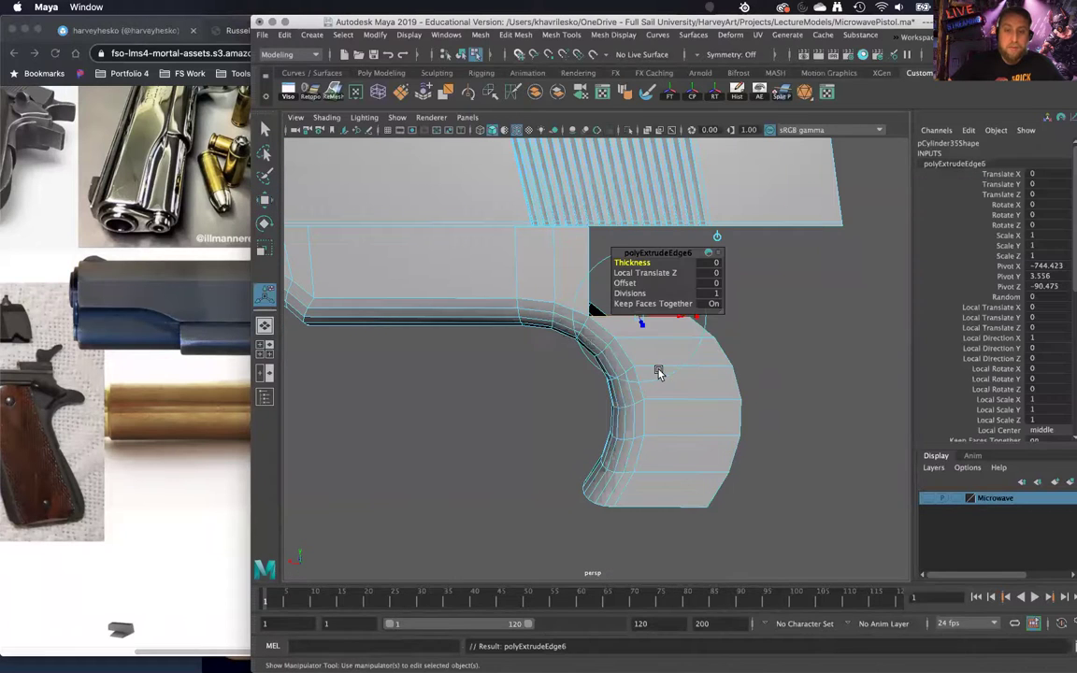
{"action": "left_click_drag", "start_coordinate": [640, 327], "coordinate": [581, 327]}
Step: Merge the overlapping vertices where the newly extruded faces meet the frame's side wall, and return to object selection
{"action": "scroll", "coordinate": [637, 386], "scroll_direction": "up", "scroll_amount": 5}
{"action": "right_click_drag", "start_coordinate": [521, 297], "coordinate": [476, 271]}
{"action": "right_click", "coordinate": [522, 316], "text": "shift"}
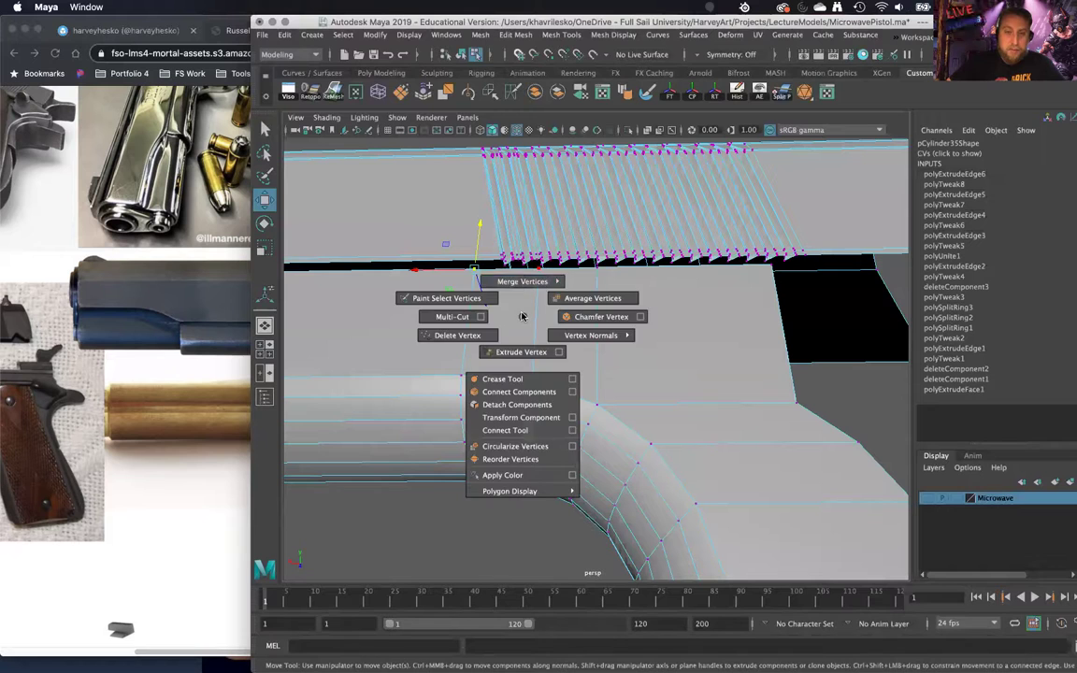
{"action": "right_click_drag", "start_coordinate": [521, 316], "coordinate": [528, 236], "text": "shift"}
{"action": "right_click_drag", "start_coordinate": [708, 251], "coordinate": [783, 265], "text": "shift"}
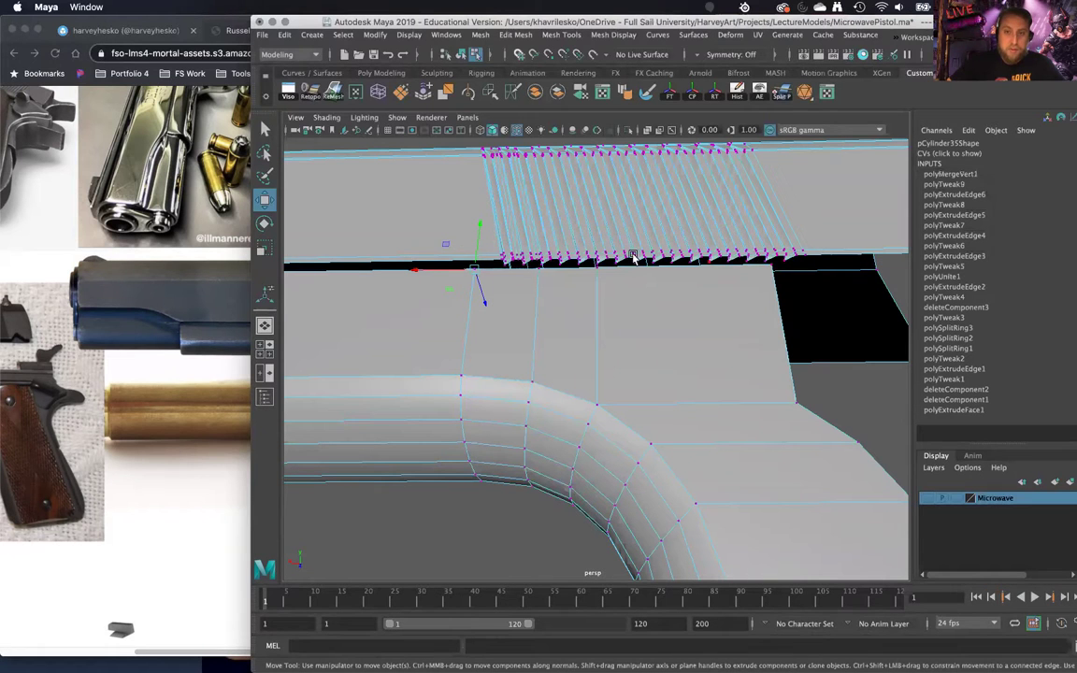
{"action": "left_click_drag", "start_coordinate": [610, 285], "coordinate": [640, 368], "text": "alt"}
{"action": "right_click", "coordinate": [639, 307]}
{"action": "left_click", "coordinate": [797, 391]}
Step: Compare the trigger guard and rear frame shape with the 1911 reference photo, from close up and as a whole
{"action": "scroll", "coordinate": [791, 407], "scroll_direction": "down", "scroll_amount": 4}
{"action": "left_click_drag", "start_coordinate": [791, 406], "coordinate": [873, 433], "text": "alt"}
{"action": "scroll", "coordinate": [698, 308], "scroll_direction": "down", "scroll_amount": 5}
{"action": "left_click_drag", "start_coordinate": [698, 308], "coordinate": [620, 309], "text": "alt"}
{"action": "scroll", "coordinate": [639, 433], "scroll_direction": "up", "scroll_amount": 3}
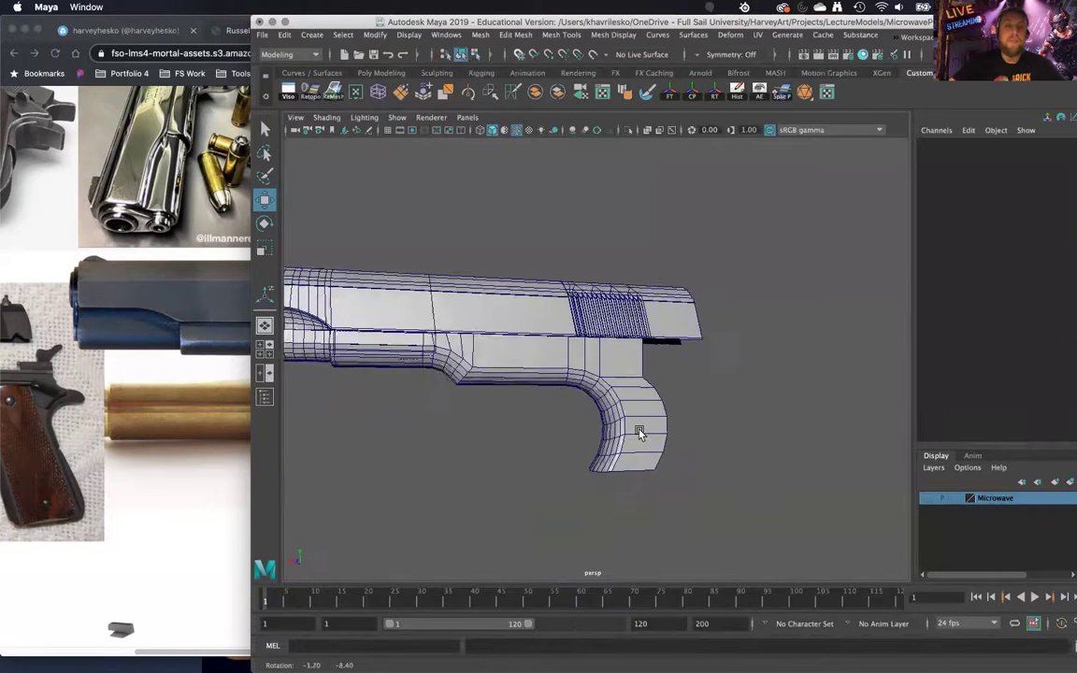
{"action": "left_click", "coordinate": [210, 452]}
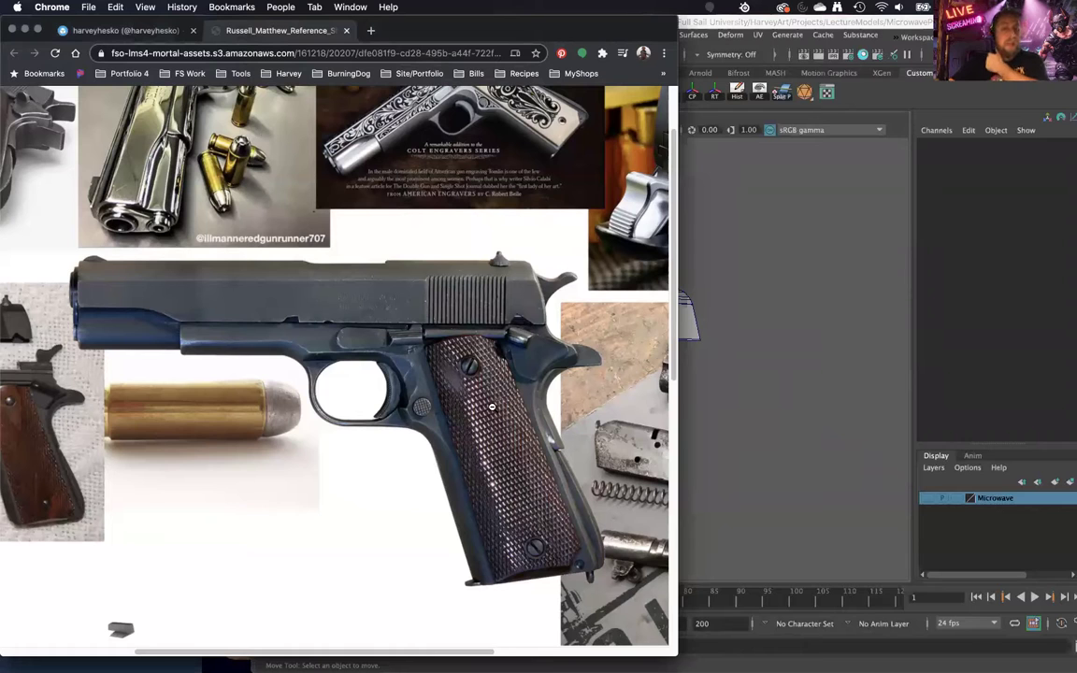
{"action": "left_click", "coordinate": [745, 492]}
{"action": "left_click_drag", "start_coordinate": [668, 445], "coordinate": [500, 484], "text": "alt"}
{"action": "left_click", "coordinate": [159, 418]}
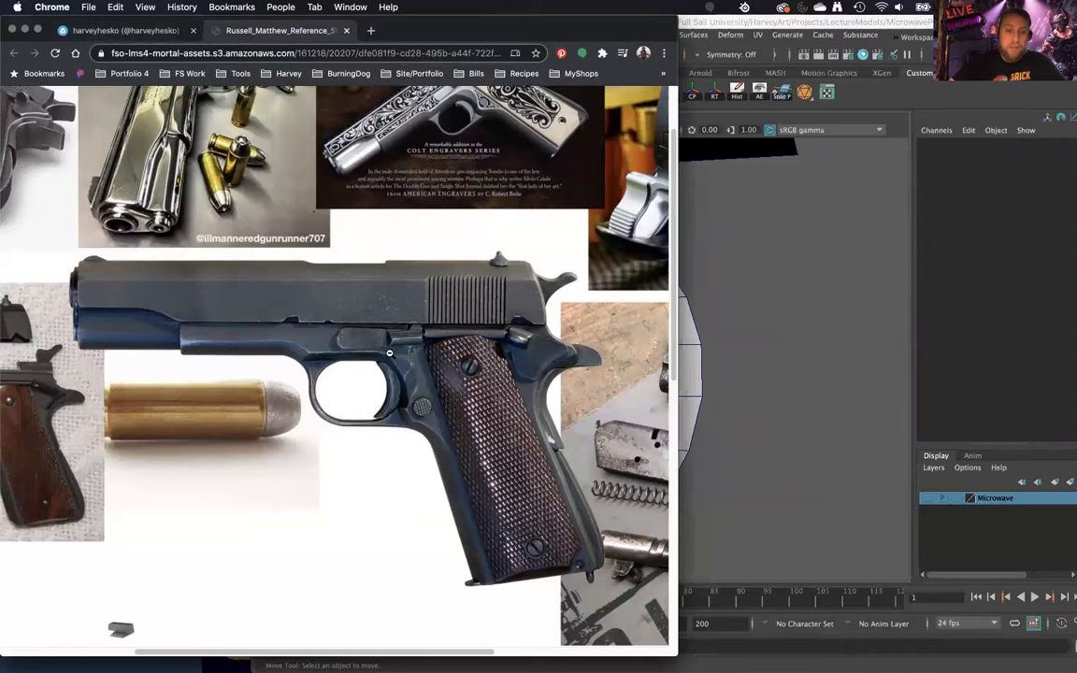
{"action": "left_click", "coordinate": [812, 433]}
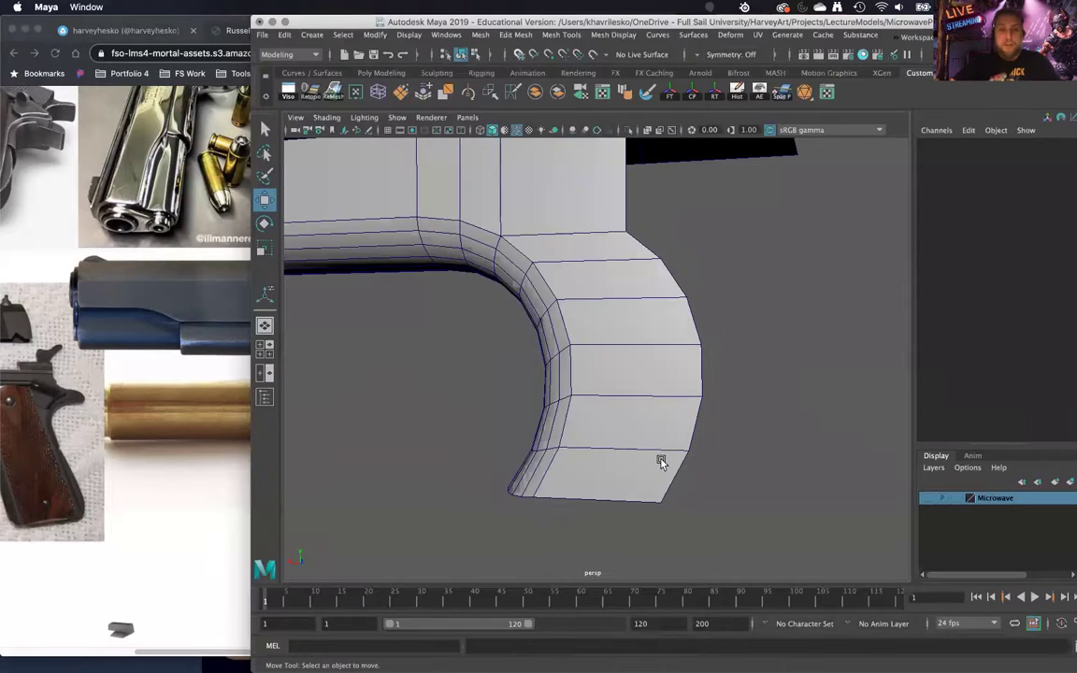
{"action": "scroll", "coordinate": [661, 452], "scroll_direction": "down", "scroll_amount": 3}
{"action": "left_click_drag", "start_coordinate": [632, 458], "coordinate": [610, 318], "text": "alt"}
{"action": "scroll", "coordinate": [603, 314], "scroll_direction": "down", "scroll_amount": 3}
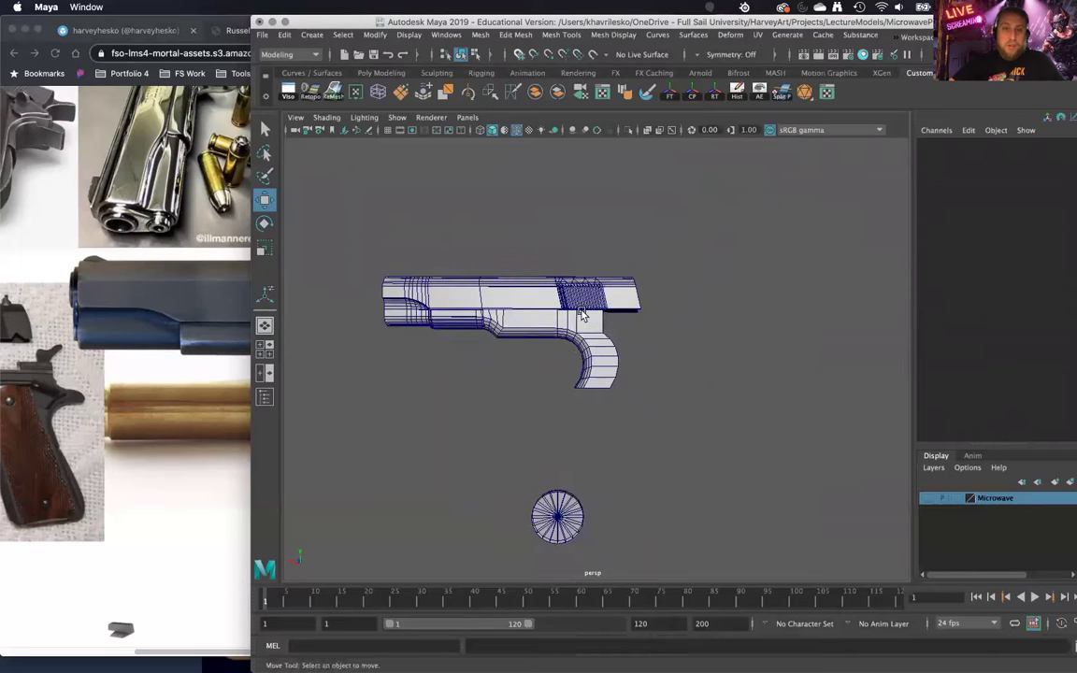
Step: Create a polygon sphere and scale it up uniformly to about 177
{"action": "left_click", "coordinate": [308, 36]}
{"action": "mouse_move", "coordinate": [345, 80]}
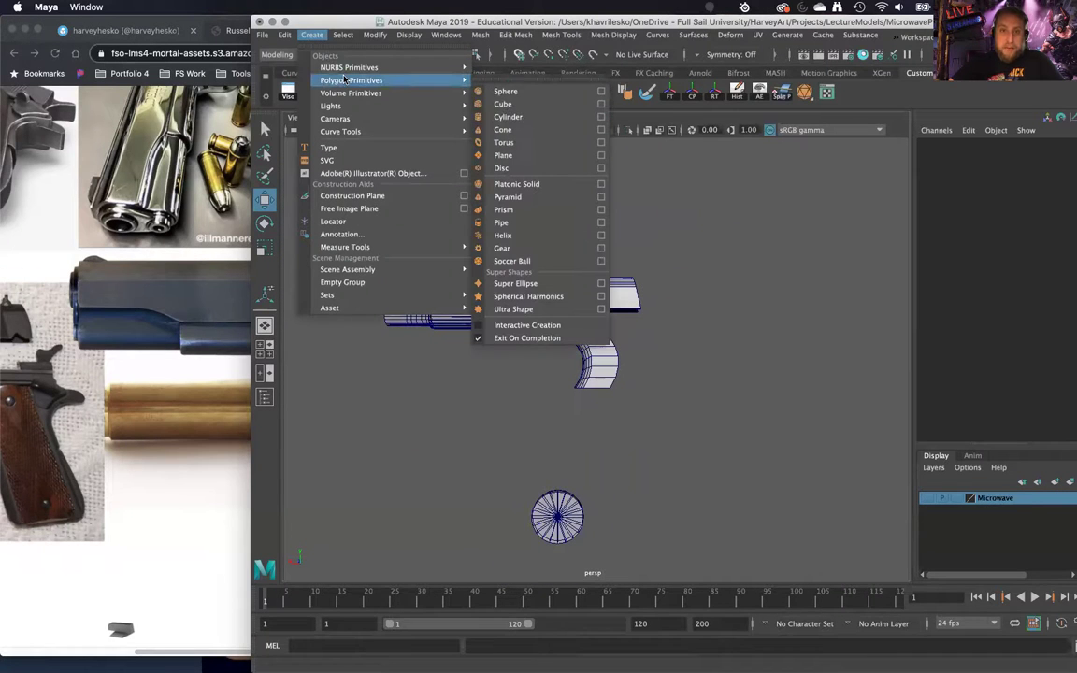
{"action": "left_click", "coordinate": [523, 91]}
{"action": "key", "text": "r"}
{"action": "left_click_drag", "start_coordinate": [472, 334], "coordinate": [523, 338]}
Step: Move the sphere to the inner curve behind the trigger guard, about X -683.6, Y -84.9, Z -186.8, and scale it uniformly to about 80.6
{"action": "key", "text": "w"}
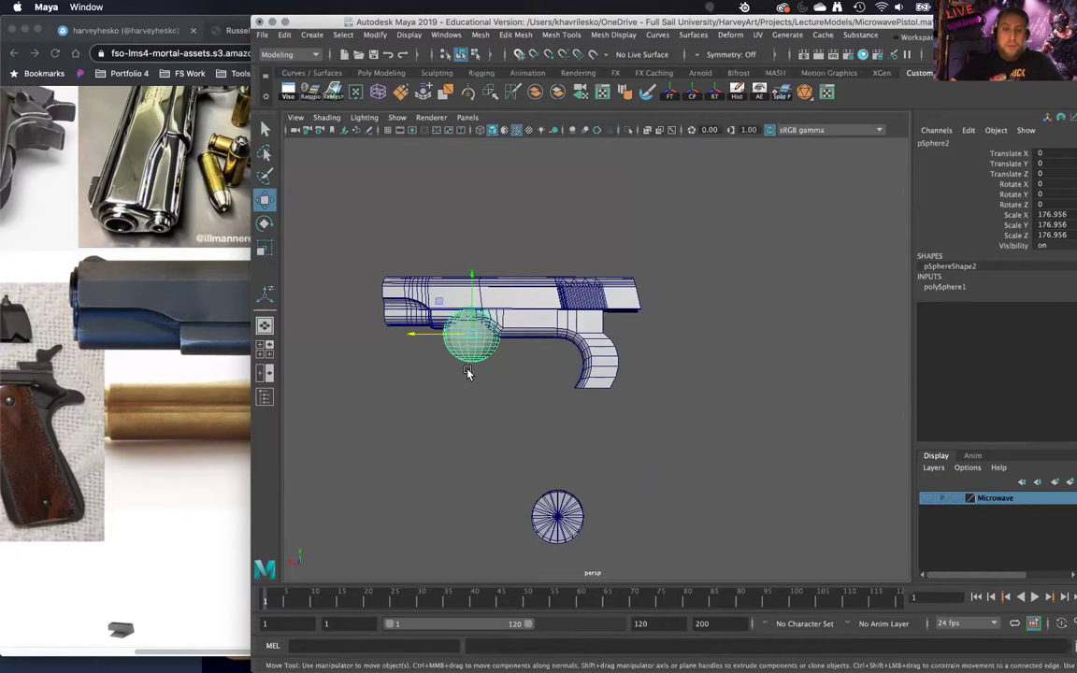
{"action": "left_click_drag", "start_coordinate": [469, 372], "coordinate": [495, 376], "text": "alt"}
{"action": "left_click_drag", "start_coordinate": [469, 306], "coordinate": [474, 337]}
{"action": "left_click_drag", "start_coordinate": [549, 335], "coordinate": [521, 363], "text": "alt"}
{"action": "left_click_drag", "start_coordinate": [587, 304], "coordinate": [587, 300]}
{"action": "right_click_drag", "start_coordinate": [587, 300], "coordinate": [636, 613], "text": "alt"}
{"action": "left_click_drag", "start_coordinate": [630, 387], "coordinate": [629, 456], "text": "alt"}
{"action": "key", "text": "r"}
{"action": "left_click_drag", "start_coordinate": [547, 318], "coordinate": [233, 363]}
Step: Check the 1911 reference photo, tilt the sphere about -23.6 degrees around Z and enlarge it uniformly to about 98.9
{"action": "left_click", "coordinate": [234, 363]}
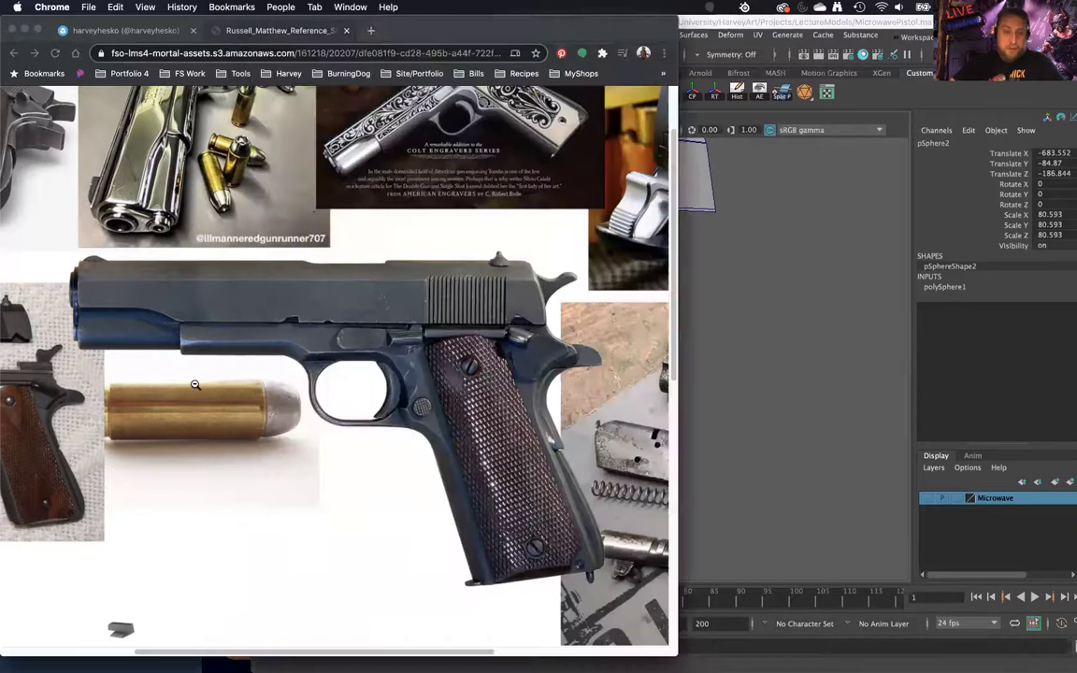
{"action": "left_click", "coordinate": [738, 443]}
{"action": "left_click_drag", "start_coordinate": [704, 435], "coordinate": [585, 512], "text": "alt"}
{"action": "left_click", "coordinate": [601, 280]}
{"action": "key", "text": "r"}
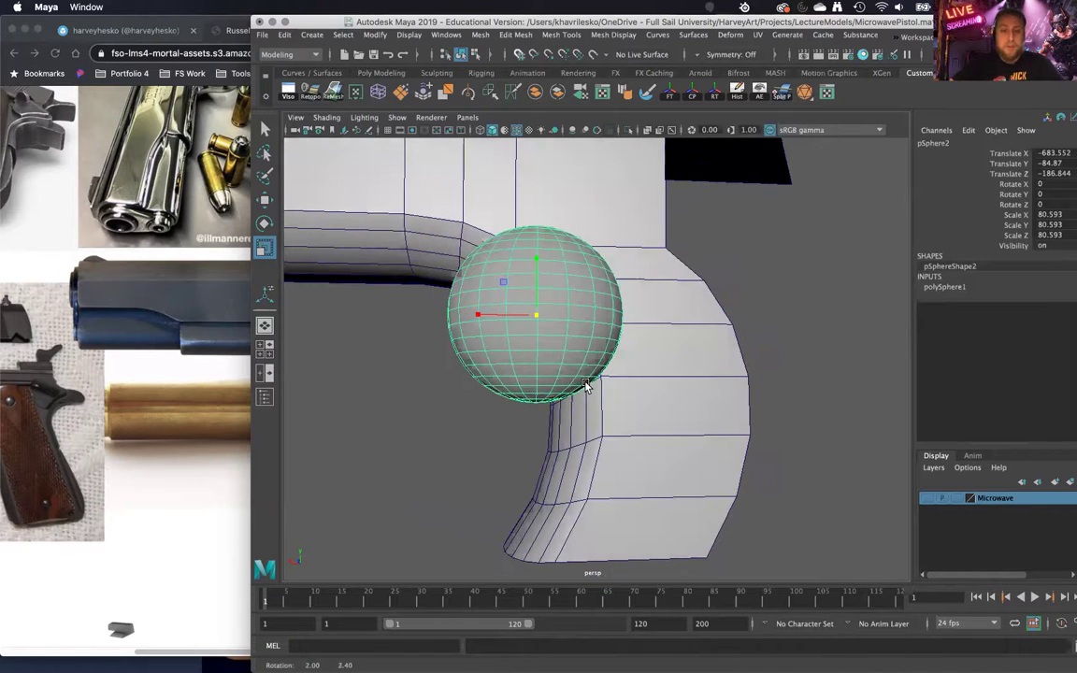
{"action": "key", "text": "e"}
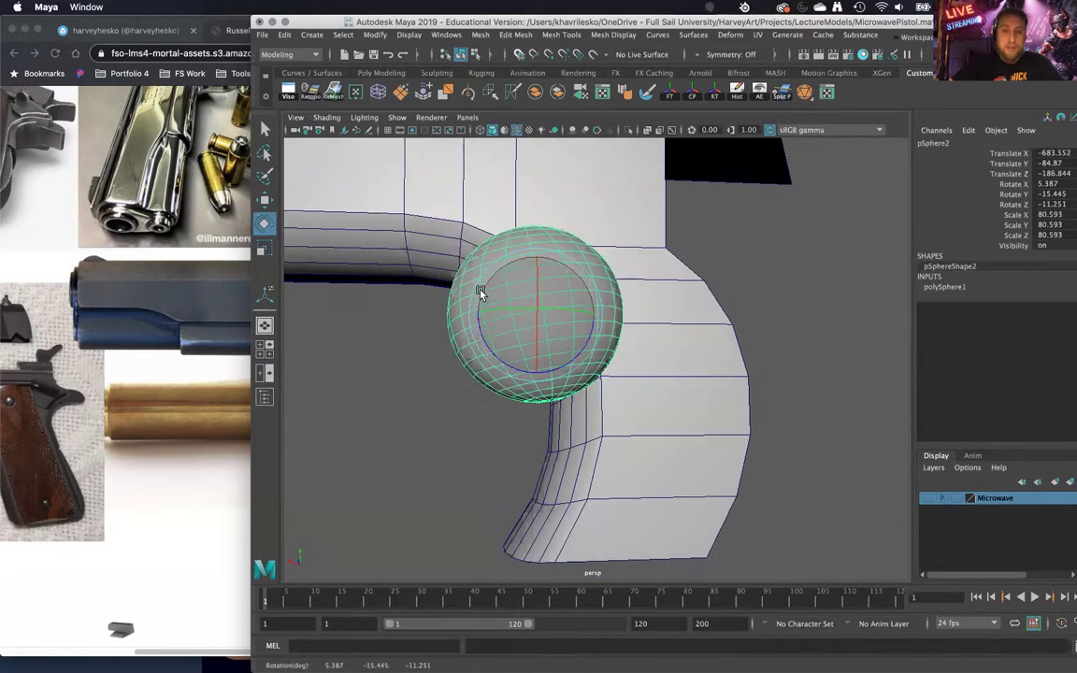
{"action": "mouse_move", "coordinate": [479, 311]}
{"action": "left_mouse_down", "text": "alt"}
{"action": "mouse_move", "coordinate": [619, 312]}
{"action": "mouse_move", "coordinate": [487, 311]}
{"action": "mouse_move", "coordinate": [593, 281]}
{"action": "mouse_move", "coordinate": [617, 297]}
{"action": "mouse_move", "coordinate": [572, 315]}
{"action": "mouse_move", "coordinate": [505, 308]}
{"action": "mouse_move", "coordinate": [478, 282]}
{"action": "mouse_move", "coordinate": [478, 293]}
{"action": "left_mouse_up", "text": "alt"}
{"action": "key", "text": "r"}
{"action": "left_click_drag", "start_coordinate": [533, 321], "coordinate": [560, 323]}
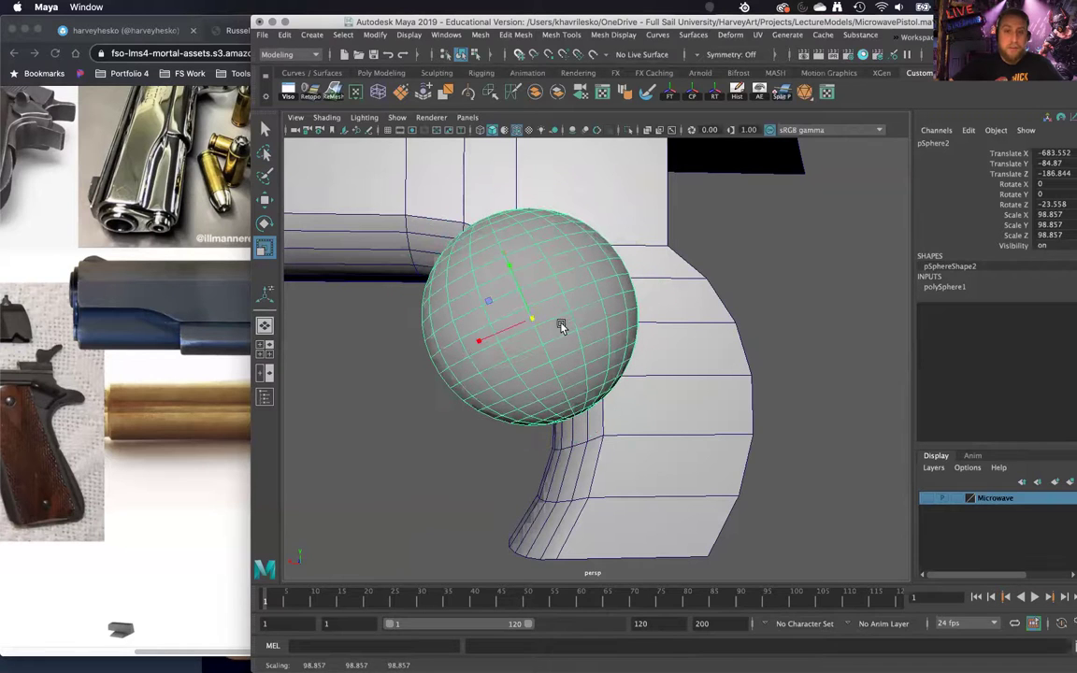
Step: Fit the sphere into the frame's inner curve at about X -709.7, Y -101.5, Z -83.6, with a uniform scale of about 112
{"action": "key", "text": "w"}
{"action": "left_click_drag", "start_coordinate": [513, 269], "coordinate": [523, 299]}
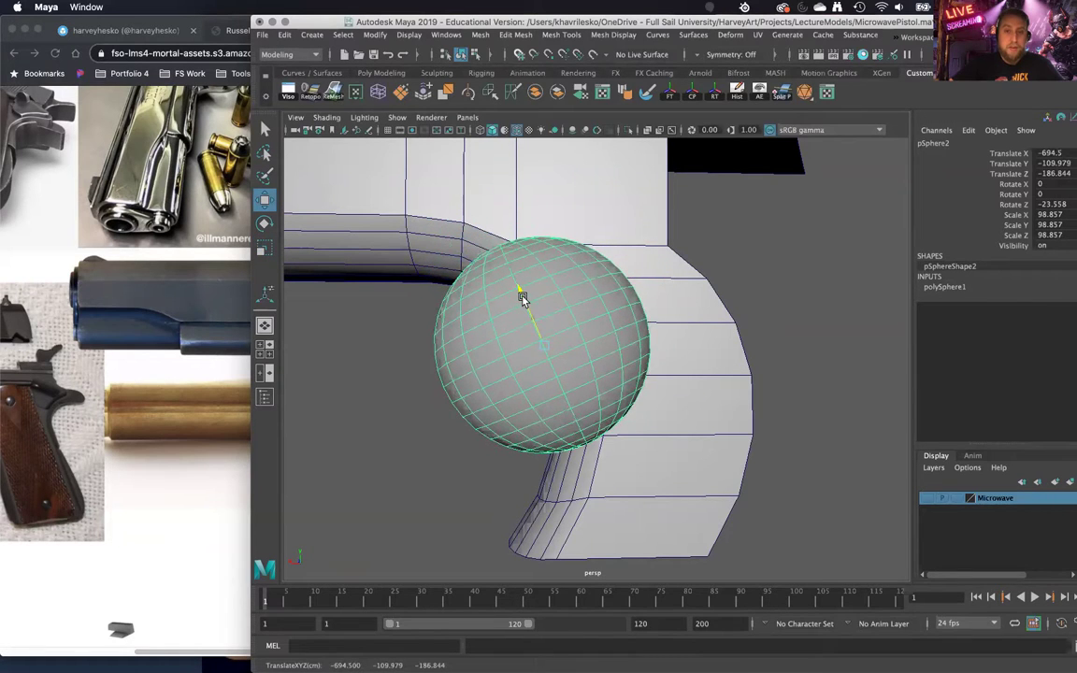
{"action": "left_click_drag", "start_coordinate": [486, 365], "coordinate": [378, 368]}
{"action": "key", "text": "r"}
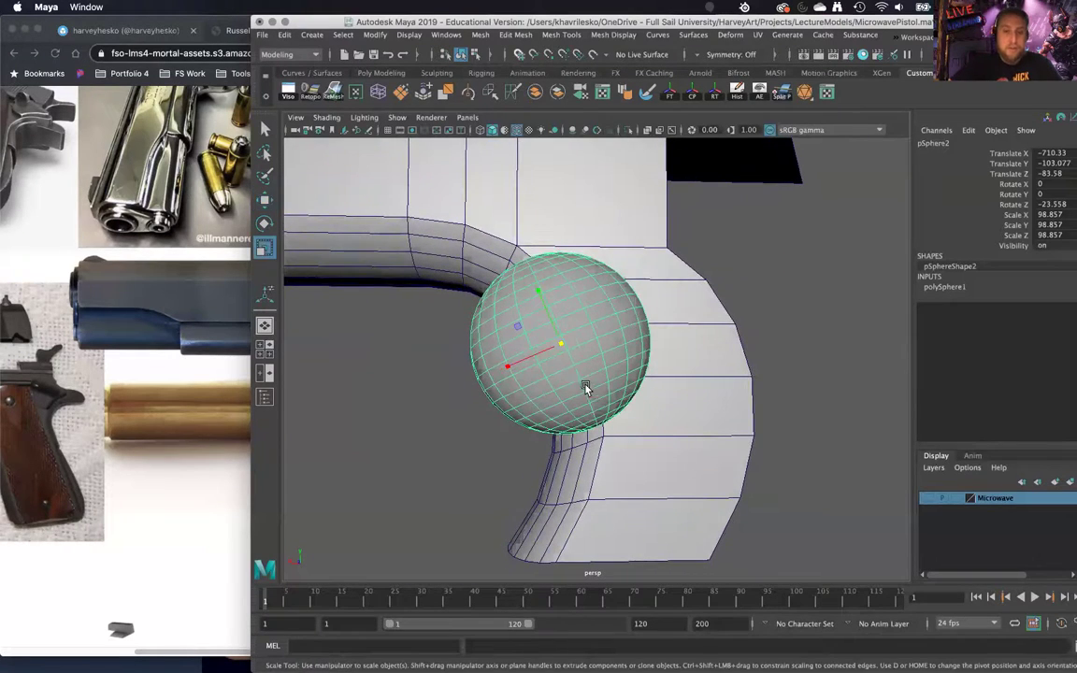
{"action": "left_click_drag", "start_coordinate": [558, 347], "coordinate": [620, 379], "text": "alt"}
{"action": "left_click_drag", "start_coordinate": [548, 342], "coordinate": [971, 268]}
{"action": "key", "text": "w"}
{"action": "left_click_drag", "start_coordinate": [750, 338], "coordinate": [654, 345], "text": "alt"}
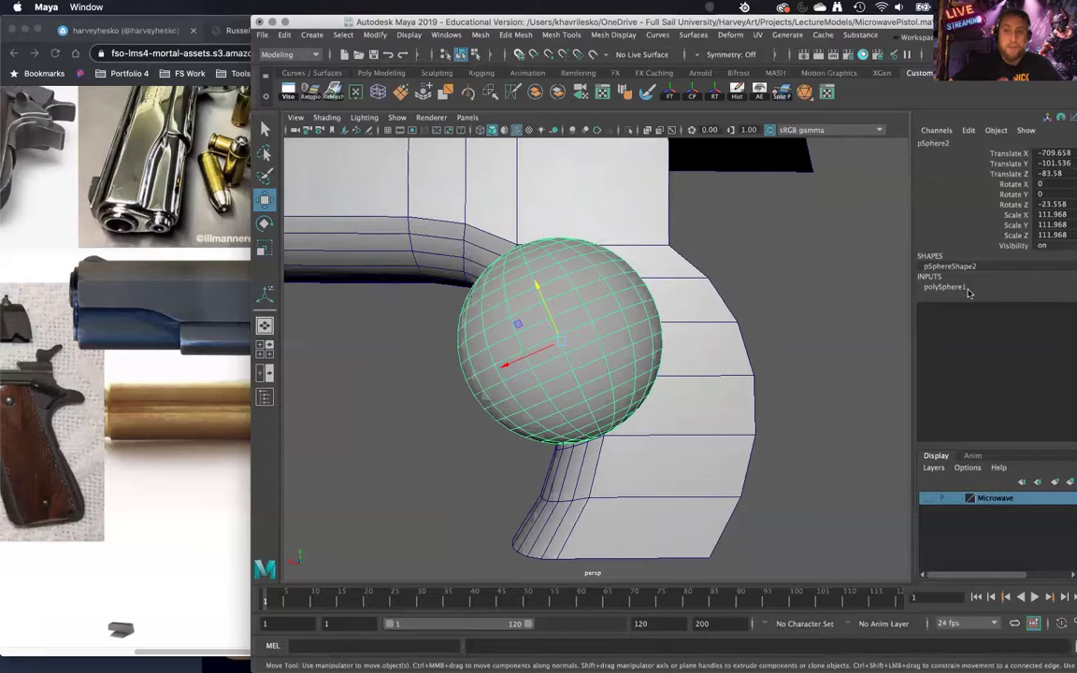
Step: Set the sphere's Subdivisions Height to 7
{"action": "left_click", "coordinate": [958, 288]}
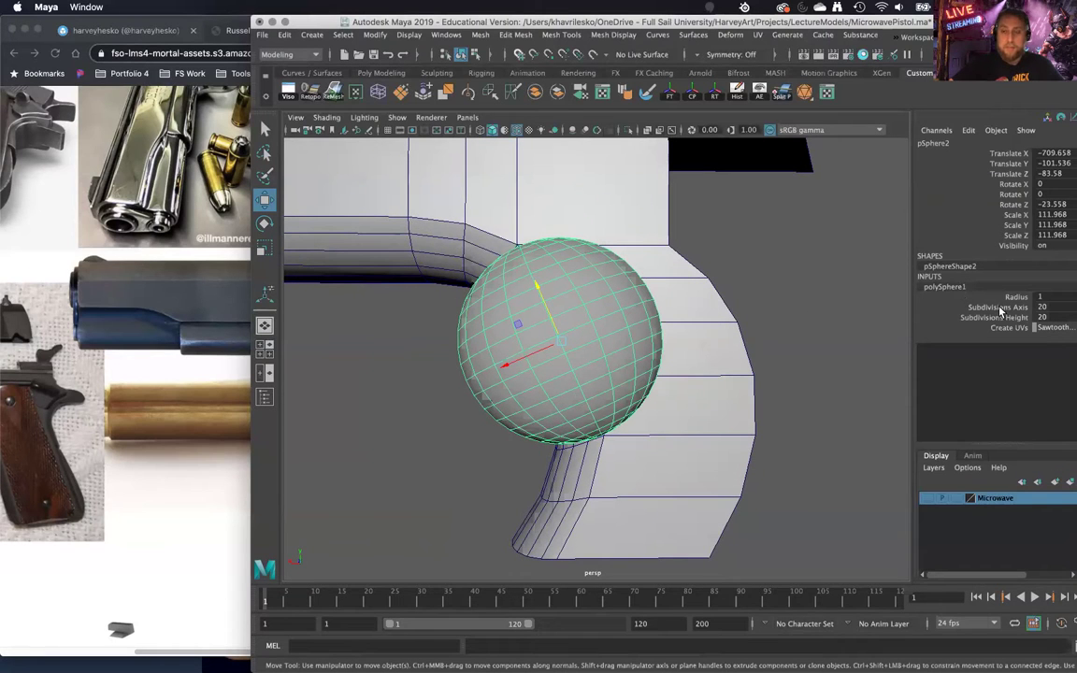
{"action": "left_click", "coordinate": [999, 308]}
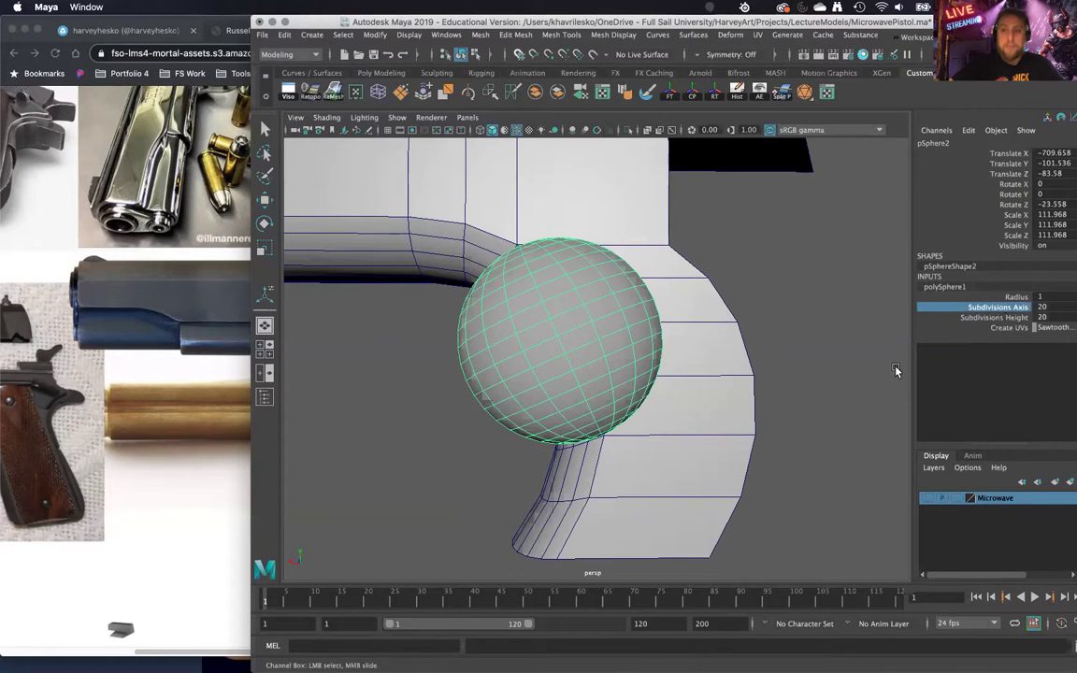
{"action": "left_click", "coordinate": [1013, 319]}
{"action": "middle_click_drag", "start_coordinate": [839, 368], "coordinate": [752, 371]}
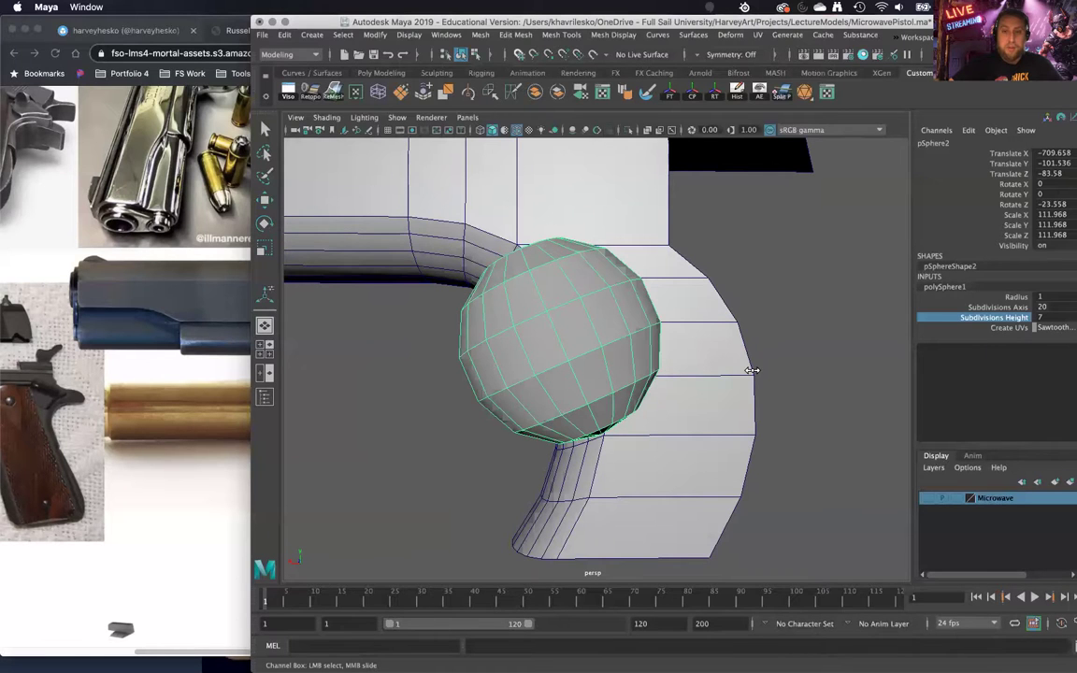
Step: Move the sphere sideways clear of the frame to about Z -229.5 and check the reference photo
{"action": "left_click_drag", "start_coordinate": [797, 377], "coordinate": [817, 307], "text": "alt"}
{"action": "left_click_drag", "start_coordinate": [907, 322], "coordinate": [732, 383], "text": "alt"}
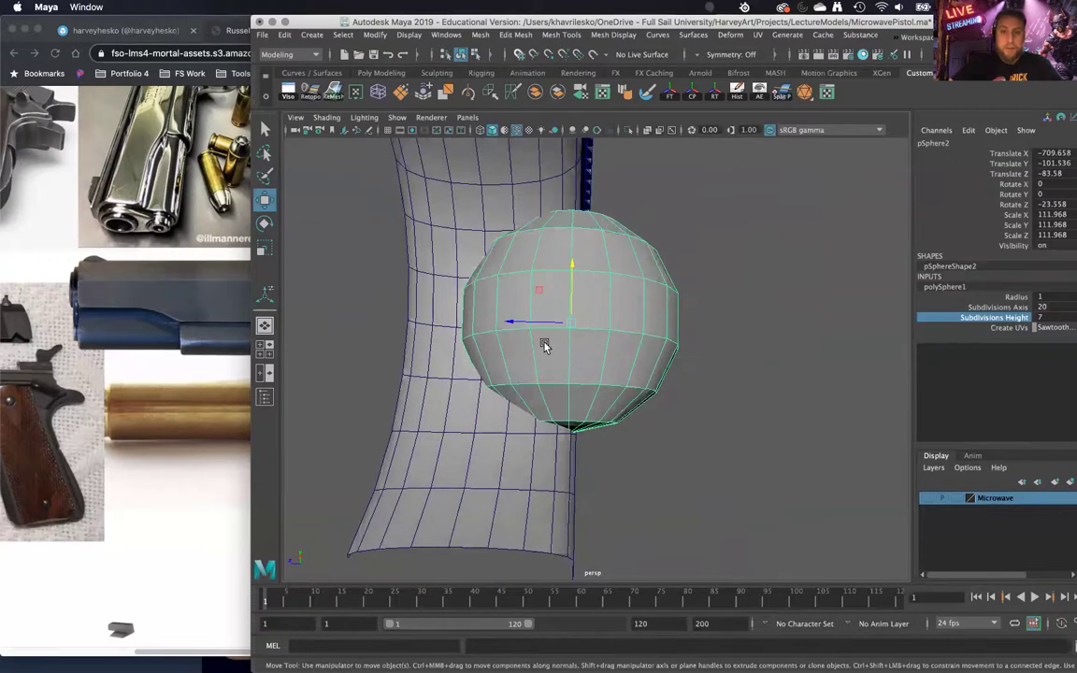
{"action": "left_click_drag", "start_coordinate": [520, 325], "coordinate": [618, 451]}
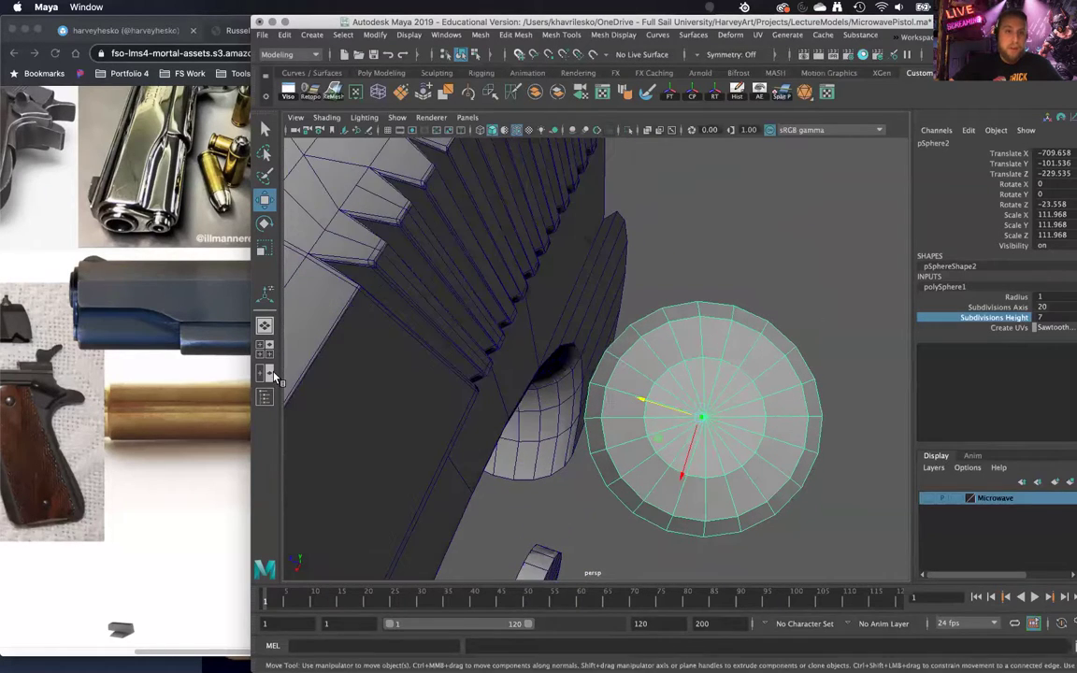
{"action": "left_click", "coordinate": [201, 378]}
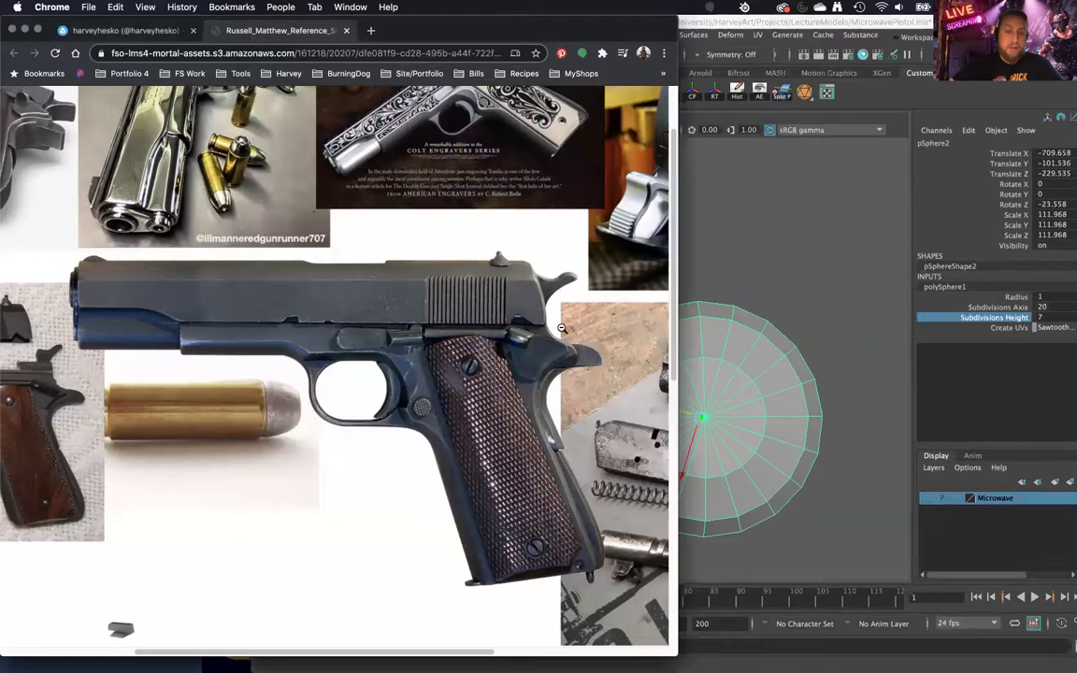
{"action": "left_click", "coordinate": [745, 267]}
{"action": "left_click_drag", "start_coordinate": [721, 320], "coordinate": [638, 364], "text": "alt"}
Step: Detach the sphere's mesh along two pole-to-pole edge lines that bound a quarter wedge facing the frame
{"action": "left_click", "coordinate": [694, 378]}
{"action": "right_click_drag", "start_coordinate": [638, 306], "coordinate": [632, 354]}
{"action": "left_click", "coordinate": [608, 376]}
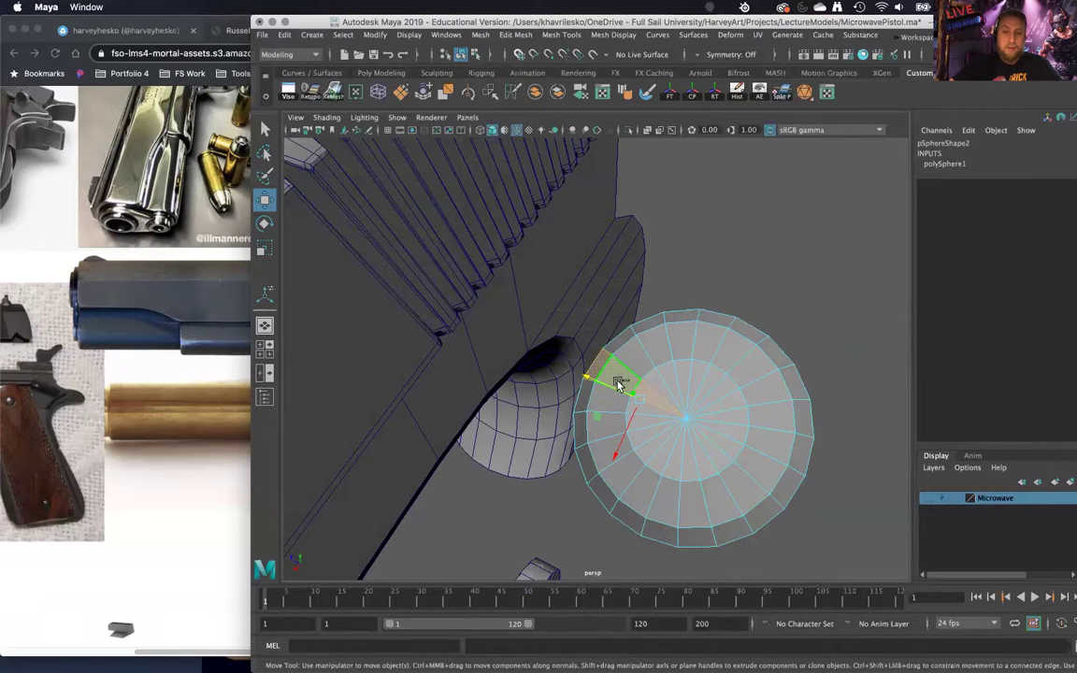
{"action": "left_click_drag", "start_coordinate": [638, 409], "coordinate": [596, 411], "text": "alt"}
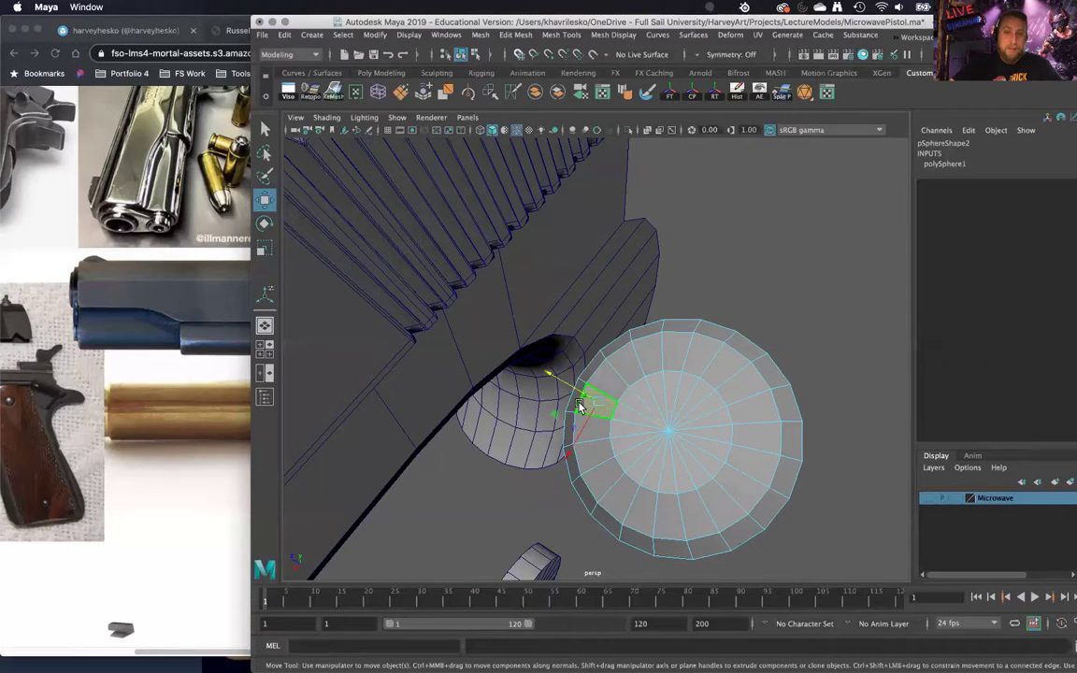
{"action": "right_click_drag", "start_coordinate": [616, 307], "coordinate": [627, 293]}
{"action": "right_click_drag", "start_coordinate": [636, 385], "coordinate": [637, 408]}
{"action": "left_click", "coordinate": [644, 408]}
{"action": "right_click", "coordinate": [643, 408], "text": "shift"}
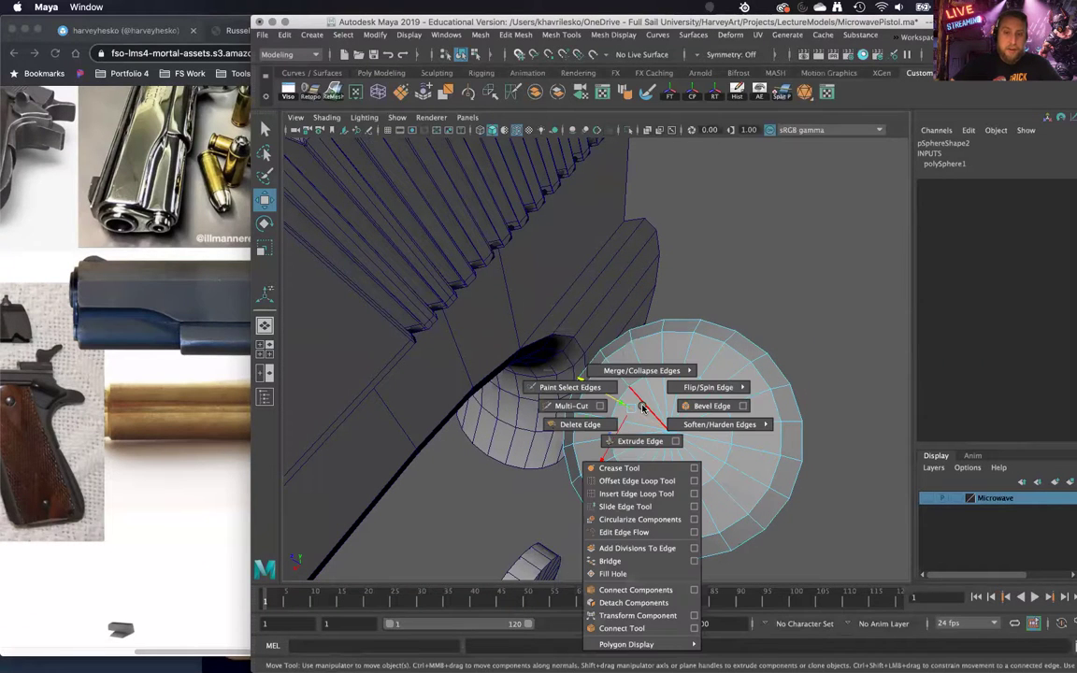
{"action": "left_click", "coordinate": [627, 604]}
{"action": "left_click_drag", "start_coordinate": [688, 387], "coordinate": [668, 409], "text": "alt"}
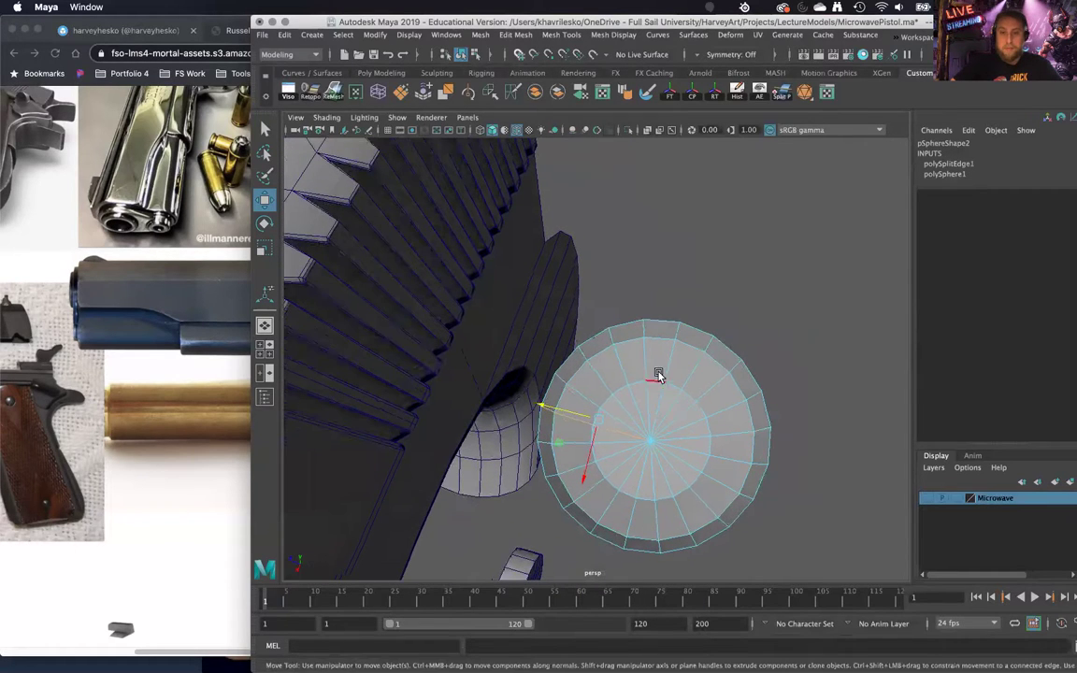
{"action": "right_click_drag", "start_coordinate": [693, 383], "coordinate": [672, 440], "text": "shift"}
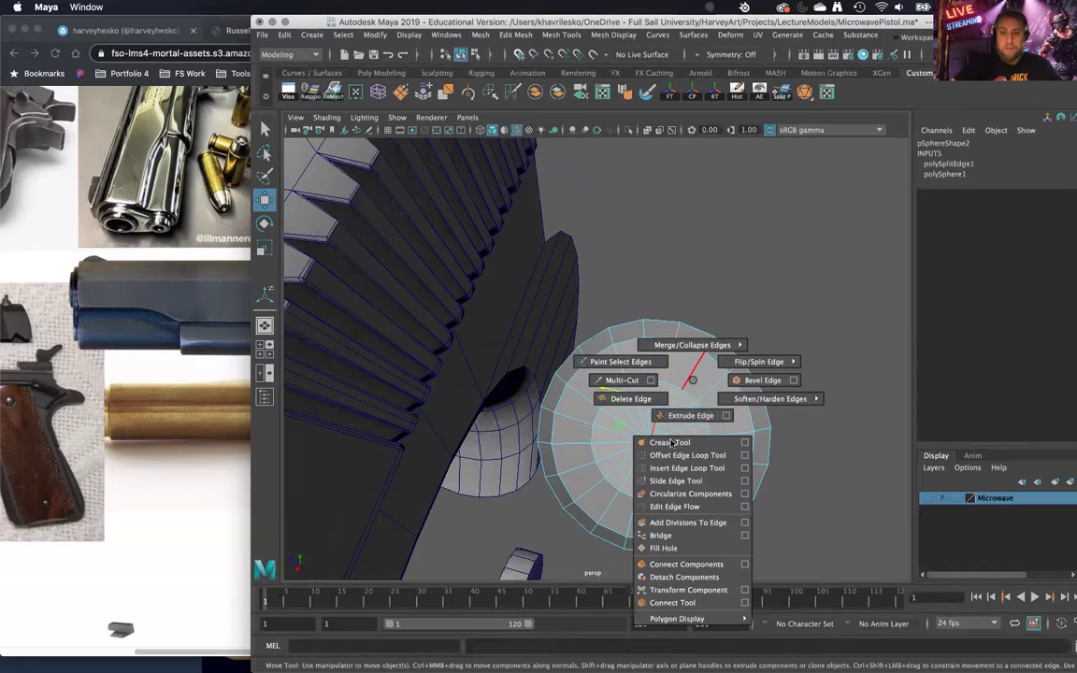
{"action": "right_click_drag", "start_coordinate": [677, 577], "coordinate": [676, 578], "text": "shift"}
Step: Delete the larger detached part of the sphere, keeping the quarter wedge, and return to object selection
{"action": "right_click_drag", "start_coordinate": [713, 306], "coordinate": [728, 356]}
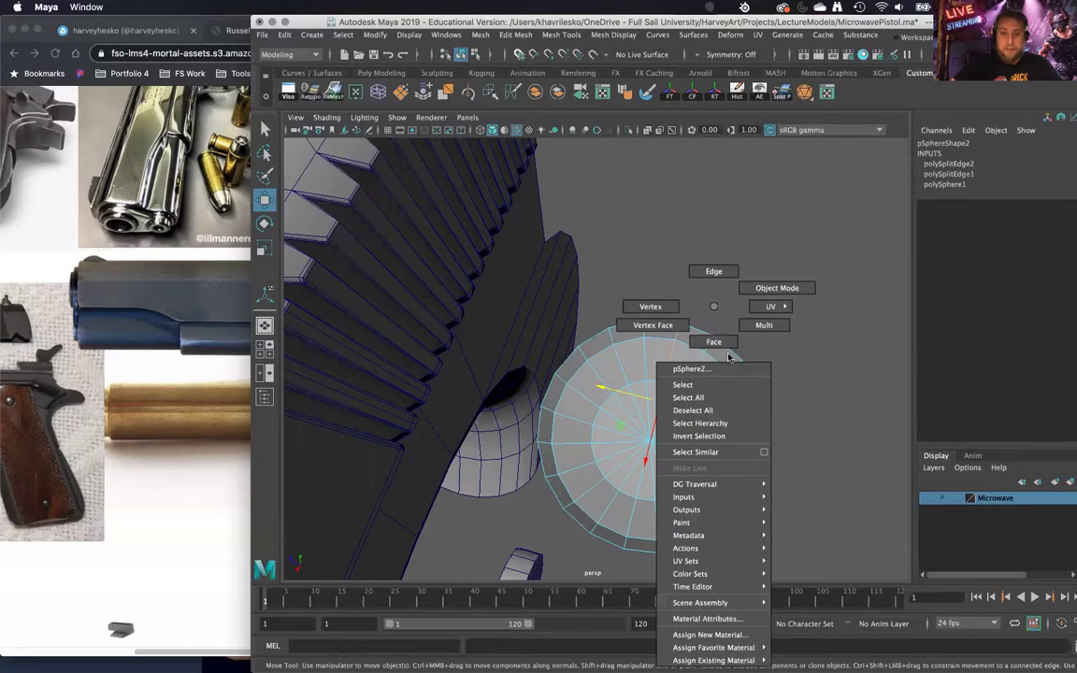
{"action": "right_click_drag", "start_coordinate": [720, 403], "coordinate": [720, 402]}
{"action": "key", "text": "Delete"}
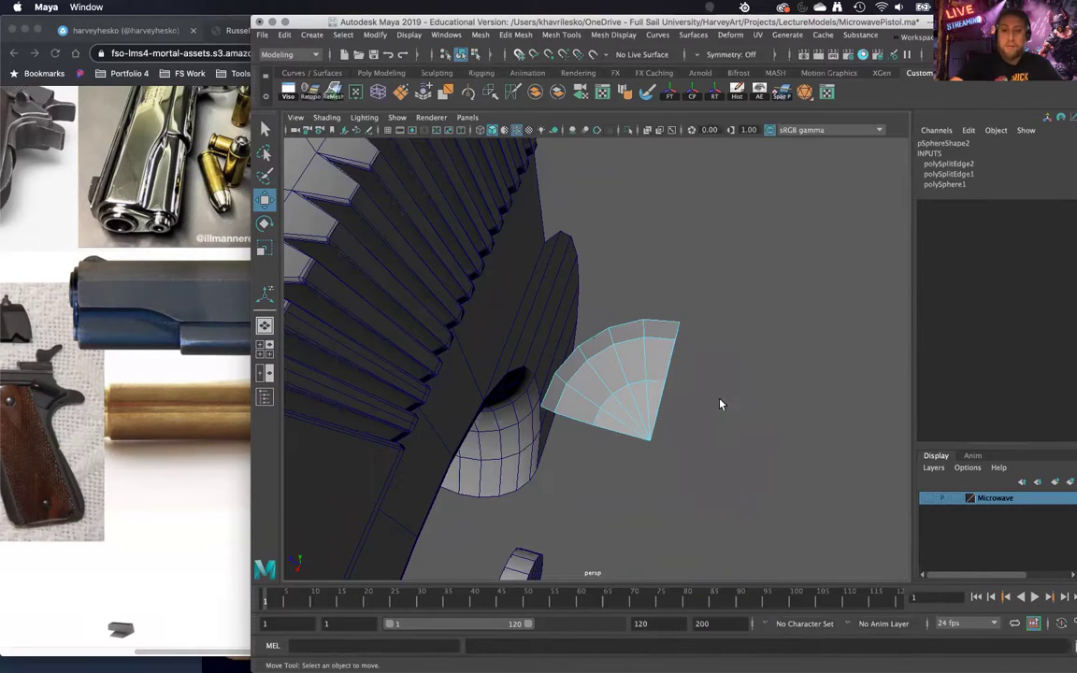
{"action": "left_click_drag", "start_coordinate": [666, 379], "coordinate": [625, 306], "text": "alt"}
{"action": "right_click_drag", "start_coordinate": [606, 308], "coordinate": [629, 334]}
Step: Reverse the normals of the quarter-sphere shell
{"action": "left_click_drag", "start_coordinate": [693, 329], "coordinate": [620, 391], "text": "alt"}
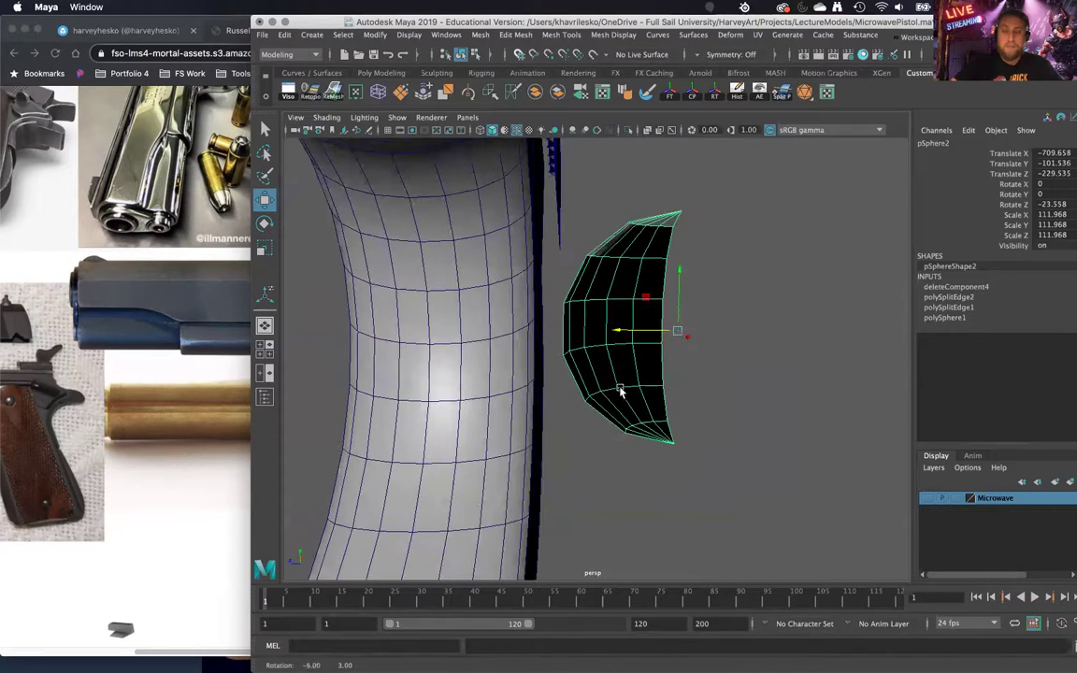
{"action": "left_click", "coordinate": [610, 36]}
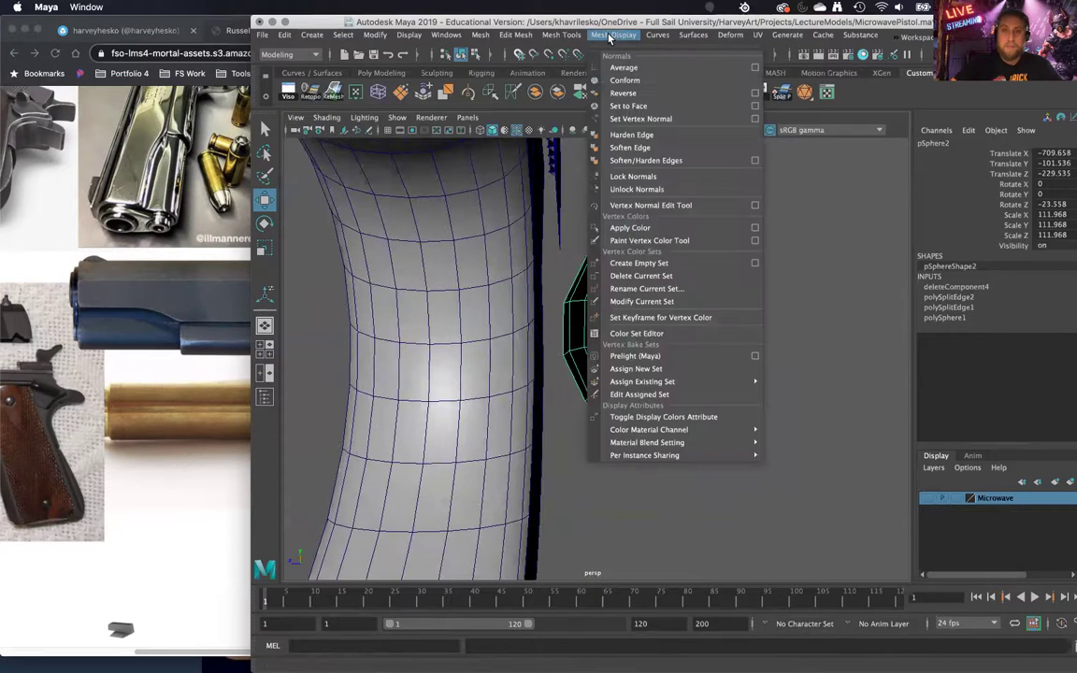
{"action": "left_click", "coordinate": [631, 92]}
Step: Freeze the quarter sphere's transformations and delete its construction history
{"action": "left_click", "coordinate": [727, 296]}
{"action": "left_click", "coordinate": [665, 273]}
{"action": "left_click_drag", "start_coordinate": [663, 291], "coordinate": [670, 295], "text": "alt"}
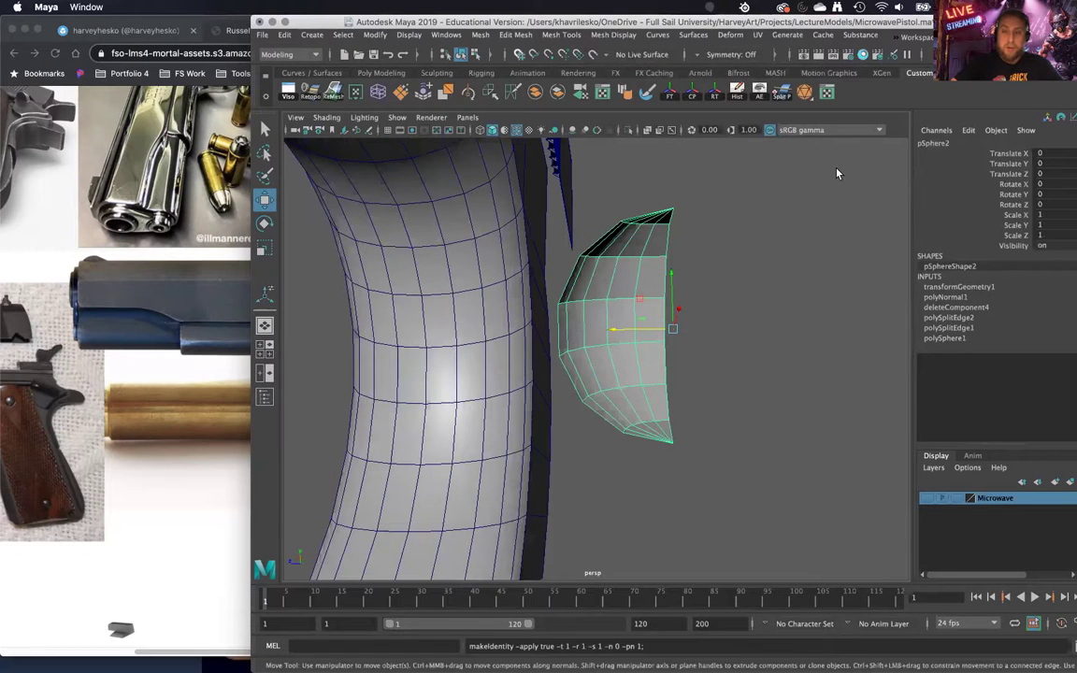
{"action": "left_click", "coordinate": [737, 91]}
Step: Flatten the quarter sphere along Z to a scale of about 0.495
{"action": "left_click_drag", "start_coordinate": [692, 310], "coordinate": [702, 317], "text": "alt"}
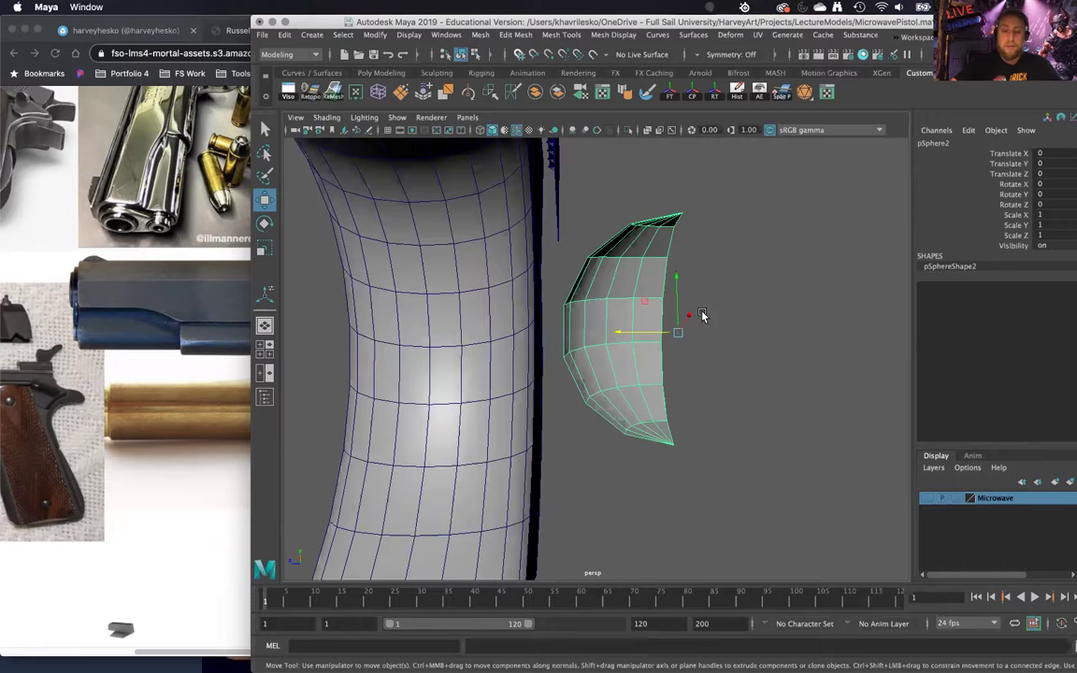
{"action": "left_click_drag", "start_coordinate": [625, 334], "coordinate": [568, 356]}
{"action": "key", "text": "z"}
Step: Set the Rotate tool's axis orientation to Object and start editing the quarter sphere's pivot
{"action": "key", "text": "e"}
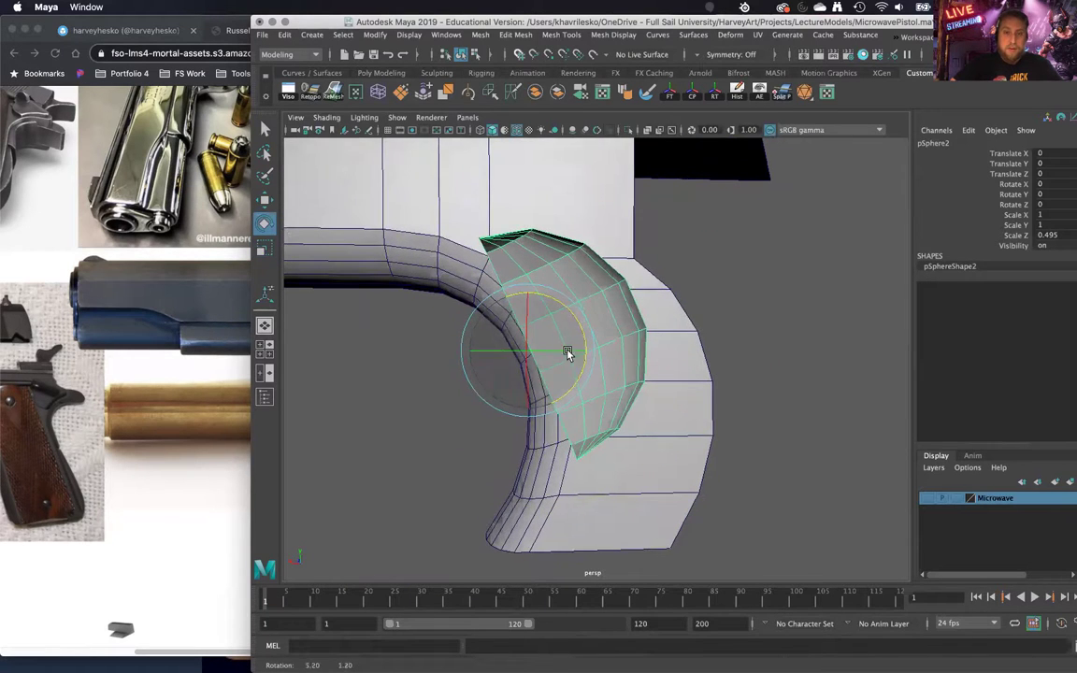
{"action": "double_click", "coordinate": [266, 224]}
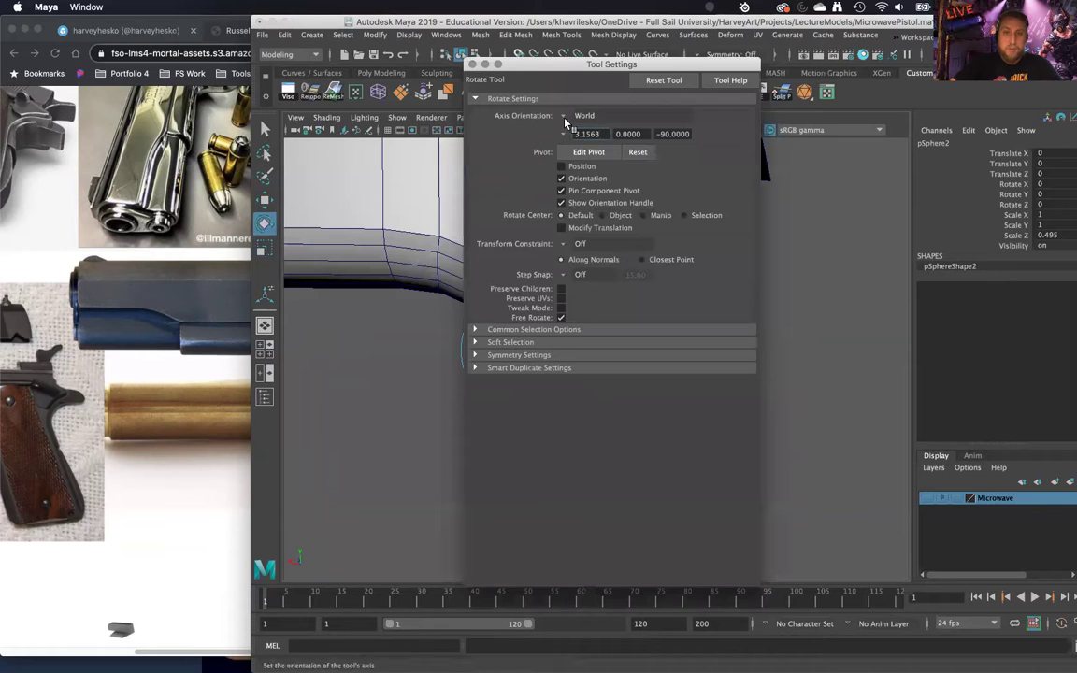
{"action": "left_click_drag", "start_coordinate": [517, 65], "coordinate": [739, 166]}
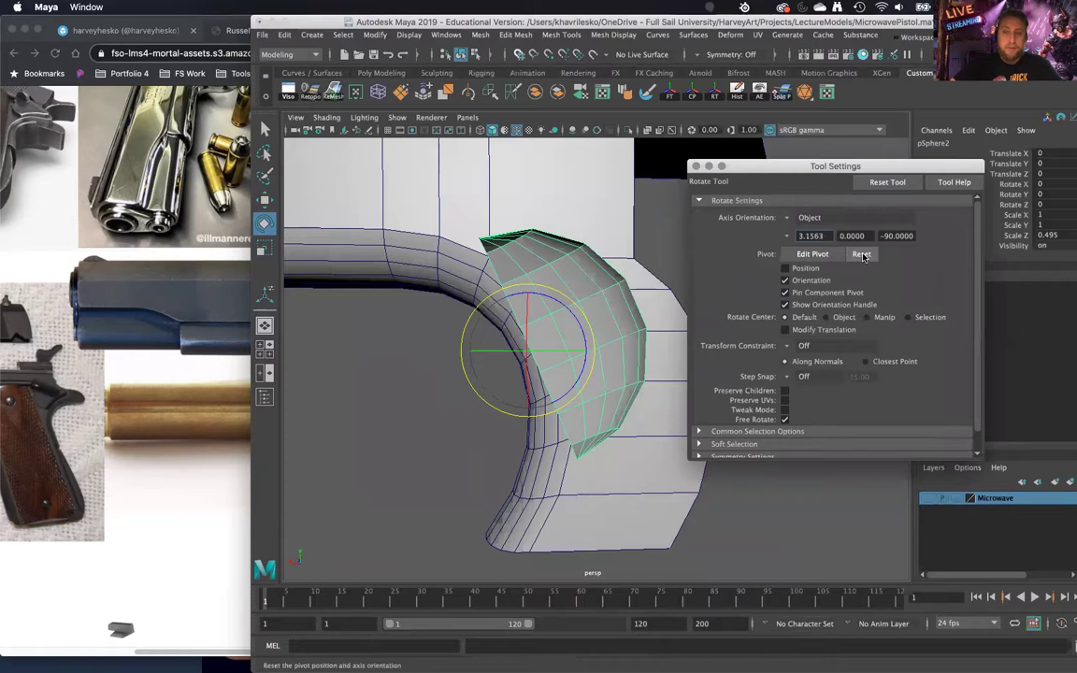
{"action": "mouse_move", "coordinate": [603, 420]}
{"action": "left_mouse_down", "text": "alt"}
{"action": "mouse_move", "coordinate": [598, 372]}
{"action": "mouse_move", "coordinate": [620, 380]}
{"action": "mouse_move", "coordinate": [602, 421]}
{"action": "left_mouse_up", "text": "alt"}
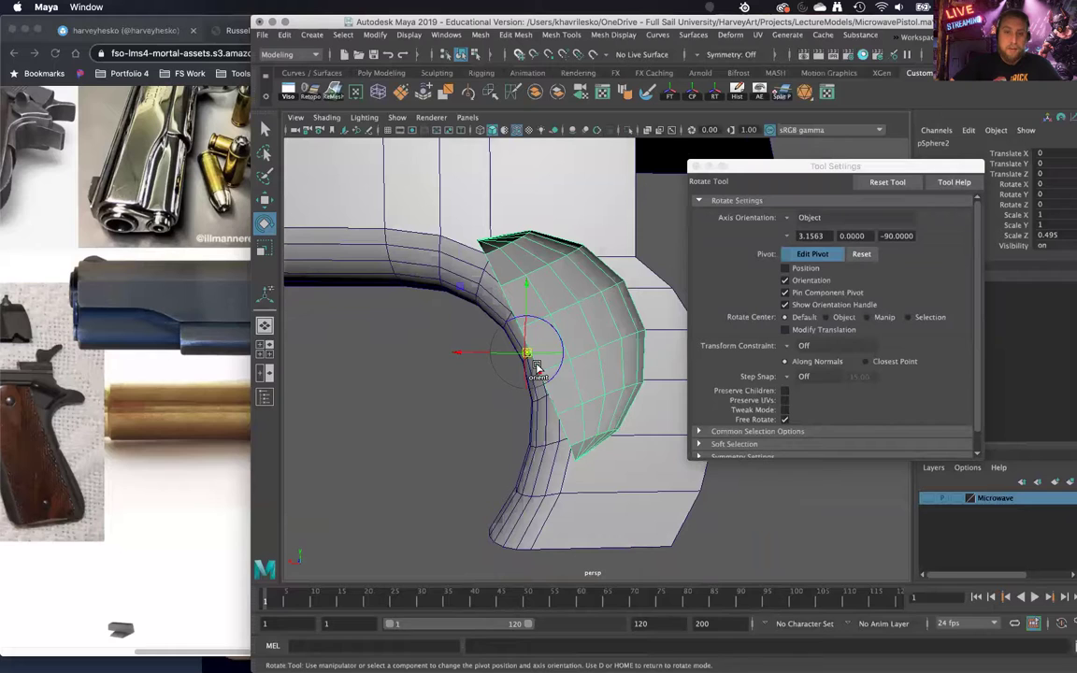
Step: Leave pivot editing and pick an edge on the quarter sphere's straight open side
{"action": "right_click", "coordinate": [595, 341]}
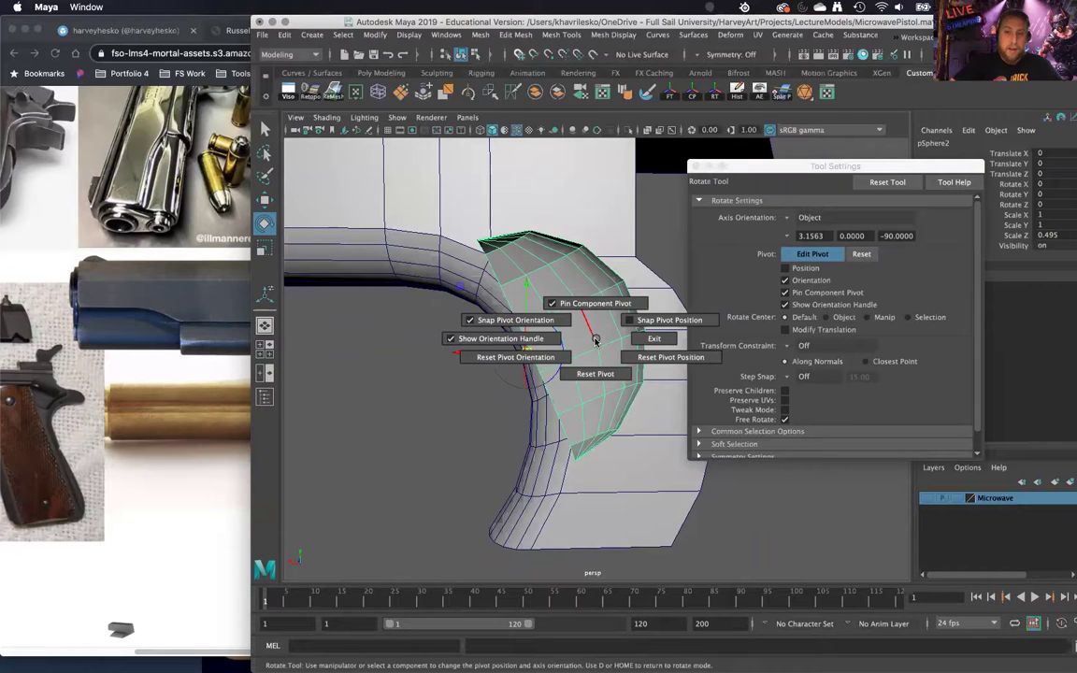
{"action": "right_click", "coordinate": [608, 325]}
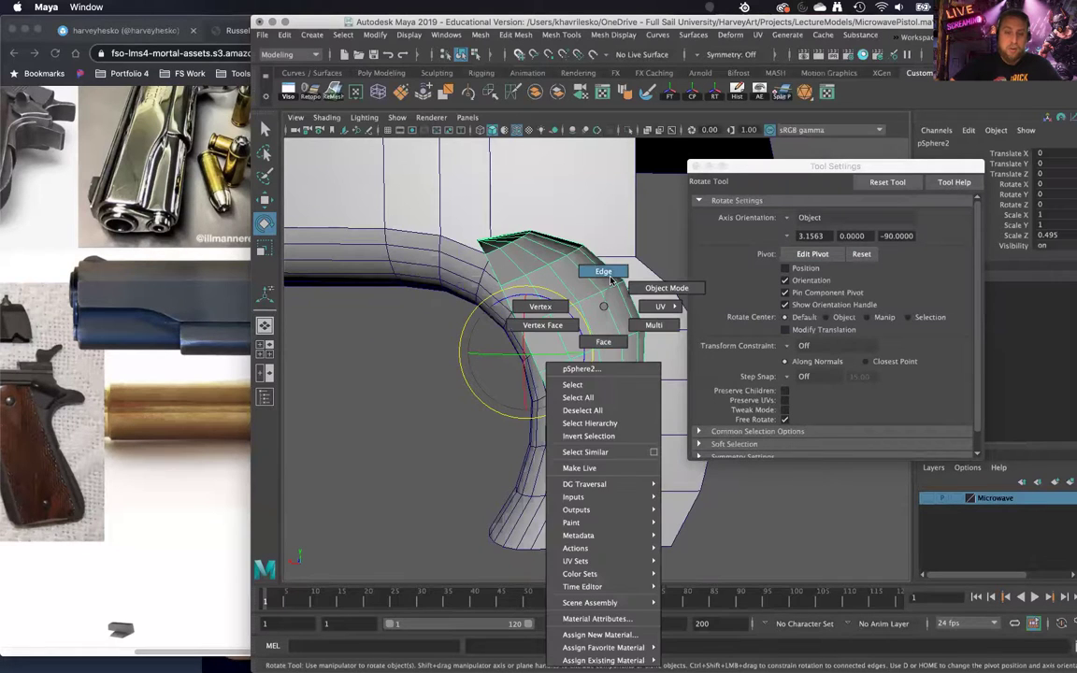
{"action": "left_click", "coordinate": [610, 277]}
{"action": "left_click", "coordinate": [531, 352]}
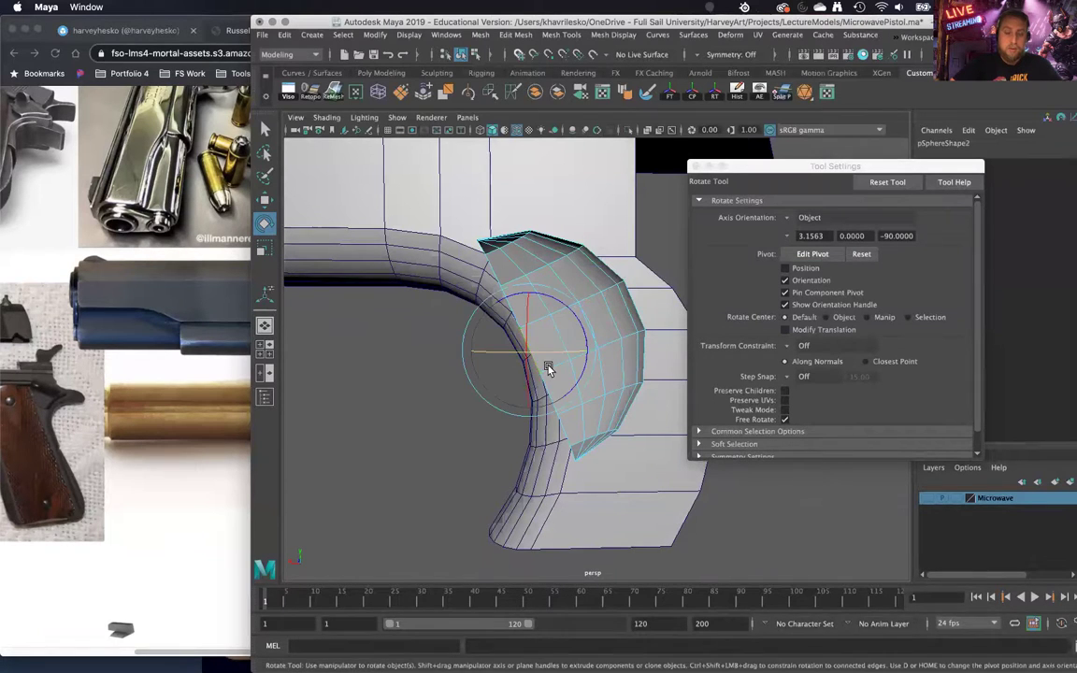
Step: Return the partial sphere to object mode and scale it along its depth axis into a shallower shape
{"action": "right_click", "coordinate": [612, 333]}
{"action": "left_click", "coordinate": [654, 287]}
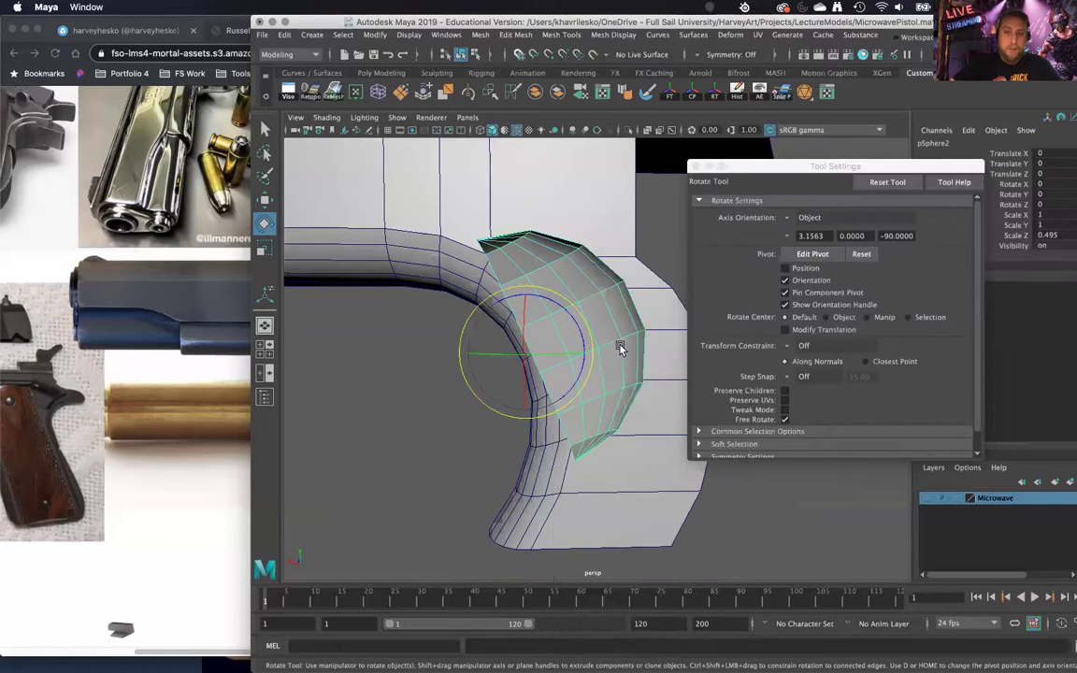
{"action": "left_click_drag", "start_coordinate": [606, 380], "coordinate": [586, 290], "text": "alt"}
{"action": "key", "text": "r"}
{"action": "left_click_drag", "start_coordinate": [558, 370], "coordinate": [487, 371], "text": "alt"}
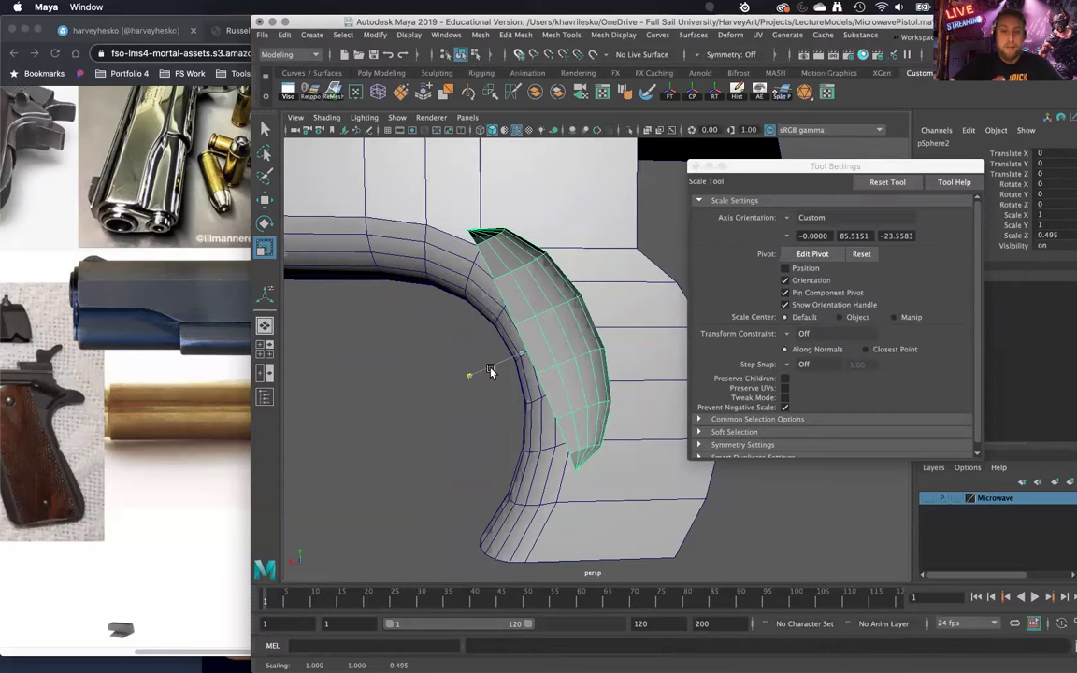
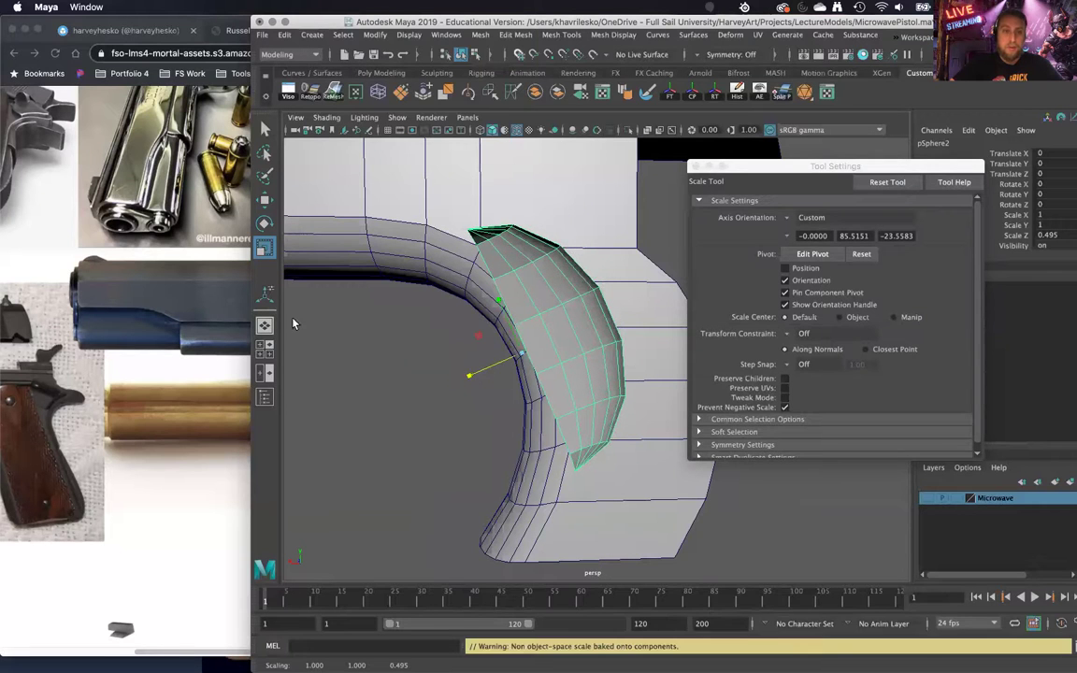
{"action": "left_click_drag", "start_coordinate": [442, 19], "coordinate": [470, 19]}
{"action": "left_click_drag", "start_coordinate": [377, 6], "coordinate": [328, 6]}
{"action": "left_click_drag", "start_coordinate": [472, 374], "coordinate": [419, 261]}
{"action": "left_click_drag", "start_coordinate": [530, 337], "coordinate": [603, 373], "text": "alt"}
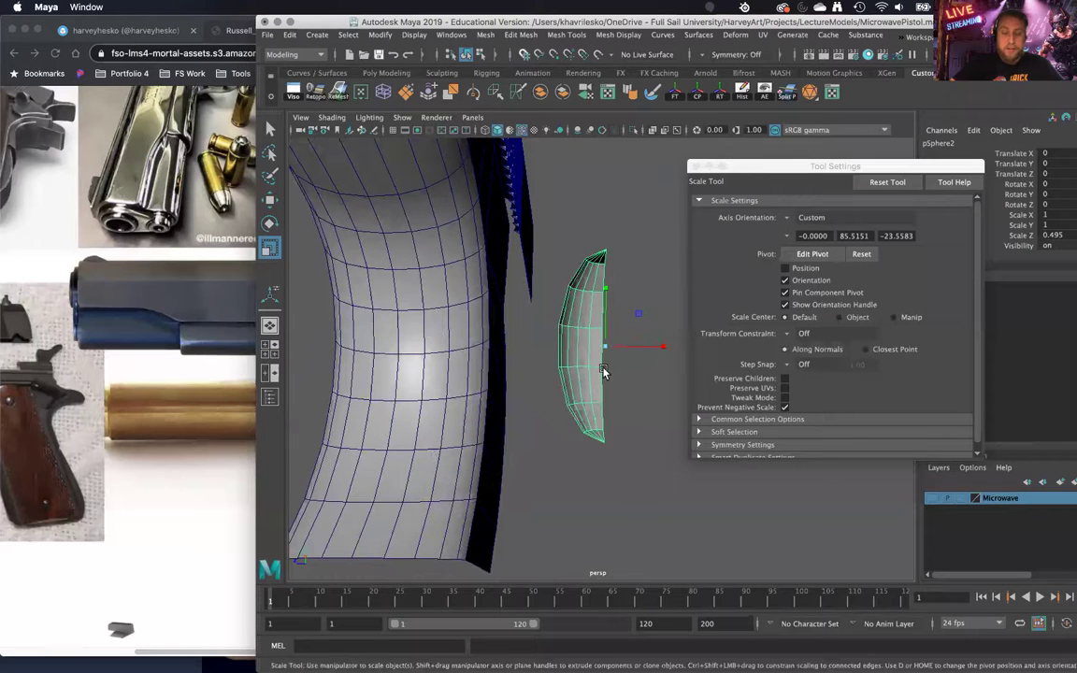
{"action": "left_click_drag", "start_coordinate": [660, 348], "coordinate": [526, 378], "text": "alt"}
{"action": "mouse_move", "coordinate": [437, 21]}
{"action": "left_mouse_down"}
{"action": "mouse_move", "coordinate": [668, 7]}
{"action": "mouse_move", "coordinate": [427, 8]}
{"action": "left_mouse_up"}
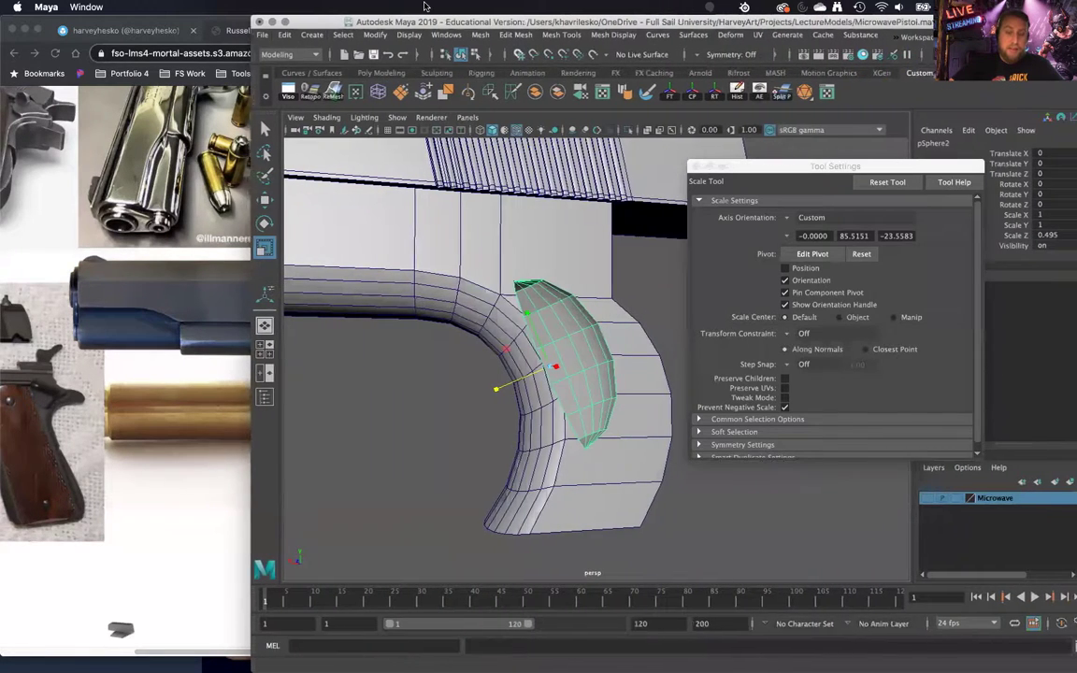
{"action": "left_click_drag", "start_coordinate": [442, 299], "coordinate": [555, 288], "text": "alt"}
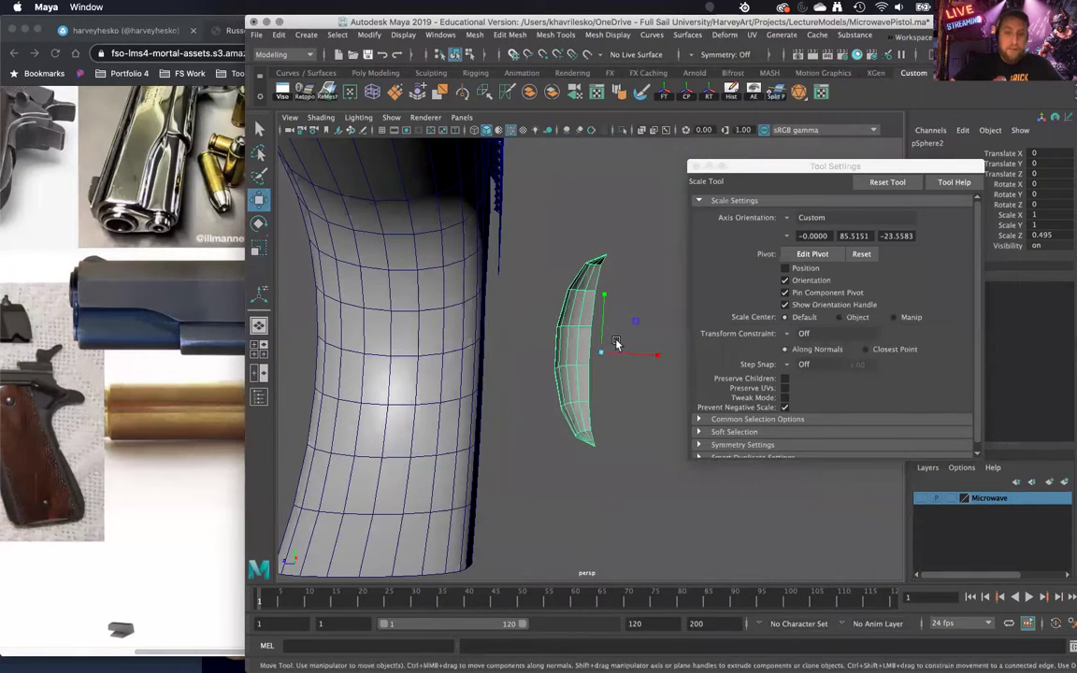
Step: Move the flattened sphere about 139 units along Z, into the side of the pistol frame beside its curved corner
{"action": "key", "text": "w"}
{"action": "left_click_drag", "start_coordinate": [657, 354], "coordinate": [588, 391]}
{"action": "left_click_drag", "start_coordinate": [523, 363], "coordinate": [469, 386], "text": "alt"}
{"action": "right_click_drag", "start_coordinate": [470, 386], "coordinate": [545, 335], "text": "alt"}
{"action": "left_click_drag", "start_coordinate": [545, 335], "coordinate": [548, 375], "text": "alt"}
{"action": "right_click_drag", "start_coordinate": [548, 375], "coordinate": [535, 298], "text": "alt"}
{"action": "left_click_drag", "start_coordinate": [534, 297], "coordinate": [556, 351], "text": "alt"}
{"action": "middle_click_drag", "start_coordinate": [557, 351], "coordinate": [556, 311], "text": "alt"}
{"action": "left_click_drag", "start_coordinate": [555, 310], "coordinate": [563, 387], "text": "alt"}
{"action": "right_click_drag", "start_coordinate": [563, 387], "coordinate": [561, 370], "text": "alt"}
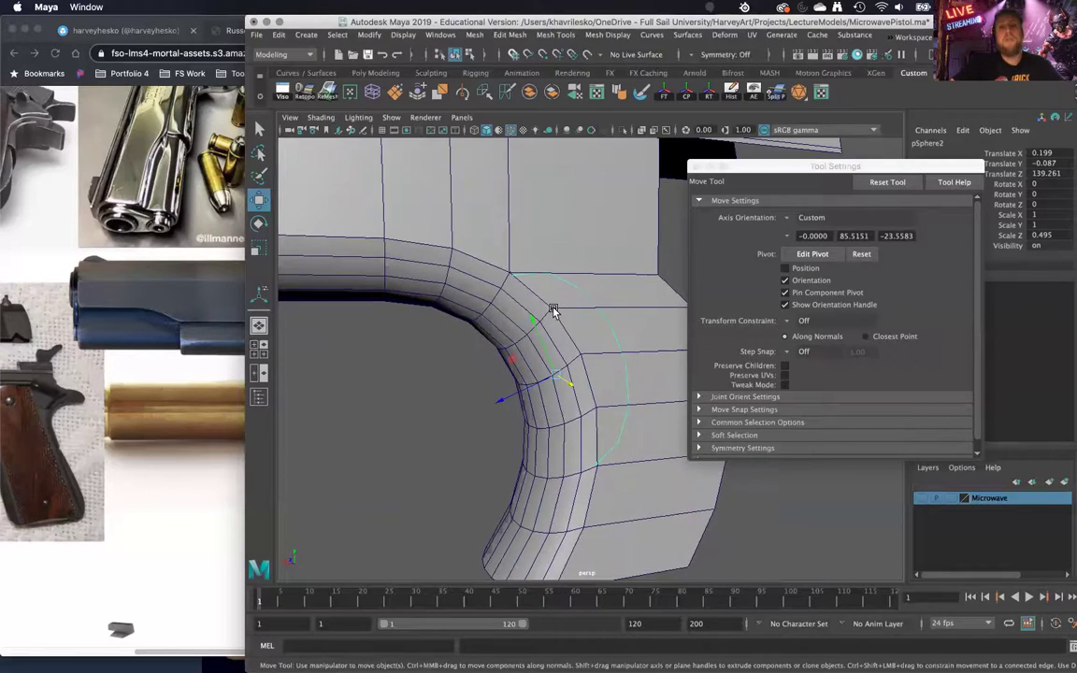
{"action": "left_click_drag", "start_coordinate": [560, 372], "coordinate": [474, 377], "text": "alt"}
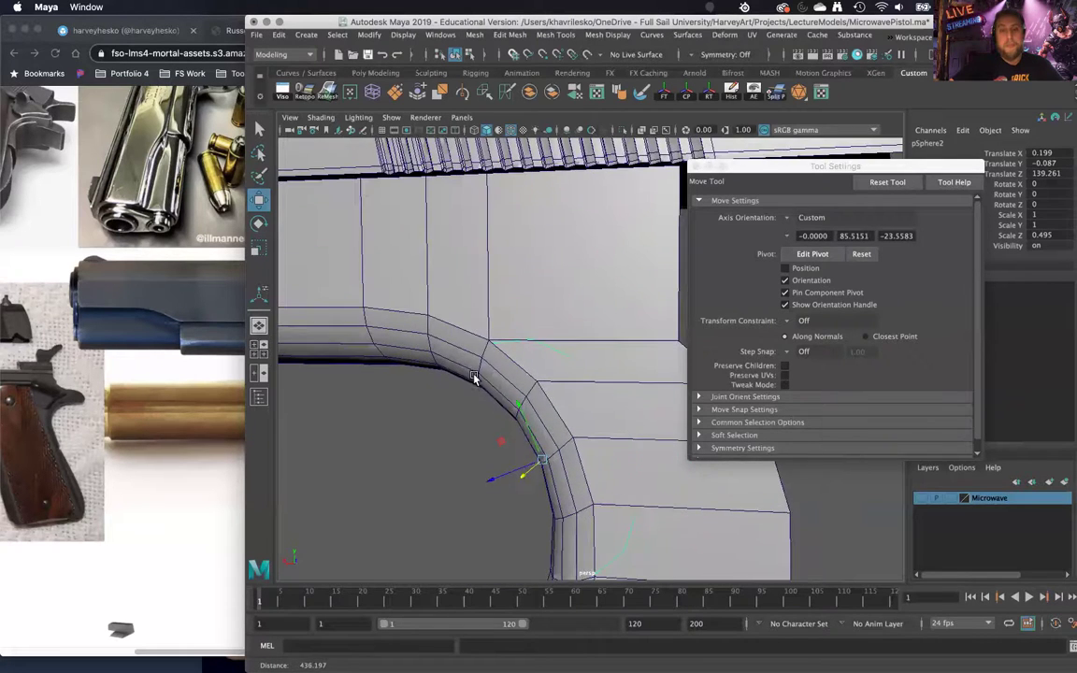
Step: Insert an edge loop in the pistol frame beside its curved corner, through the area of the sphere's outline
{"action": "right_click_drag", "start_coordinate": [474, 377], "coordinate": [488, 278], "text": "alt"}
{"action": "left_click_drag", "start_coordinate": [488, 279], "coordinate": [558, 306], "text": "alt"}
{"action": "left_click", "coordinate": [587, 306]}
{"action": "right_click_drag", "start_coordinate": [587, 306], "coordinate": [500, 324], "text": "shift"}
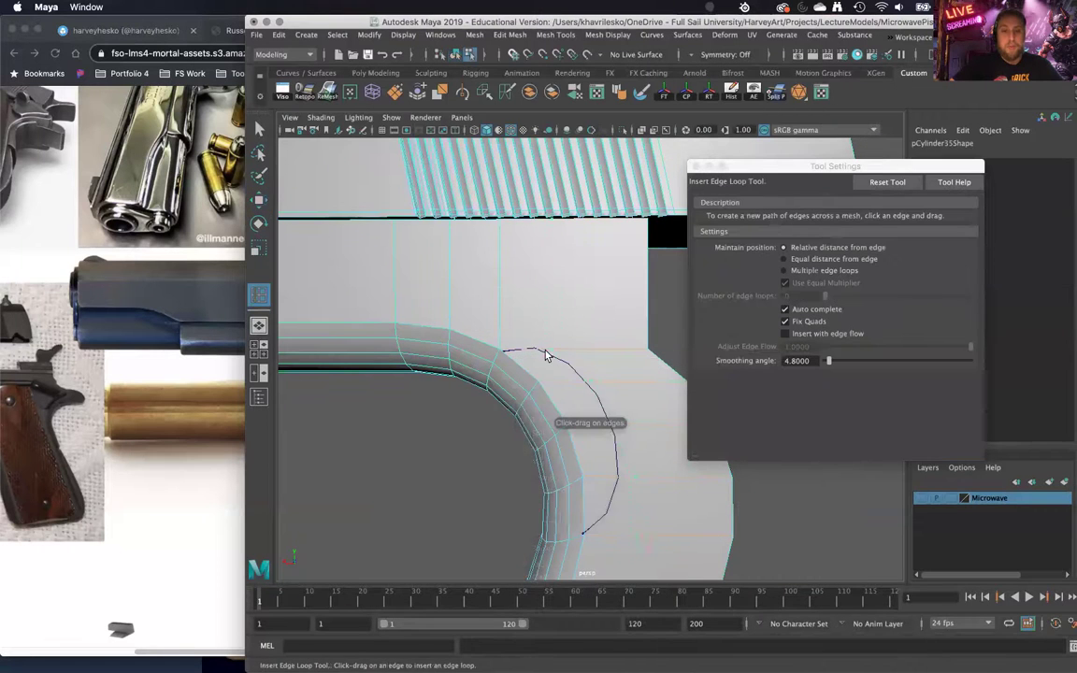
{"action": "left_click", "coordinate": [536, 356]}
{"action": "left_click_drag", "start_coordinate": [538, 356], "coordinate": [643, 361], "text": "alt"}
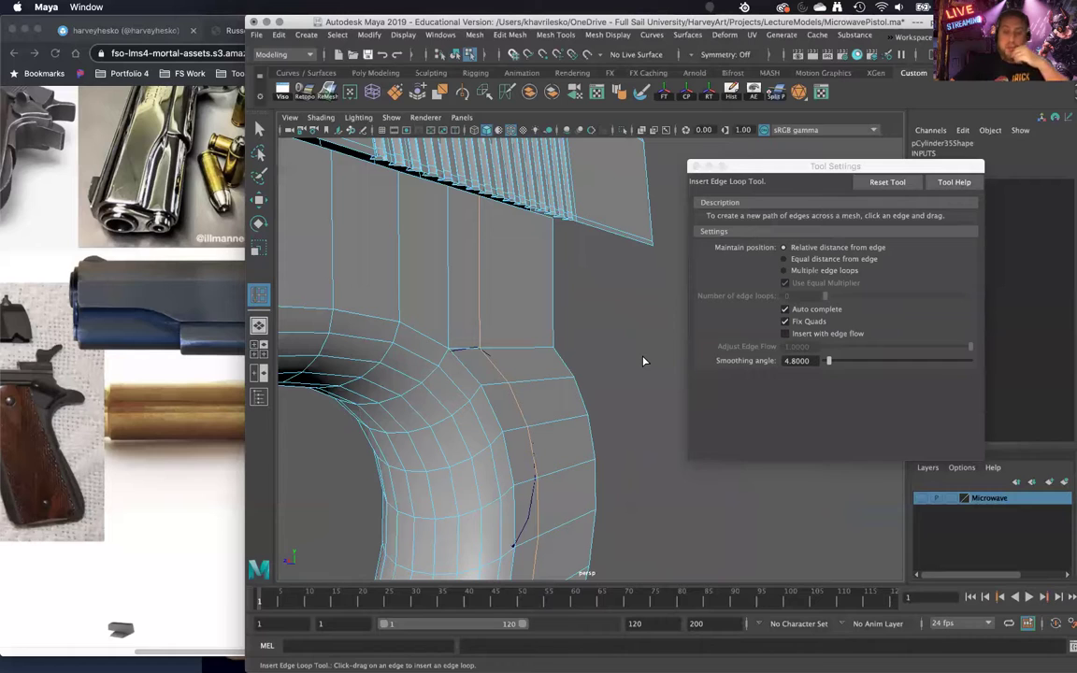
{"action": "key", "text": "w"}
Step: Delete the strip of frame faces covering the sphere, between the rounded corner and the new edge loop
{"action": "middle_click_drag", "start_coordinate": [521, 380], "coordinate": [573, 342], "text": "alt"}
{"action": "left_click_drag", "start_coordinate": [568, 382], "coordinate": [536, 341], "text": "alt"}
{"action": "right_click_drag", "start_coordinate": [515, 306], "coordinate": [514, 311]}
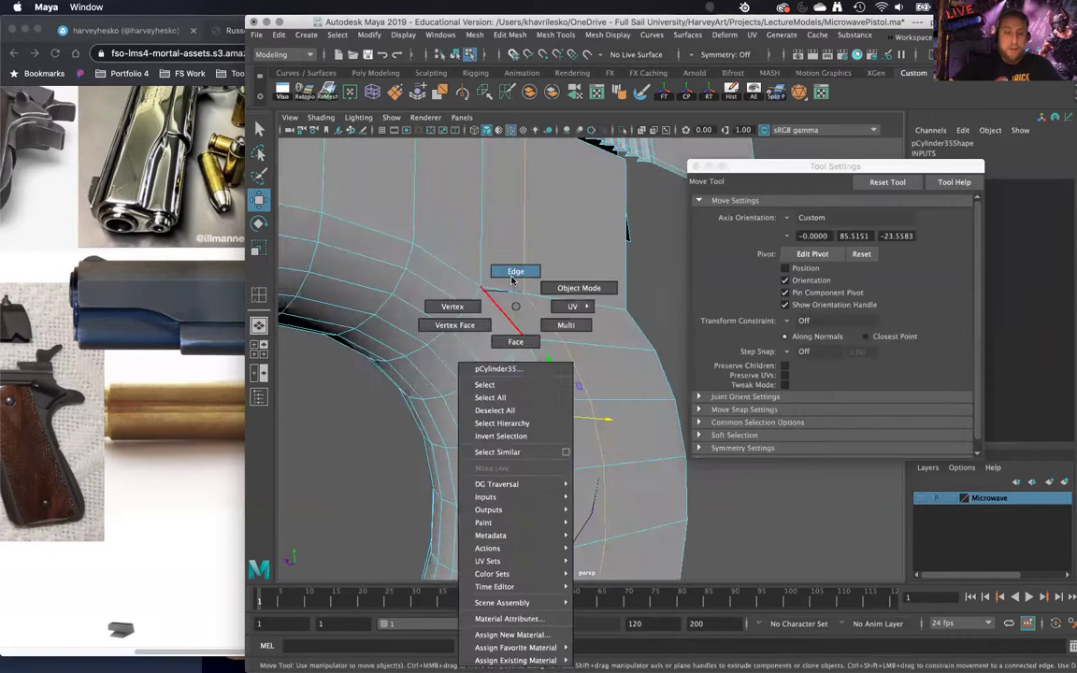
{"action": "left_click", "coordinate": [512, 279]}
{"action": "left_click_drag", "start_coordinate": [549, 390], "coordinate": [579, 270], "text": "alt"}
{"action": "right_click_drag", "start_coordinate": [577, 274], "coordinate": [577, 306]}
{"action": "left_click", "coordinate": [586, 298]}
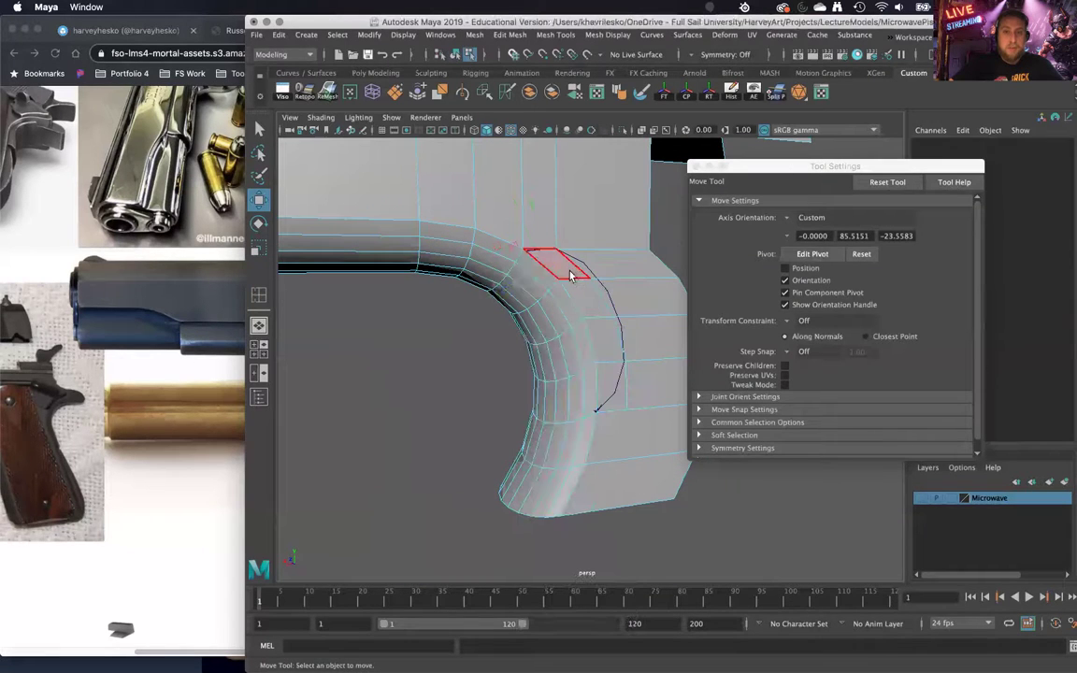
{"action": "left_click", "coordinate": [608, 375], "text": "shift"}
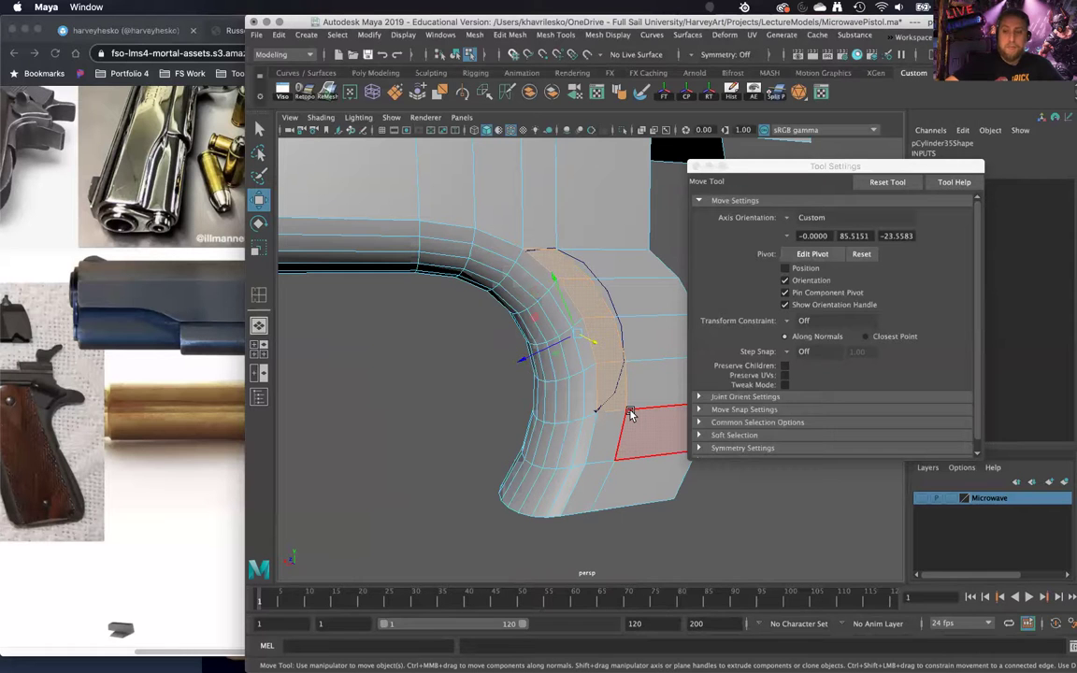
{"action": "key", "text": "Delete"}
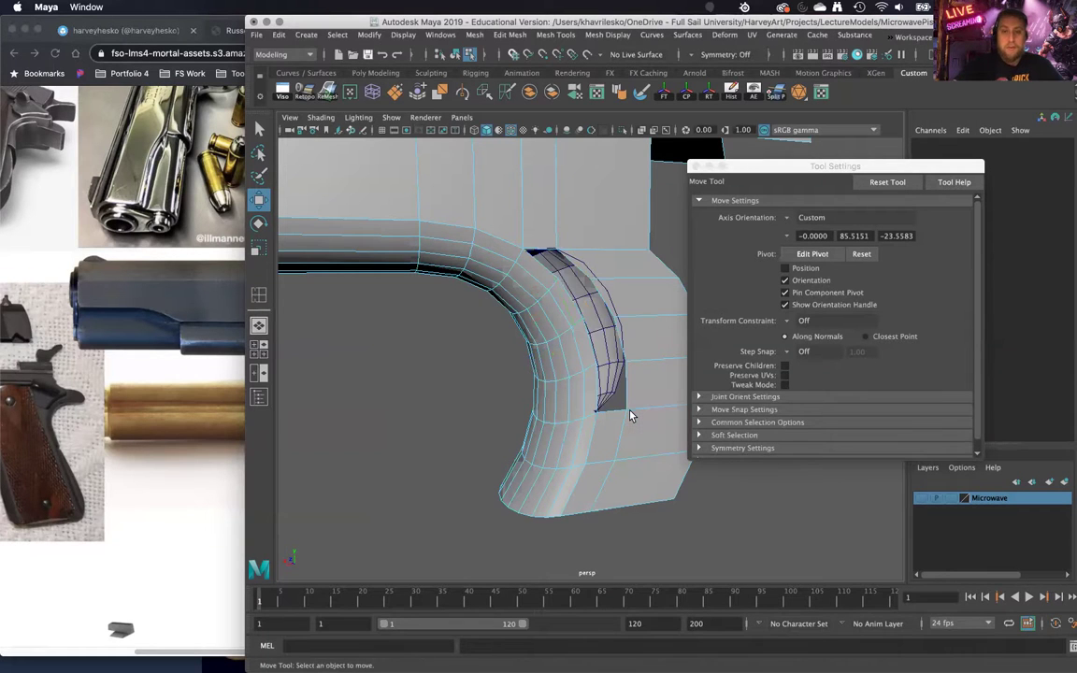
Step: Move the sphere's upper tip vertices onto the neighbouring frame vertices at the top of the opening
{"action": "left_click_drag", "start_coordinate": [587, 360], "coordinate": [522, 293], "text": "alt"}
{"action": "right_click_drag", "start_coordinate": [522, 292], "coordinate": [439, 280]}
{"action": "left_click", "coordinate": [391, 270]}
{"action": "left_click_drag", "start_coordinate": [391, 270], "coordinate": [573, 337], "text": "alt"}
{"action": "right_click_drag", "start_coordinate": [608, 306], "coordinate": [653, 287]}
{"action": "left_click", "coordinate": [615, 360]}
{"action": "middle_click_drag", "start_coordinate": [616, 360], "coordinate": [554, 295], "text": "alt"}
{"action": "mouse_move", "coordinate": [555, 294]}
{"action": "left_mouse_down", "text": "alt"}
{"action": "mouse_move", "coordinate": [499, 308]}
{"action": "mouse_move", "coordinate": [543, 289]}
{"action": "left_mouse_up", "text": "alt"}
{"action": "right_click_drag", "start_coordinate": [544, 283], "coordinate": [507, 283]}
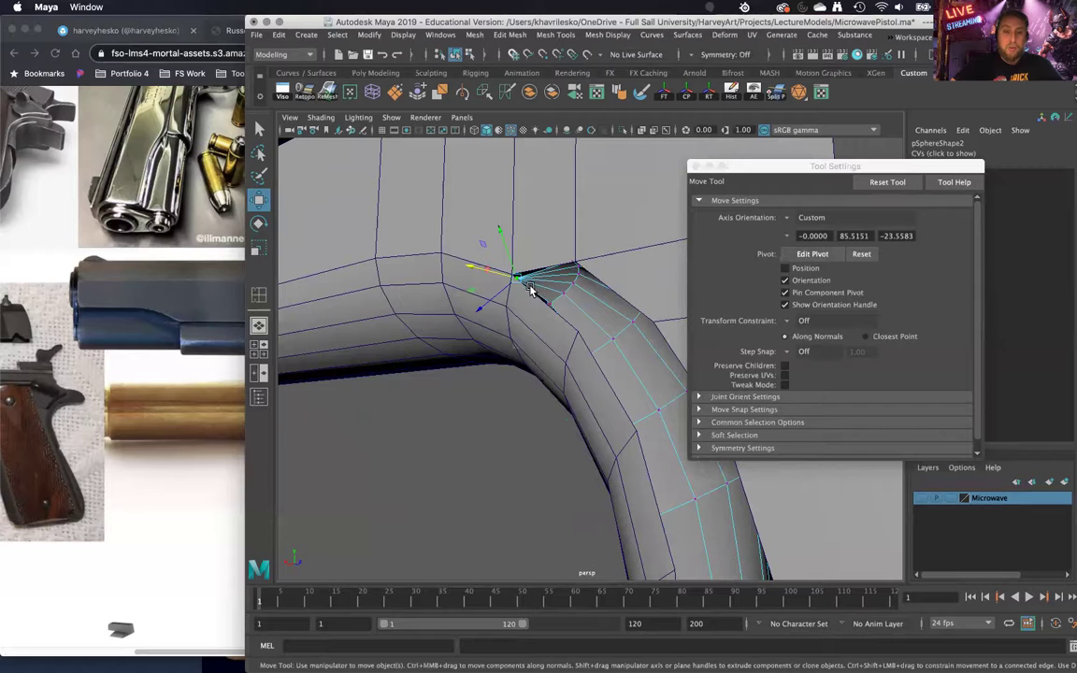
{"action": "left_click_drag", "start_coordinate": [519, 280], "coordinate": [518, 276]}
{"action": "left_click_drag", "start_coordinate": [591, 280], "coordinate": [578, 313], "text": "alt"}
{"action": "left_click_drag", "start_coordinate": [595, 376], "coordinate": [555, 321], "text": "alt"}
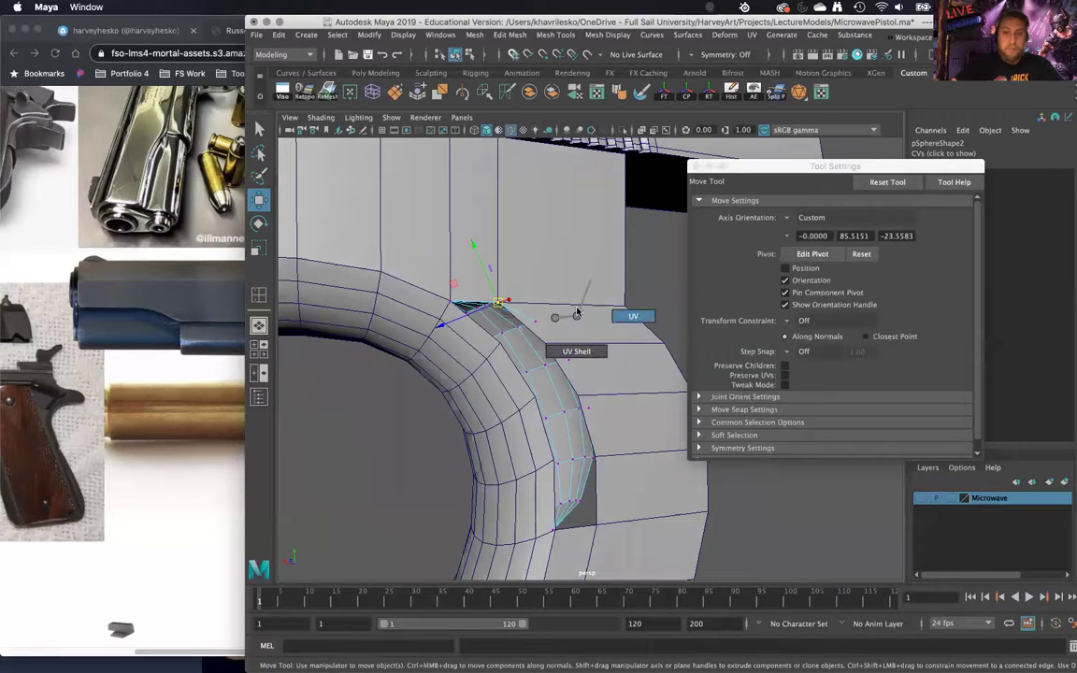
Step: Snap the frame vertices along the opening's outer side to the matching vertices on the sphere's rim
{"action": "right_click_drag", "start_coordinate": [565, 297], "coordinate": [505, 312]}
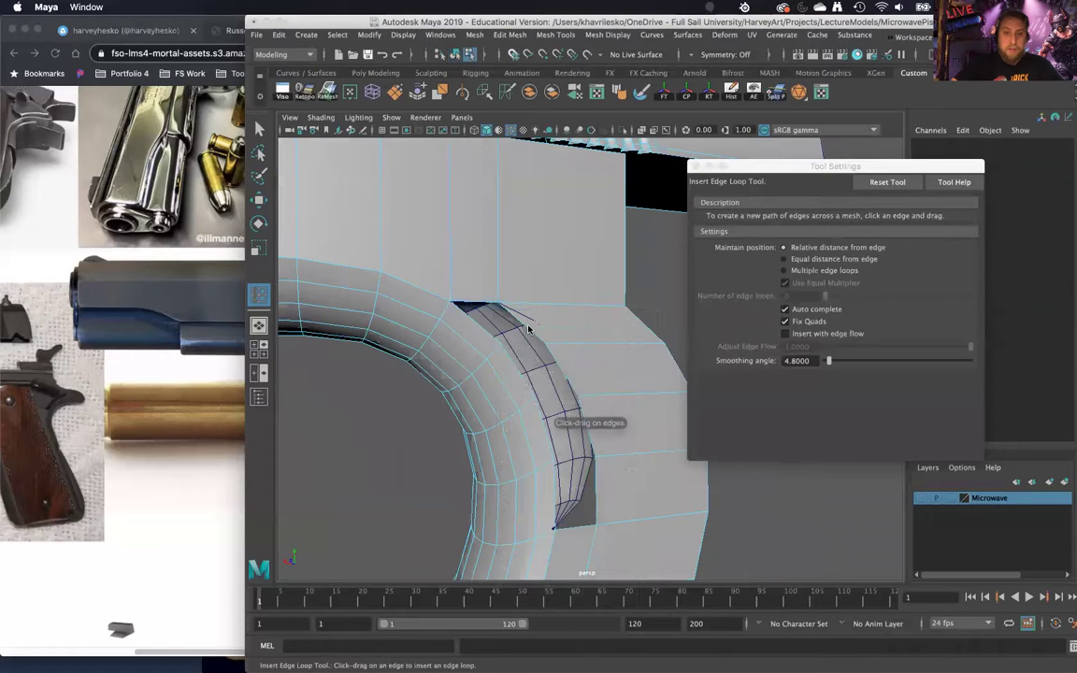
{"action": "left_click_drag", "start_coordinate": [517, 320], "coordinate": [540, 309], "text": "alt"}
{"action": "key", "text": "w"}
{"action": "right_click_drag", "start_coordinate": [540, 310], "coordinate": [521, 365], "text": "alt"}
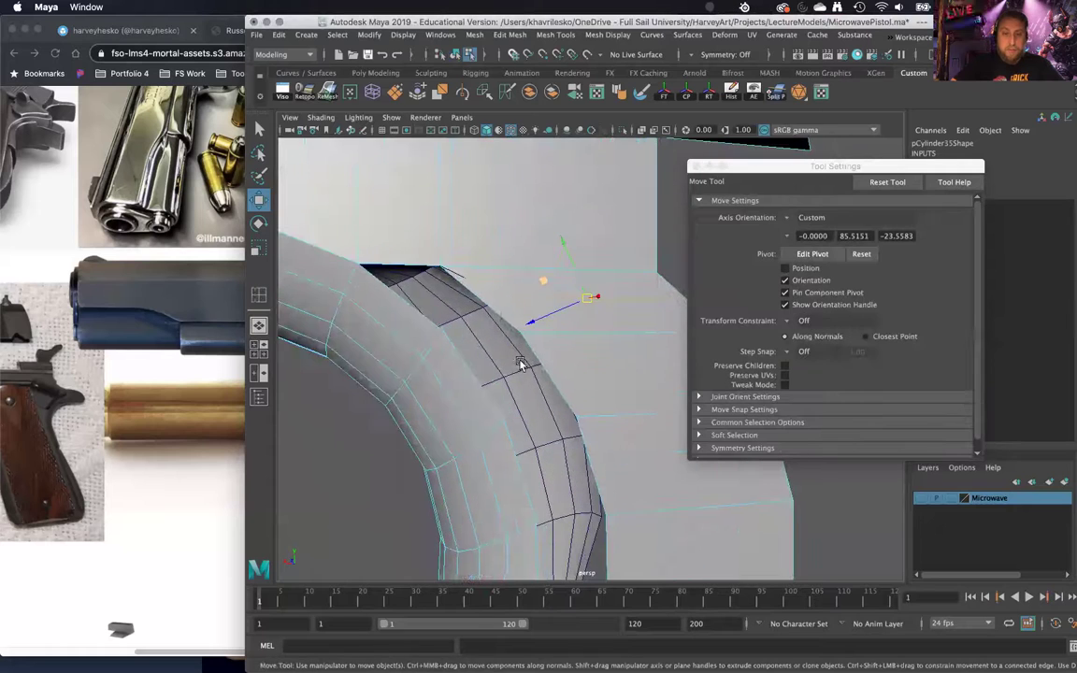
{"action": "left_click_drag", "start_coordinate": [521, 366], "coordinate": [478, 318], "text": "alt"}
{"action": "right_click_drag", "start_coordinate": [479, 291], "coordinate": [454, 285]}
{"action": "left_click_drag", "start_coordinate": [517, 296], "coordinate": [504, 358], "text": "alt"}
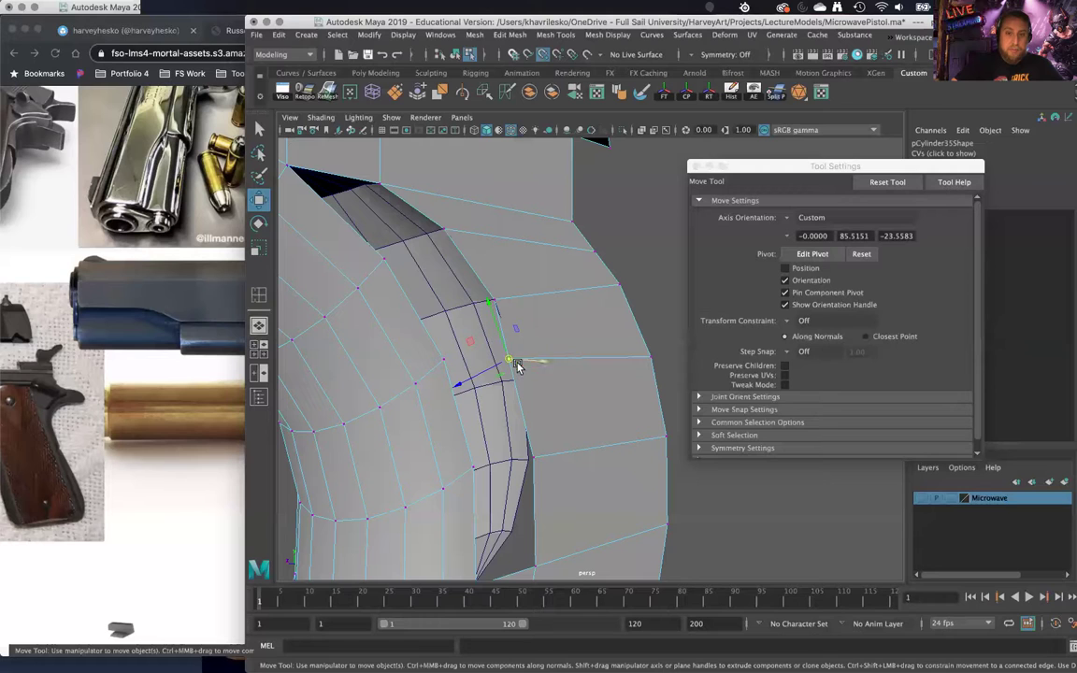
{"action": "left_click_drag", "start_coordinate": [550, 409], "coordinate": [502, 286], "text": "alt"}
Step: Scale the whole sphere along its depth axis to adjust how far it is recessed into the frame
{"action": "right_click_drag", "start_coordinate": [558, 306], "coordinate": [585, 332]}
{"action": "left_click_drag", "start_coordinate": [580, 350], "coordinate": [547, 311], "text": "alt"}
{"action": "middle_click_drag", "start_coordinate": [546, 312], "coordinate": [540, 298], "text": "alt"}
{"action": "left_click_drag", "start_coordinate": [551, 405], "coordinate": [548, 395], "text": "alt"}
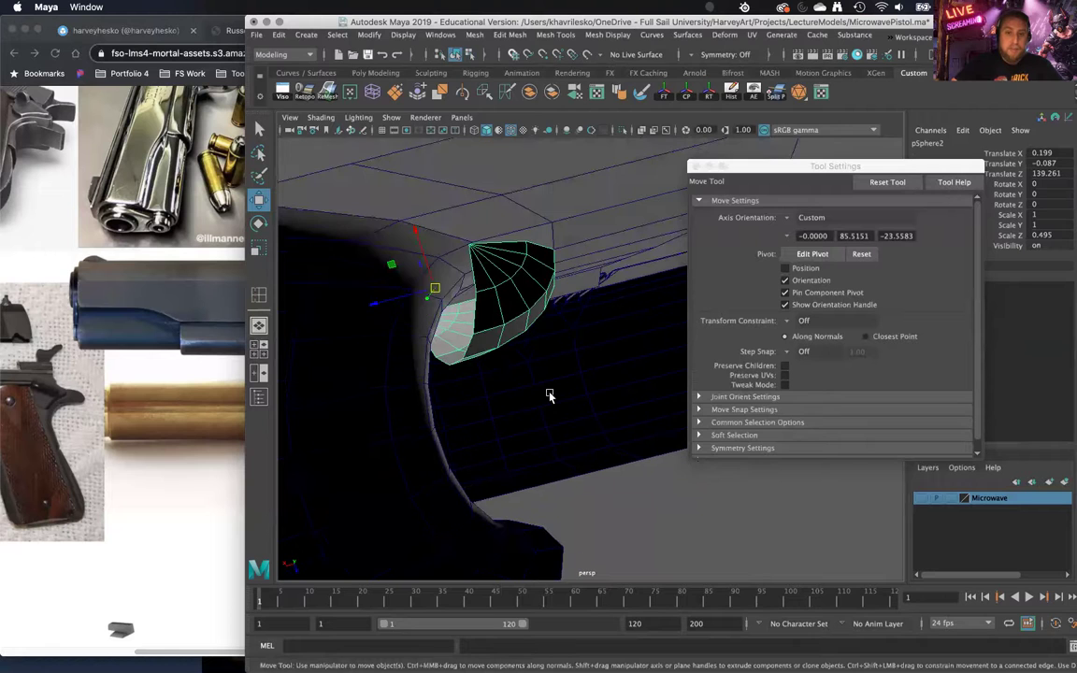
{"action": "key", "text": "r"}
{"action": "left_click_drag", "start_coordinate": [416, 233], "coordinate": [414, 337]}
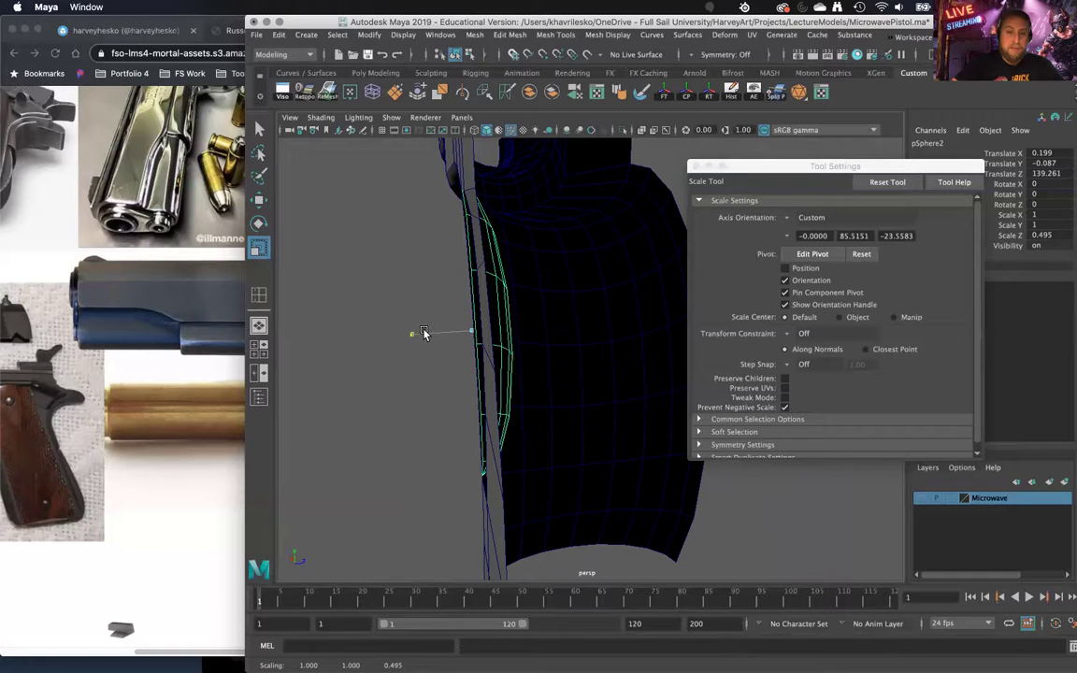
{"action": "left_click_drag", "start_coordinate": [424, 335], "coordinate": [538, 229], "text": "alt"}
{"action": "left_click_drag", "start_coordinate": [491, 257], "coordinate": [477, 313], "text": "alt"}
Step: Select the sphere's border edges and reset the Rotate tool's pivot orientation to the object axes
{"action": "right_click_drag", "start_coordinate": [490, 308], "coordinate": [491, 269]}
{"action": "left_click_drag", "start_coordinate": [524, 385], "coordinate": [454, 306], "text": "alt"}
{"action": "right_click_drag", "start_coordinate": [454, 306], "coordinate": [484, 278]}
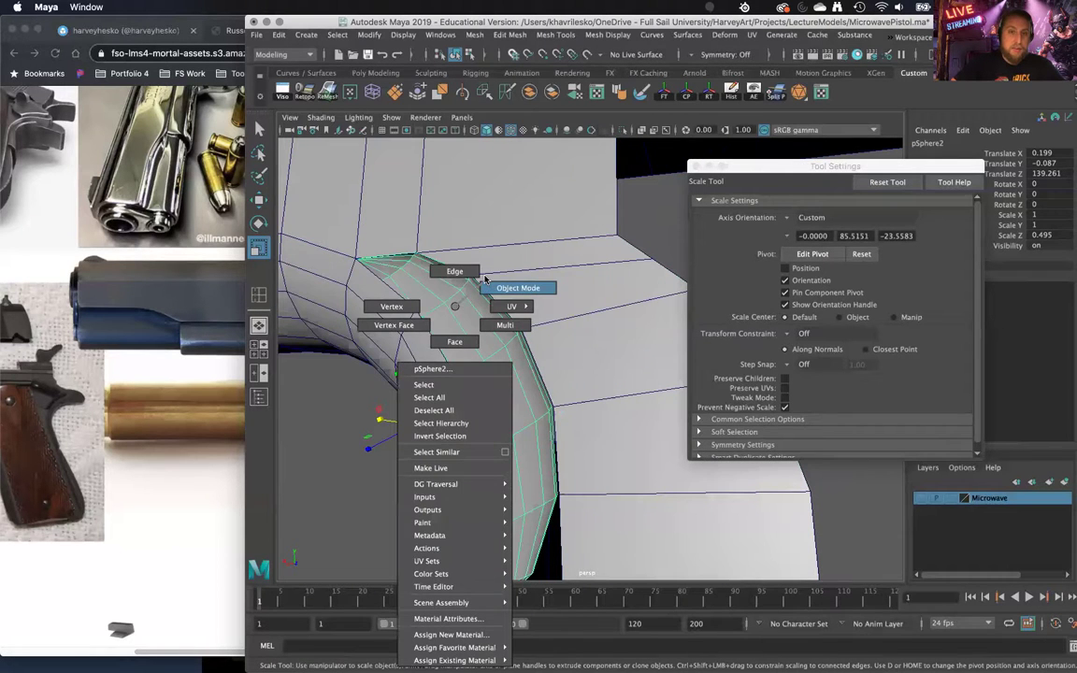
{"action": "right_click_drag", "start_coordinate": [408, 265], "coordinate": [400, 254]}
{"action": "mouse_move", "coordinate": [515, 363]}
{"action": "left_mouse_down", "text": "alt"}
{"action": "mouse_move", "coordinate": [504, 350]}
{"action": "mouse_move", "coordinate": [509, 384]}
{"action": "left_mouse_up", "text": "alt"}
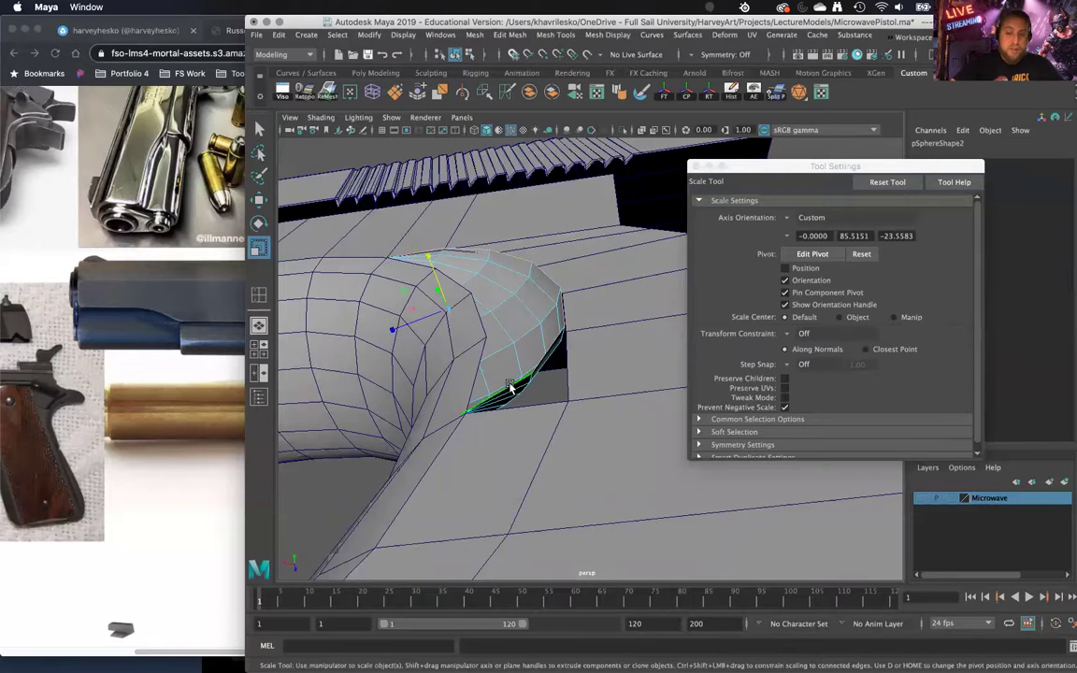
{"action": "key", "text": "t"}
{"action": "left_click_drag", "start_coordinate": [486, 354], "coordinate": [435, 292], "text": "alt"}
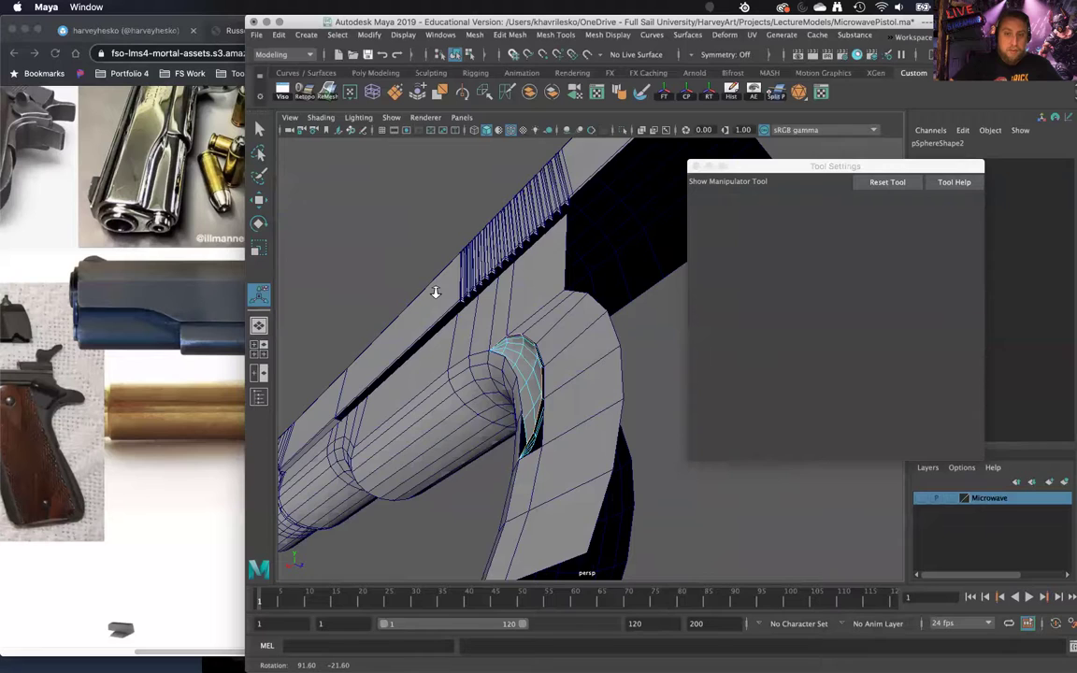
{"action": "left_click_drag", "start_coordinate": [482, 411], "coordinate": [348, 232], "text": "alt"}
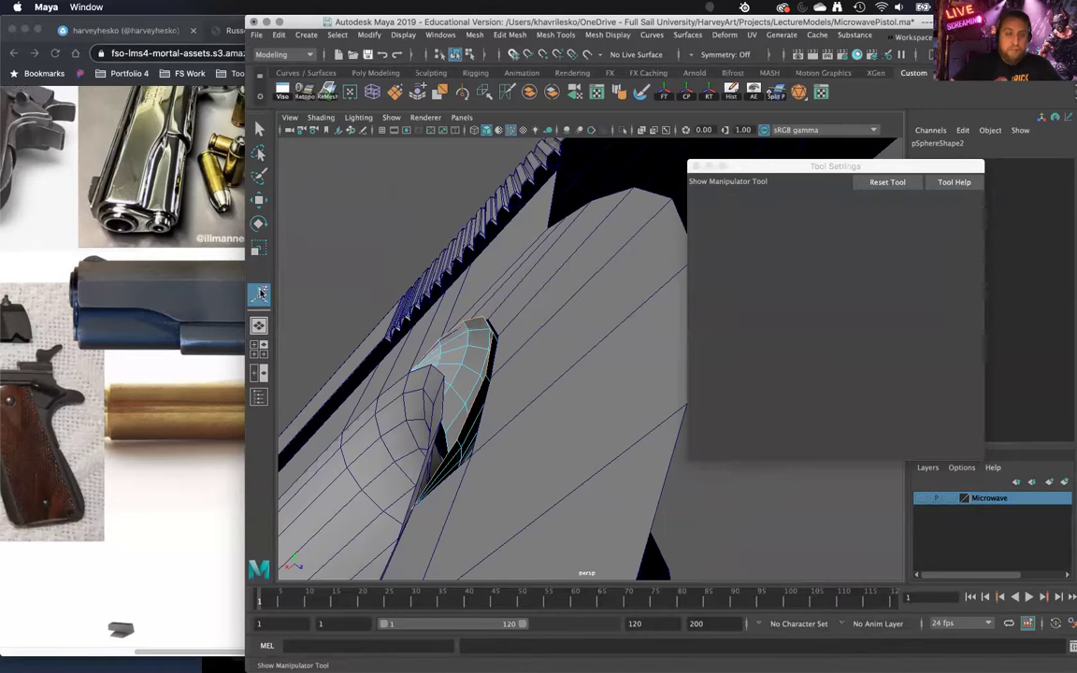
{"action": "left_click", "coordinate": [259, 223]}
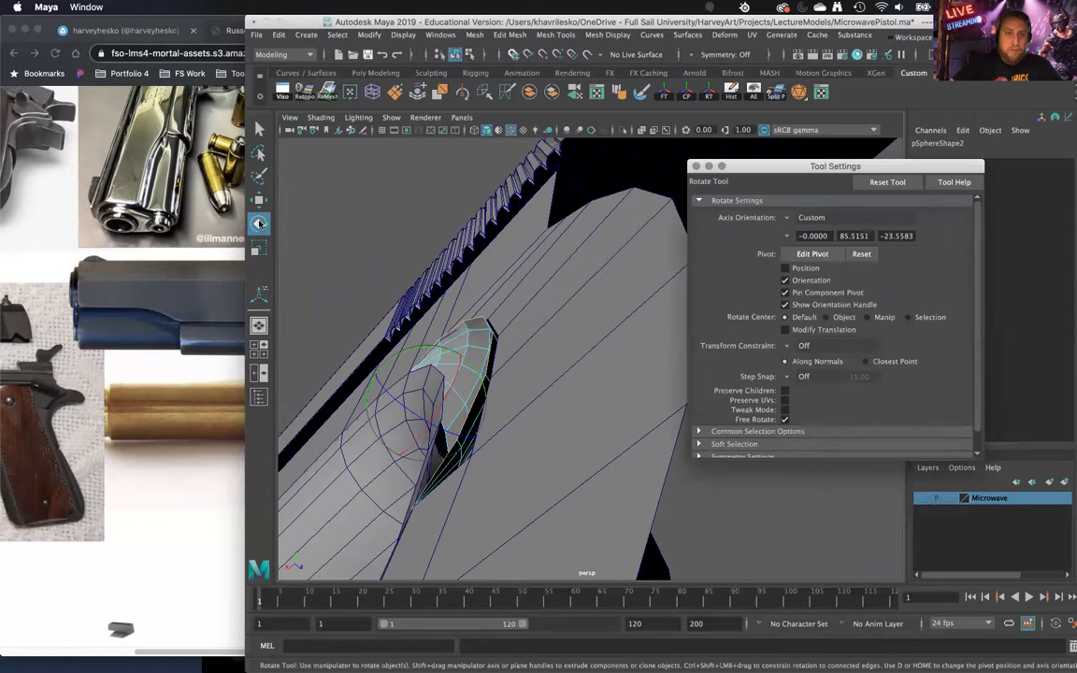
{"action": "left_click", "coordinate": [859, 254]}
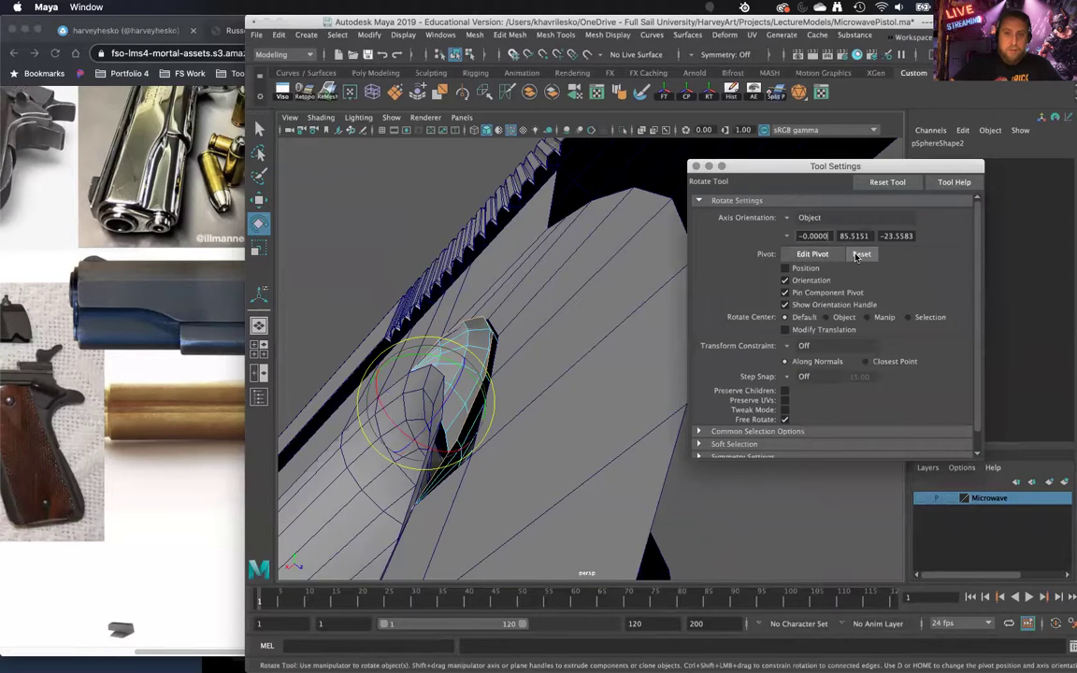
Step: Scale the selected border edges of the sphere along the object axis
{"action": "left_click_drag", "start_coordinate": [569, 371], "coordinate": [480, 378], "text": "alt"}
{"action": "key", "text": "r"}
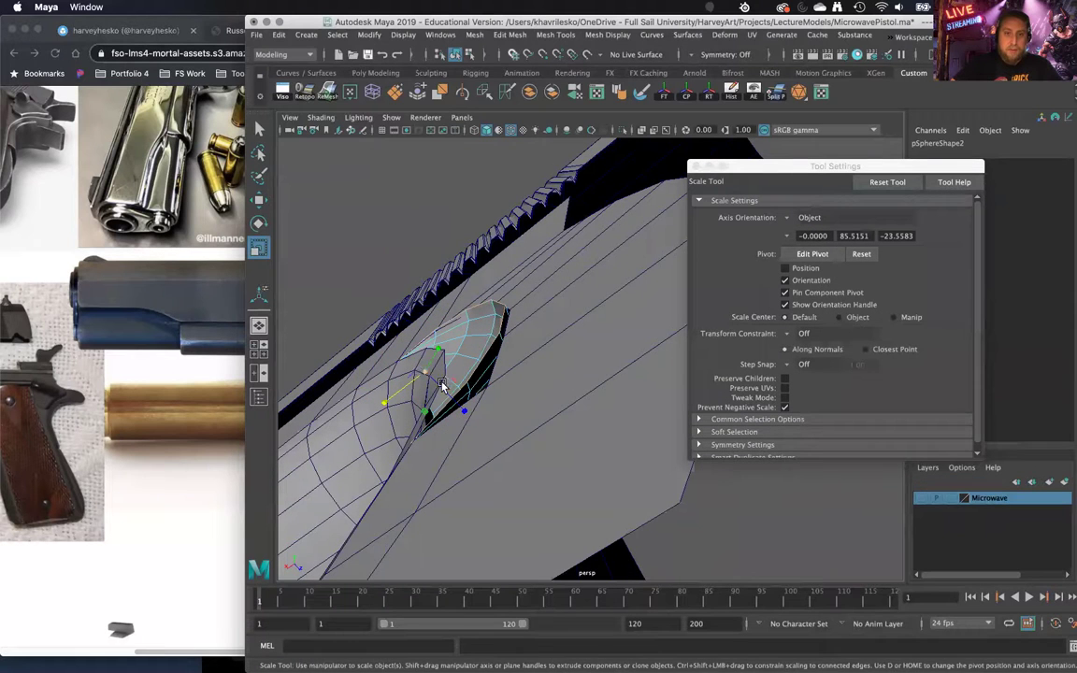
{"action": "middle_click_drag", "start_coordinate": [467, 414], "coordinate": [454, 402]}
{"action": "left_click_drag", "start_coordinate": [371, 297], "coordinate": [452, 312], "text": "alt"}
Step: Return the sphere to object mode and move it along its own axis to align it with the frame's side
{"action": "right_click", "coordinate": [455, 306]}
{"action": "right_click_drag", "start_coordinate": [454, 306], "coordinate": [517, 288]}
{"action": "left_click", "coordinate": [466, 364], "text": "shift"}
{"action": "left_click_drag", "start_coordinate": [466, 363], "coordinate": [432, 296], "text": "alt"}
{"action": "left_click", "coordinate": [474, 341]}
{"action": "key", "text": "w"}
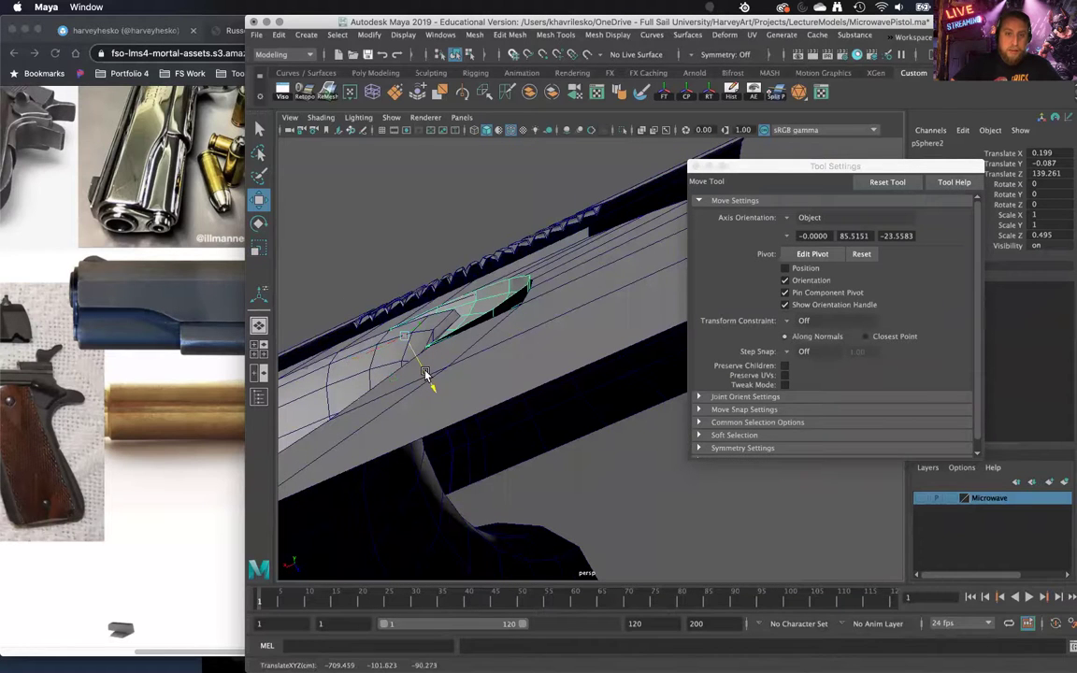
{"action": "left_click_drag", "start_coordinate": [470, 358], "coordinate": [568, 240], "text": "alt"}
Step: Snap the frame vertices around the recess, from its upper tip down the outer side, onto the sphere's rim vertices
{"action": "left_click", "coordinate": [486, 333]}
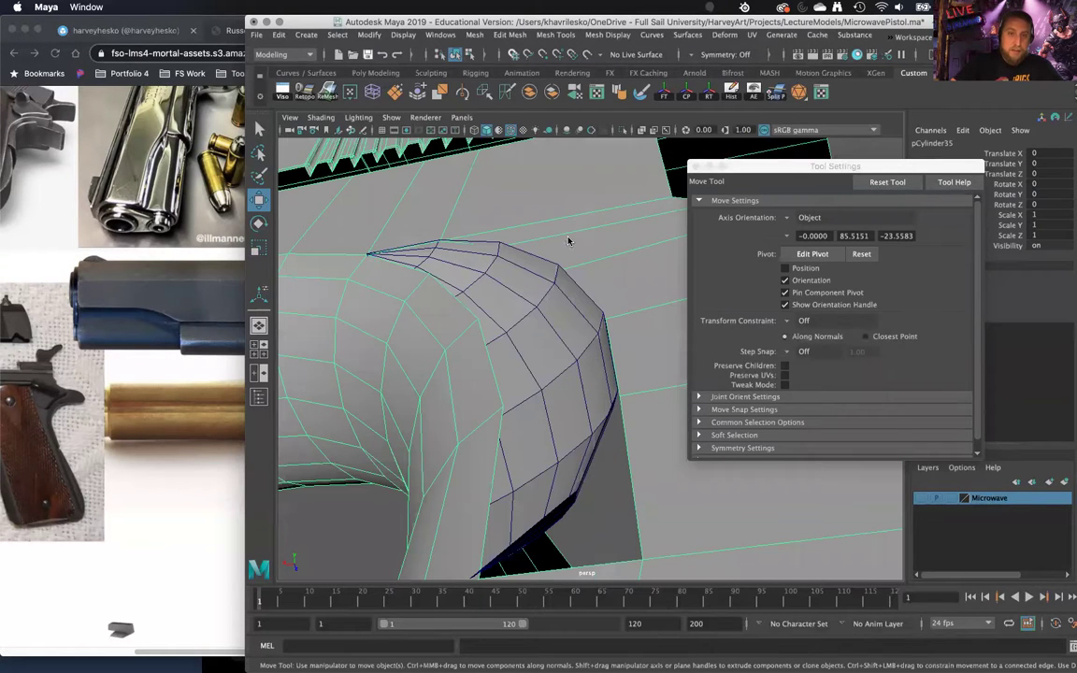
{"action": "right_click_drag", "start_coordinate": [502, 239], "coordinate": [449, 253]}
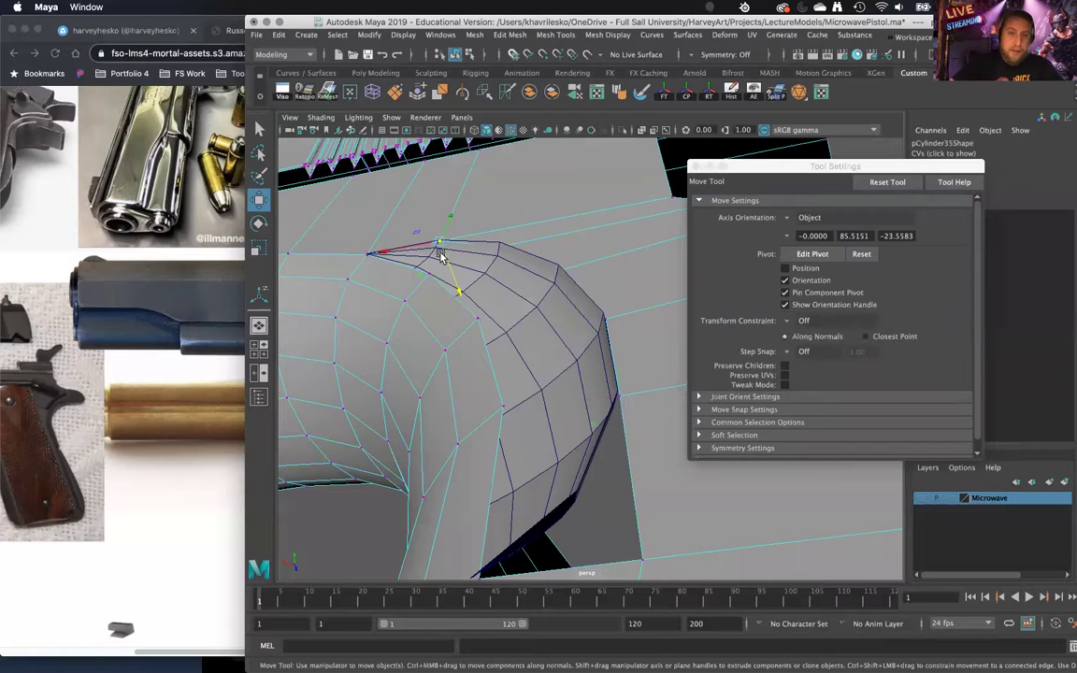
{"action": "left_click_drag", "start_coordinate": [440, 244], "coordinate": [470, 241]}
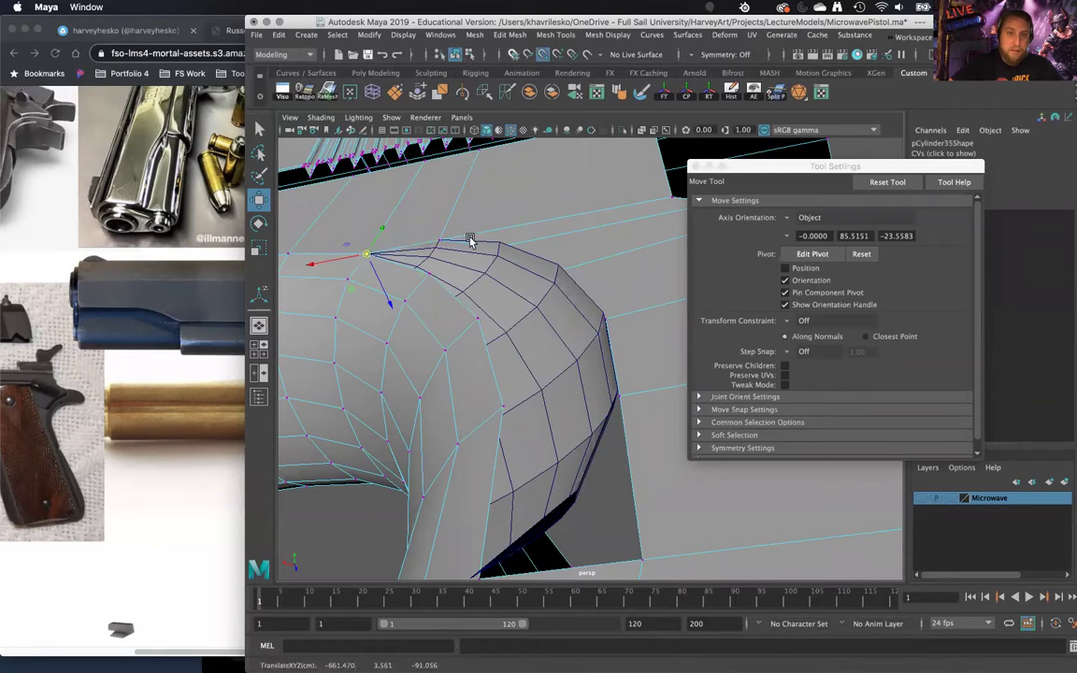
{"action": "left_click", "coordinate": [500, 246]}
{"action": "left_click", "coordinate": [560, 272]}
{"action": "left_click_drag", "start_coordinate": [561, 278], "coordinate": [556, 268]}
{"action": "left_click", "coordinate": [605, 321]}
{"action": "left_click_drag", "start_coordinate": [605, 320], "coordinate": [603, 313]}
{"action": "left_click", "coordinate": [618, 397]}
{"action": "left_click_drag", "start_coordinate": [619, 395], "coordinate": [619, 393]}
Step: Try to delete the second strip of frame faces inward from the recess's inner edge
{"action": "scroll", "coordinate": [598, 328], "scroll_direction": "down", "scroll_amount": 5}
{"action": "left_click_drag", "start_coordinate": [620, 351], "coordinate": [602, 370], "text": "alt"}
{"action": "middle_click_drag", "start_coordinate": [602, 370], "coordinate": [550, 257], "text": "alt"}
{"action": "mouse_move", "coordinate": [555, 327]}
{"action": "left_mouse_down", "text": "alt"}
{"action": "mouse_move", "coordinate": [619, 350]}
{"action": "mouse_move", "coordinate": [540, 344]}
{"action": "left_mouse_up", "text": "alt"}
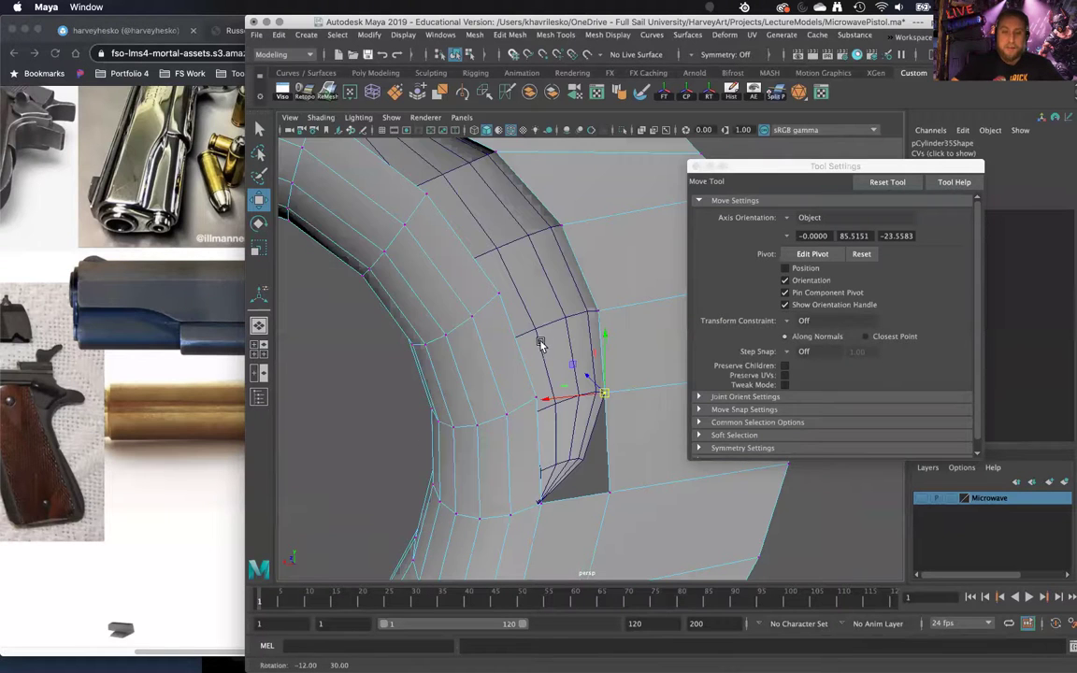
{"action": "left_click_drag", "start_coordinate": [527, 213], "coordinate": [512, 280], "text": "alt"}
{"action": "right_click_drag", "start_coordinate": [432, 250], "coordinate": [498, 307]}
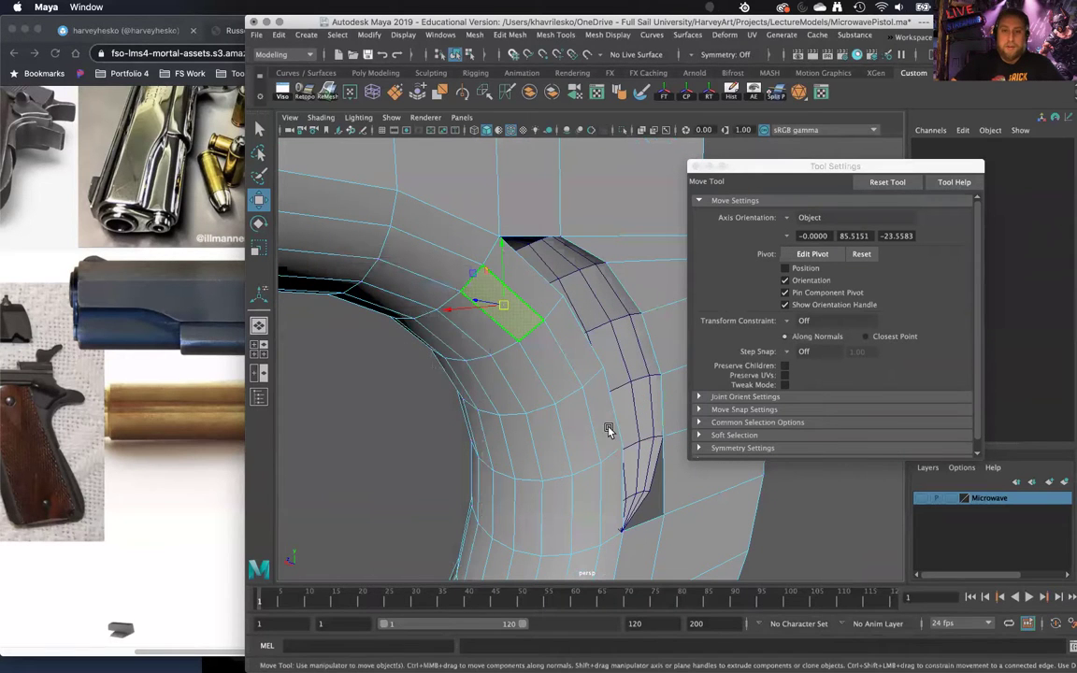
{"action": "double_click", "coordinate": [587, 496], "text": "shift"}
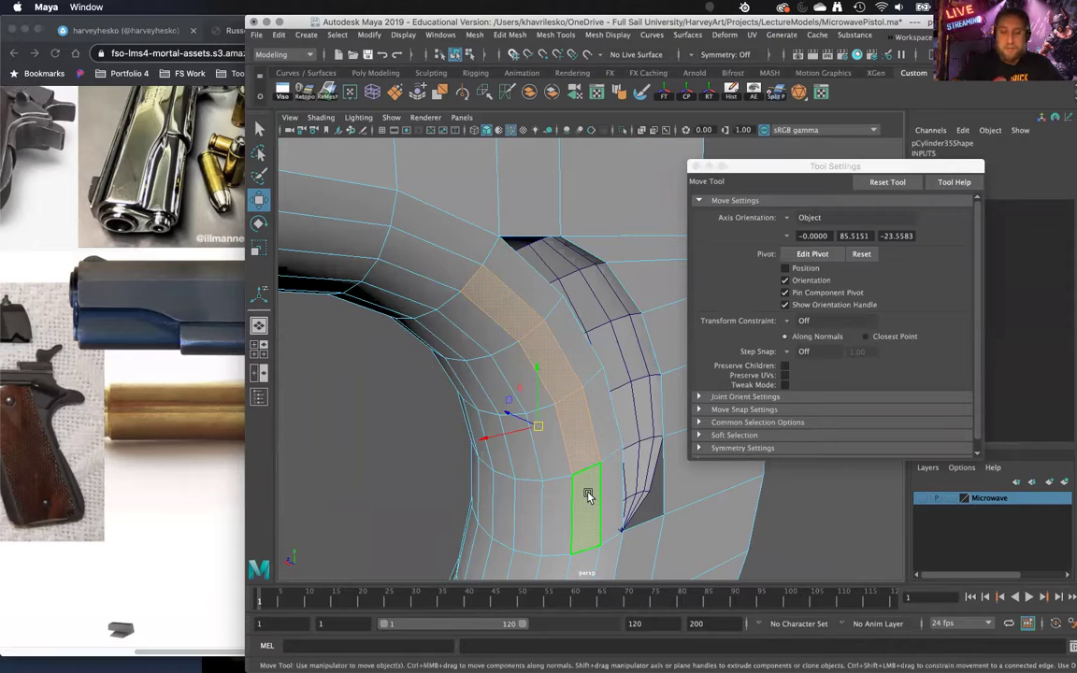
{"action": "key", "text": "Delete"}
{"action": "left_click_drag", "start_coordinate": [591, 485], "coordinate": [533, 480], "text": "alt"}
{"action": "right_click_drag", "start_coordinate": [534, 480], "coordinate": [530, 345], "text": "alt"}
{"action": "left_click_drag", "start_coordinate": [531, 345], "coordinate": [543, 373], "text": "alt"}
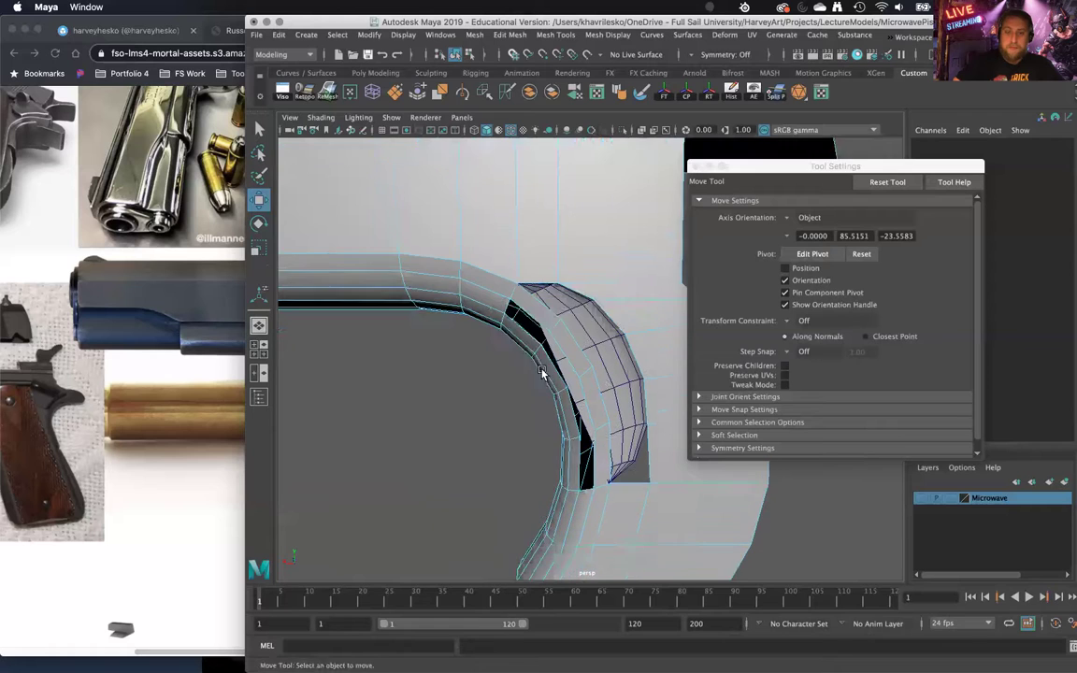
{"action": "right_click_drag", "start_coordinate": [543, 373], "coordinate": [529, 342], "text": "alt"}
{"action": "mouse_move", "coordinate": [413, 26]}
{"action": "left_mouse_down"}
{"action": "mouse_move", "coordinate": [660, 17]}
{"action": "mouse_move", "coordinate": [404, 18]}
{"action": "left_mouse_up"}
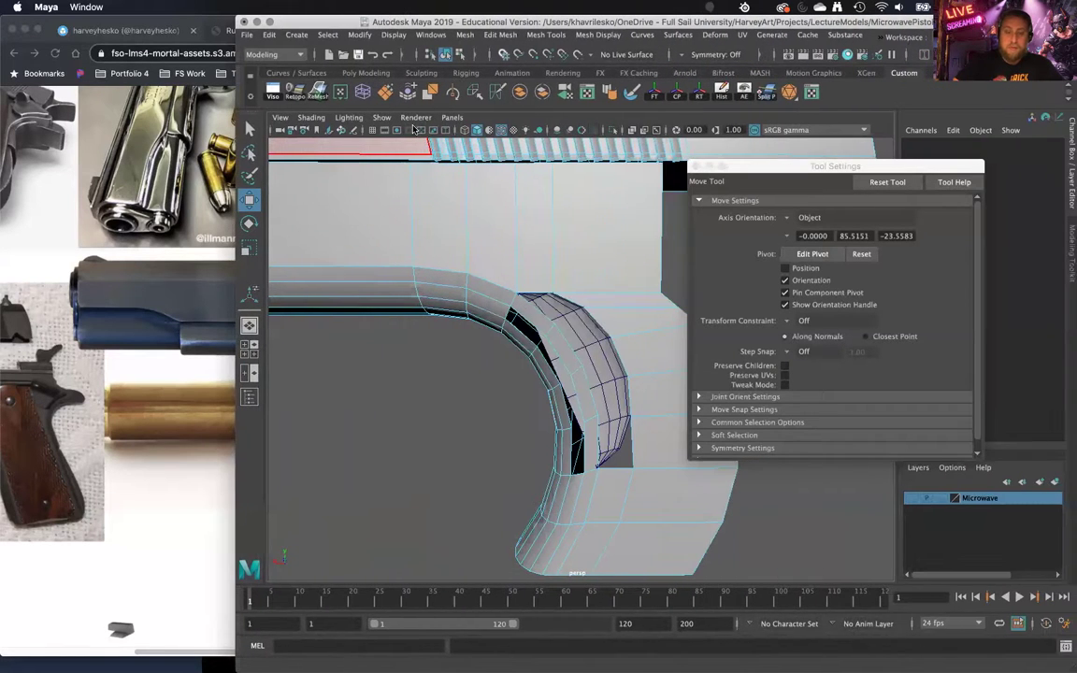
Step: Delete the strip of frame faces directly bordering the sphere along the recess's inner edge
{"action": "left_click_drag", "start_coordinate": [490, 371], "coordinate": [534, 424], "text": "alt"}
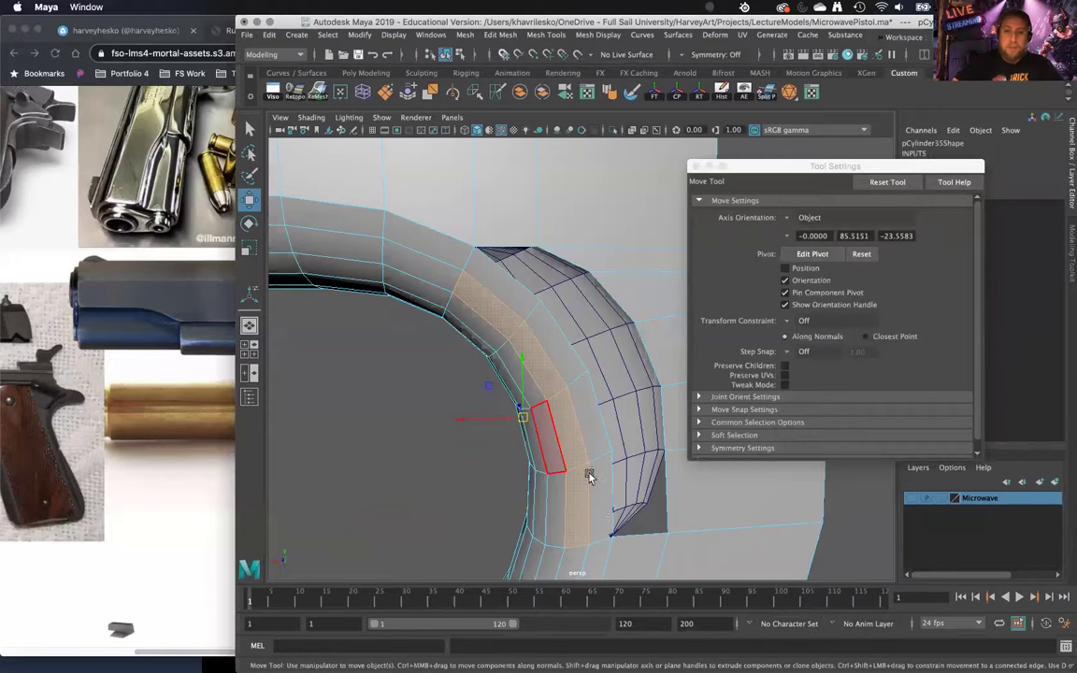
{"action": "left_click", "coordinate": [502, 285]}
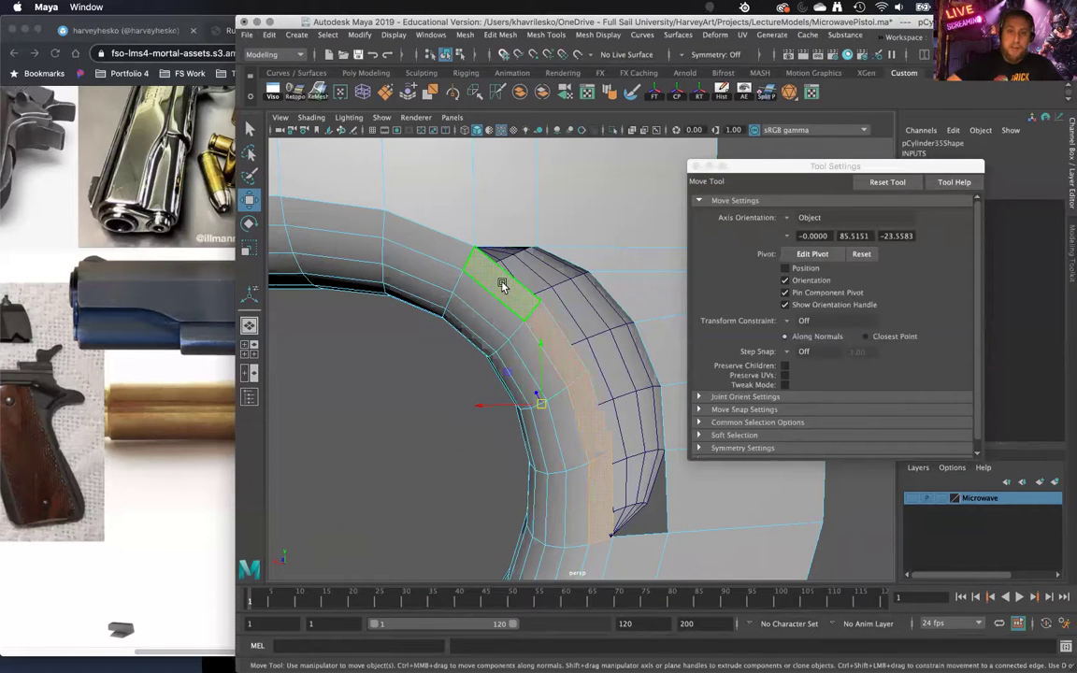
{"action": "key", "text": "Delete"}
{"action": "mouse_move", "coordinate": [584, 372]}
{"action": "left_mouse_down", "text": "alt"}
{"action": "mouse_move", "coordinate": [524, 365]}
{"action": "mouse_move", "coordinate": [597, 315]}
{"action": "mouse_move", "coordinate": [597, 271]}
{"action": "mouse_move", "coordinate": [615, 341]}
{"action": "mouse_move", "coordinate": [582, 351]}
{"action": "mouse_move", "coordinate": [577, 365]}
{"action": "left_mouse_up", "text": "alt"}
{"action": "right_click_drag", "start_coordinate": [577, 366], "coordinate": [575, 299], "text": "alt"}
{"action": "left_click_drag", "start_coordinate": [575, 299], "coordinate": [548, 404], "text": "alt"}
Step: Move the vertices at the sphere's lower tip onto the adjacent corner vertex of the frame
{"action": "right_click_drag", "start_coordinate": [558, 307], "coordinate": [530, 457]}
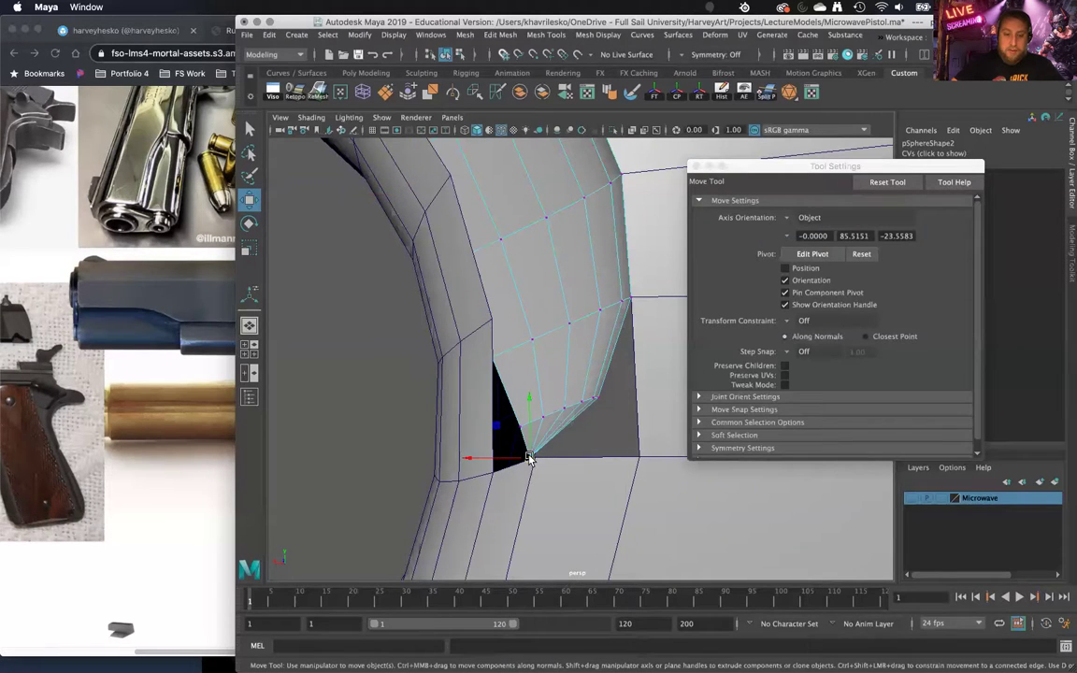
{"action": "left_click_drag", "start_coordinate": [530, 454], "coordinate": [537, 458]}
{"action": "scroll", "coordinate": [553, 402], "scroll_direction": "down", "scroll_amount": 3}
{"action": "left_click_drag", "start_coordinate": [553, 402], "coordinate": [589, 459], "text": "alt"}
{"action": "scroll", "coordinate": [581, 402], "scroll_direction": "up", "scroll_amount": 3}
Step: Try to delete the crosswise edge loop nearest the sphere's lower tip
{"action": "right_click_drag", "start_coordinate": [580, 306], "coordinate": [579, 270]}
{"action": "left_click", "coordinate": [578, 400]}
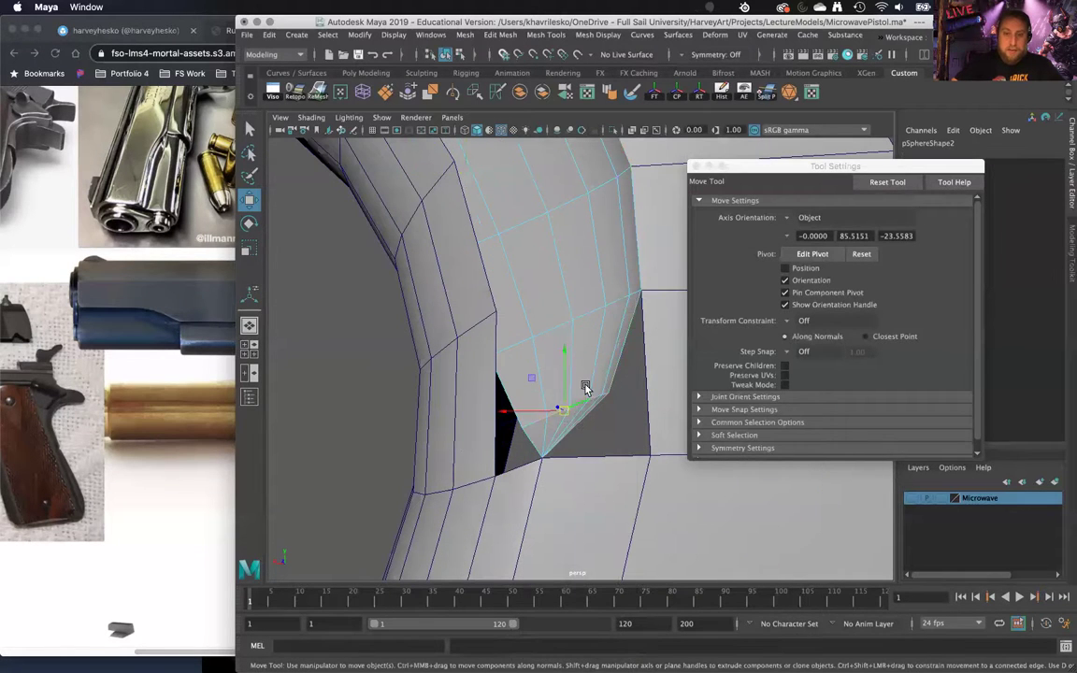
{"action": "right_click_drag", "start_coordinate": [587, 365], "coordinate": [563, 389], "text": "shift"}
{"action": "scroll", "coordinate": [569, 344], "scroll_direction": "down", "scroll_amount": 3}
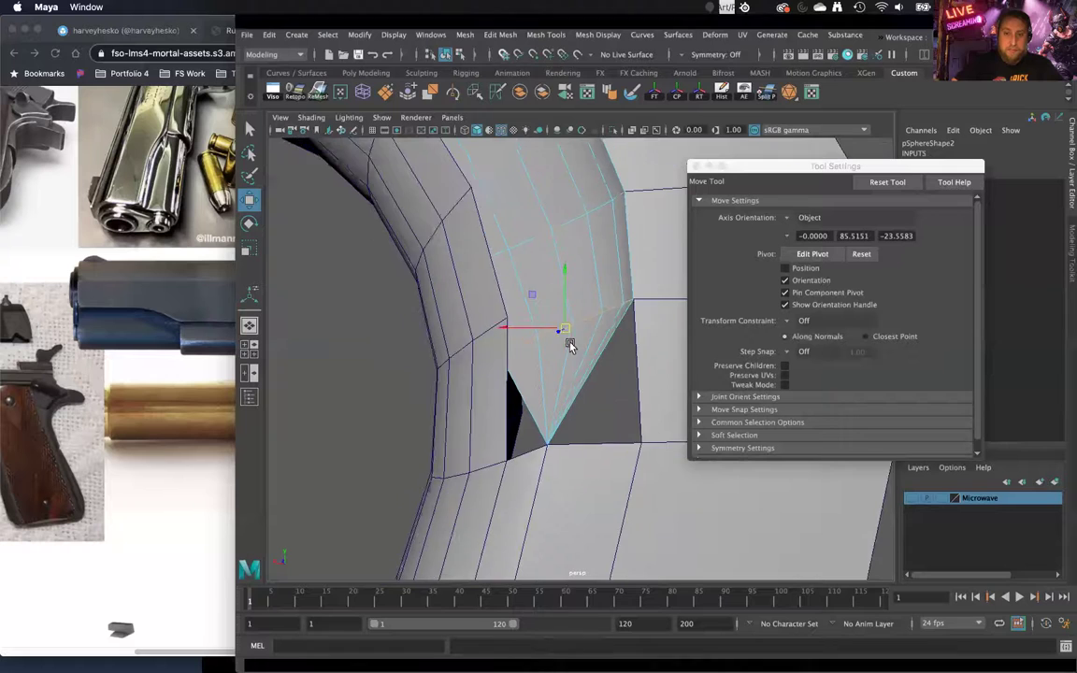
{"action": "left_click_drag", "start_coordinate": [584, 309], "coordinate": [582, 283], "text": "alt"}
{"action": "left_click_drag", "start_coordinate": [598, 350], "coordinate": [573, 348], "text": "alt"}
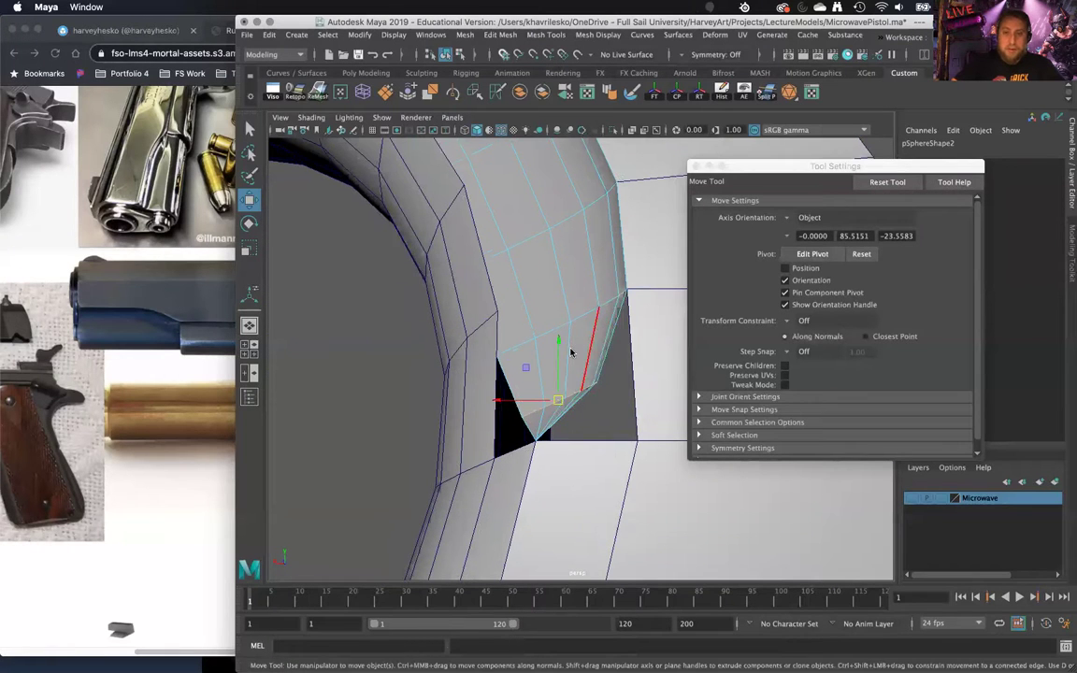
Step: Slide the crosswise edge loop nearest the sphere's lower tip slightly away from the tip with the Slide Edge Tool
{"action": "right_click", "coordinate": [571, 352], "text": "shift"}
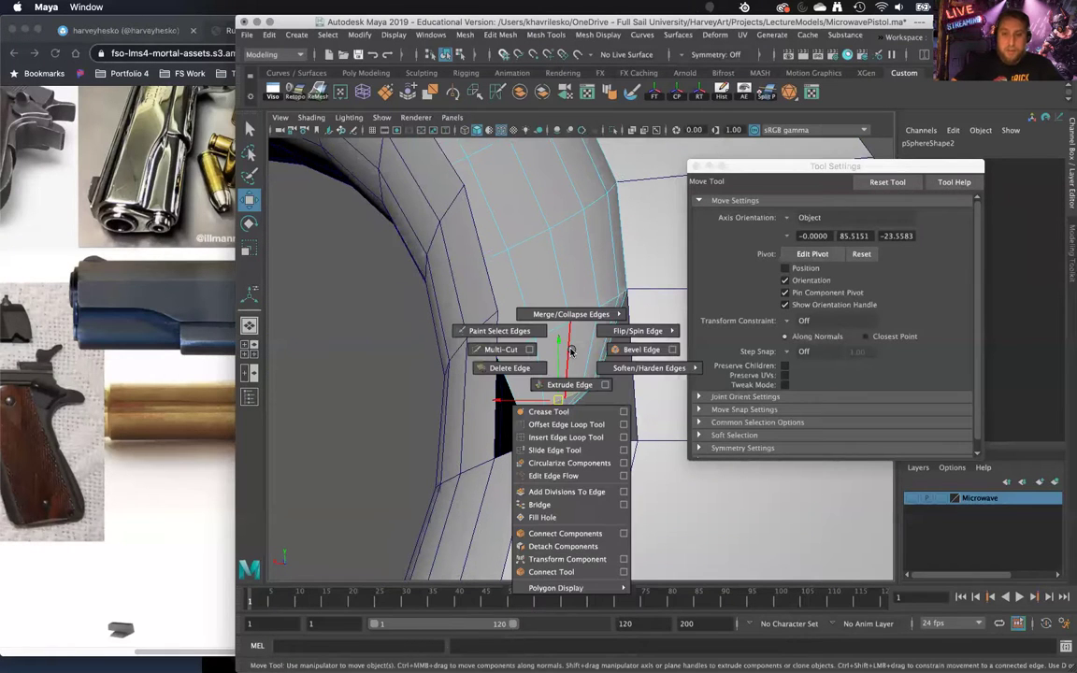
{"action": "left_click", "coordinate": [556, 450]}
{"action": "middle_click_drag", "start_coordinate": [568, 407], "coordinate": [612, 347]}
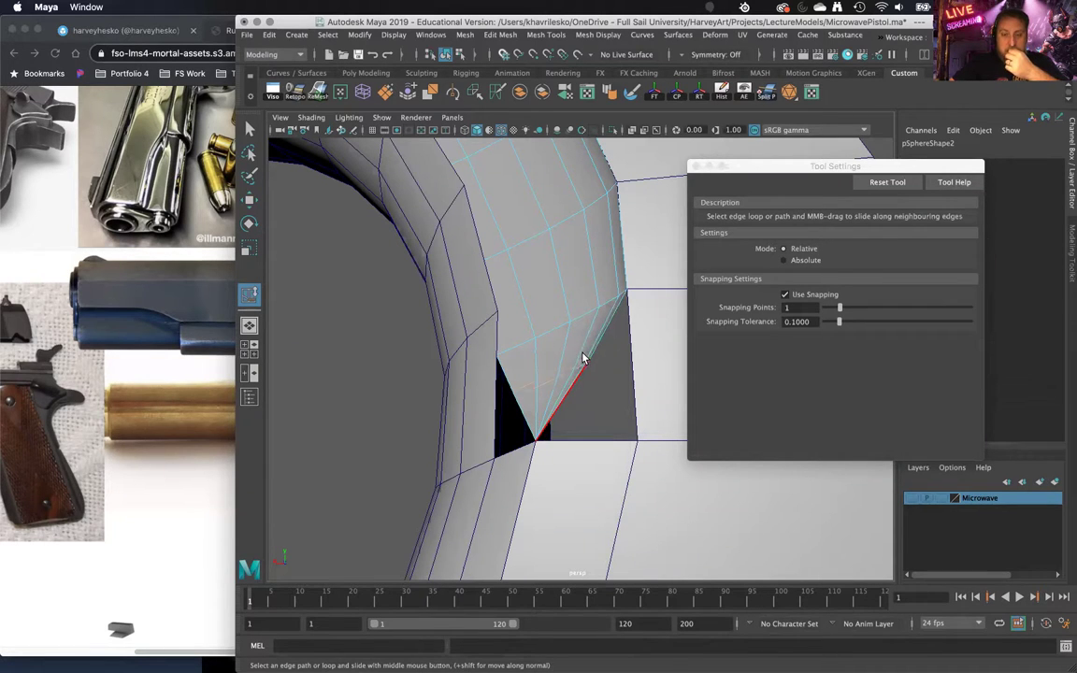
{"action": "left_click_drag", "start_coordinate": [589, 462], "coordinate": [637, 440], "text": "alt"}
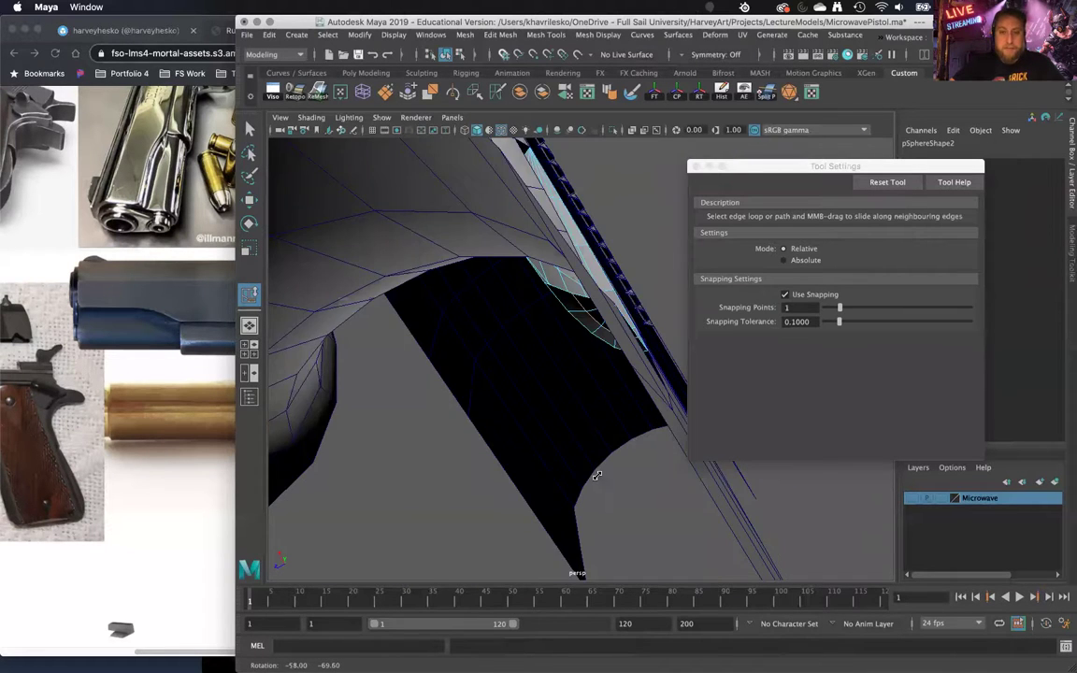
{"action": "left_click_drag", "start_coordinate": [596, 476], "coordinate": [592, 408], "text": "alt"}
{"action": "key", "text": "super+z"}
{"action": "key", "text": "super+z"}
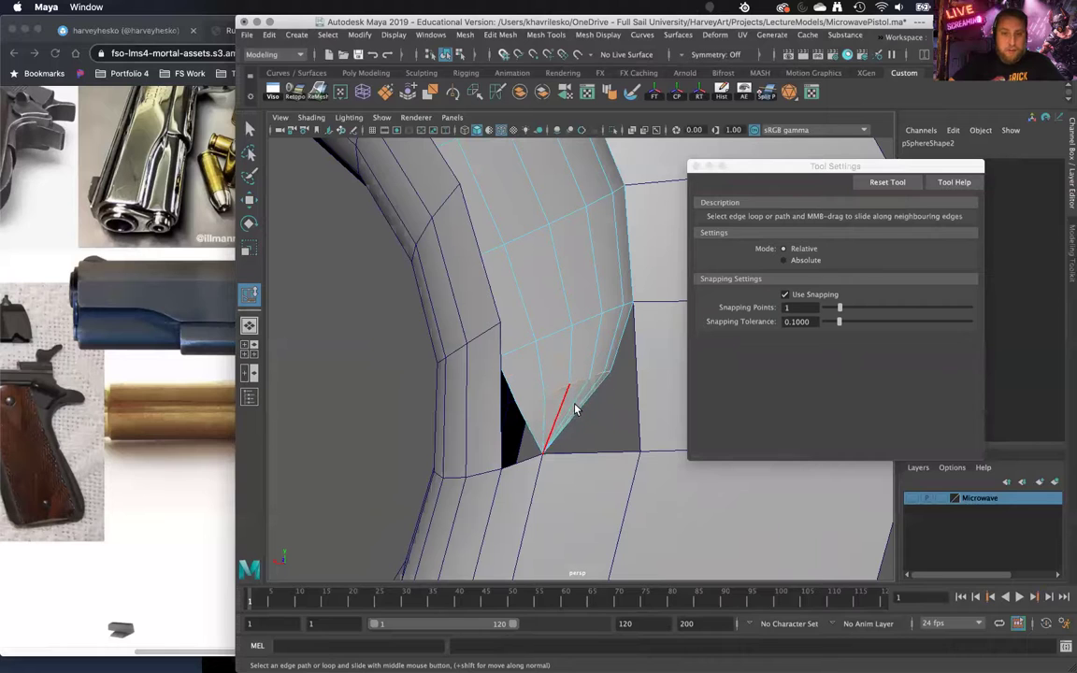
{"action": "left_click_drag", "start_coordinate": [575, 409], "coordinate": [540, 345], "text": "alt"}
{"action": "left_click_drag", "start_coordinate": [557, 406], "coordinate": [559, 396], "text": "alt"}
{"action": "middle_click_drag", "start_coordinate": [547, 402], "coordinate": [545, 403]}
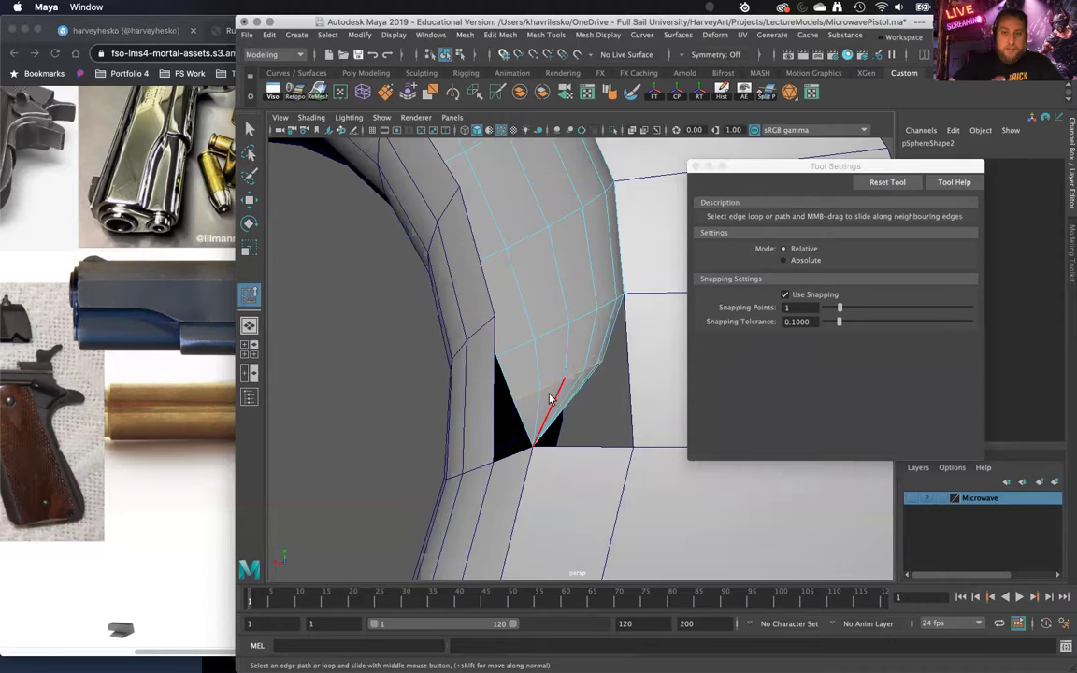
{"action": "left_click_drag", "start_coordinate": [537, 408], "coordinate": [564, 412], "text": "alt"}
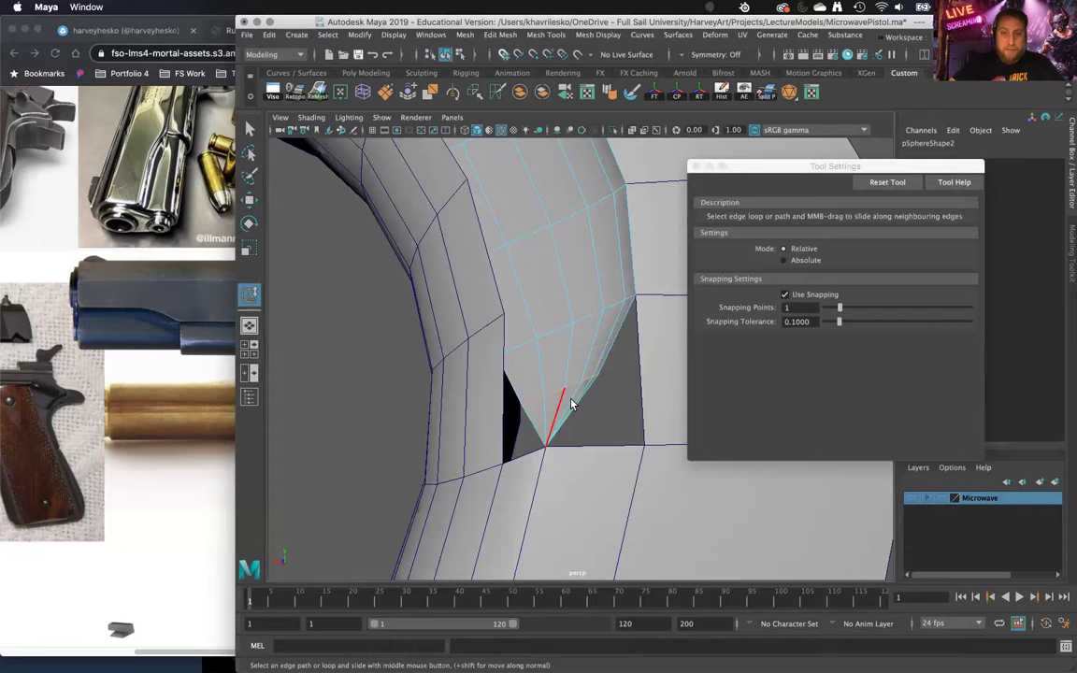
Step: Insert edge loops in the frame mesh on both sides of the sphere's lower tip, level with its last crosswise loop
{"action": "left_click_drag", "start_coordinate": [570, 425], "coordinate": [553, 387], "text": "alt"}
{"action": "right_click_drag", "start_coordinate": [548, 341], "coordinate": [563, 418], "text": "alt"}
{"action": "middle_click_drag", "start_coordinate": [563, 418], "coordinate": [508, 441], "text": "alt"}
{"action": "right_click_drag", "start_coordinate": [577, 310], "coordinate": [644, 290]}
{"action": "left_click_drag", "start_coordinate": [630, 423], "coordinate": [589, 387], "text": "alt"}
{"action": "right_click_drag", "start_coordinate": [586, 345], "coordinate": [521, 371], "text": "shift"}
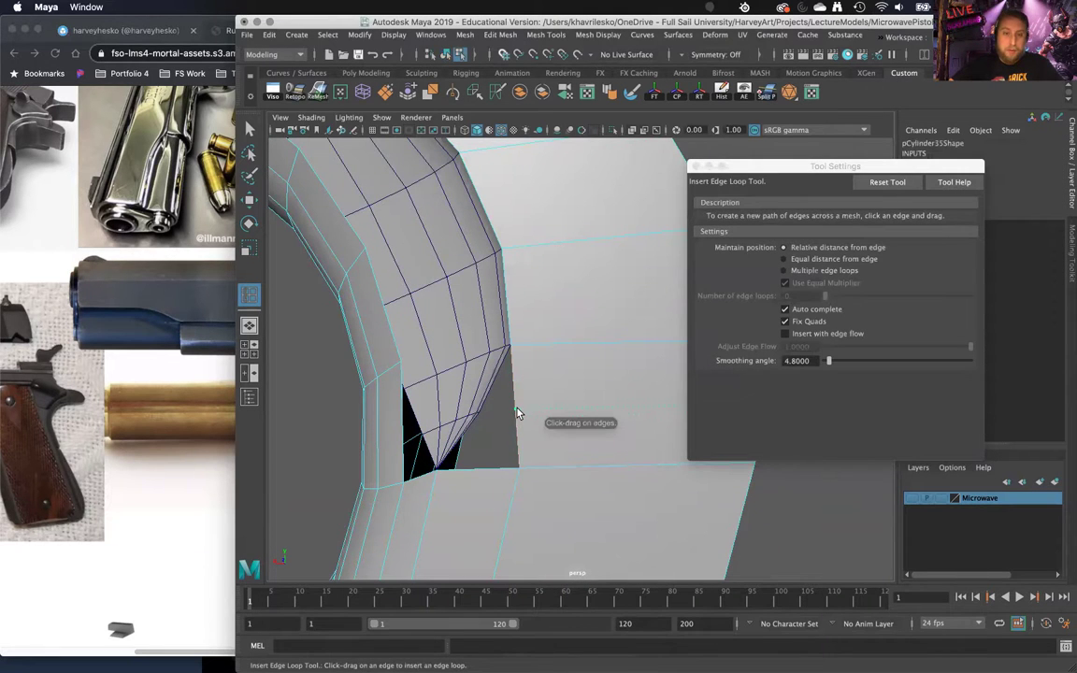
{"action": "left_click_drag", "start_coordinate": [568, 424], "coordinate": [487, 382], "text": "alt"}
{"action": "key", "text": "w"}
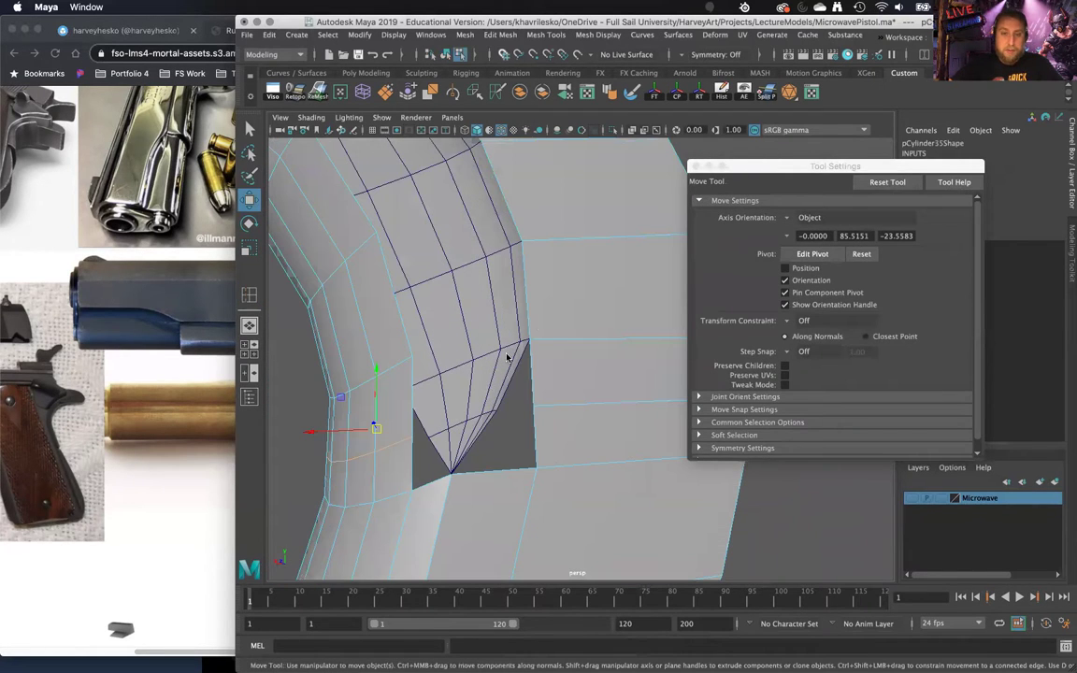
Step: Return to object mode and combine the sphere and the frame into one mesh
{"action": "right_click", "coordinate": [486, 305]}
{"action": "left_click", "coordinate": [550, 288]}
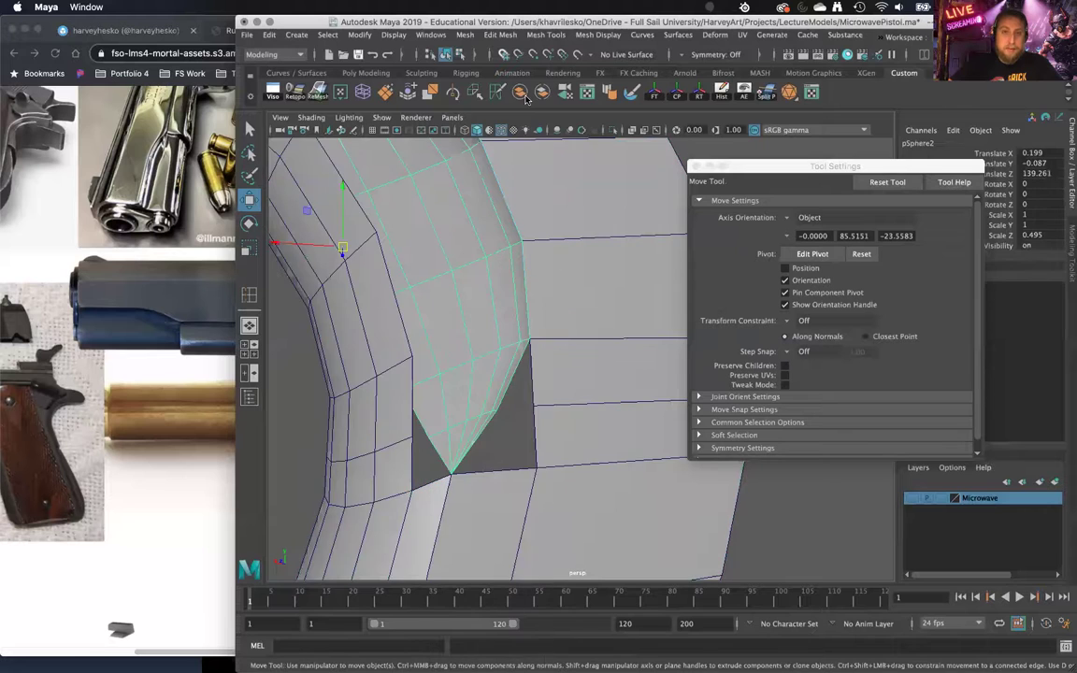
{"action": "left_click", "coordinate": [521, 93]}
{"action": "middle_click_drag", "start_coordinate": [541, 462], "coordinate": [575, 410], "text": "alt"}
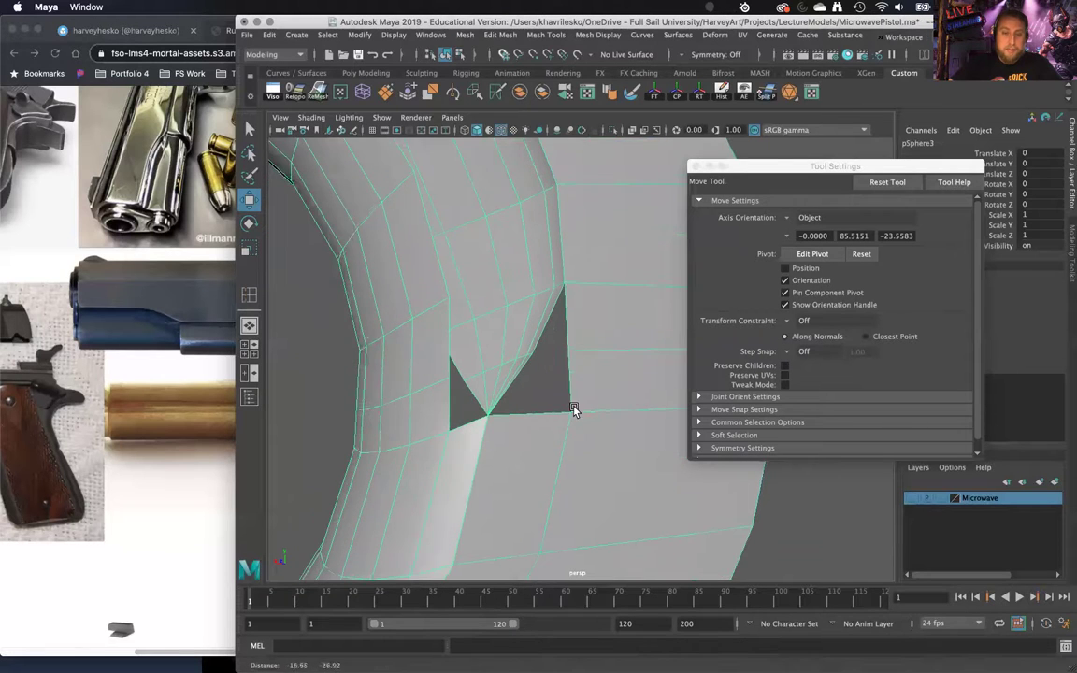
{"action": "scroll", "coordinate": [569, 404], "scroll_direction": "up", "scroll_amount": 3}
Step: Bridge the sphere's rim edge at the lower tip to the opposite frame edge across the outer gap
{"action": "left_click", "coordinate": [523, 374]}
{"action": "left_click", "coordinate": [507, 367]}
{"action": "left_click_drag", "start_coordinate": [507, 365], "coordinate": [530, 350], "text": "alt"}
{"action": "right_click", "coordinate": [528, 307]}
{"action": "left_click", "coordinate": [529, 272]}
{"action": "left_click", "coordinate": [584, 402]}
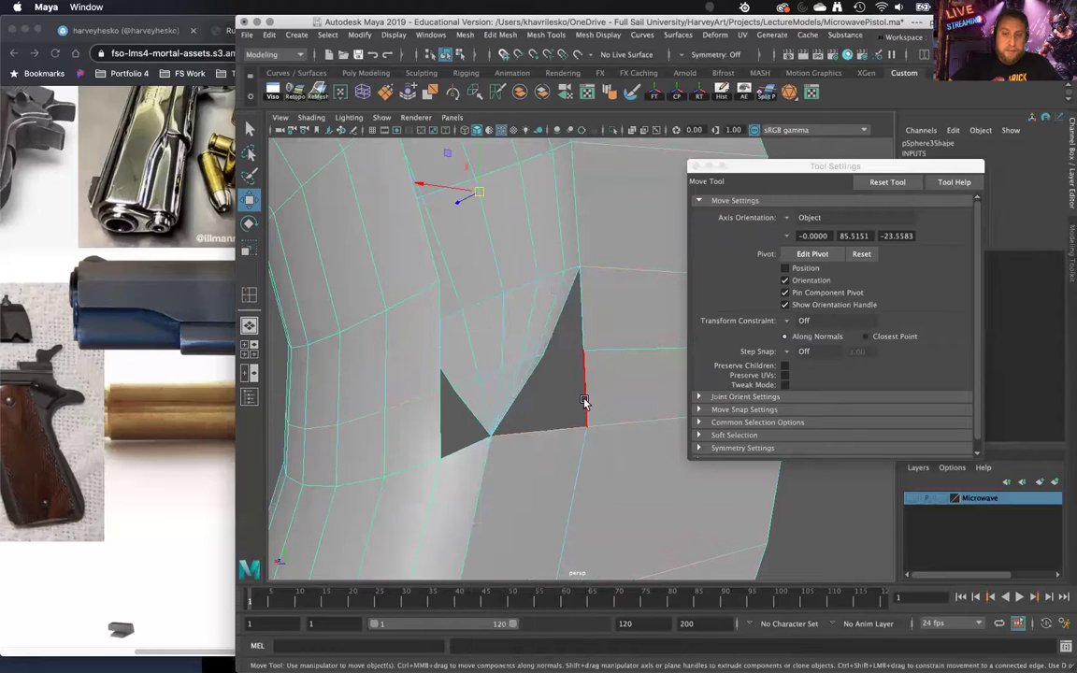
{"action": "right_click", "coordinate": [533, 322], "text": "shift"}
{"action": "left_click", "coordinate": [516, 478]}
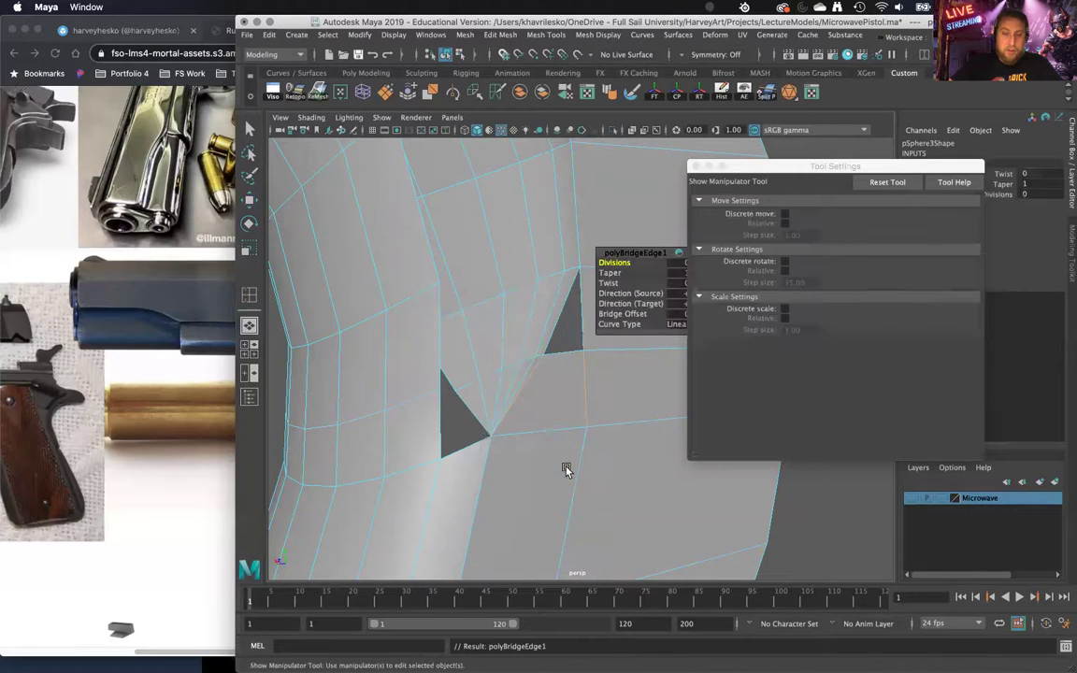
Step: Merge the overlapping vertices at the recess's lower tip and along its outer rim
{"action": "right_click", "coordinate": [564, 305]}
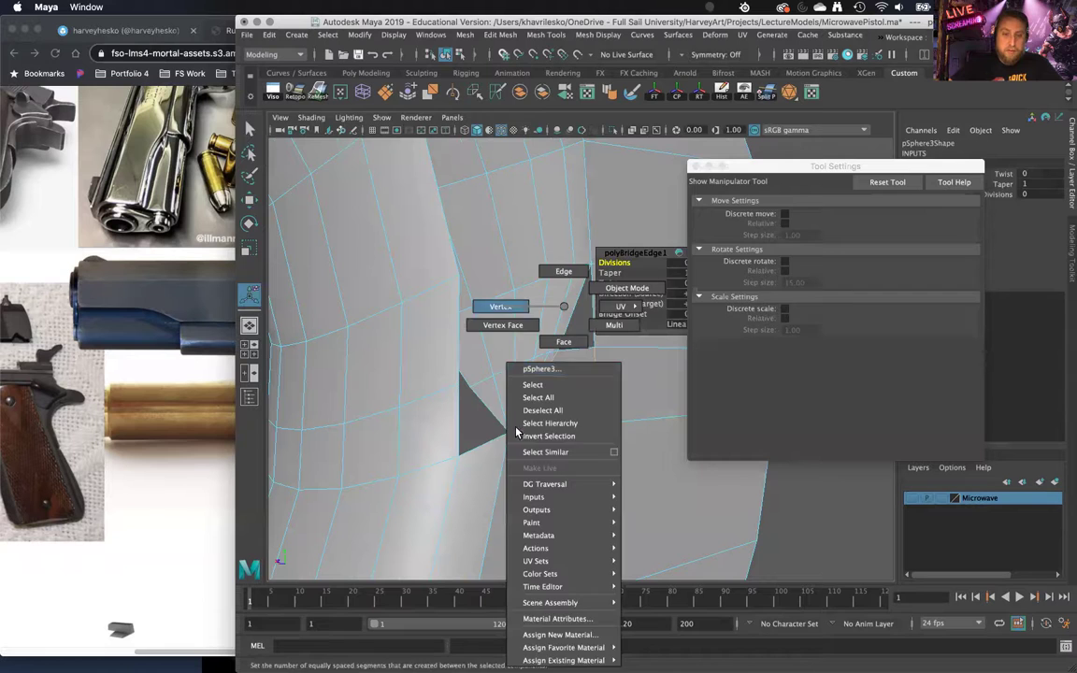
{"action": "left_click", "coordinate": [504, 309]}
{"action": "key", "text": "q"}
{"action": "left_click", "coordinate": [496, 437]}
{"action": "right_click_drag", "start_coordinate": [532, 458], "coordinate": [542, 366], "text": "shift"}
{"action": "left_click_drag", "start_coordinate": [564, 359], "coordinate": [558, 355], "text": "alt"}
{"action": "right_click_drag", "start_coordinate": [559, 307], "coordinate": [563, 287]}
{"action": "left_click", "coordinate": [563, 295]}
{"action": "mouse_move", "coordinate": [562, 357]}
{"action": "left_mouse_down", "text": "alt"}
{"action": "mouse_move", "coordinate": [547, 338]}
{"action": "mouse_move", "coordinate": [548, 428]}
{"action": "mouse_move", "coordinate": [558, 361]}
{"action": "left_mouse_up", "text": "alt"}
{"action": "right_click_drag", "start_coordinate": [558, 305], "coordinate": [492, 308]}
{"action": "left_click_drag", "start_coordinate": [551, 405], "coordinate": [551, 405]}
{"action": "right_click_drag", "start_coordinate": [564, 325], "coordinate": [572, 248], "text": "shift"}
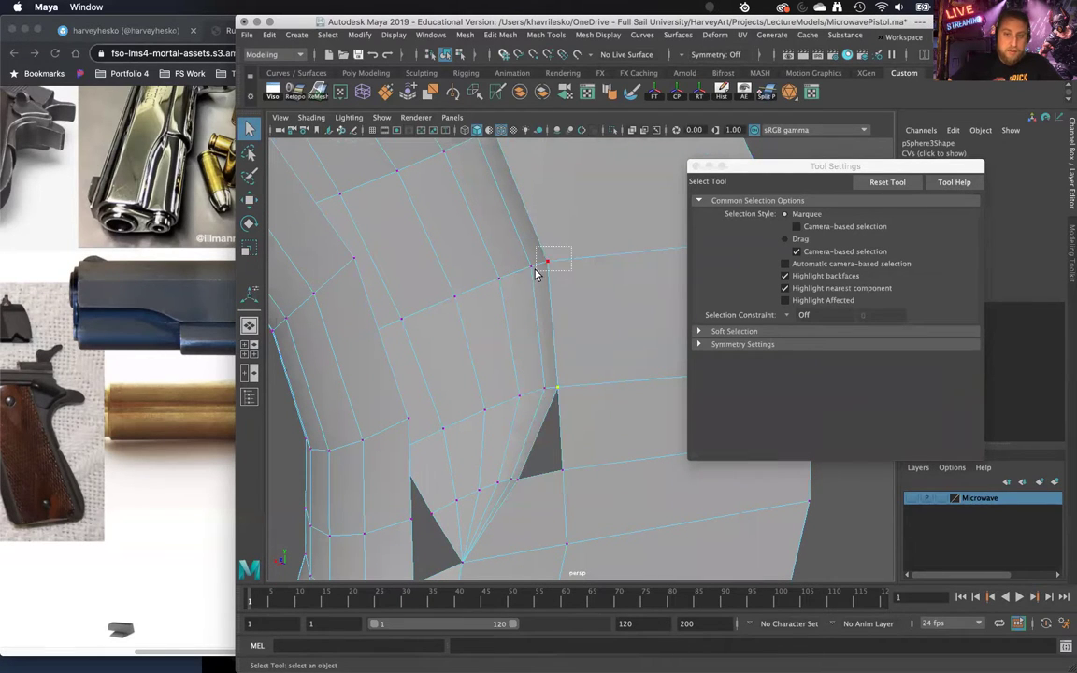
Step: Close the remaining triangular gap between the sphere's lower outer rim and the frame
{"action": "right_click_drag", "start_coordinate": [554, 307], "coordinate": [548, 310]}
{"action": "right_click_drag", "start_coordinate": [546, 373], "coordinate": [563, 534]}
{"action": "scroll", "coordinate": [573, 290], "scroll_direction": "down", "scroll_amount": 8}
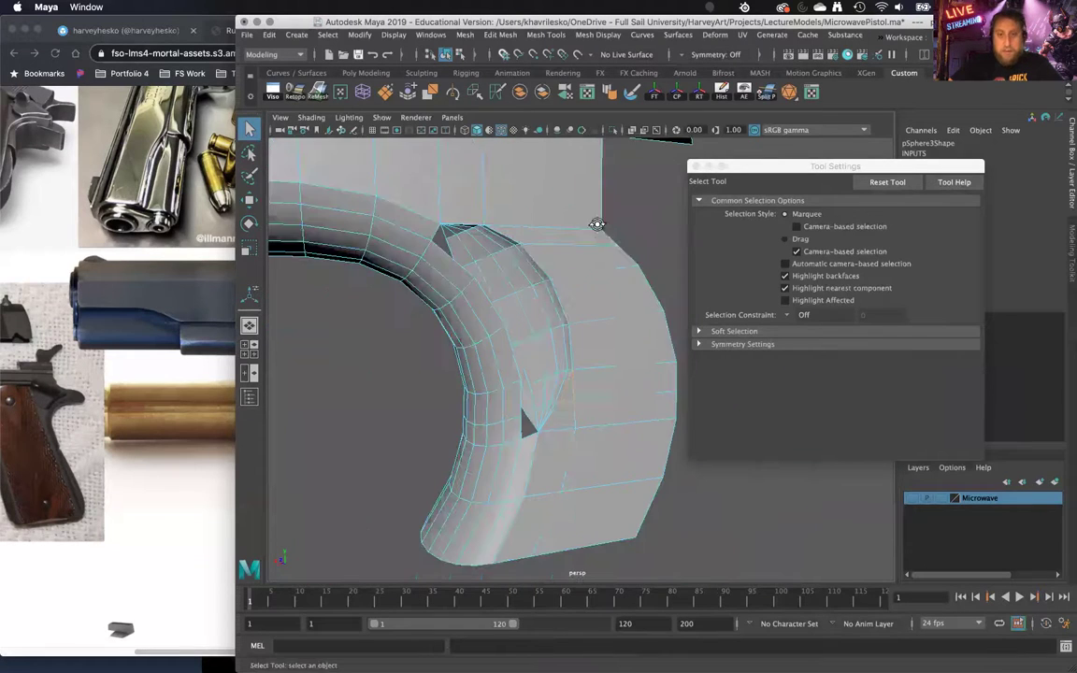
Step: Inspect the recess from several angles and compare it with the pistol reference photo in the browser
{"action": "left_click_drag", "start_coordinate": [596, 224], "coordinate": [582, 266], "text": "alt"}
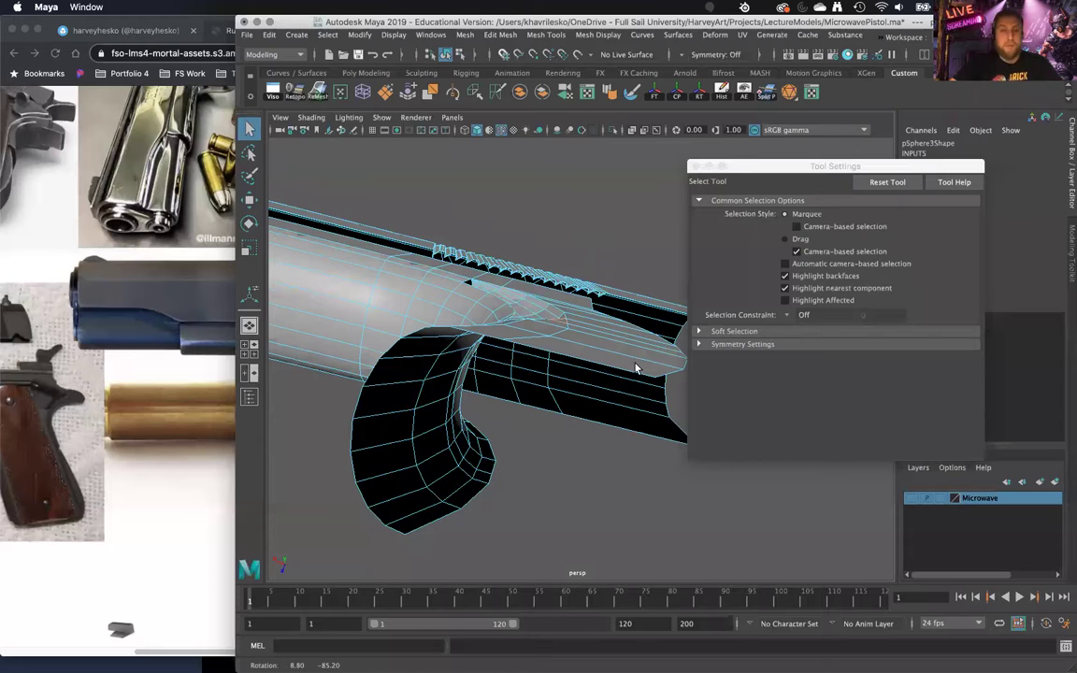
{"action": "left_click_drag", "start_coordinate": [628, 429], "coordinate": [504, 365], "text": "alt"}
{"action": "left_click", "coordinate": [214, 411]}
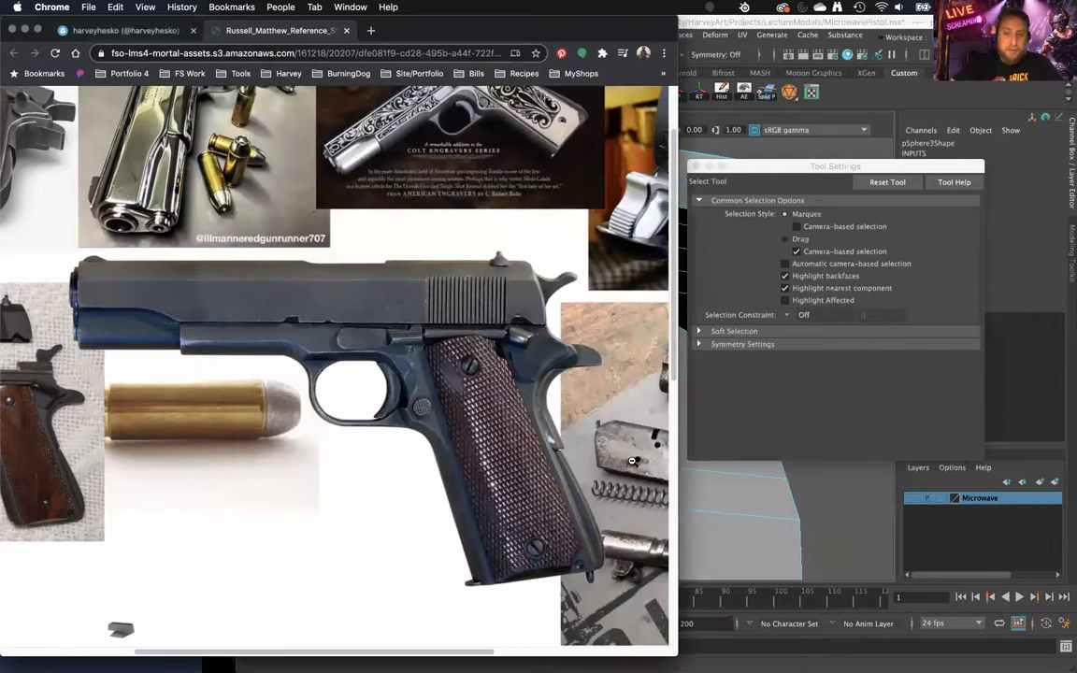
{"action": "left_click", "coordinate": [719, 508]}
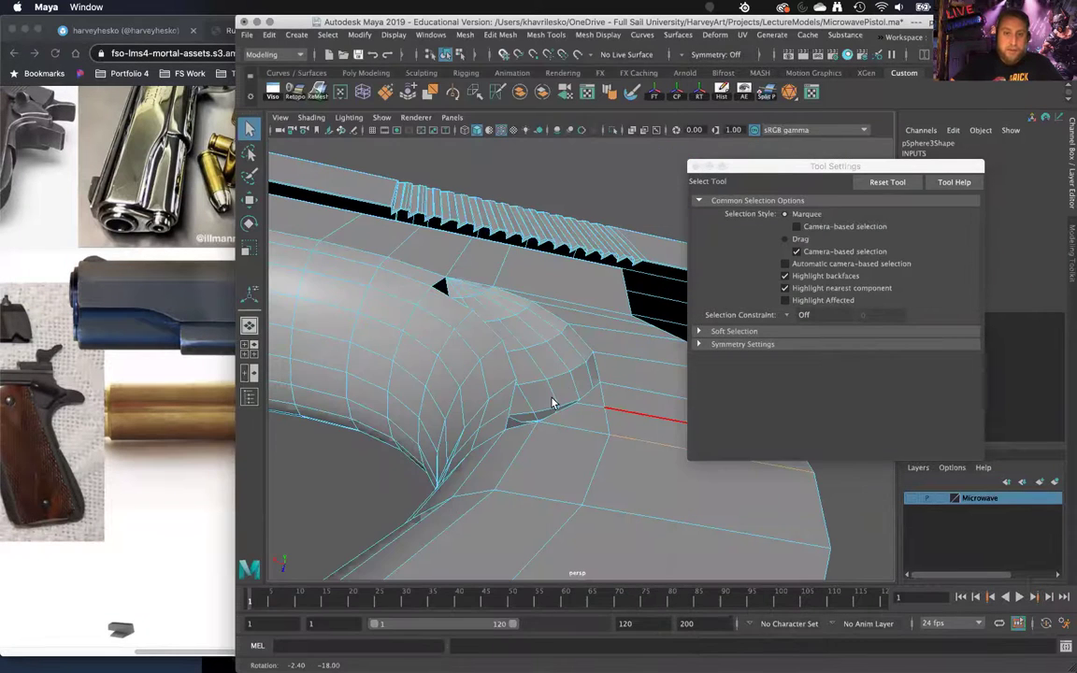
{"action": "right_click_drag", "start_coordinate": [552, 403], "coordinate": [561, 415], "text": "alt"}
{"action": "left_click_drag", "start_coordinate": [572, 430], "coordinate": [536, 339], "text": "alt"}
Step: Delete the lengthwise edge loop running close to the recess's outer rim
{"action": "right_click_drag", "start_coordinate": [539, 306], "coordinate": [534, 267]}
{"action": "left_click_drag", "start_coordinate": [535, 268], "coordinate": [529, 322], "text": "alt"}
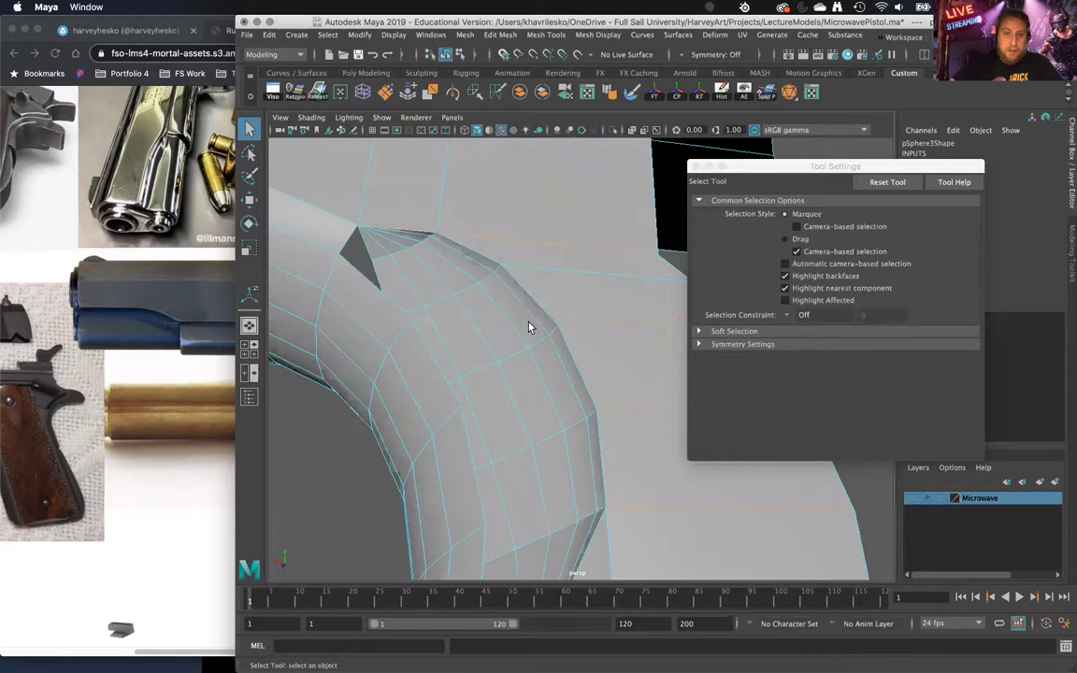
{"action": "left_click", "coordinate": [529, 323]}
{"action": "key", "text": "w"}
{"action": "left_click_drag", "start_coordinate": [538, 372], "coordinate": [548, 271], "text": "alt"}
{"action": "right_click", "coordinate": [551, 287], "text": "shift"}
{"action": "left_click", "coordinate": [512, 302]}
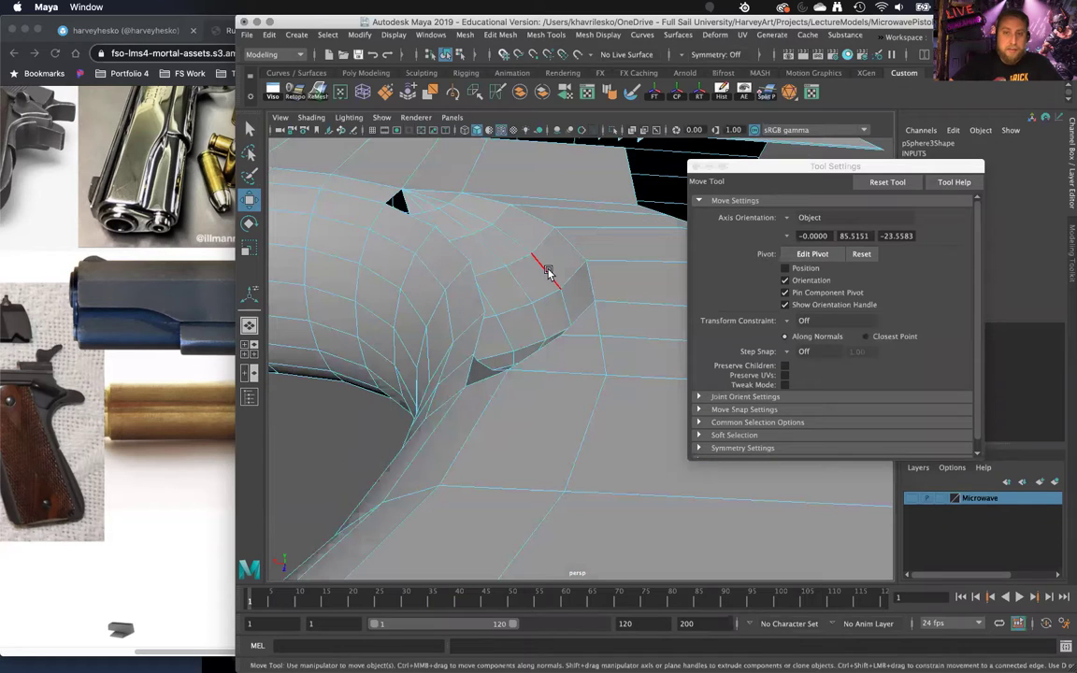
Step: Try to slide a lengthwise edge loop across the recess surface with the Slide Edge tool
{"action": "left_click", "coordinate": [548, 271]}
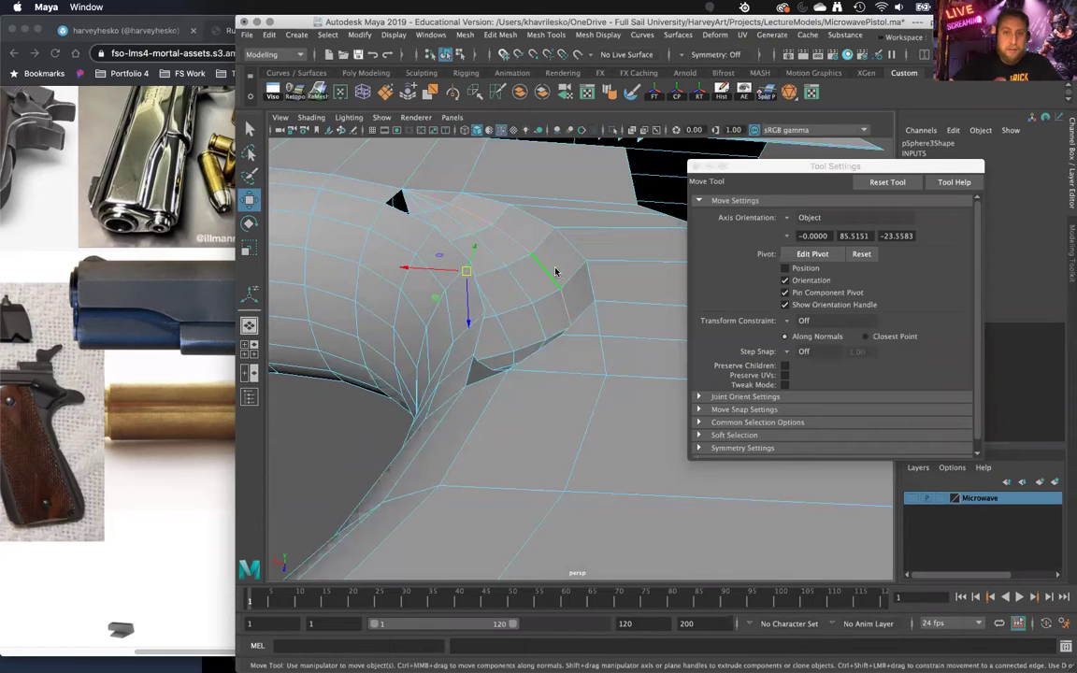
{"action": "right_click", "coordinate": [555, 271], "text": "shift"}
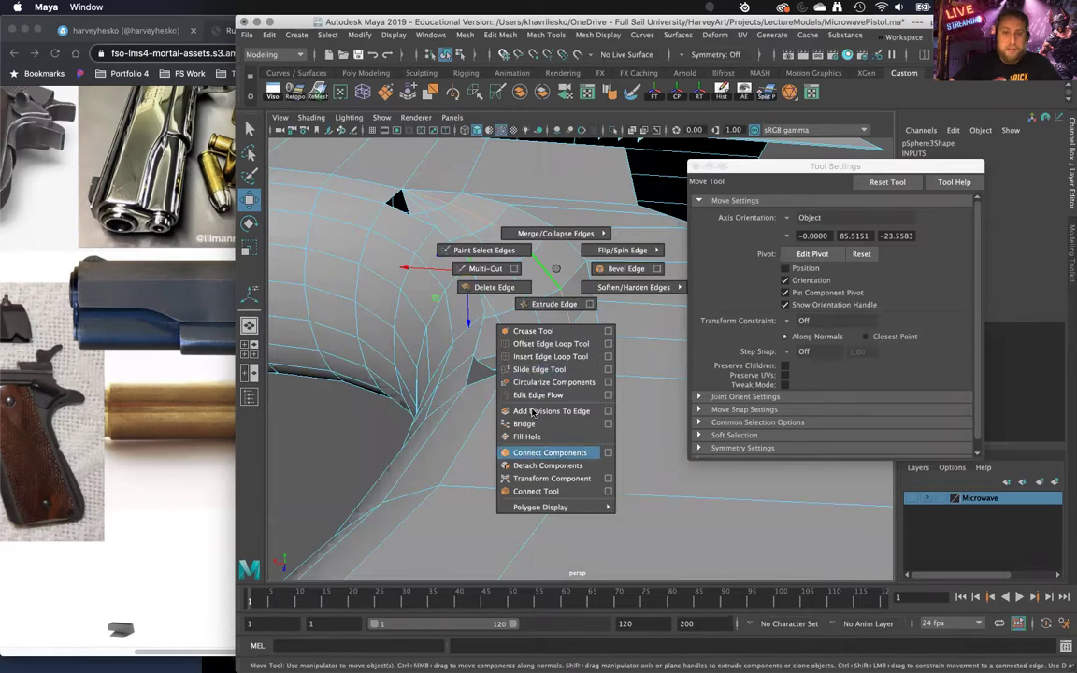
{"action": "left_click", "coordinate": [540, 369]}
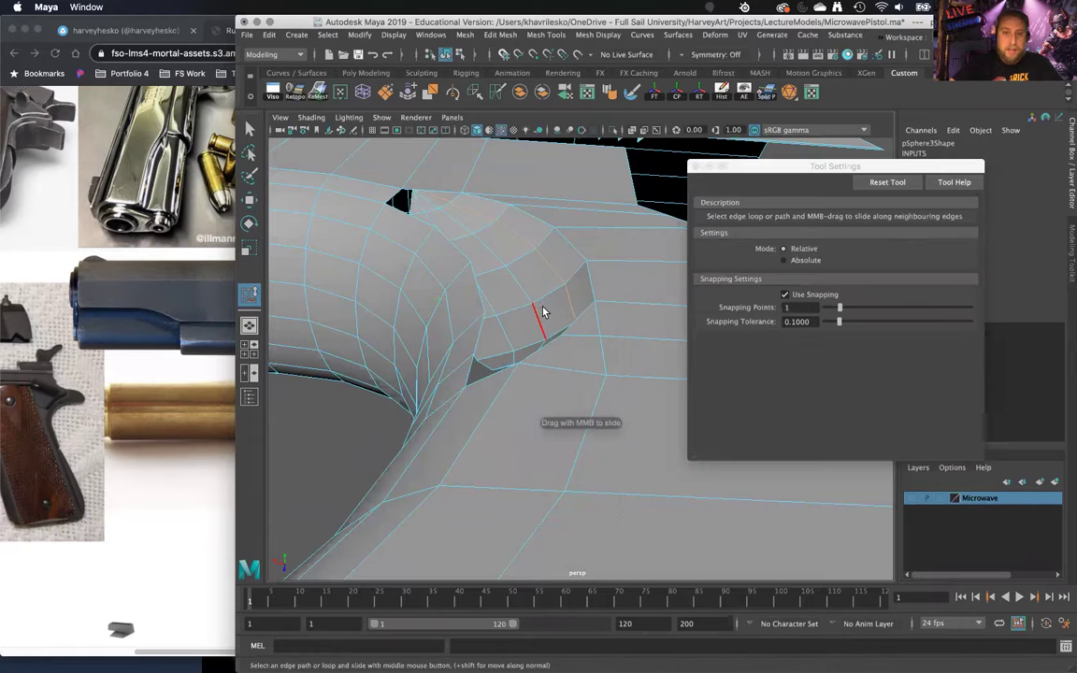
{"action": "left_click_drag", "start_coordinate": [549, 291], "coordinate": [501, 298], "text": "alt"}
{"action": "left_click", "coordinate": [576, 287]}
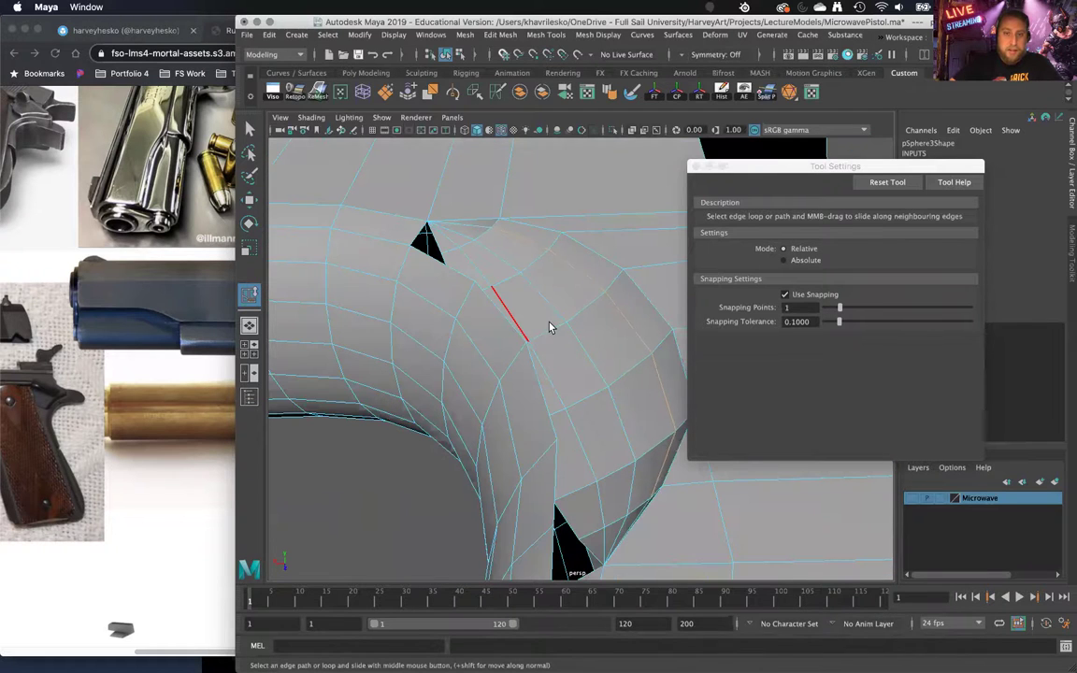
{"action": "left_click_drag", "start_coordinate": [537, 329], "coordinate": [574, 326], "text": "alt"}
{"action": "middle_click_drag", "start_coordinate": [574, 326], "coordinate": [579, 322]}
{"action": "key", "text": "super+z"}
Step: Delete the strip of frame faces that borders the recess along its inner curve
{"action": "left_click_drag", "start_coordinate": [551, 378], "coordinate": [547, 267], "text": "alt"}
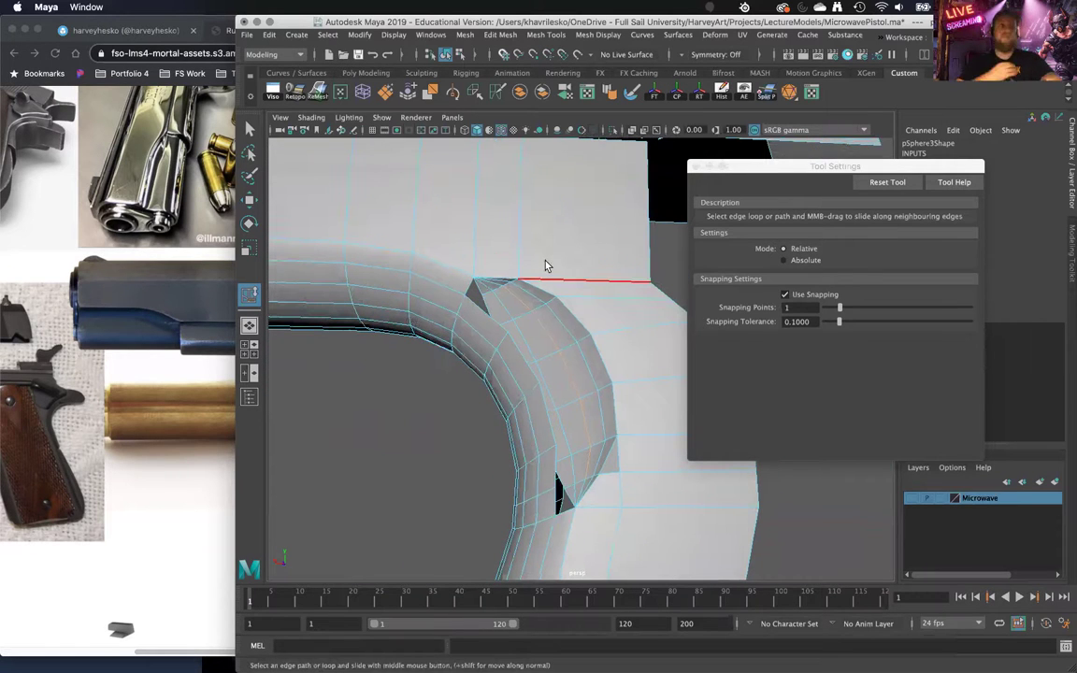
{"action": "left_click_drag", "start_coordinate": [492, 355], "coordinate": [560, 382], "text": "alt"}
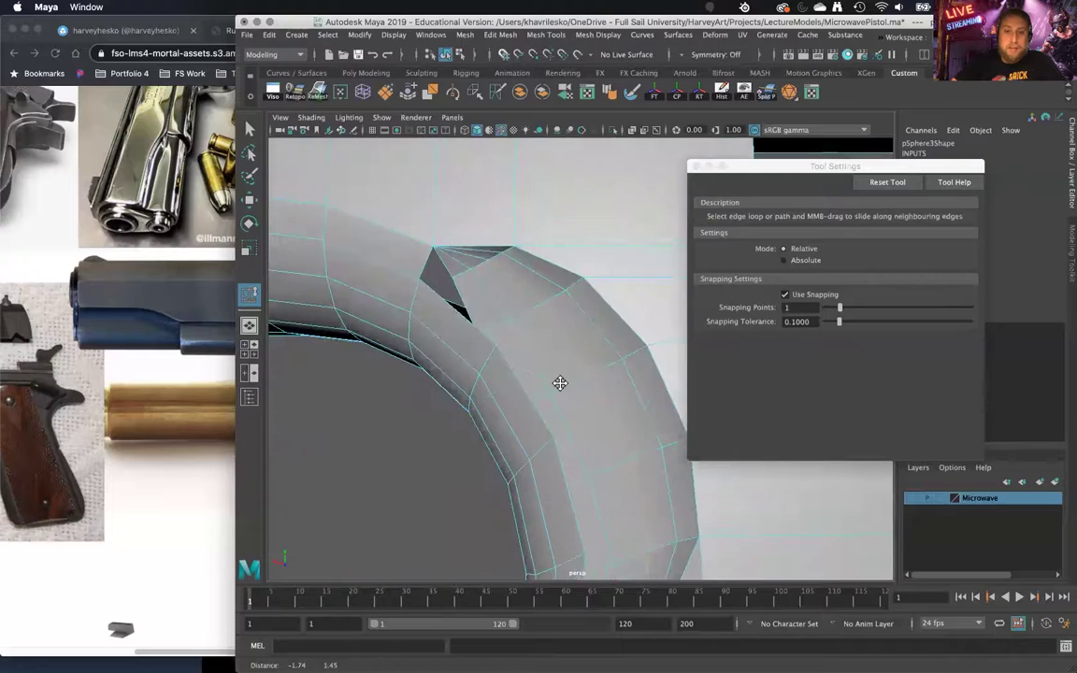
{"action": "middle_click_drag", "start_coordinate": [560, 382], "coordinate": [570, 469], "text": "alt"}
{"action": "right_click_drag", "start_coordinate": [571, 469], "coordinate": [548, 429], "text": "alt"}
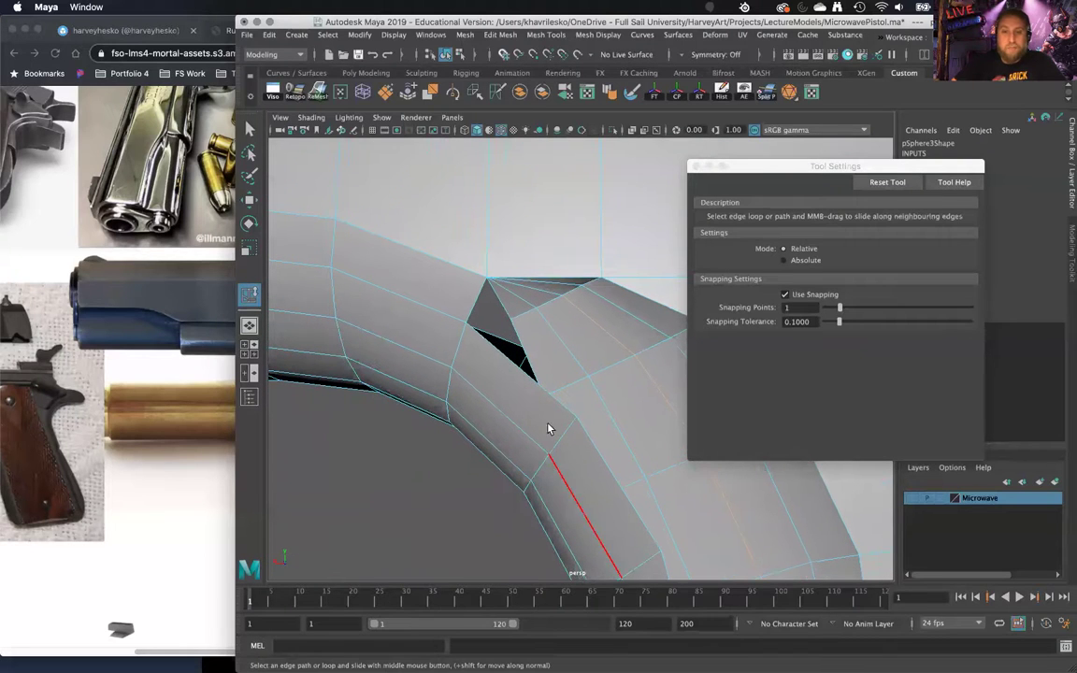
{"action": "left_click_drag", "start_coordinate": [494, 378], "coordinate": [547, 399], "text": "alt"}
{"action": "key", "text": "w"}
{"action": "right_click_drag", "start_coordinate": [608, 306], "coordinate": [605, 413]}
{"action": "left_click", "coordinate": [606, 415]}
{"action": "double_click", "coordinate": [539, 207], "text": "shift"}
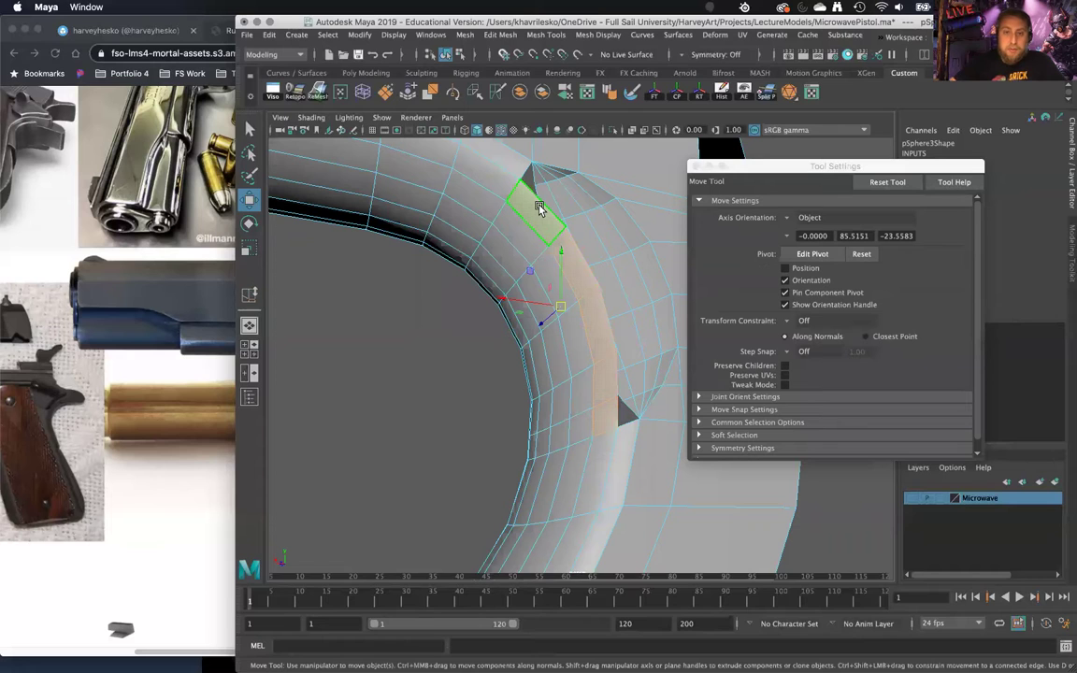
{"action": "key", "text": "Delete"}
Step: Examine the open gap between the frame's curved border and the recess from the front and side
{"action": "left_click_drag", "start_coordinate": [548, 245], "coordinate": [592, 318], "text": "alt"}
{"action": "left_click_drag", "start_coordinate": [580, 372], "coordinate": [522, 402], "text": "alt"}
{"action": "middle_click_drag", "start_coordinate": [521, 402], "coordinate": [463, 452], "text": "alt"}
{"action": "left_click_drag", "start_coordinate": [464, 452], "coordinate": [574, 379], "text": "alt"}
{"action": "right_click_drag", "start_coordinate": [574, 380], "coordinate": [557, 379]}
{"action": "left_click", "coordinate": [558, 379]}
{"action": "left_click_drag", "start_coordinate": [557, 379], "coordinate": [669, 449], "text": "alt"}
{"action": "left_click_drag", "start_coordinate": [394, 26], "coordinate": [440, 8]}
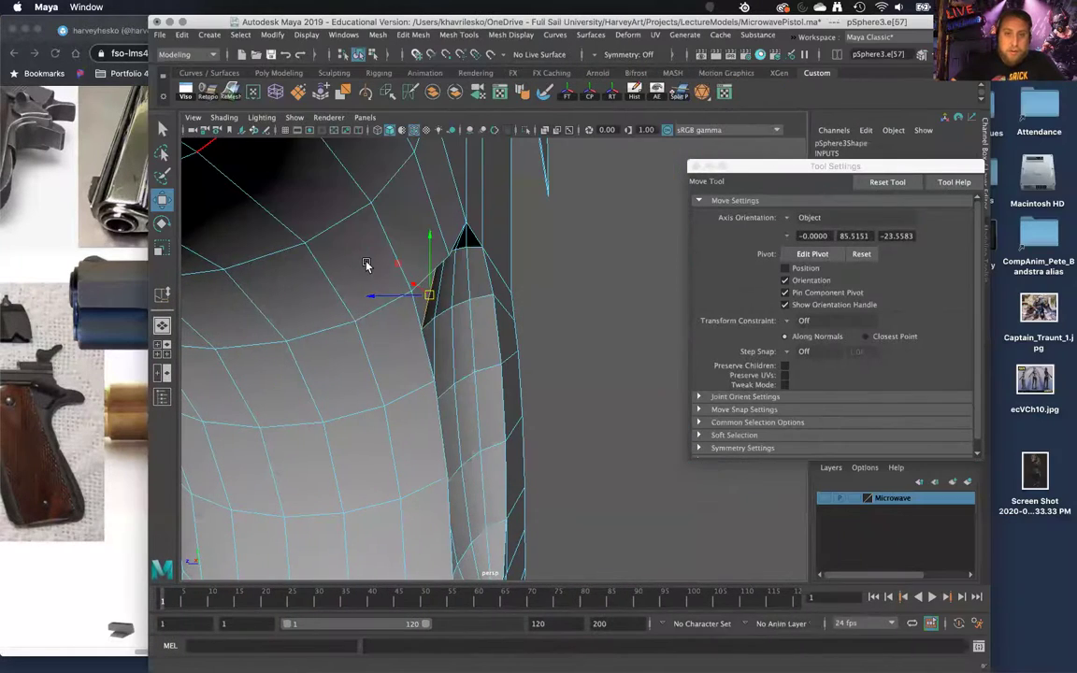
{"action": "left_click_drag", "start_coordinate": [367, 264], "coordinate": [485, 231], "text": "alt"}
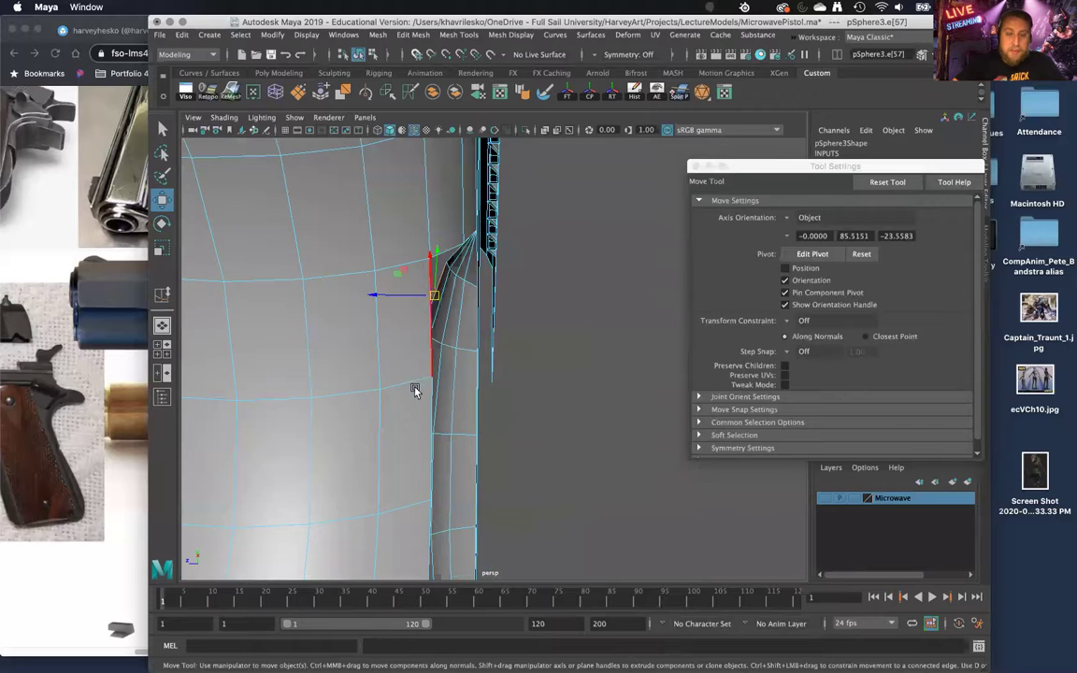
{"action": "left_click_drag", "start_coordinate": [435, 365], "coordinate": [370, 387], "text": "alt"}
{"action": "left_click_drag", "start_coordinate": [263, 417], "coordinate": [536, 390], "text": "alt"}
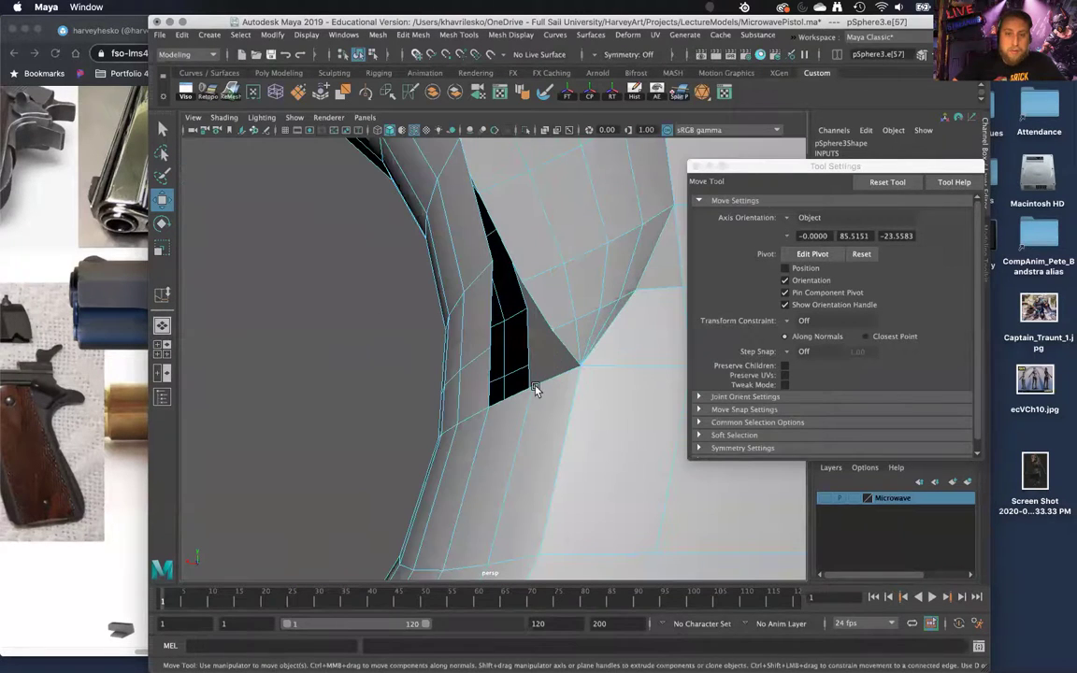
{"action": "left_click_drag", "start_coordinate": [509, 468], "coordinate": [512, 505], "text": "alt"}
Step: Bridge a frame border edge to the facing recess edge near the lower end of the gap
{"action": "left_click", "coordinate": [445, 455]}
{"action": "left_click_drag", "start_coordinate": [445, 456], "coordinate": [640, 452], "text": "alt"}
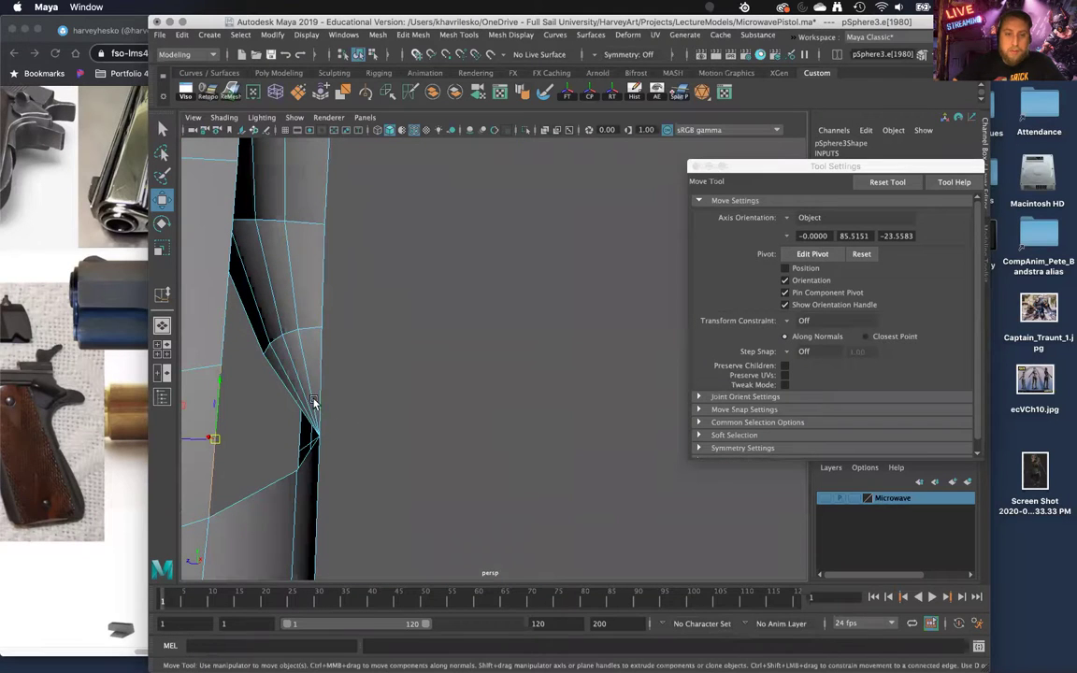
{"action": "left_click_drag", "start_coordinate": [313, 412], "coordinate": [260, 425], "text": "alt"}
{"action": "left_click", "coordinate": [371, 274]}
{"action": "right_click", "coordinate": [371, 274], "text": "shift"}
{"action": "left_click", "coordinate": [274, 282]}
{"action": "left_click", "coordinate": [331, 269], "text": "shift"}
{"action": "left_click_drag", "start_coordinate": [333, 271], "coordinate": [416, 253], "text": "alt"}
{"action": "right_click_drag", "start_coordinate": [416, 252], "coordinate": [402, 212], "text": "alt"}
{"action": "left_click_drag", "start_coordinate": [402, 213], "coordinate": [433, 245], "text": "alt"}
{"action": "right_click", "coordinate": [368, 314], "text": "shift"}
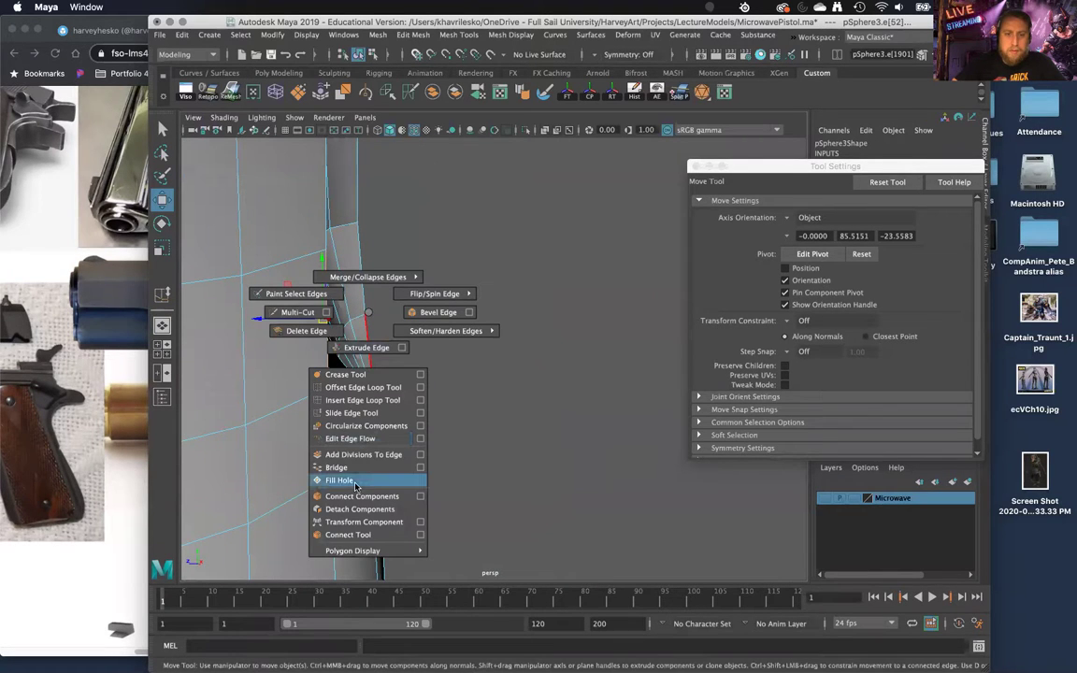
{"action": "left_click", "coordinate": [363, 465]}
Step: Reposition the frame border vertex at the bridge's upper corner to align with the adjacent recess vertex while keeping a narrow gap
{"action": "left_click_drag", "start_coordinate": [442, 363], "coordinate": [518, 515], "text": "alt"}
{"action": "scroll", "coordinate": [407, 313], "scroll_direction": "down", "scroll_amount": 3}
{"action": "left_click_drag", "start_coordinate": [406, 312], "coordinate": [408, 298], "text": "alt"}
{"action": "right_click_drag", "start_coordinate": [408, 297], "coordinate": [346, 295]}
{"action": "left_click", "coordinate": [450, 324]}
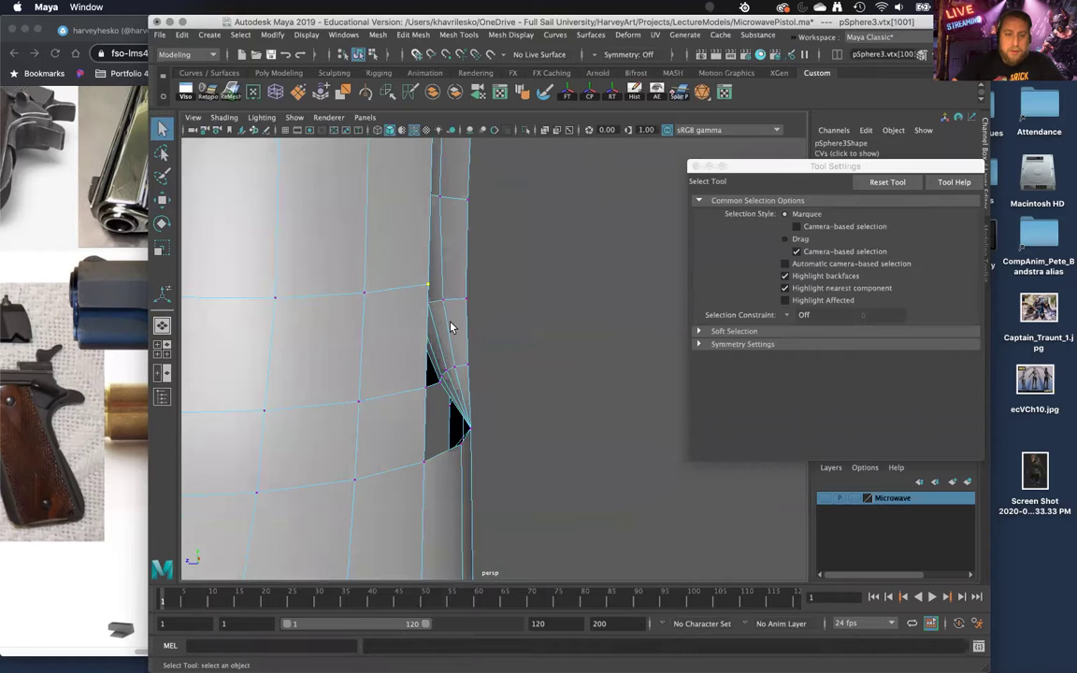
{"action": "key", "text": "w"}
{"action": "left_click_drag", "start_coordinate": [446, 324], "coordinate": [474, 344], "text": "alt"}
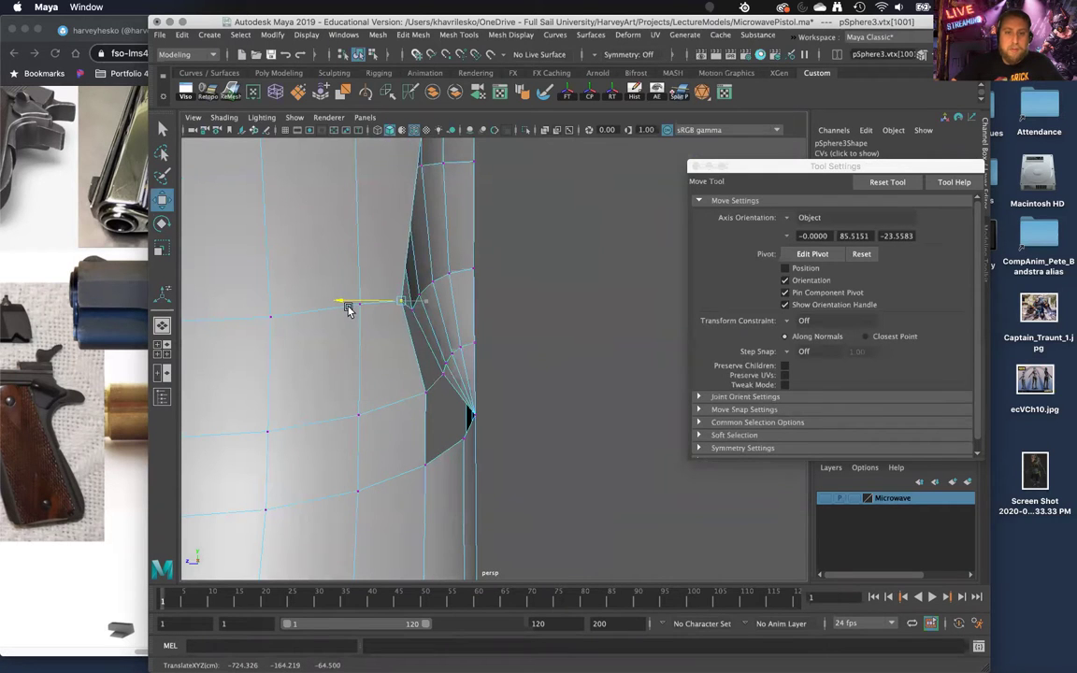
{"action": "left_click_drag", "start_coordinate": [378, 299], "coordinate": [454, 341], "text": "alt"}
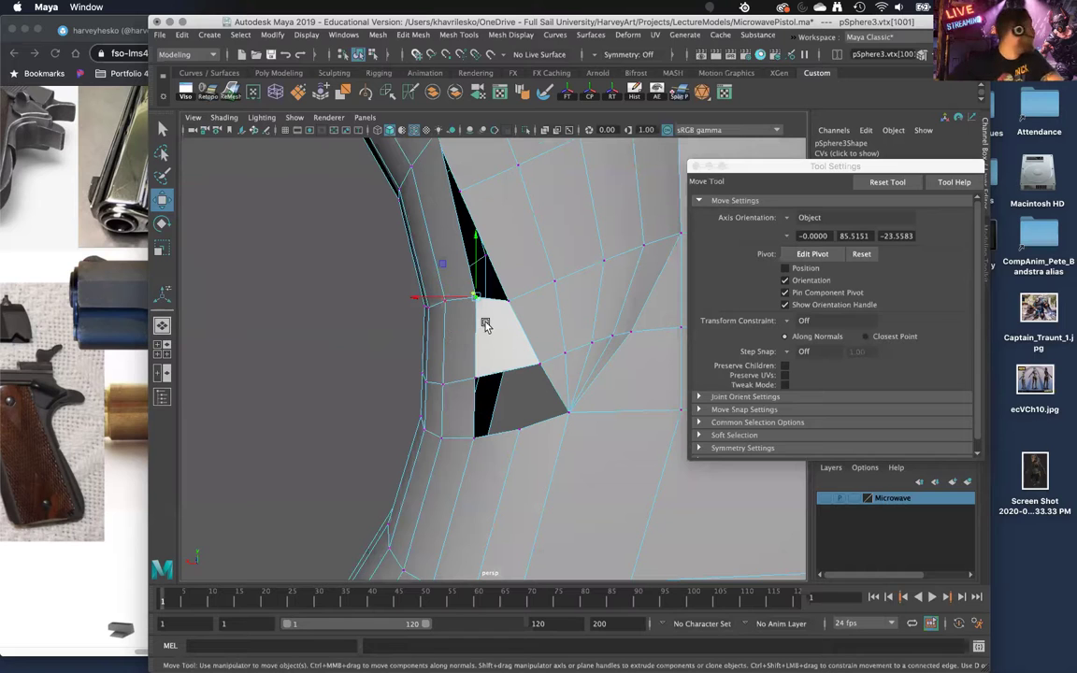
{"action": "left_click_drag", "start_coordinate": [474, 297], "coordinate": [506, 304]}
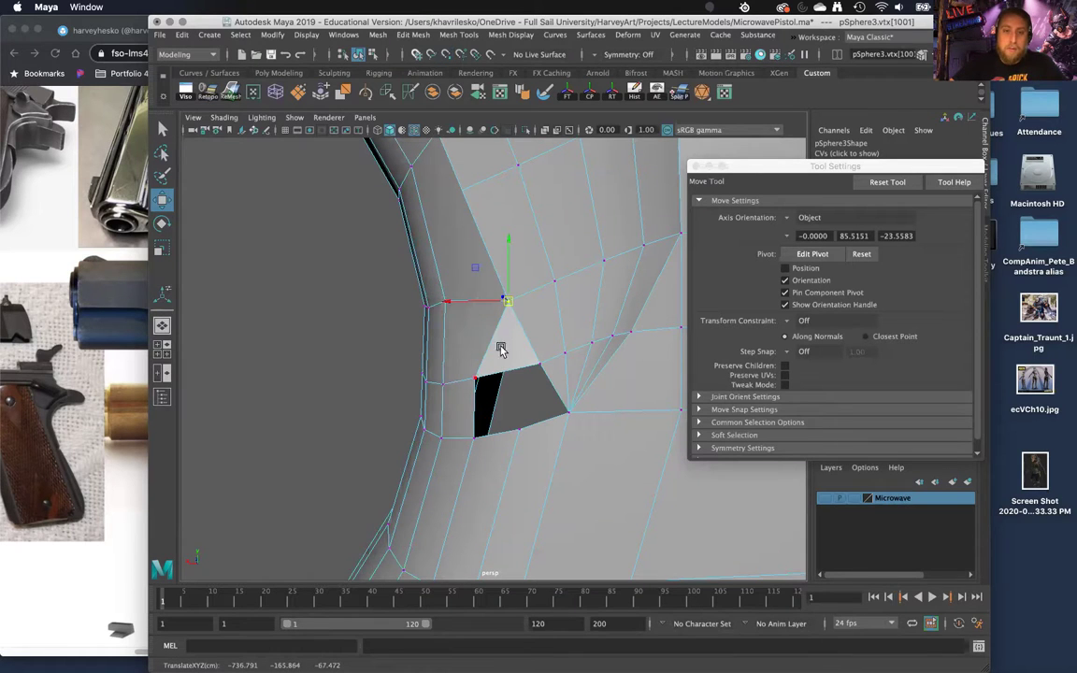
{"action": "left_click_drag", "start_coordinate": [428, 306], "coordinate": [626, 271]}
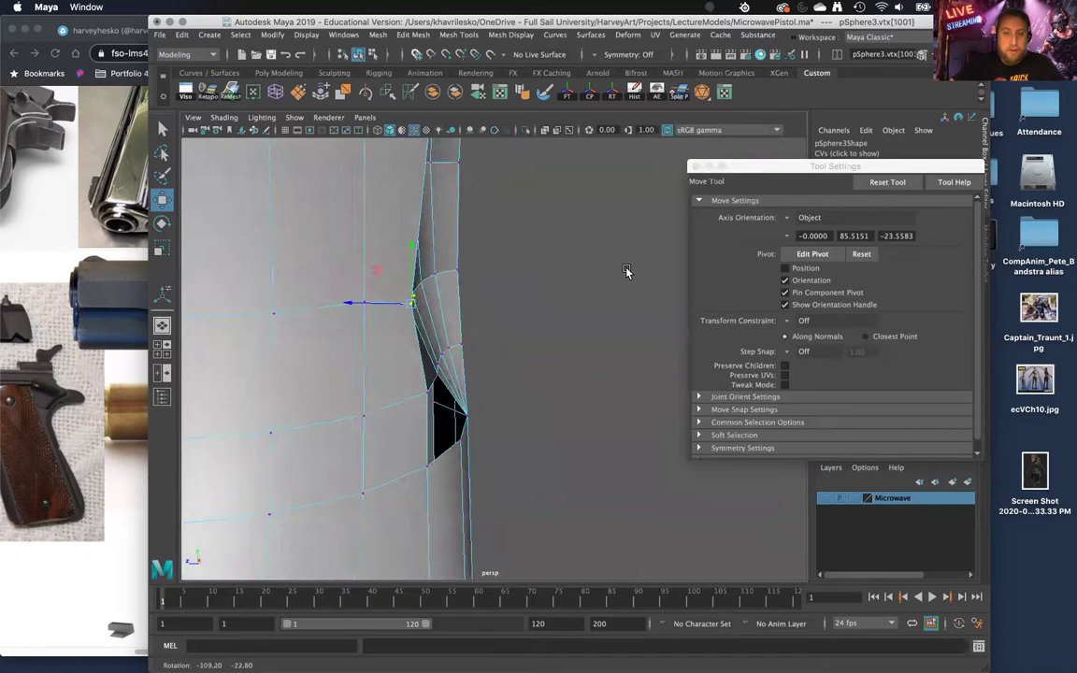
Step: Fill the hole between the new bridge face and the recess's lower tip
{"action": "left_click_drag", "start_coordinate": [512, 389], "coordinate": [434, 334], "text": "alt"}
{"action": "right_click_drag", "start_coordinate": [498, 300], "coordinate": [504, 261]}
{"action": "right_click_drag", "start_coordinate": [497, 301], "coordinate": [492, 318]}
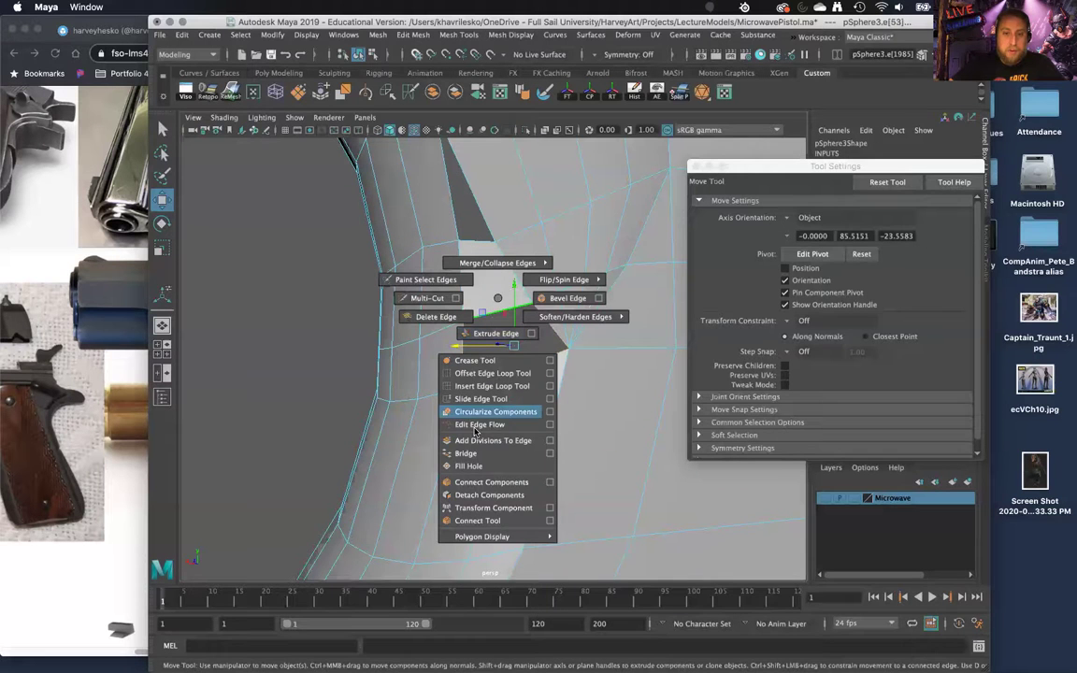
{"action": "right_click_drag", "start_coordinate": [472, 466], "coordinate": [472, 466], "text": "shift"}
Step: Cut the filled face diagonally from the bridge's lower frame vertex to the frame vertex beside the recess tip
{"action": "left_click_drag", "start_coordinate": [442, 372], "coordinate": [498, 360], "text": "alt"}
{"action": "right_click_drag", "start_coordinate": [496, 360], "coordinate": [472, 319], "text": "shift"}
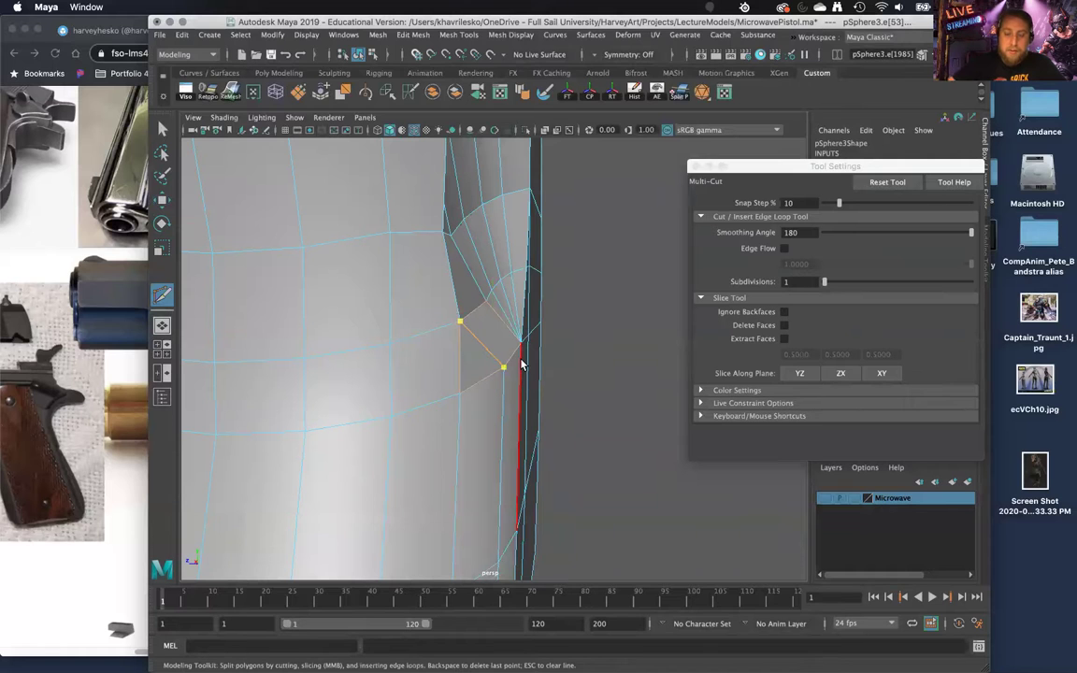
{"action": "mouse_move", "coordinate": [517, 360]}
{"action": "left_mouse_down", "text": "alt"}
{"action": "mouse_move", "coordinate": [339, 354]}
{"action": "mouse_move", "coordinate": [461, 314]}
{"action": "mouse_move", "coordinate": [530, 350]}
{"action": "left_mouse_up", "text": "alt"}
{"action": "middle_click_drag", "start_coordinate": [529, 351], "coordinate": [564, 431], "text": "alt"}
{"action": "left_click_drag", "start_coordinate": [562, 431], "coordinate": [460, 326], "text": "alt"}
{"action": "right_click_drag", "start_coordinate": [460, 325], "coordinate": [481, 403], "text": "alt"}
{"action": "left_click_drag", "start_coordinate": [480, 404], "coordinate": [488, 365], "text": "alt"}
{"action": "middle_click_drag", "start_coordinate": [488, 366], "coordinate": [476, 232], "text": "alt"}
{"action": "mouse_move", "coordinate": [476, 232]}
{"action": "left_mouse_down", "text": "alt"}
{"action": "mouse_move", "coordinate": [480, 244]}
{"action": "mouse_move", "coordinate": [481, 214]}
{"action": "mouse_move", "coordinate": [485, 236]}
{"action": "left_mouse_up", "text": "alt"}
{"action": "right_click_drag", "start_coordinate": [485, 236], "coordinate": [506, 358], "text": "alt"}
{"action": "left_click_drag", "start_coordinate": [508, 358], "coordinate": [481, 333], "text": "alt"}
{"action": "key", "text": "w"}
Step: Reposition the next frame border vertex up the gap to align with its neighbouring recess vertex, leaving a narrow gap
{"action": "right_click_drag", "start_coordinate": [461, 303], "coordinate": [402, 300]}
{"action": "left_click", "coordinate": [473, 271]}
{"action": "left_click_drag", "start_coordinate": [473, 275], "coordinate": [489, 322]}
{"action": "left_click_drag", "start_coordinate": [594, 364], "coordinate": [498, 362], "text": "alt"}
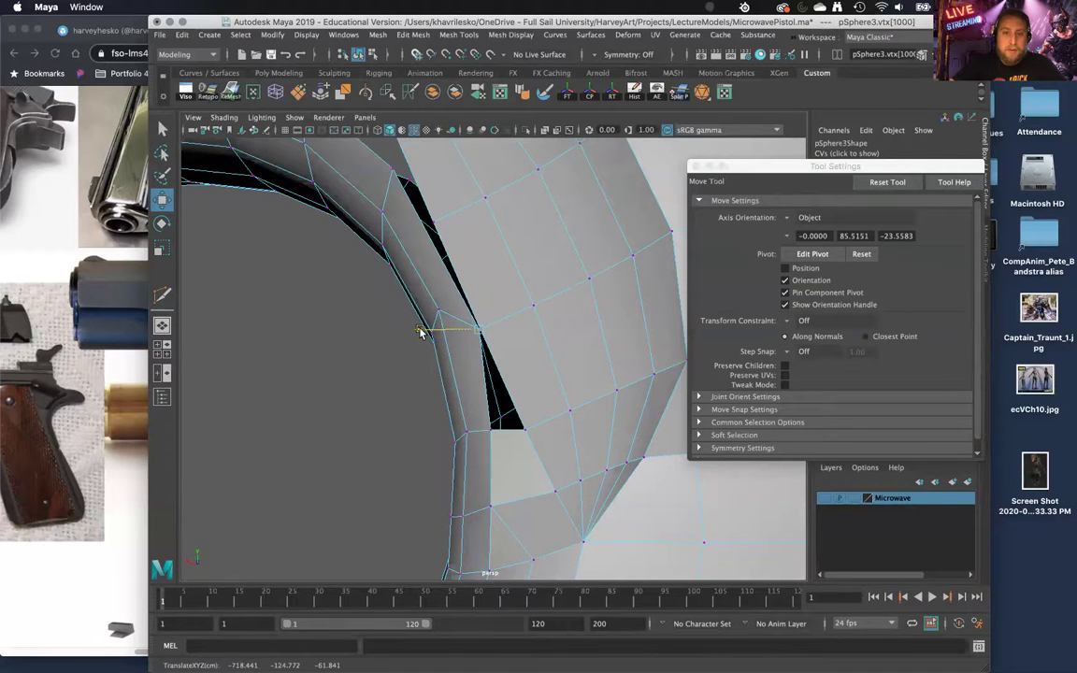
{"action": "mouse_move", "coordinate": [404, 333]}
{"action": "left_mouse_down", "text": "alt"}
{"action": "mouse_move", "coordinate": [546, 315]}
{"action": "mouse_move", "coordinate": [534, 334]}
{"action": "mouse_move", "coordinate": [420, 337]}
{"action": "left_mouse_up", "text": "alt"}
{"action": "left_click_drag", "start_coordinate": [466, 298], "coordinate": [465, 301]}
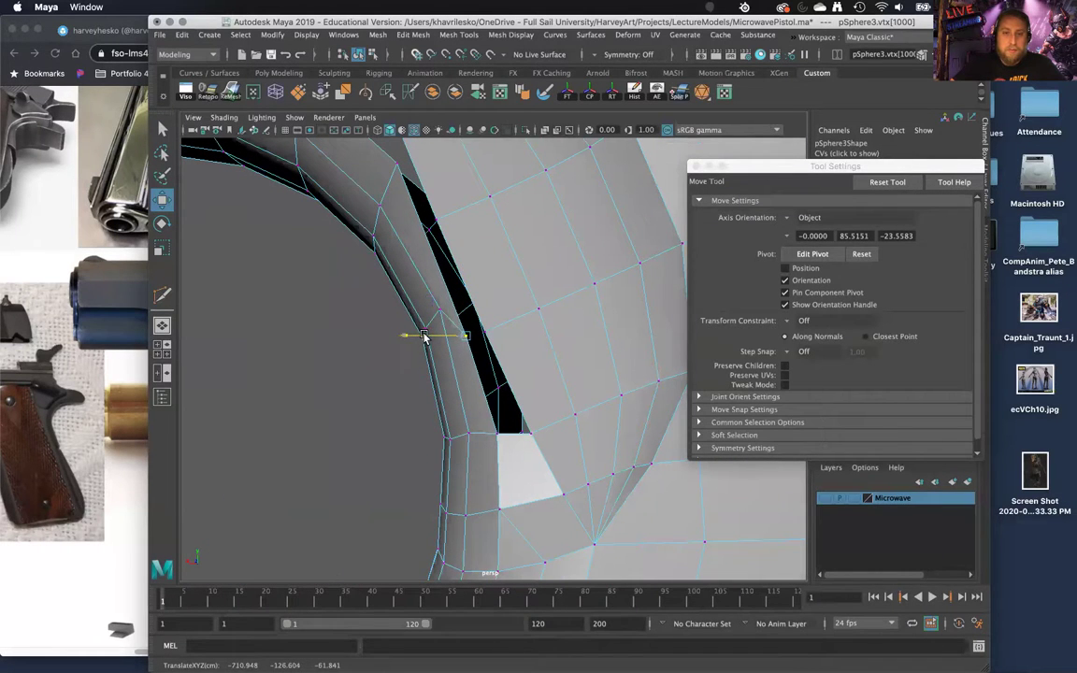
Step: Insert an edge loop across the frame's curved band beside the middle of the gap
{"action": "left_click_drag", "start_coordinate": [428, 337], "coordinate": [459, 312], "text": "alt"}
{"action": "right_click_drag", "start_coordinate": [460, 306], "coordinate": [501, 278]}
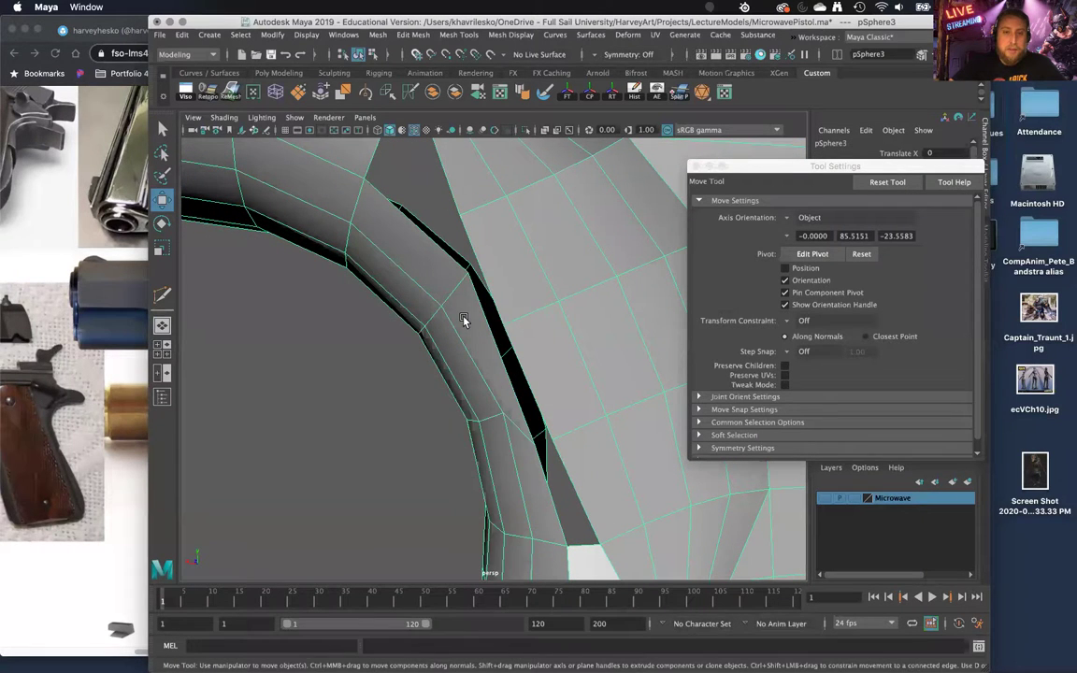
{"action": "right_click_drag", "start_coordinate": [450, 328], "coordinate": [436, 341], "text": "shift"}
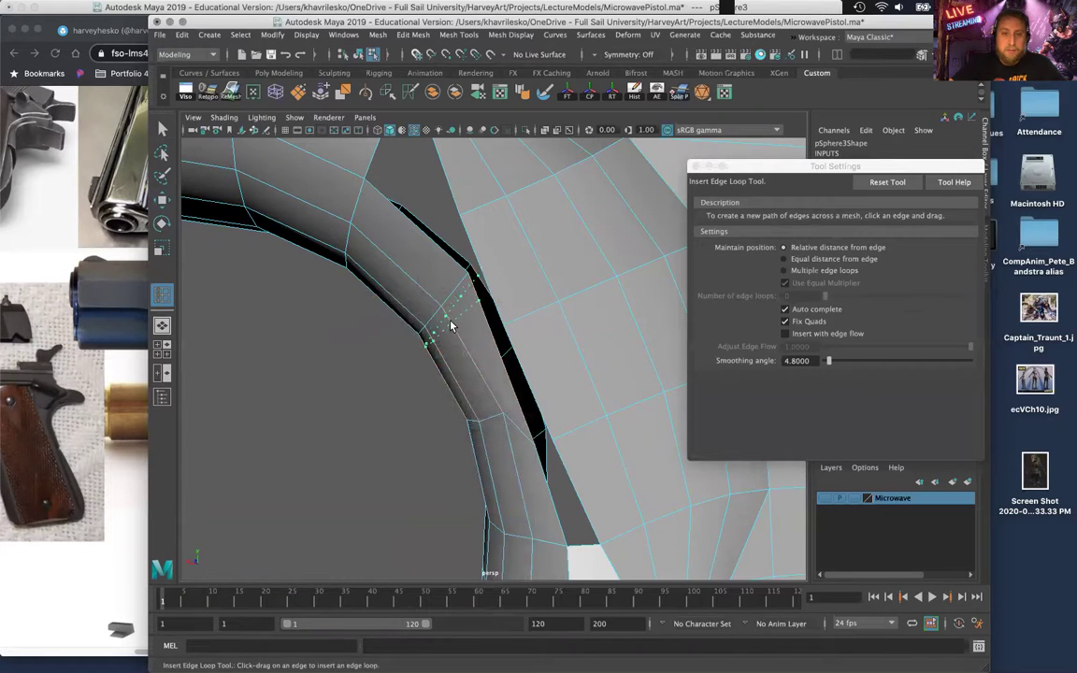
{"action": "left_click", "coordinate": [456, 327]}
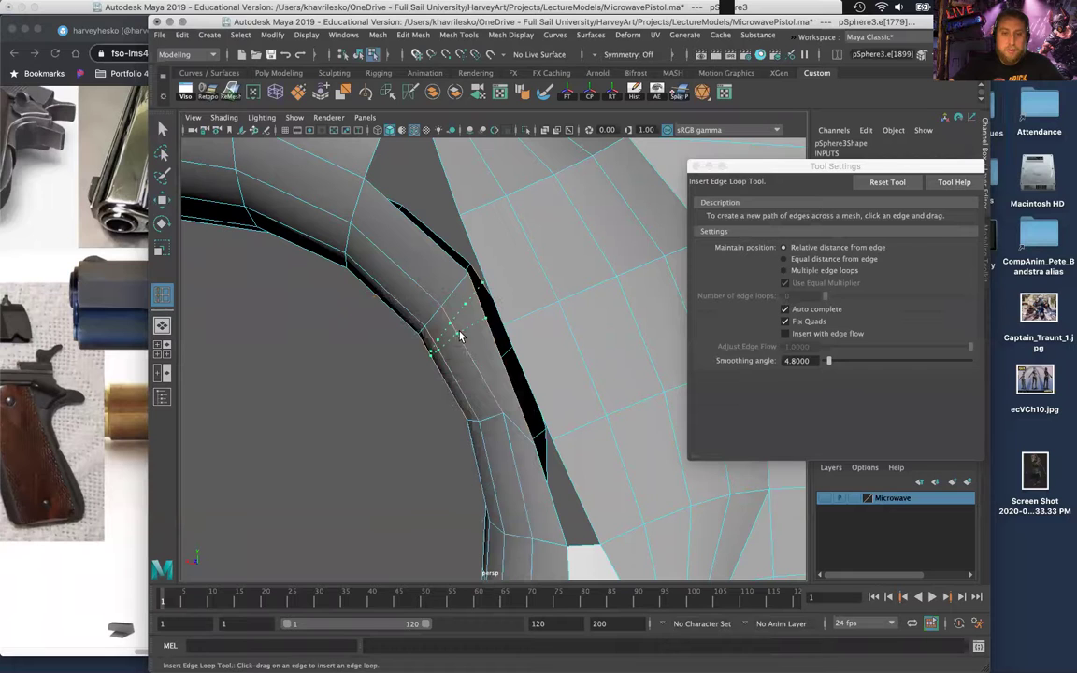
{"action": "left_click", "coordinate": [465, 340]}
{"action": "mouse_move", "coordinate": [471, 356]}
{"action": "left_mouse_down", "text": "alt"}
{"action": "mouse_move", "coordinate": [532, 322]}
{"action": "mouse_move", "coordinate": [644, 327]}
{"action": "mouse_move", "coordinate": [463, 354]}
{"action": "left_mouse_up", "text": "alt"}
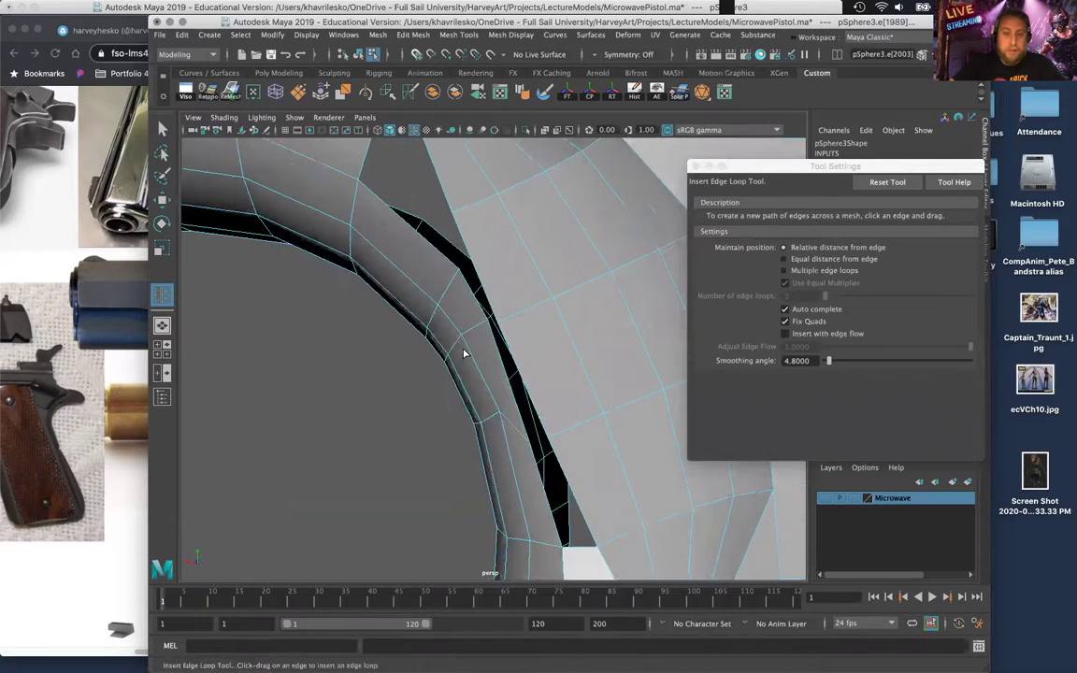
Step: Slide the existing cross loop just above the inserted one farther up the curved band
{"action": "key", "text": "w"}
{"action": "double_click", "coordinate": [443, 296]}
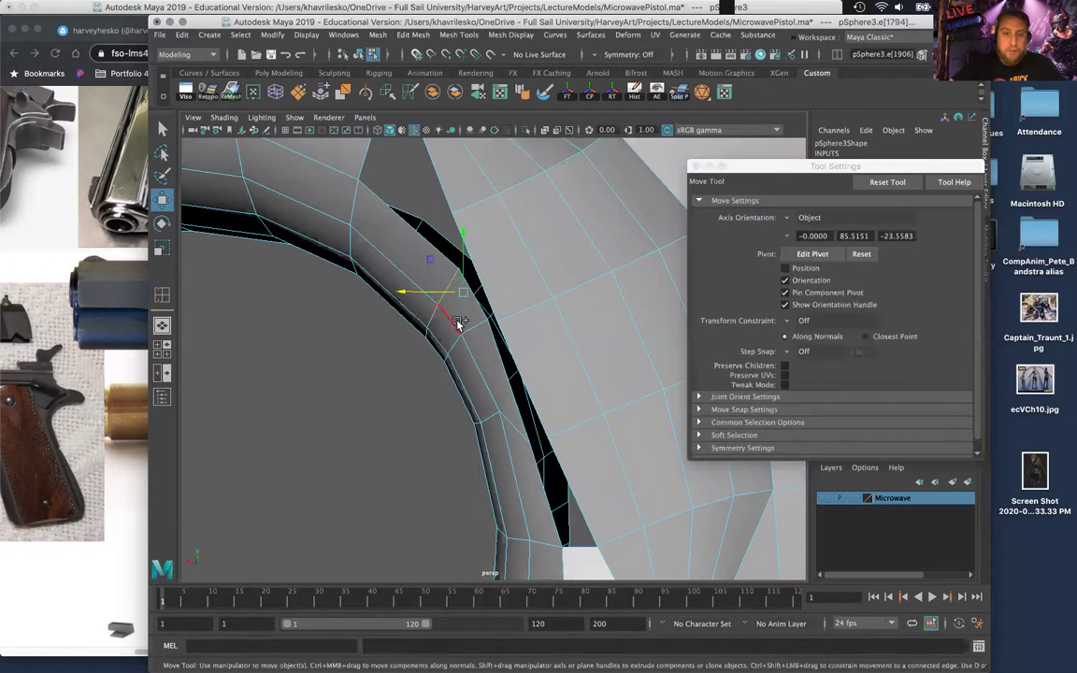
{"action": "right_click_drag", "start_coordinate": [459, 321], "coordinate": [464, 351], "text": "shift"}
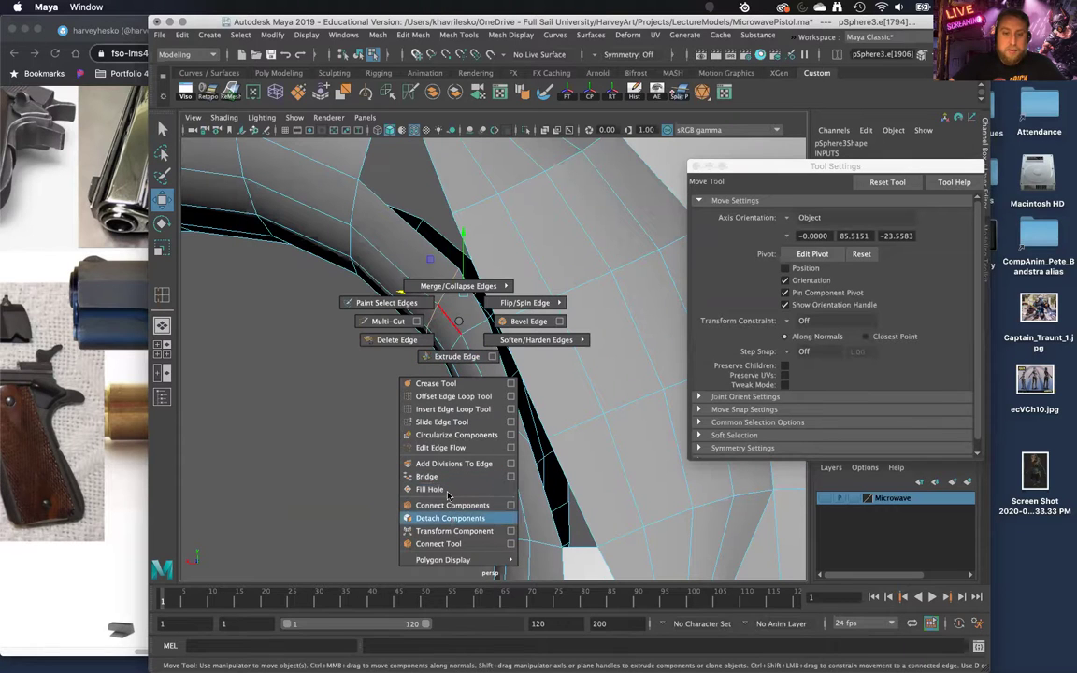
{"action": "left_click", "coordinate": [441, 422]}
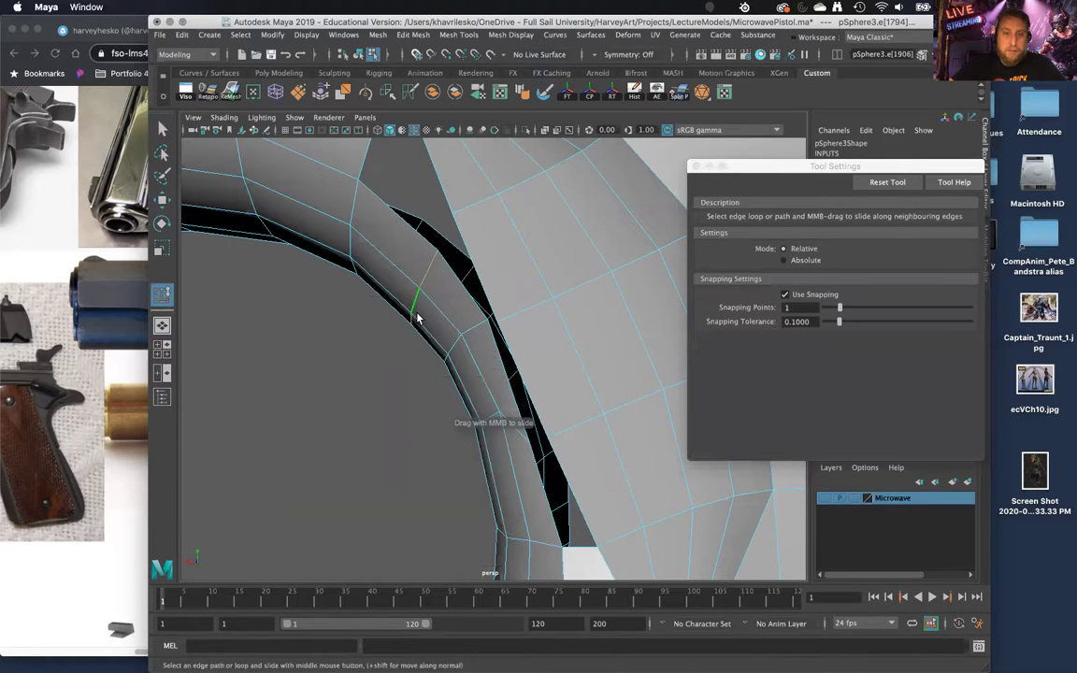
{"action": "left_click_drag", "start_coordinate": [418, 320], "coordinate": [503, 315], "text": "alt"}
Step: Align the inserted loop's border vertex with the adjacent recess vertex, keeping a narrow gap between them
{"action": "key", "text": "w"}
{"action": "right_click", "coordinate": [538, 306]}
{"action": "left_click", "coordinate": [563, 323]}
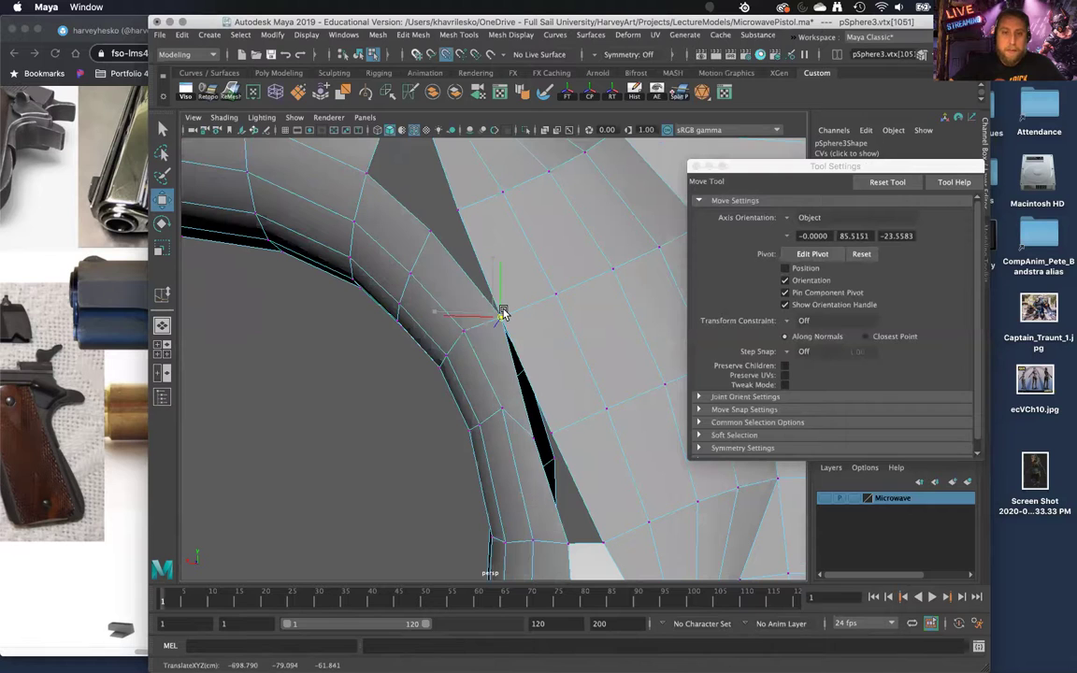
{"action": "left_click_drag", "start_coordinate": [566, 374], "coordinate": [488, 360], "text": "alt"}
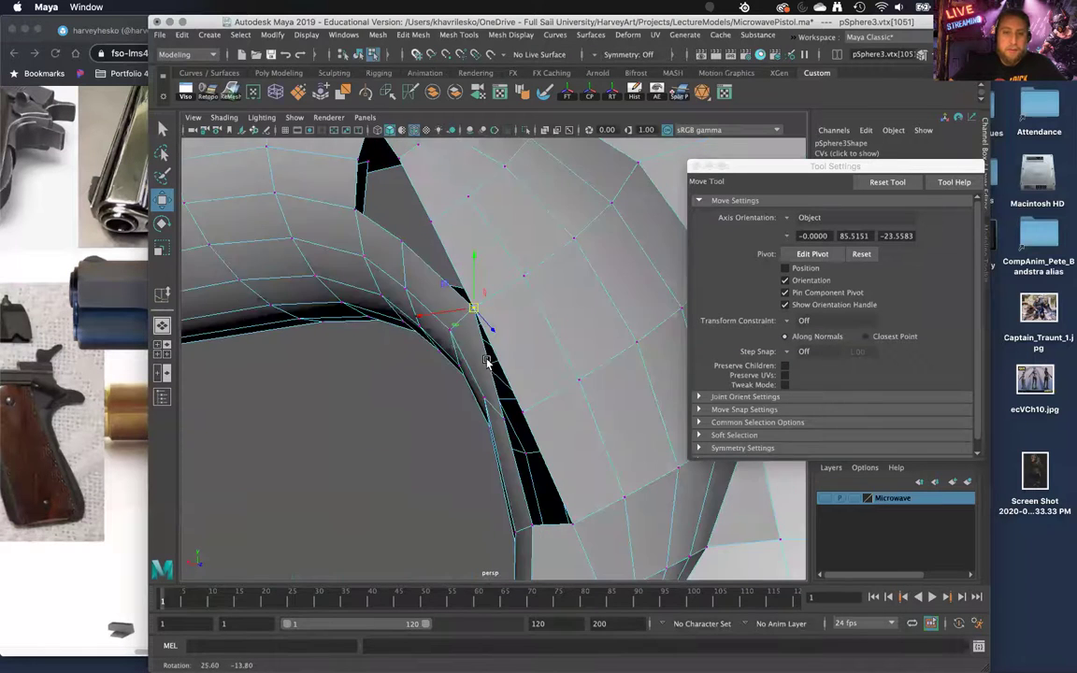
{"action": "left_click_drag", "start_coordinate": [423, 316], "coordinate": [428, 327], "text": "alt"}
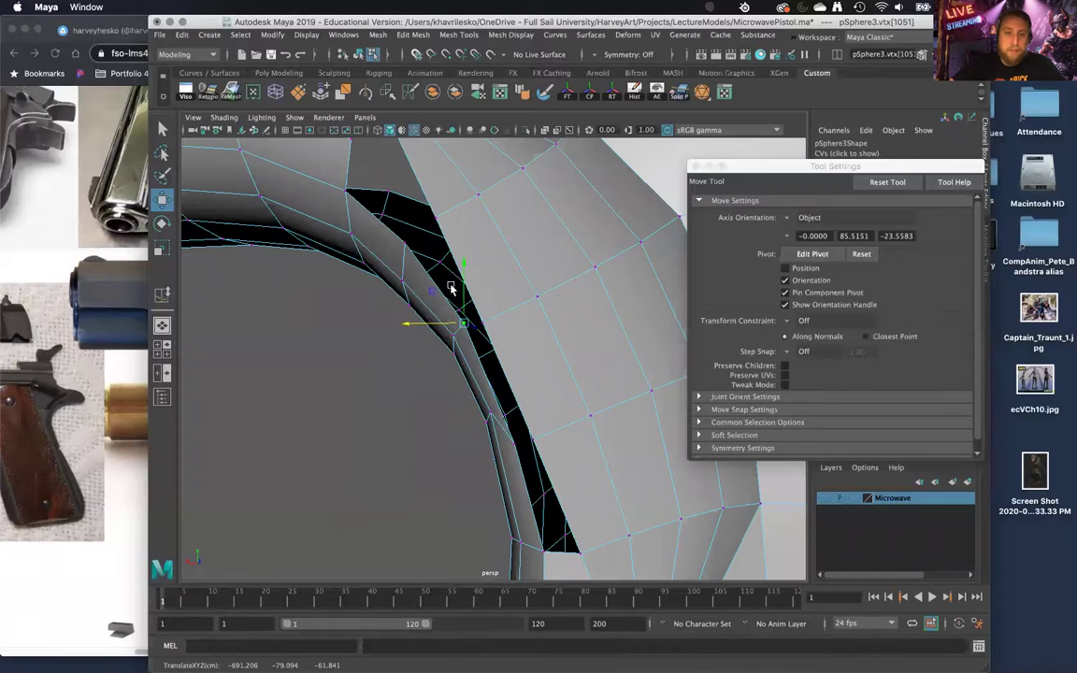
Step: Bridge the frame and recess edges below the aligned vertex and fill the hole remaining beneath that bridge
{"action": "left_click_drag", "start_coordinate": [462, 286], "coordinate": [551, 297], "text": "alt"}
{"action": "right_click_drag", "start_coordinate": [551, 297], "coordinate": [550, 265]}
{"action": "left_click", "coordinate": [524, 359]}
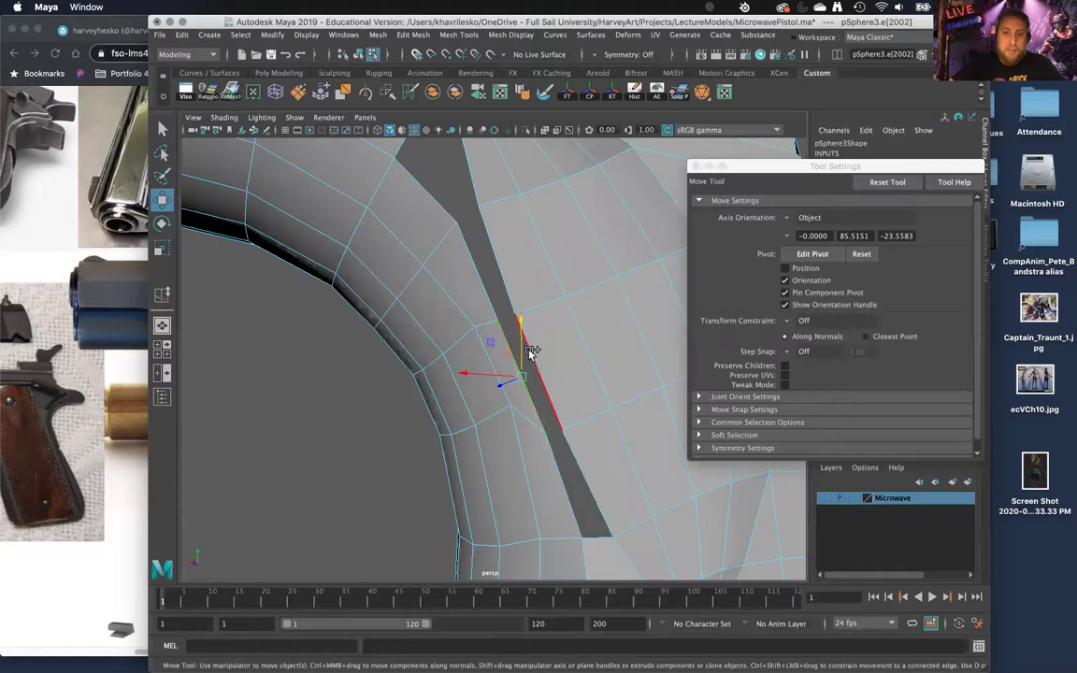
{"action": "right_click", "coordinate": [574, 358], "text": "shift"}
{"action": "right_click_drag", "start_coordinate": [585, 495], "coordinate": [584, 508], "text": "shift"}
{"action": "middle_click_drag", "start_coordinate": [587, 499], "coordinate": [564, 431], "text": "alt"}
{"action": "left_click", "coordinate": [551, 430]}
{"action": "right_click_drag", "start_coordinate": [584, 402], "coordinate": [568, 570], "text": "shift"}
Step: Move the frame's border vertex at the middle of the upper gap up toward the recess corner
{"action": "right_click_drag", "start_coordinate": [563, 421], "coordinate": [541, 320], "text": "alt"}
{"action": "left_click_drag", "start_coordinate": [541, 320], "coordinate": [493, 384], "text": "alt"}
{"action": "right_click_drag", "start_coordinate": [490, 306], "coordinate": [437, 310]}
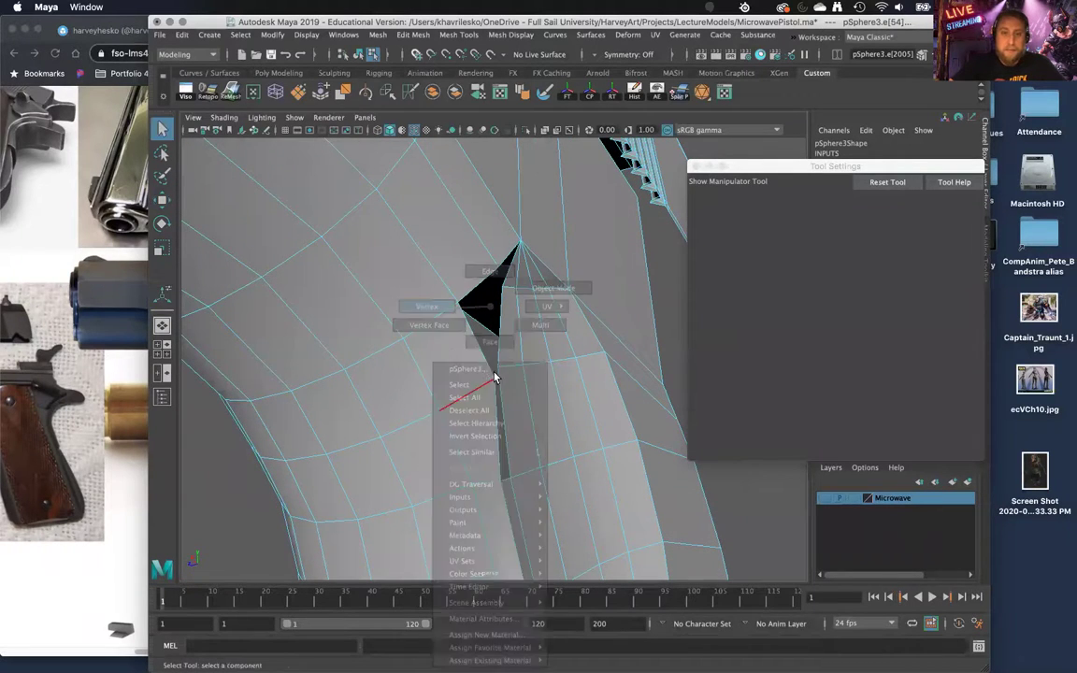
{"action": "left_click", "coordinate": [497, 379]}
{"action": "left_click_drag", "start_coordinate": [498, 379], "coordinate": [443, 430], "text": "alt"}
{"action": "key", "text": "w"}
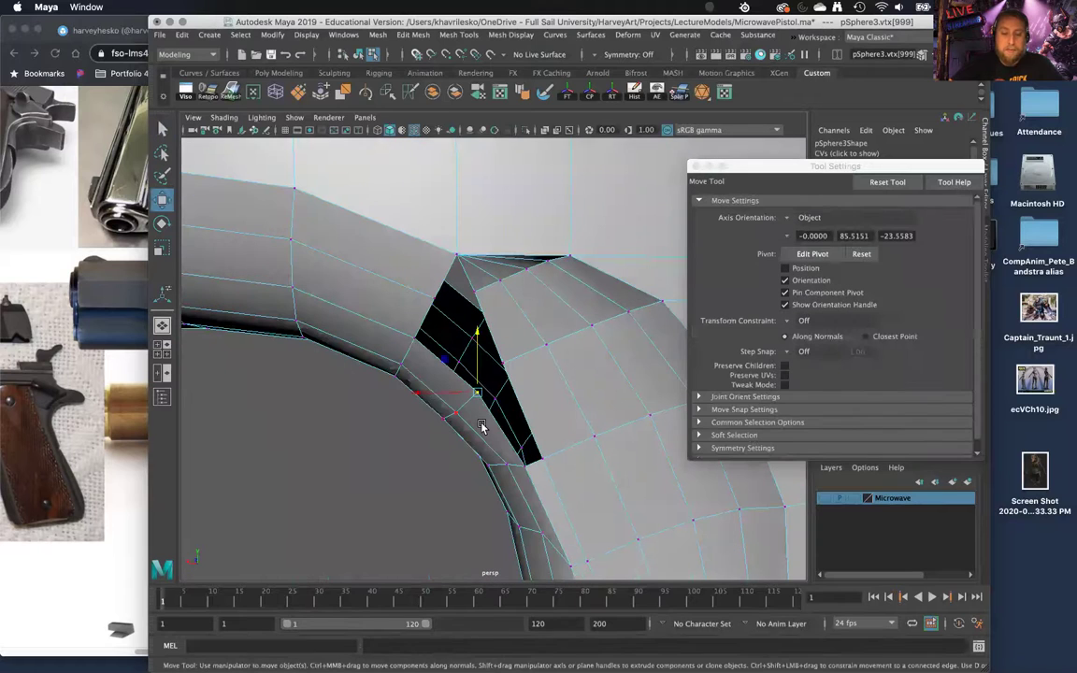
{"action": "left_click_drag", "start_coordinate": [476, 394], "coordinate": [461, 343]}
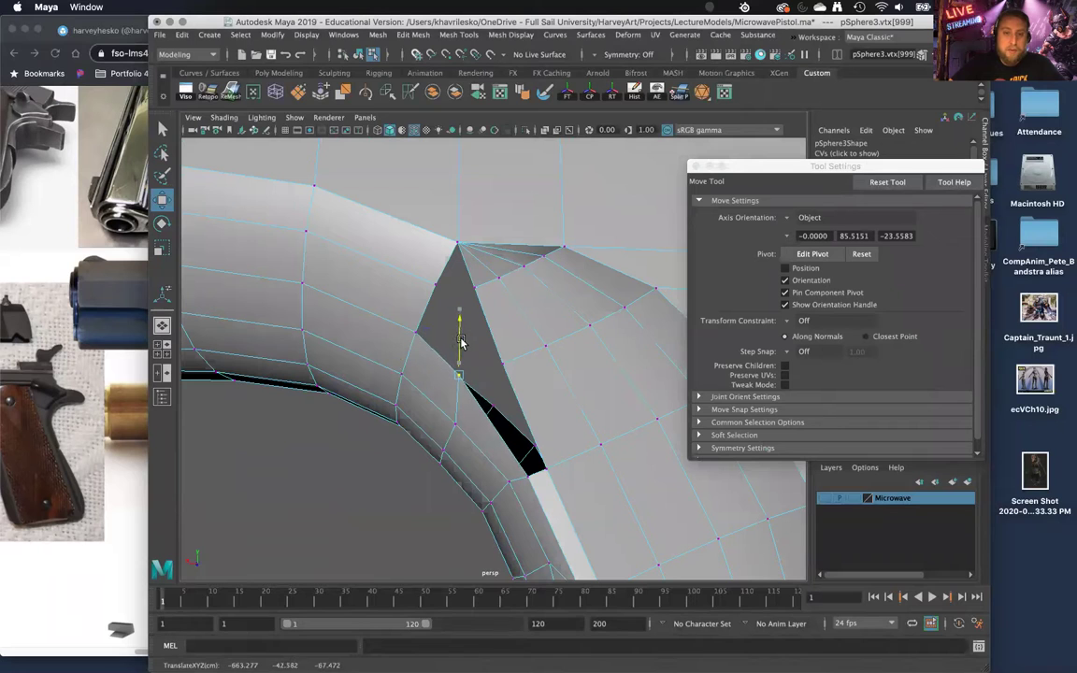
{"action": "left_click_drag", "start_coordinate": [418, 377], "coordinate": [470, 351], "text": "alt"}
{"action": "mouse_move", "coordinate": [528, 400]}
{"action": "left_mouse_down", "text": "alt"}
{"action": "mouse_move", "coordinate": [513, 378]}
{"action": "mouse_move", "coordinate": [524, 308]}
{"action": "mouse_move", "coordinate": [493, 348]}
{"action": "mouse_move", "coordinate": [529, 384]}
{"action": "left_mouse_up", "text": "alt"}
Step: Bridge the facing frame and recess edges in the upper gap and fill the hole left below that bridge
{"action": "right_click", "coordinate": [530, 306]}
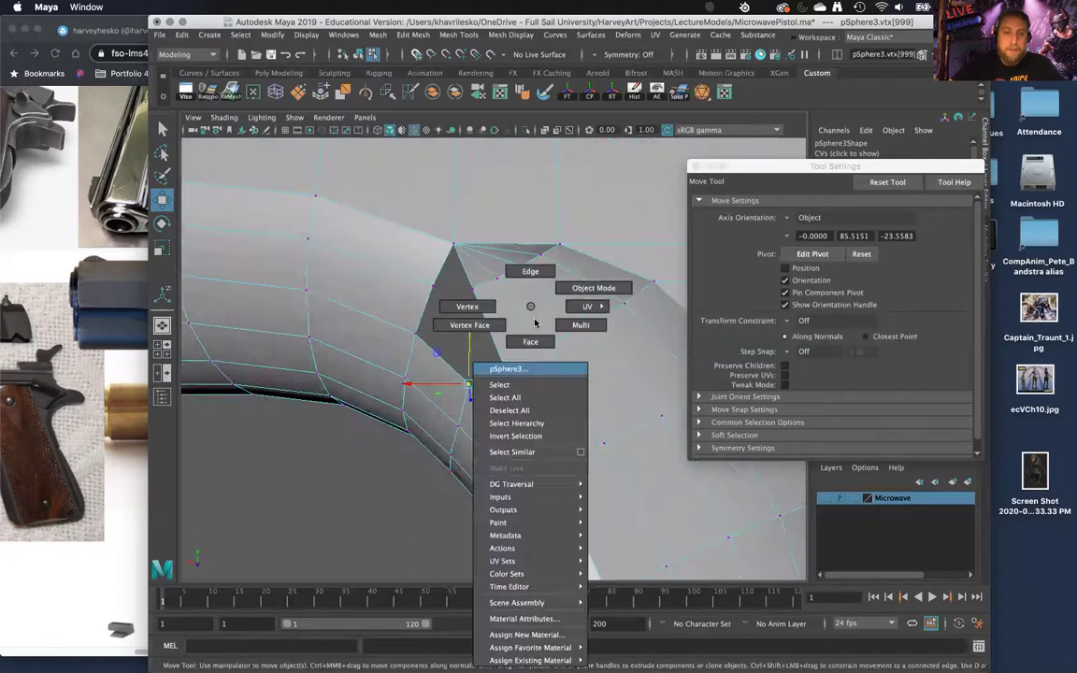
{"action": "right_click_drag", "start_coordinate": [530, 306], "coordinate": [531, 273]}
{"action": "left_click_drag", "start_coordinate": [499, 371], "coordinate": [540, 358], "text": "alt"}
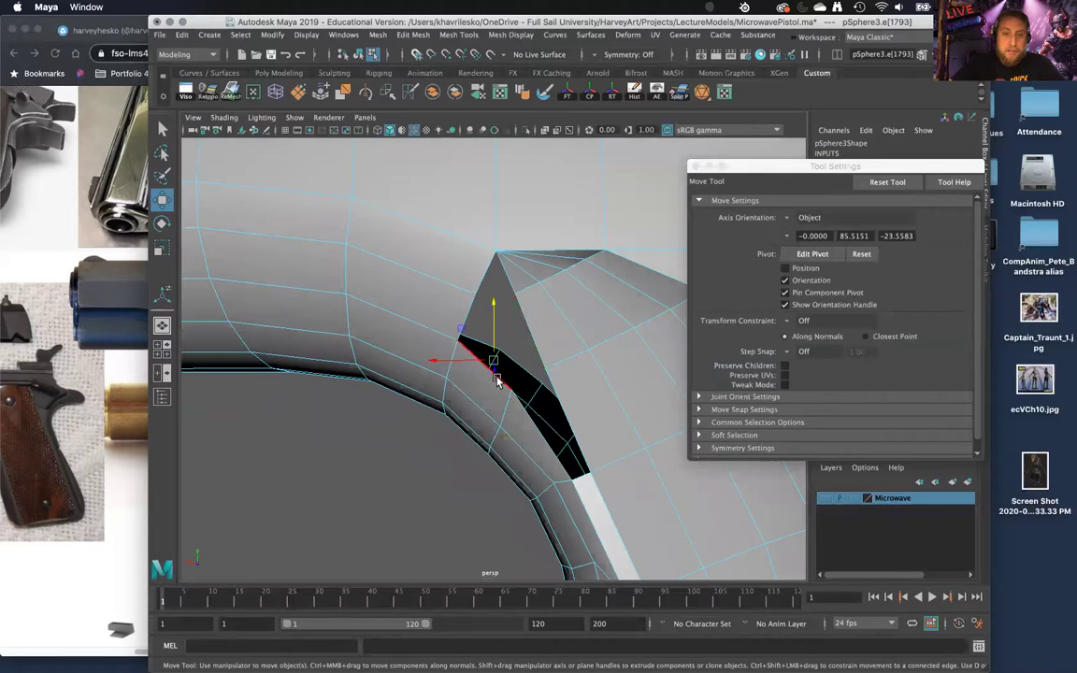
{"action": "left_click", "coordinate": [535, 370]}
{"action": "right_click", "coordinate": [540, 372], "text": "shift"}
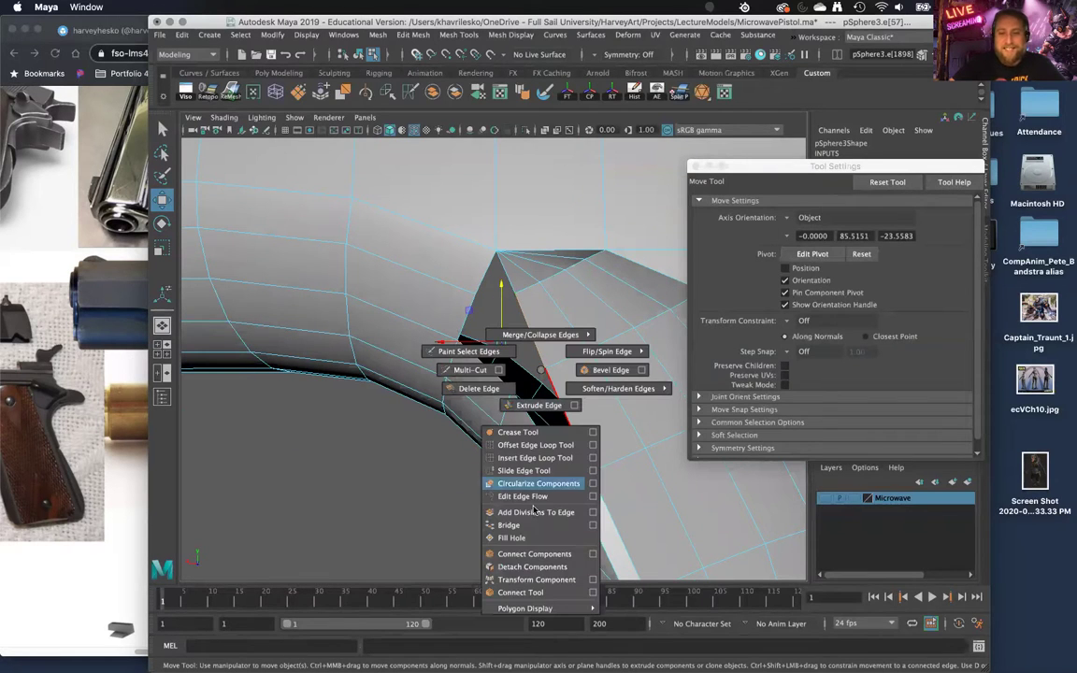
{"action": "left_click", "coordinate": [530, 525]}
{"action": "double_click", "coordinate": [546, 446]}
{"action": "left_click_drag", "start_coordinate": [529, 433], "coordinate": [544, 353], "text": "alt"}
{"action": "right_click", "coordinate": [580, 411], "text": "shift"}
Step: Reposition the frame border vertex on the remaining triangular opening to follow the curved band's profile
{"action": "left_click_drag", "start_coordinate": [509, 325], "coordinate": [463, 432], "text": "alt"}
{"action": "mouse_move", "coordinate": [473, 307]}
{"action": "right_mouse_down"}
{"action": "mouse_move", "coordinate": [429, 304]}
{"action": "mouse_move", "coordinate": [465, 303]}
{"action": "right_mouse_up"}
{"action": "mouse_move", "coordinate": [511, 347]}
{"action": "left_mouse_down", "text": "alt"}
{"action": "mouse_move", "coordinate": [515, 315]}
{"action": "mouse_move", "coordinate": [513, 343]}
{"action": "left_mouse_up", "text": "alt"}
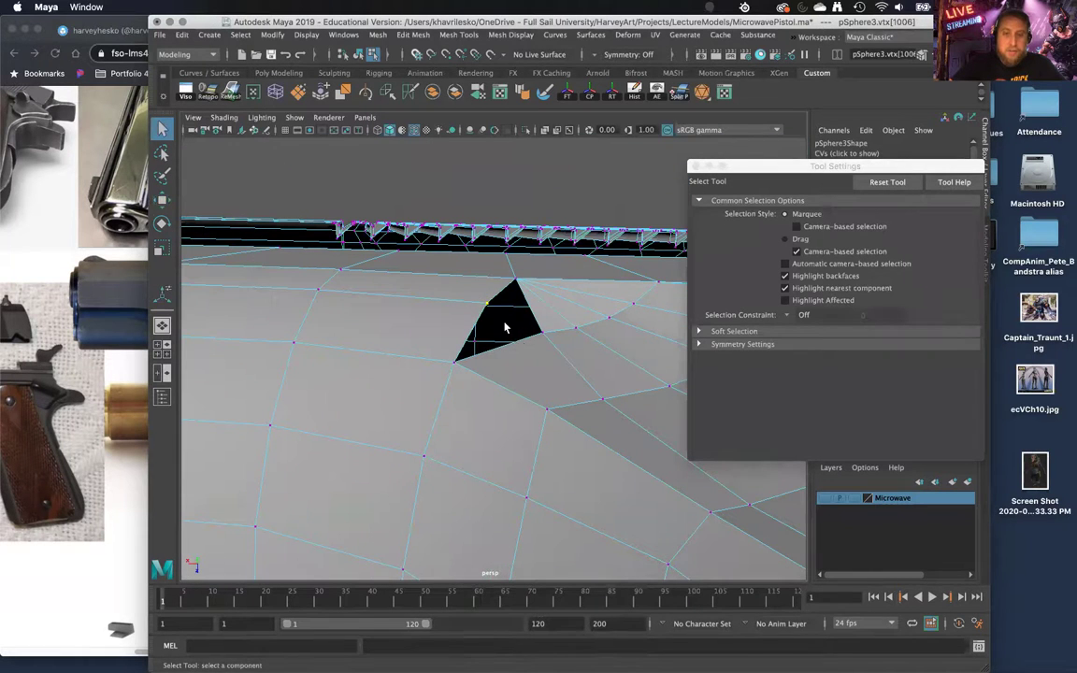
{"action": "key", "text": "w"}
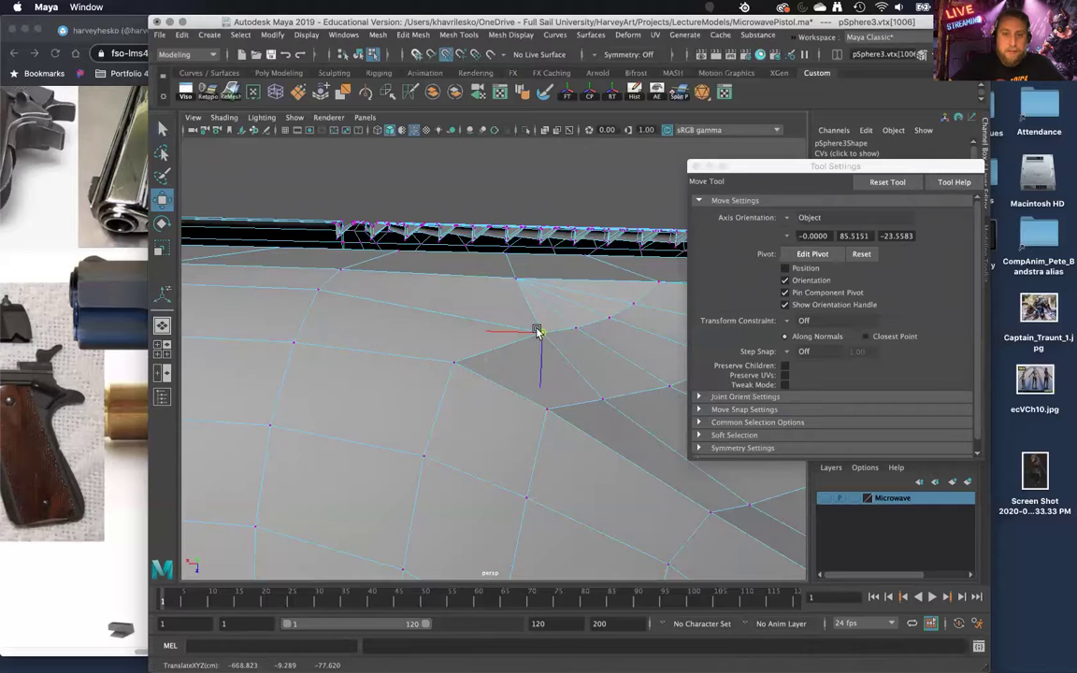
{"action": "mouse_move", "coordinate": [419, 325]}
{"action": "left_mouse_down", "text": "alt"}
{"action": "mouse_move", "coordinate": [488, 392]}
{"action": "mouse_move", "coordinate": [540, 416]}
{"action": "mouse_move", "coordinate": [426, 392]}
{"action": "mouse_move", "coordinate": [423, 309]}
{"action": "left_mouse_up", "text": "alt"}
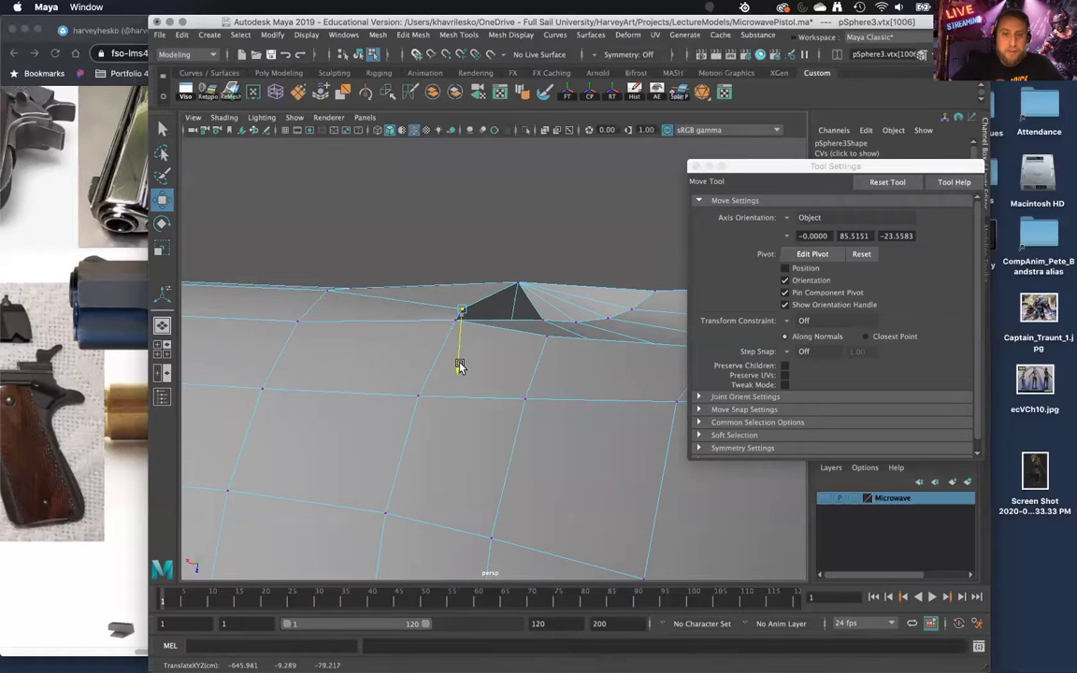
{"action": "left_click_drag", "start_coordinate": [465, 380], "coordinate": [496, 346], "text": "alt"}
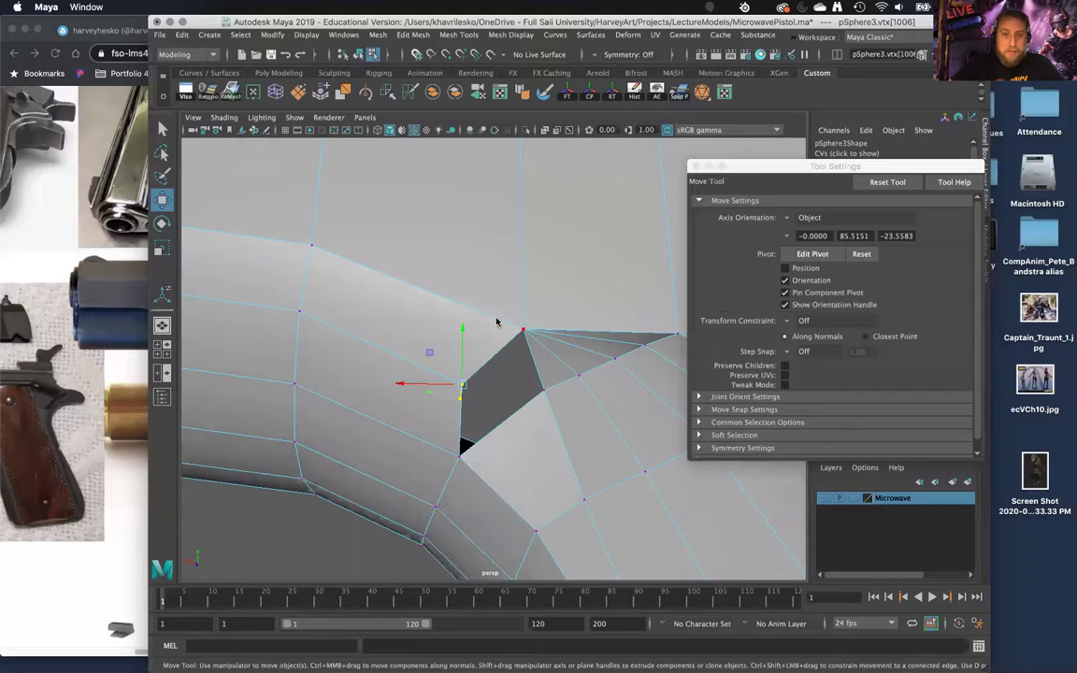
Step: Merge the overlapping vertices at the recess's upper corner to center and examine the vertices at the adjacent corner
{"action": "right_click", "coordinate": [464, 306]}
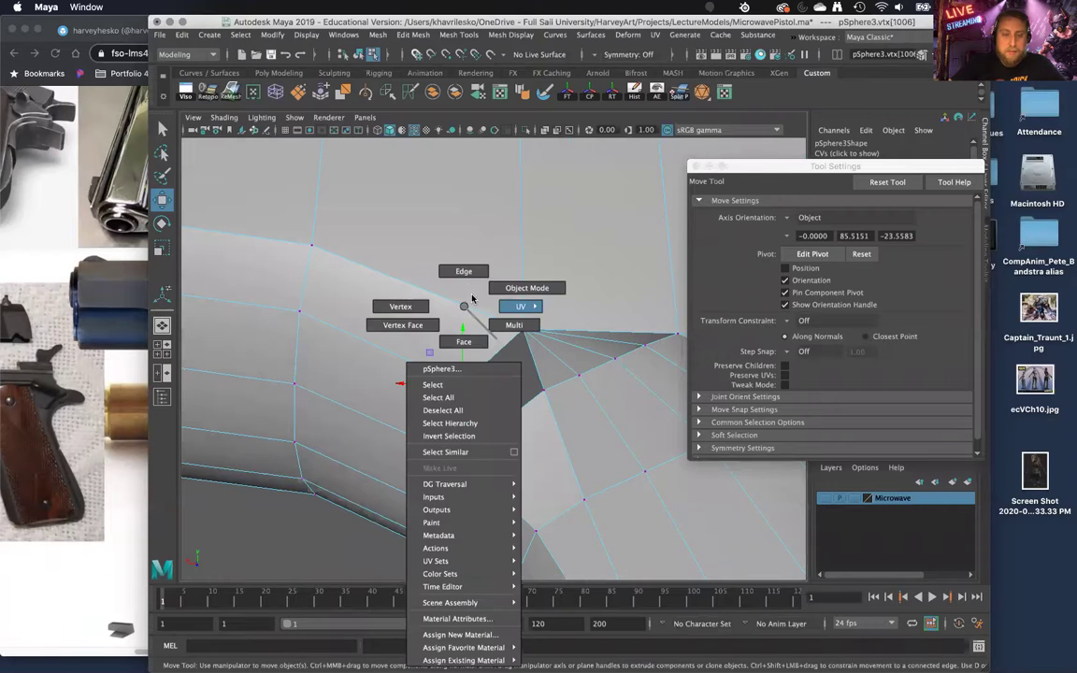
{"action": "right_click", "coordinate": [464, 336]}
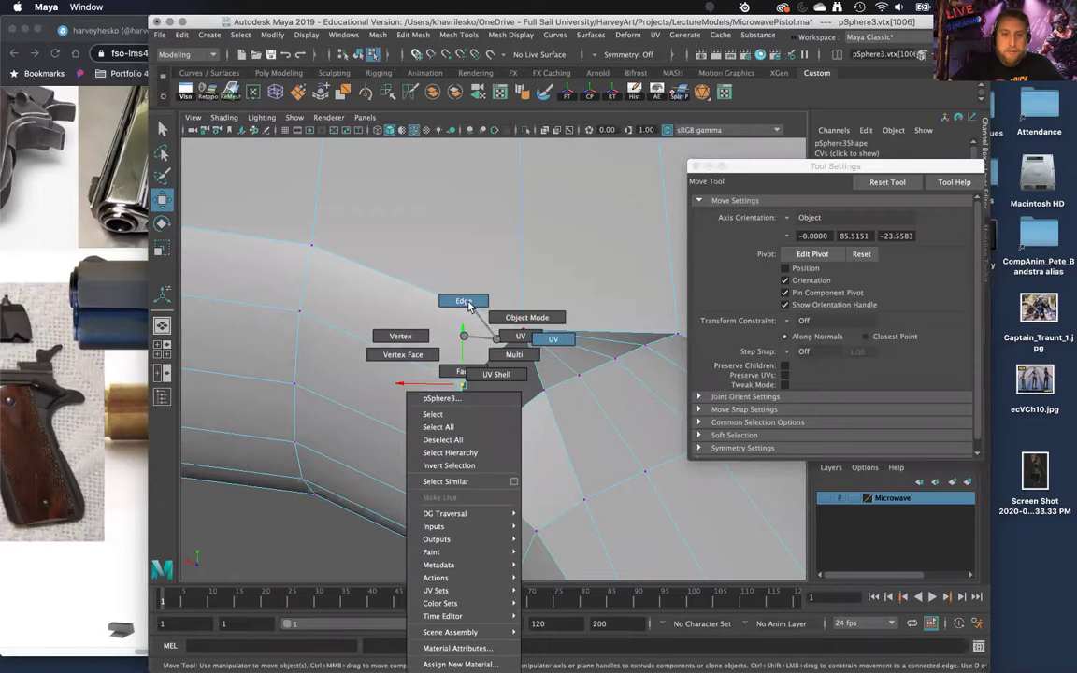
{"action": "left_click", "coordinate": [468, 305]}
{"action": "right_click", "coordinate": [491, 308]}
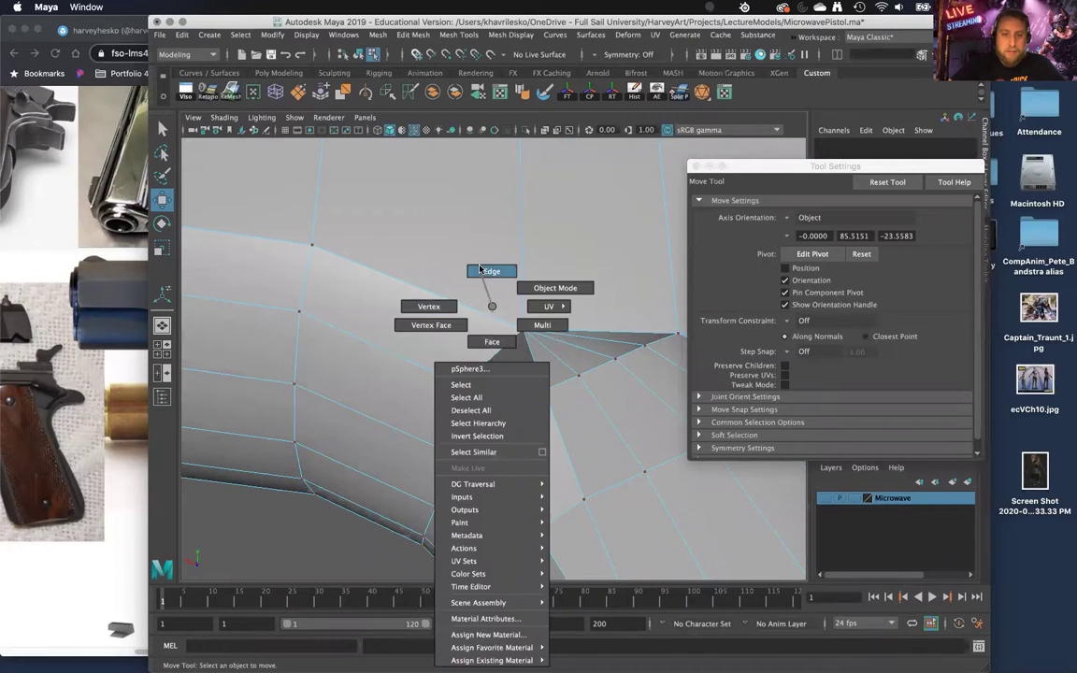
{"action": "left_click", "coordinate": [491, 271]}
{"action": "left_click", "coordinate": [523, 360]}
{"action": "left_click_drag", "start_coordinate": [523, 360], "coordinate": [530, 319], "text": "alt"}
{"action": "right_click_drag", "start_coordinate": [529, 306], "coordinate": [472, 298]}
{"action": "left_click_drag", "start_coordinate": [512, 332], "coordinate": [492, 297]}
{"action": "mouse_move", "coordinate": [503, 314]}
{"action": "left_mouse_down", "text": "alt"}
{"action": "mouse_move", "coordinate": [512, 298]}
{"action": "mouse_move", "coordinate": [519, 305]}
{"action": "left_mouse_up", "text": "alt"}
{"action": "right_click_drag", "start_coordinate": [520, 302], "coordinate": [520, 268], "text": "shift"}
{"action": "mouse_move", "coordinate": [521, 267]}
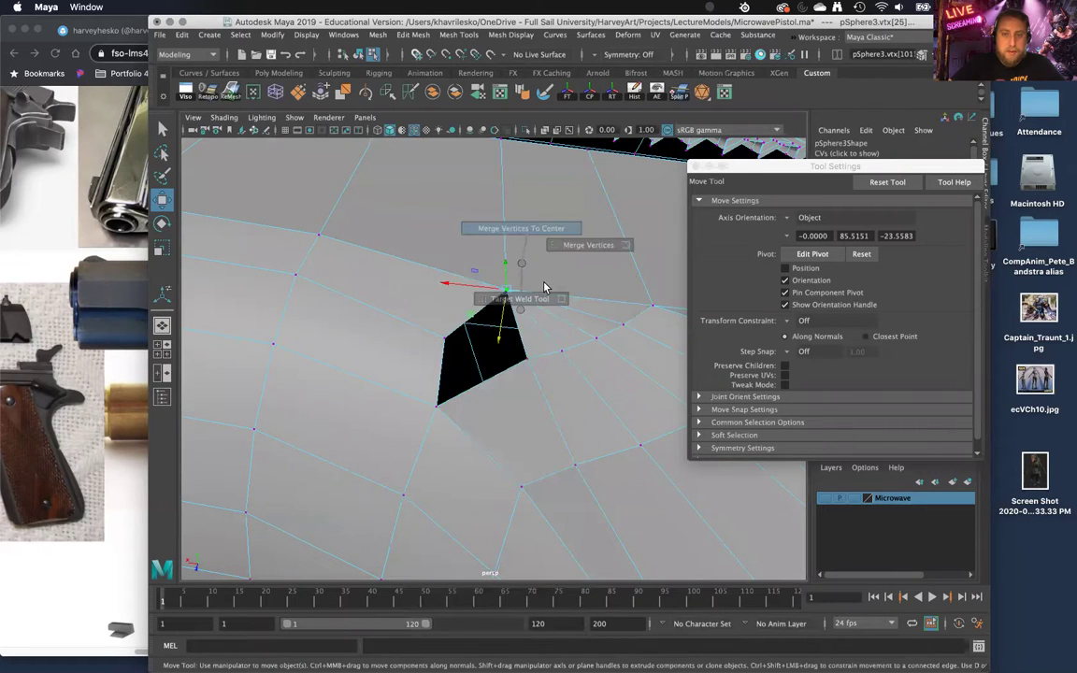
{"action": "middle_click_drag", "start_coordinate": [549, 284], "coordinate": [518, 281], "text": "alt"}
{"action": "left_click_drag", "start_coordinate": [579, 339], "coordinate": [514, 331], "text": "alt"}
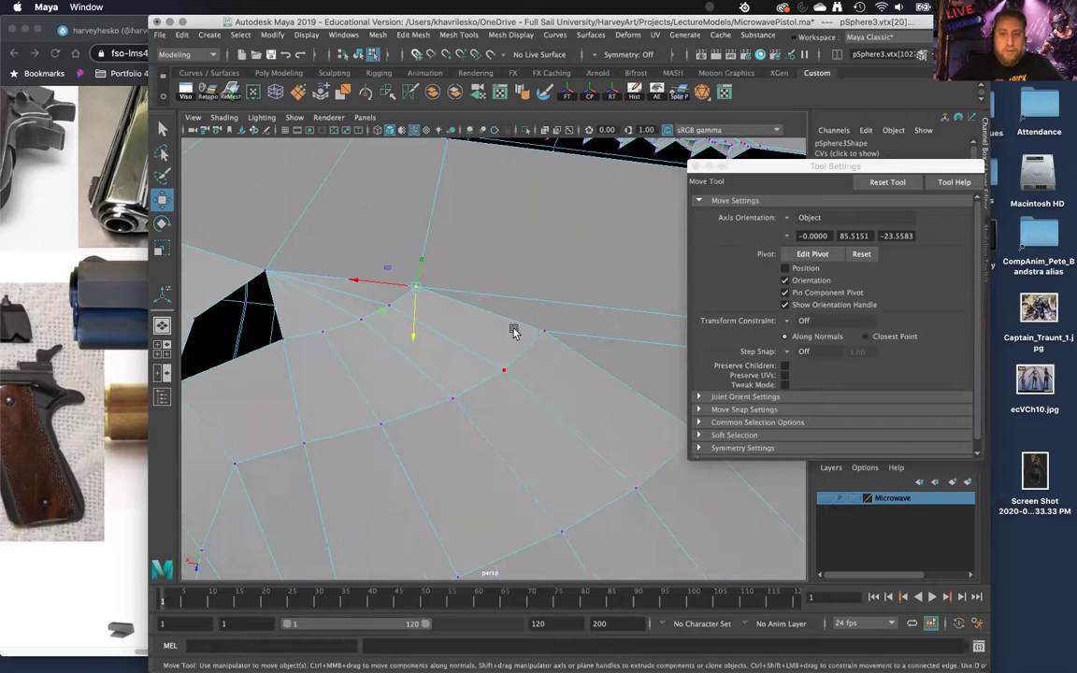
{"action": "left_click_drag", "start_coordinate": [557, 426], "coordinate": [529, 374], "text": "ctrl+alt"}
{"action": "left_click_drag", "start_coordinate": [556, 267], "coordinate": [534, 534], "text": "ctrl+alt"}
Step: Fill the last open hole between the frame band and the recess's upper corner
{"action": "left_click_drag", "start_coordinate": [524, 456], "coordinate": [438, 437], "text": "alt"}
{"action": "right_click_drag", "start_coordinate": [432, 306], "coordinate": [406, 356]}
{"action": "left_click", "coordinate": [432, 271]}
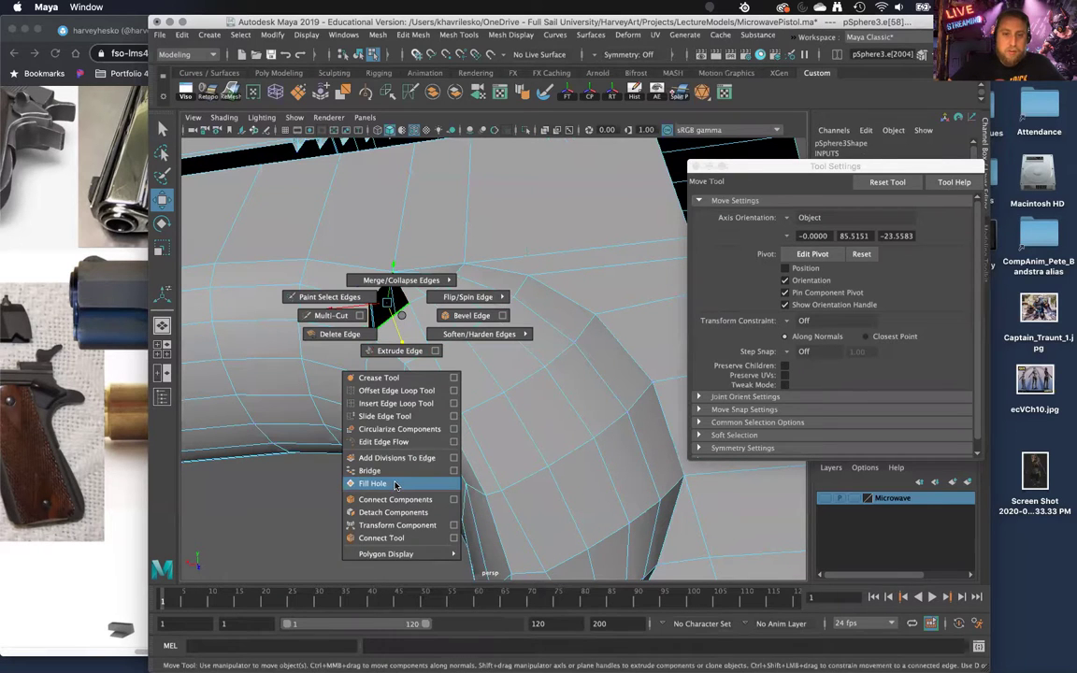
{"action": "left_click_drag", "start_coordinate": [502, 442], "coordinate": [524, 336], "text": "alt"}
Step: Multi-Cut an edge across the filled face from the frame's border vertex to the opposite recess vertex
{"action": "scroll", "coordinate": [469, 431], "scroll_direction": "up", "scroll_amount": 3}
{"action": "right_click_drag", "start_coordinate": [526, 306], "coordinate": [553, 292]}
{"action": "left_click_drag", "start_coordinate": [529, 363], "coordinate": [497, 359], "text": "alt"}
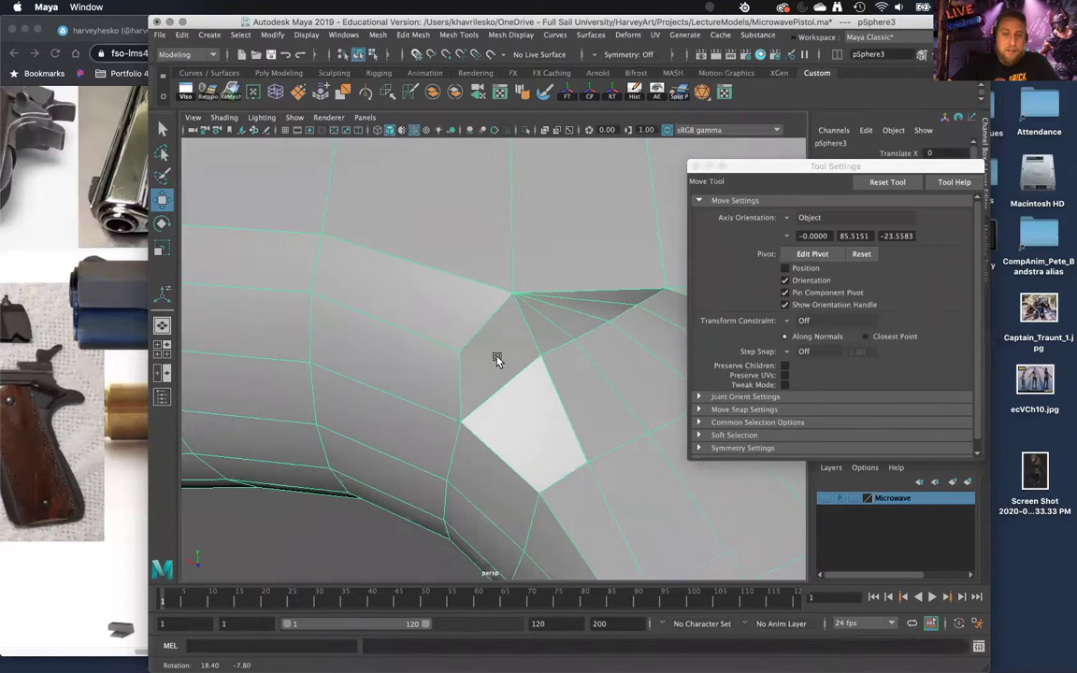
{"action": "right_click_drag", "start_coordinate": [498, 360], "coordinate": [447, 345], "text": "shift"}
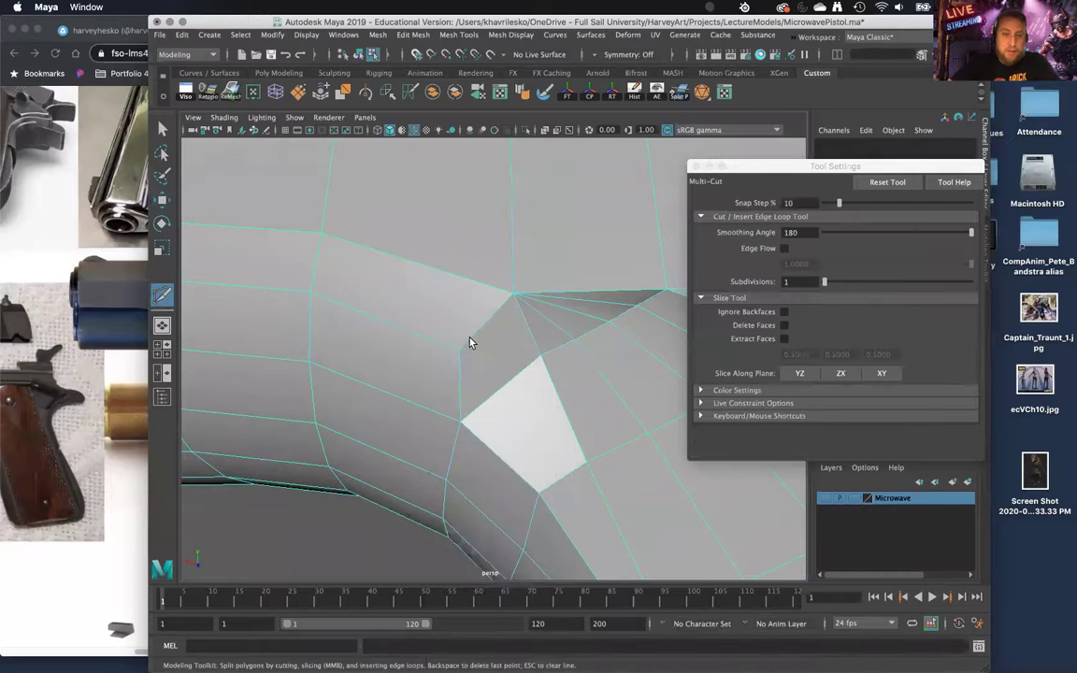
{"action": "left_click", "coordinate": [541, 355]}
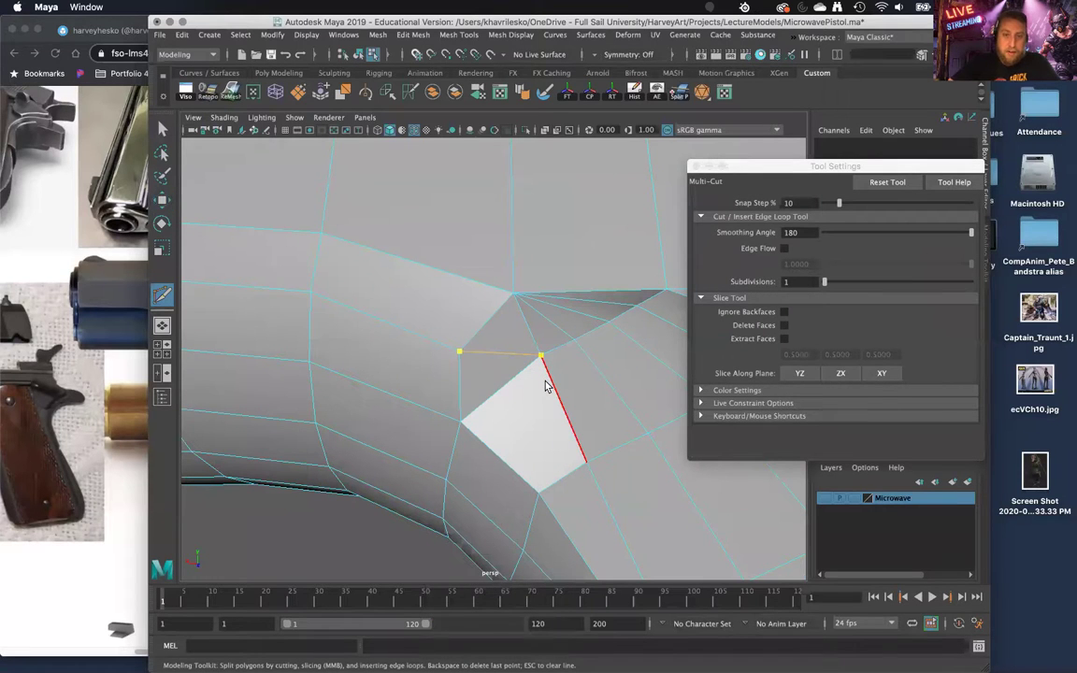
{"action": "left_click_drag", "start_coordinate": [539, 377], "coordinate": [452, 447], "text": "alt"}
{"action": "key", "text": "w"}
{"action": "scroll", "coordinate": [548, 398], "scroll_direction": "down", "scroll_amount": 5}
{"action": "scroll", "coordinate": [503, 244], "scroll_direction": "up", "scroll_amount": 2}
{"action": "scroll", "coordinate": [503, 244], "scroll_direction": "down", "scroll_amount": 5}
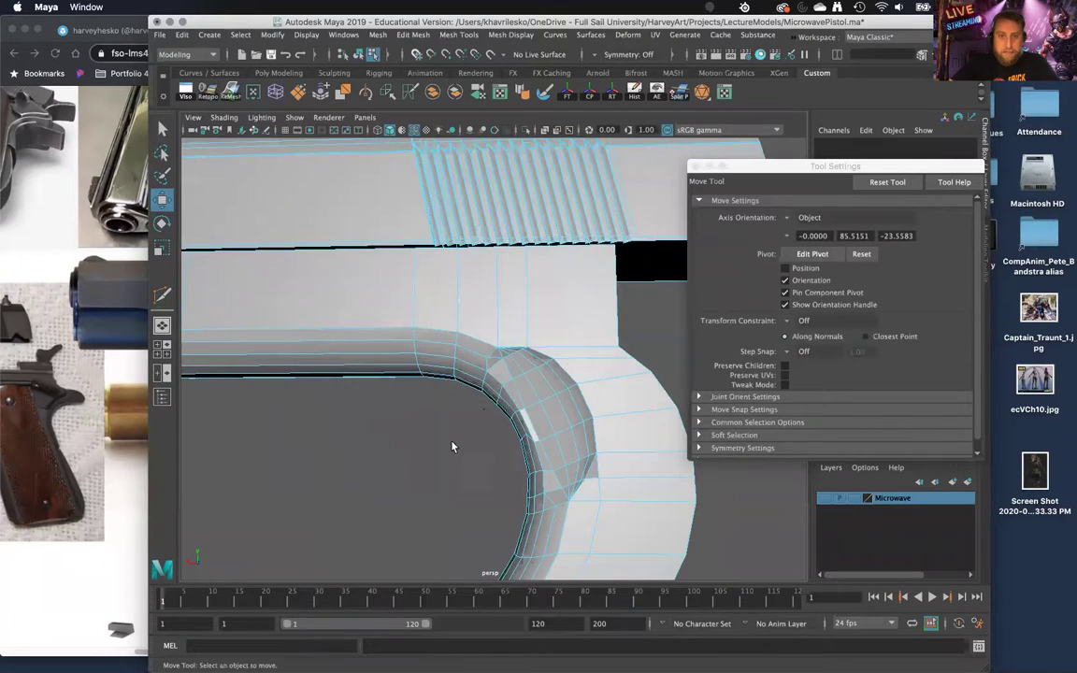
Step: Return to object mode and hide the wireframe overlay on the shaded pistol
{"action": "right_click_drag", "start_coordinate": [519, 306], "coordinate": [564, 294]}
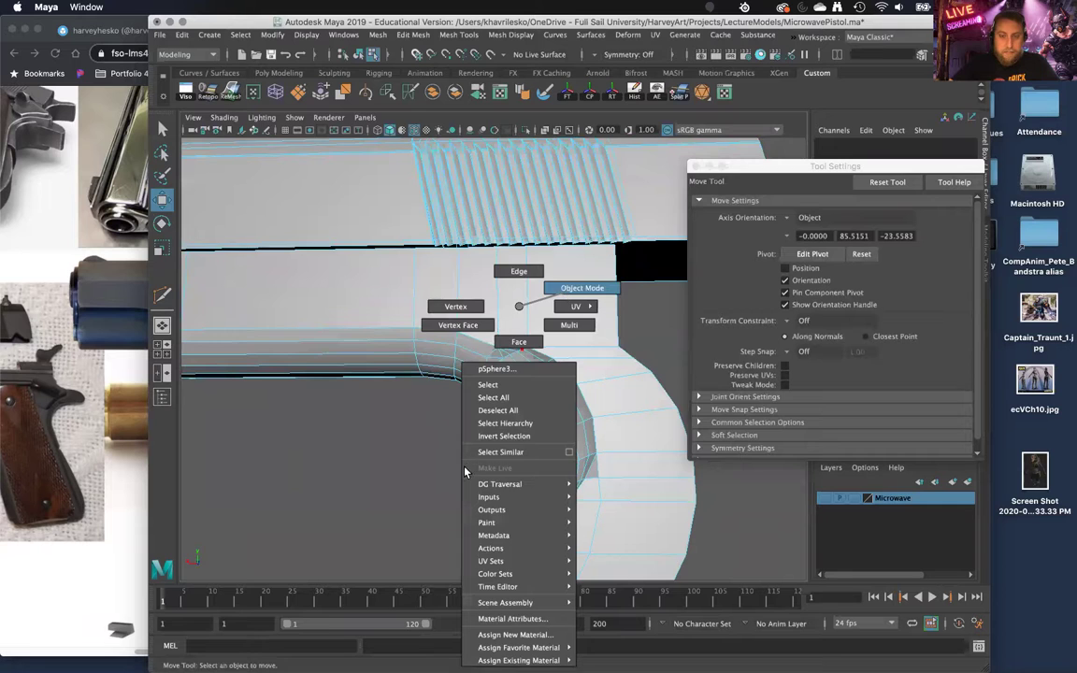
{"action": "scroll", "coordinate": [468, 463], "scroll_direction": "down", "scroll_amount": 5}
{"action": "mouse_move", "coordinate": [468, 464]}
{"action": "left_mouse_down", "text": "alt"}
{"action": "mouse_move", "coordinate": [488, 456]}
{"action": "mouse_move", "coordinate": [478, 467]}
{"action": "left_mouse_up", "text": "alt"}
{"action": "left_click", "coordinate": [414, 130]}
{"action": "mouse_move", "coordinate": [505, 318]}
{"action": "left_mouse_down", "text": "alt"}
{"action": "mouse_move", "coordinate": [529, 329]}
{"action": "mouse_move", "coordinate": [449, 313]}
{"action": "mouse_move", "coordinate": [498, 327]}
{"action": "left_mouse_up", "text": "alt"}
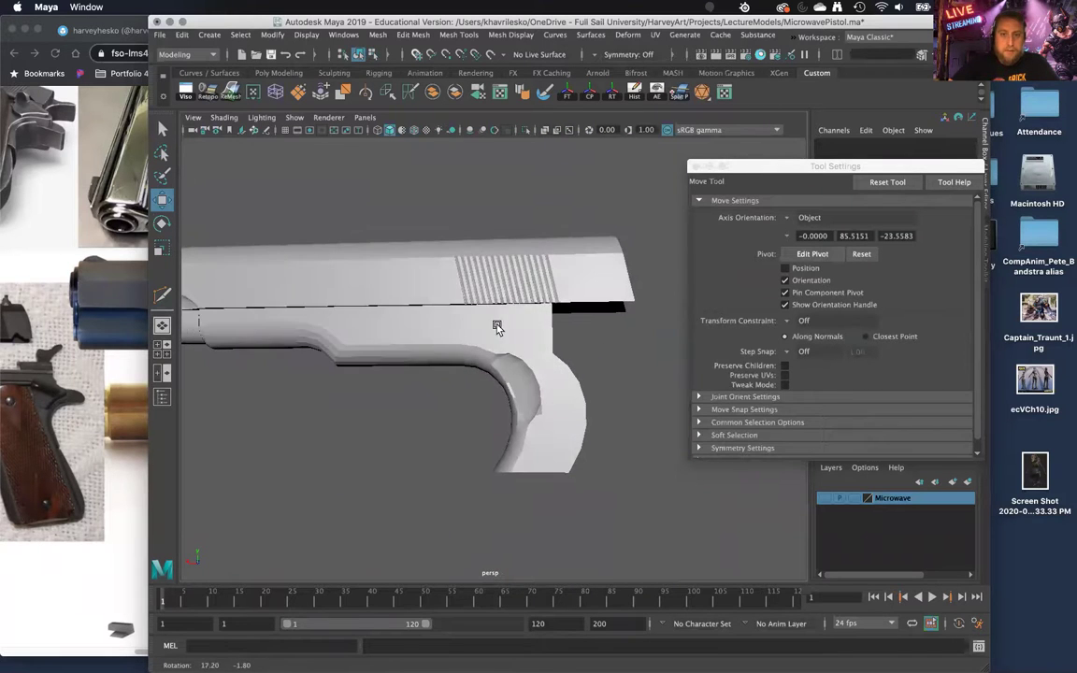
{"action": "scroll", "coordinate": [499, 323], "scroll_direction": "up", "scroll_amount": 10}
Step: Nudge the frame vertex at the bridged patch below the recess's upper corner sideways to even out the band
{"action": "left_click", "coordinate": [525, 417]}
{"action": "right_click_drag", "start_coordinate": [524, 419], "coordinate": [523, 353], "text": "alt"}
{"action": "right_click_drag", "start_coordinate": [523, 306], "coordinate": [514, 334]}
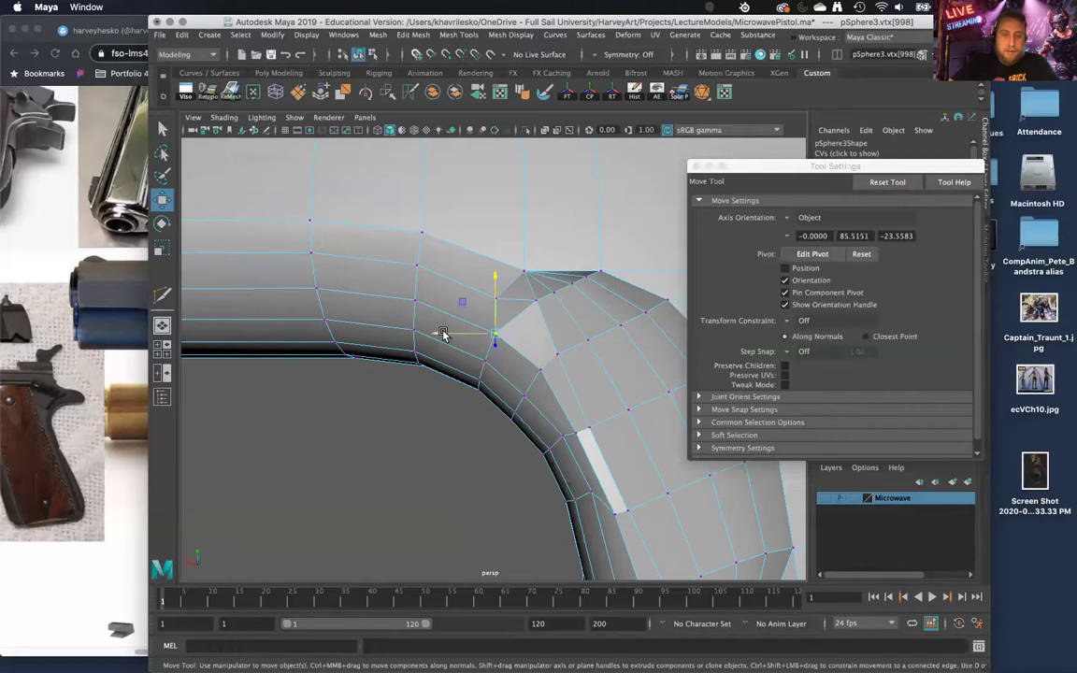
{"action": "left_click_drag", "start_coordinate": [542, 399], "coordinate": [542, 353], "text": "alt"}
{"action": "right_click_drag", "start_coordinate": [553, 306], "coordinate": [608, 288]}
{"action": "left_click", "coordinate": [477, 439]}
{"action": "scroll", "coordinate": [476, 439], "scroll_direction": "down", "scroll_amount": 5}
Step: Select the frame's whole connected face shell to check that the recess is part of it
{"action": "left_click_drag", "start_coordinate": [476, 464], "coordinate": [457, 355], "text": "alt"}
{"action": "left_click", "coordinate": [442, 341]}
{"action": "right_click", "coordinate": [442, 341]}
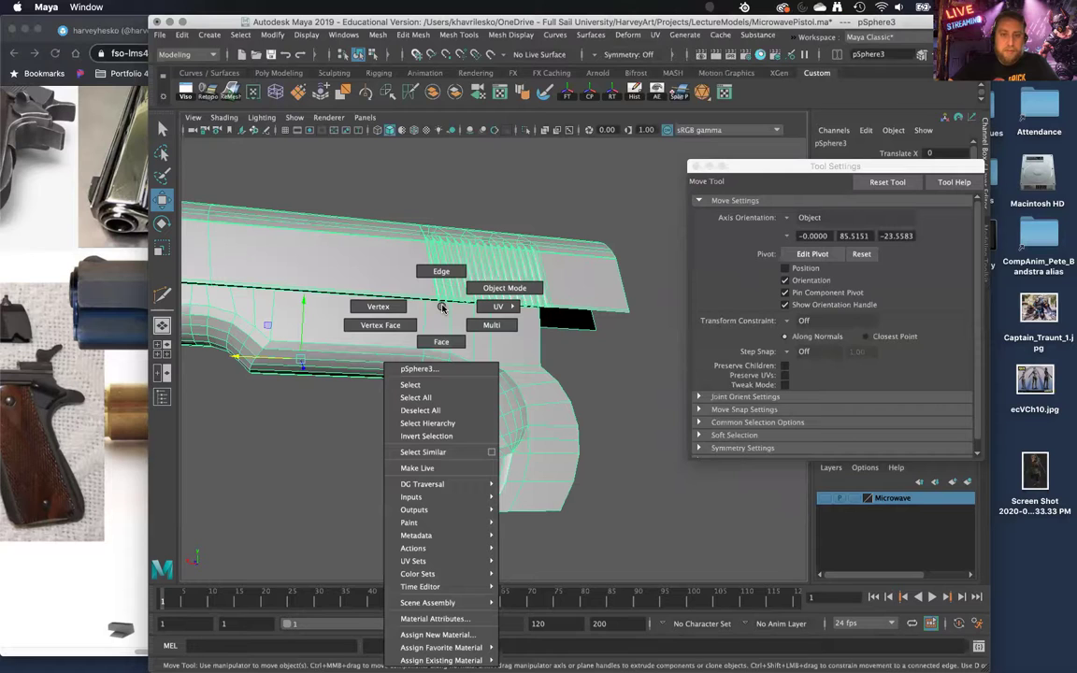
{"action": "right_click", "coordinate": [442, 310]}
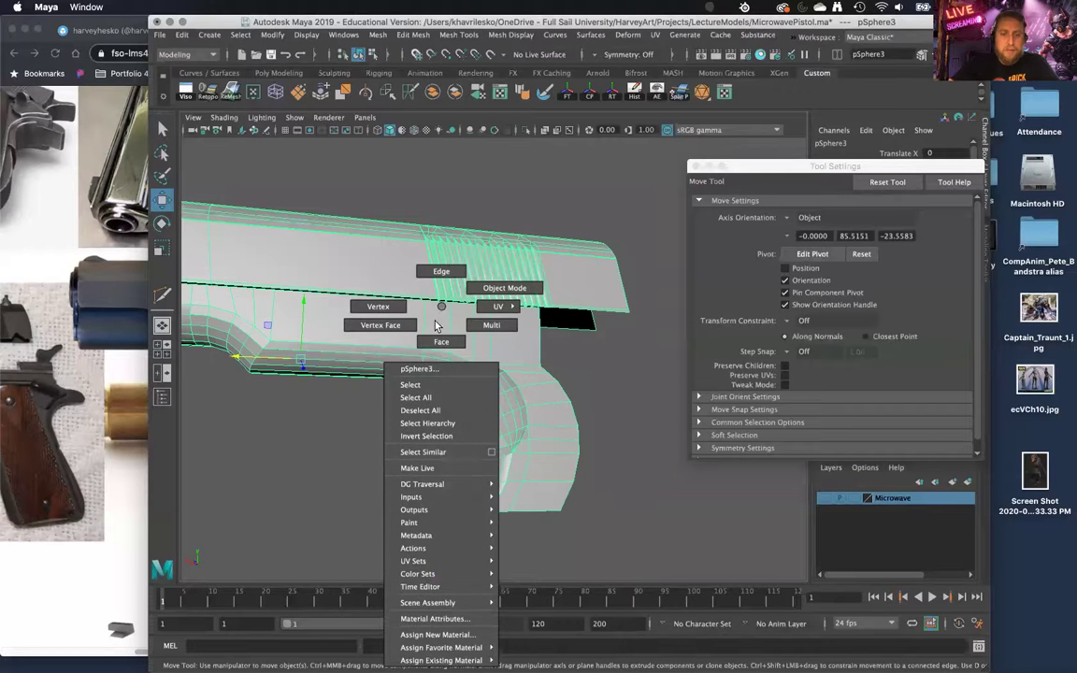
{"action": "right_click", "coordinate": [426, 307]}
{"action": "left_click", "coordinate": [426, 343]}
{"action": "left_click", "coordinate": [426, 344]}
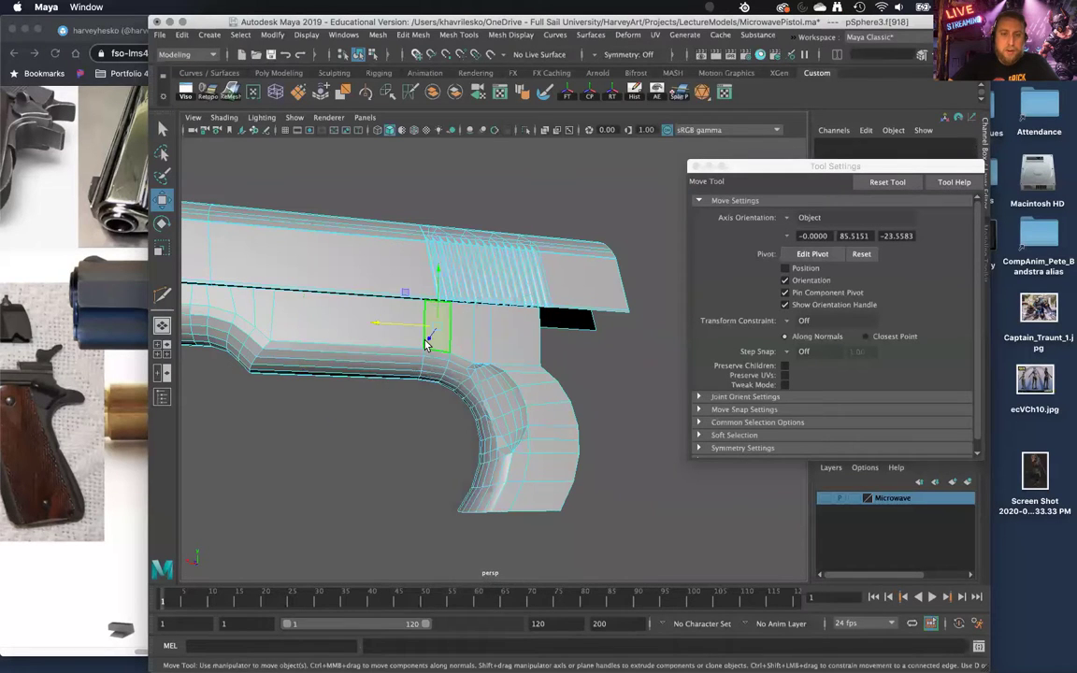
{"action": "right_click", "coordinate": [430, 306]}
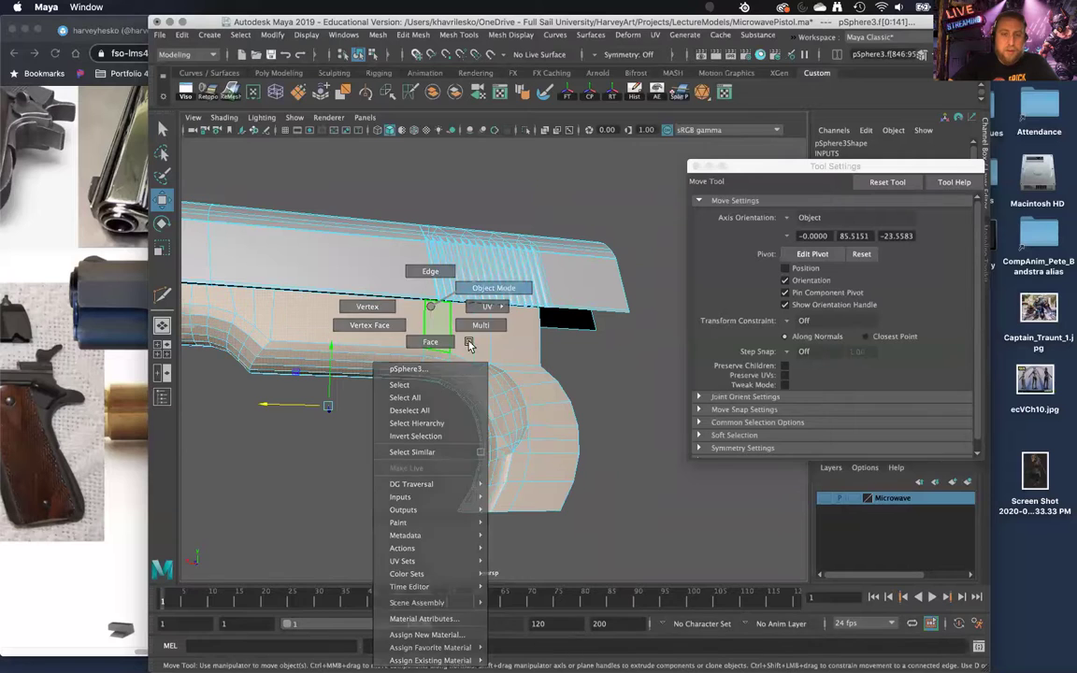
Step: Soften all edges of the pistol mesh
{"action": "left_click", "coordinate": [493, 288]}
{"action": "right_click_drag", "start_coordinate": [452, 349], "coordinate": [579, 351], "text": "shift"}
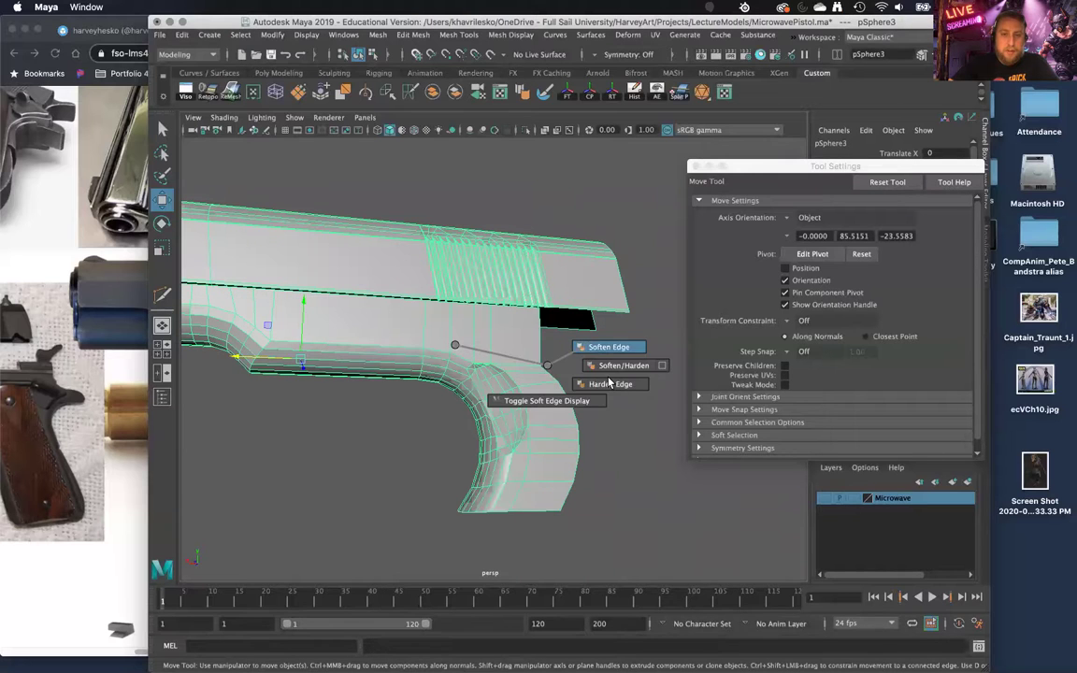
{"action": "left_click", "coordinate": [620, 409]}
{"action": "left_click_drag", "start_coordinate": [551, 407], "coordinate": [595, 478], "text": "alt"}
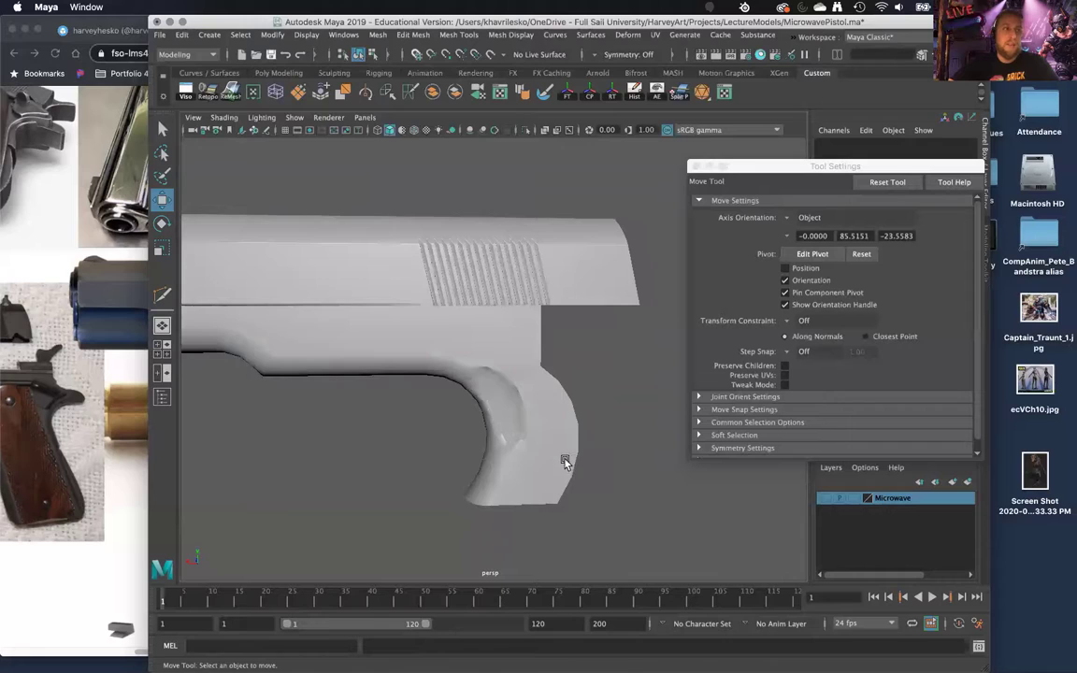
Step: Multi-Cut an edge at the recess's lower end between the recess border vertex and the frame vertex beneath it
{"action": "left_click", "coordinate": [519, 460]}
{"action": "middle_click_drag", "start_coordinate": [530, 544], "coordinate": [517, 493], "text": "alt"}
{"action": "right_click_drag", "start_coordinate": [517, 493], "coordinate": [540, 598], "text": "alt"}
{"action": "left_click_drag", "start_coordinate": [548, 488], "coordinate": [468, 470], "text": "alt"}
{"action": "left_click_drag", "start_coordinate": [408, 28], "coordinate": [326, 23]}
{"action": "left_click_drag", "start_coordinate": [338, 208], "coordinate": [443, 348], "text": "alt"}
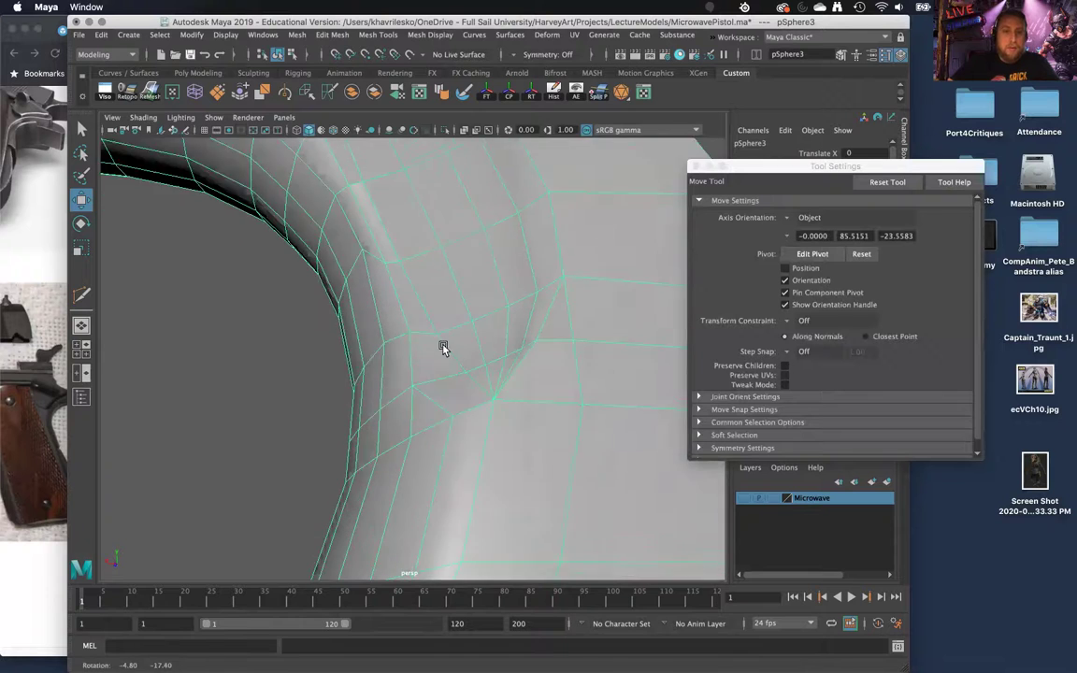
{"action": "key", "text": "1"}
{"action": "right_click_drag", "start_coordinate": [435, 306], "coordinate": [434, 271]}
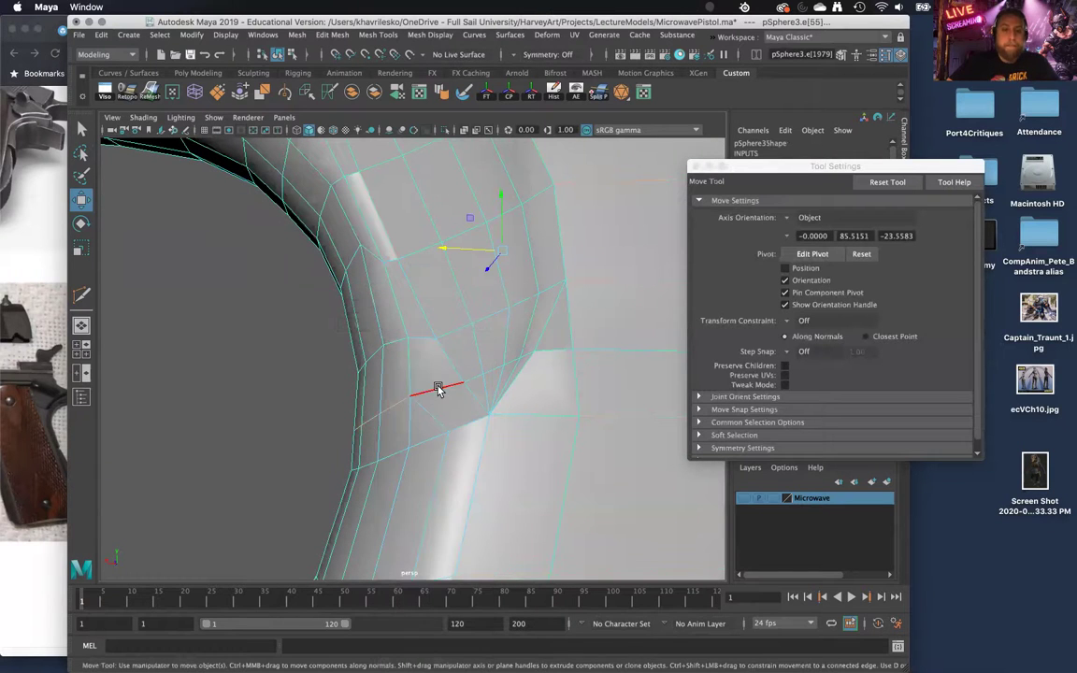
{"action": "mouse_move", "coordinate": [447, 400]}
{"action": "left_mouse_down", "text": "alt"}
{"action": "mouse_move", "coordinate": [456, 356]}
{"action": "mouse_move", "coordinate": [455, 398]}
{"action": "left_mouse_up", "text": "alt"}
{"action": "right_click_drag", "start_coordinate": [456, 394], "coordinate": [435, 425], "text": "shift"}
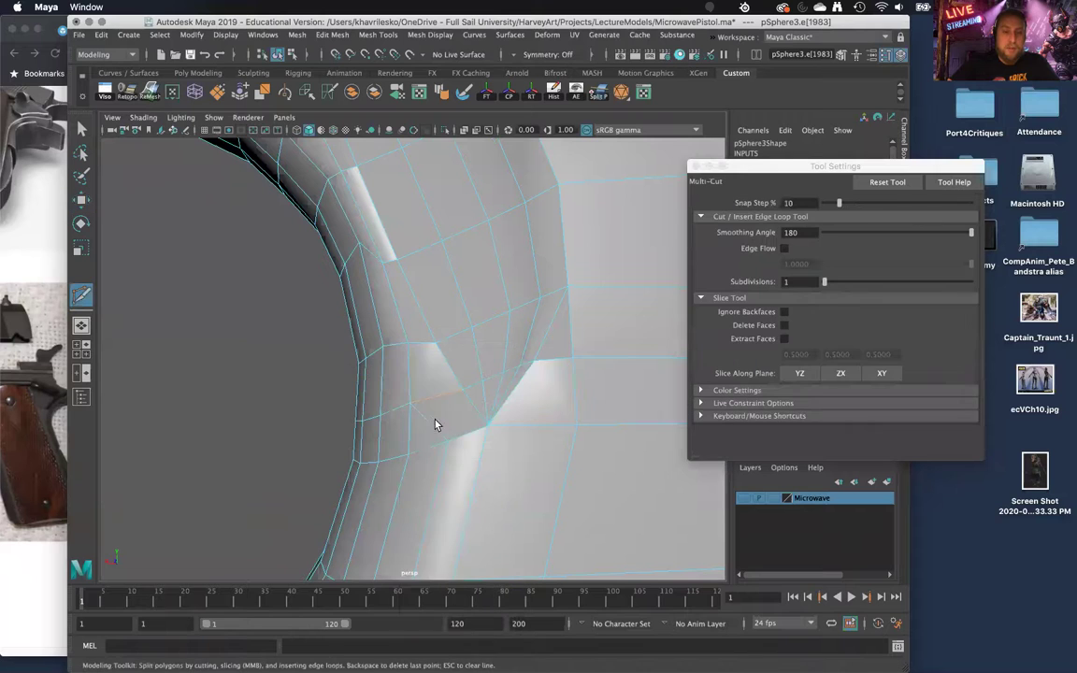
{"action": "left_click", "coordinate": [464, 388]}
{"action": "left_click_drag", "start_coordinate": [507, 389], "coordinate": [430, 384], "text": "alt"}
{"action": "key", "text": "w"}
{"action": "middle_click_drag", "start_coordinate": [430, 383], "coordinate": [441, 410], "text": "alt"}
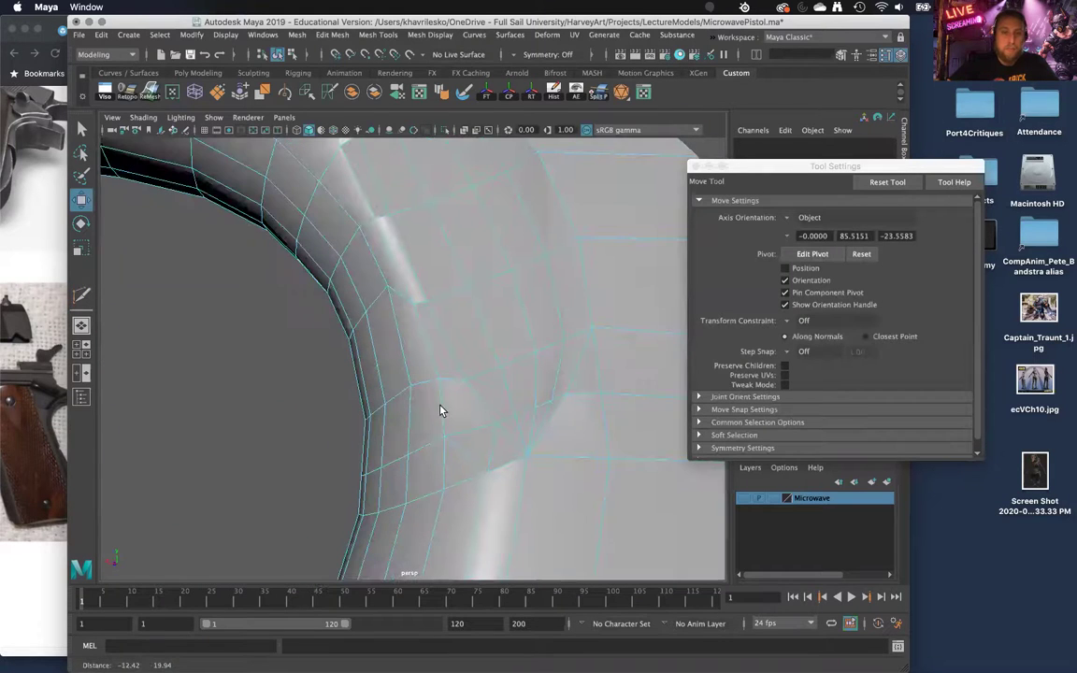
Step: Delete the two short cross edges in the bridged band beside the recess's lower end
{"action": "right_click_drag", "start_coordinate": [426, 288], "coordinate": [439, 413]}
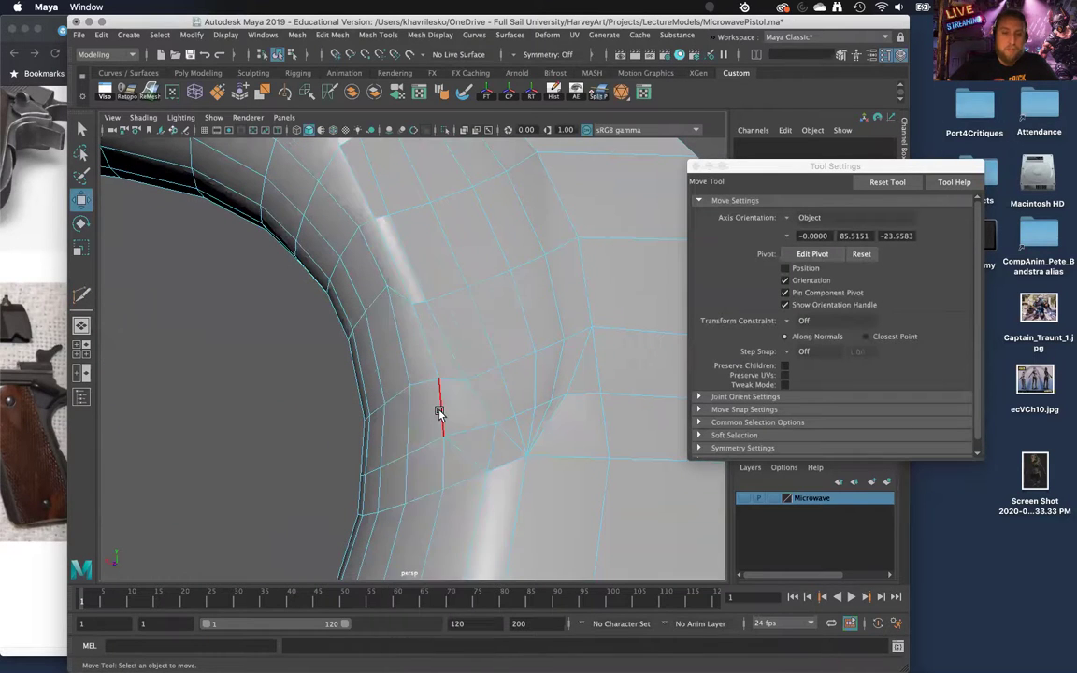
{"action": "left_click_drag", "start_coordinate": [428, 366], "coordinate": [492, 404], "text": "alt"}
{"action": "right_click_drag", "start_coordinate": [492, 404], "coordinate": [449, 427], "text": "shift"}
{"action": "left_click_drag", "start_coordinate": [464, 451], "coordinate": [477, 477], "text": "alt"}
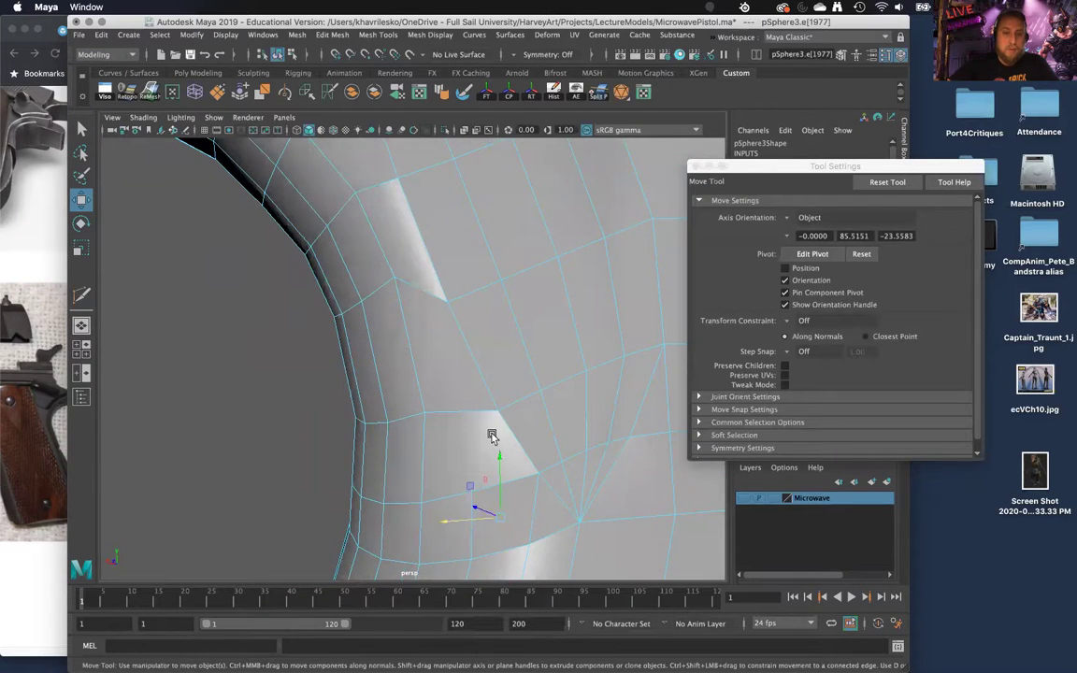
{"action": "left_click_drag", "start_coordinate": [492, 436], "coordinate": [478, 444], "text": "alt"}
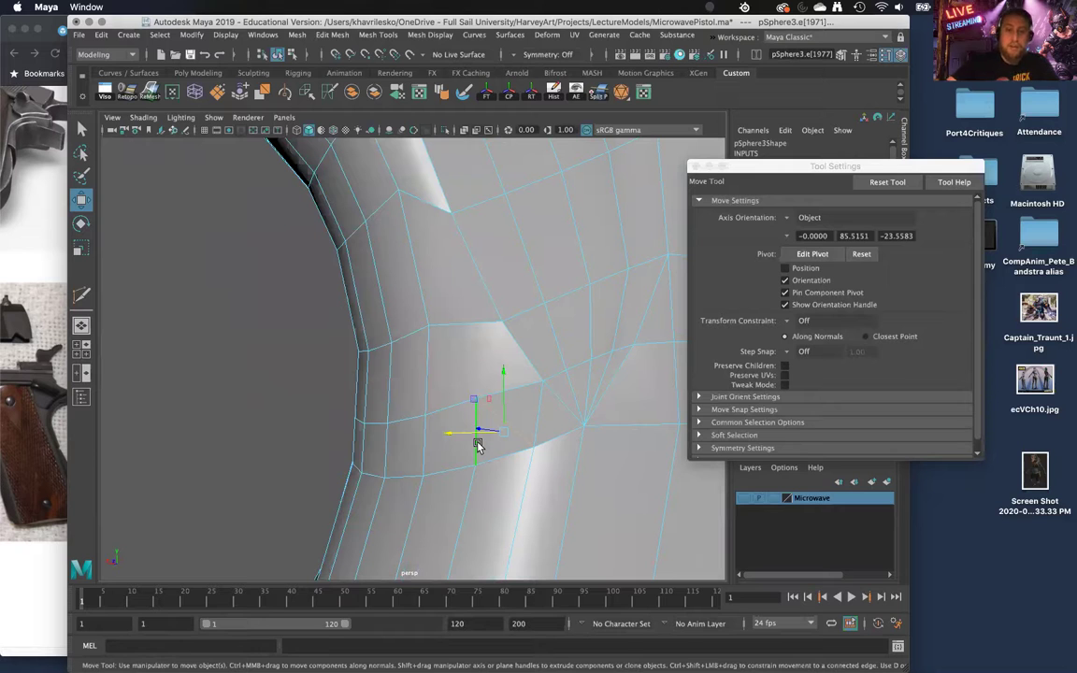
{"action": "left_click_drag", "start_coordinate": [472, 442], "coordinate": [450, 382], "text": "alt"}
Step: Try to Multi-Cut an edge across the lower band from the frame vertex to the recess border vertex
{"action": "right_click_drag", "start_coordinate": [459, 372], "coordinate": [369, 363], "text": "shift"}
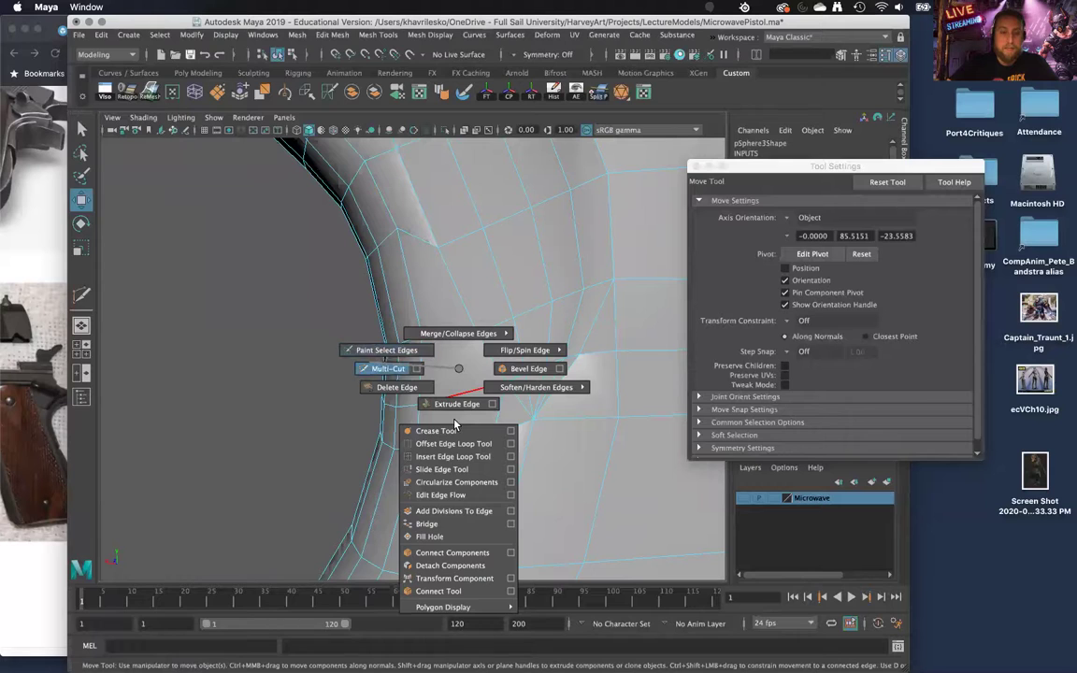
{"action": "right_click_drag", "start_coordinate": [455, 425], "coordinate": [445, 436], "text": "shift"}
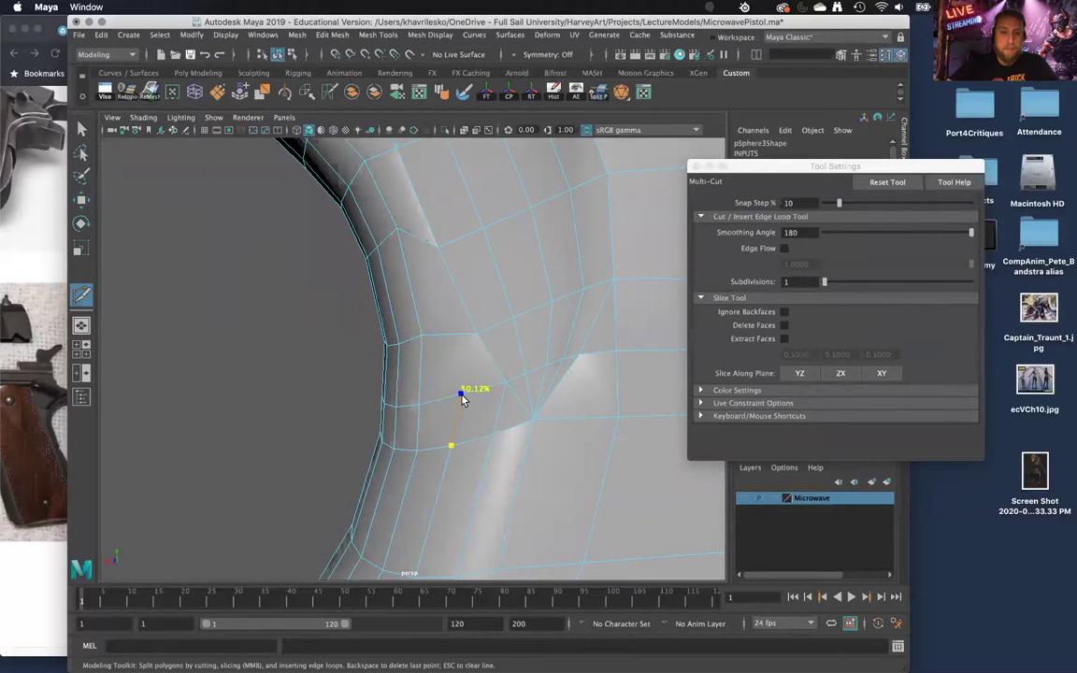
{"action": "left_click", "coordinate": [478, 334]}
{"action": "left_click_drag", "start_coordinate": [468, 369], "coordinate": [443, 427], "text": "alt"}
{"action": "key", "text": "w"}
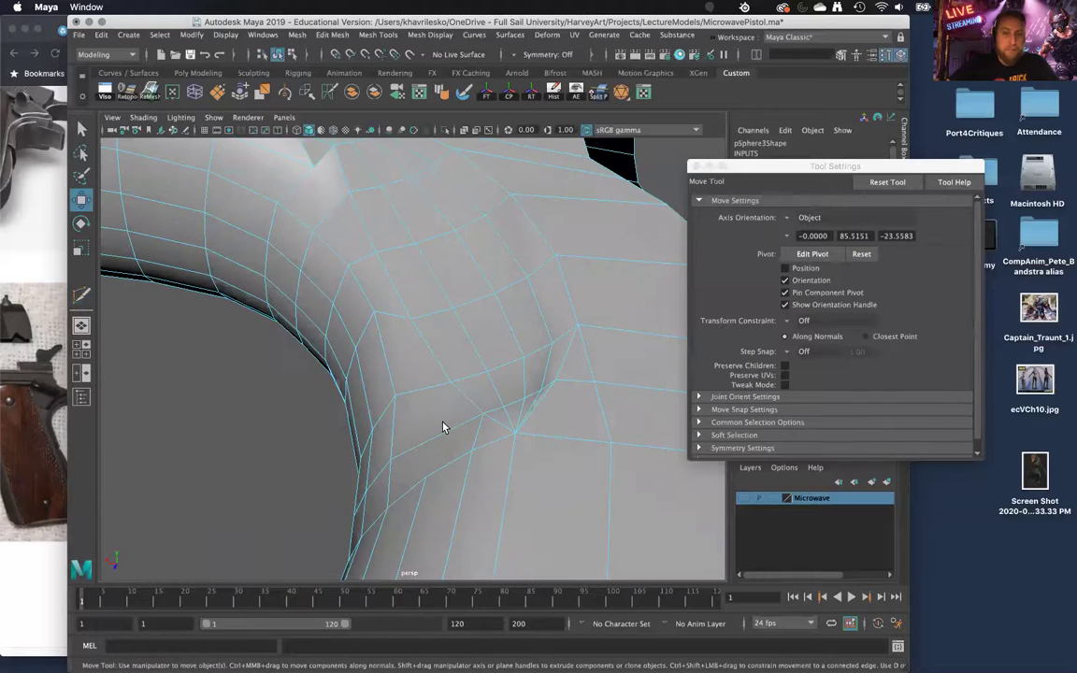
Step: Insert an edge loop through the bridged band, running close alongside the recess's inner border
{"action": "right_click_drag", "start_coordinate": [413, 307], "coordinate": [456, 272]}
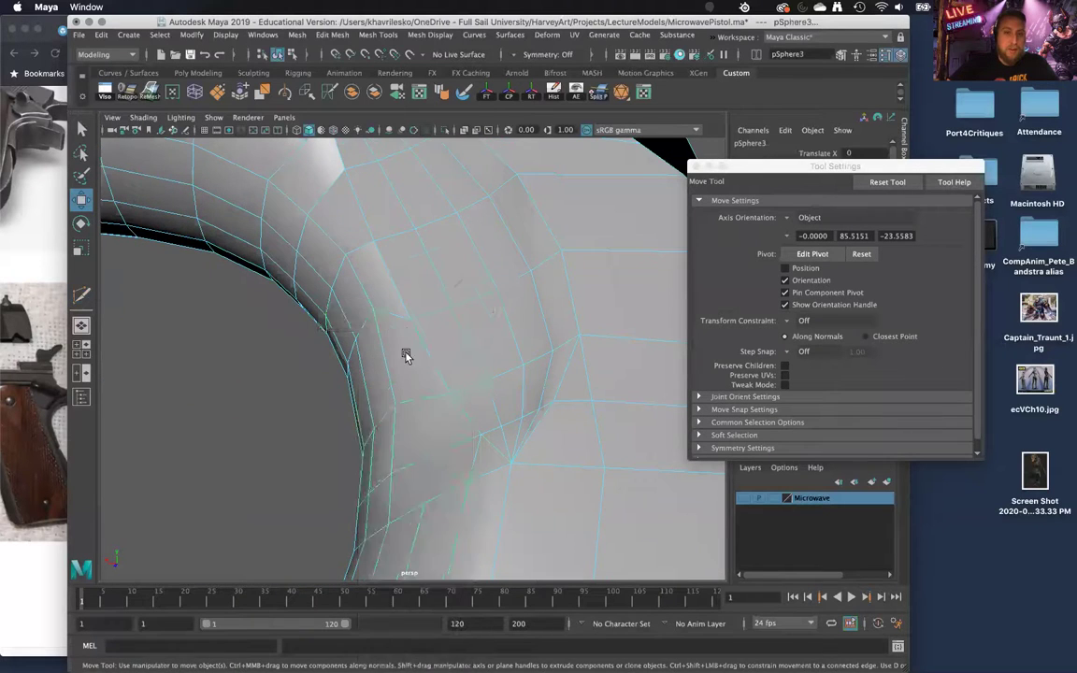
{"action": "left_click_drag", "start_coordinate": [404, 329], "coordinate": [403, 321], "text": "alt"}
{"action": "right_click_drag", "start_coordinate": [403, 323], "coordinate": [355, 343], "text": "shift"}
{"action": "right_click_drag", "start_coordinate": [352, 343], "coordinate": [352, 342], "text": "shift"}
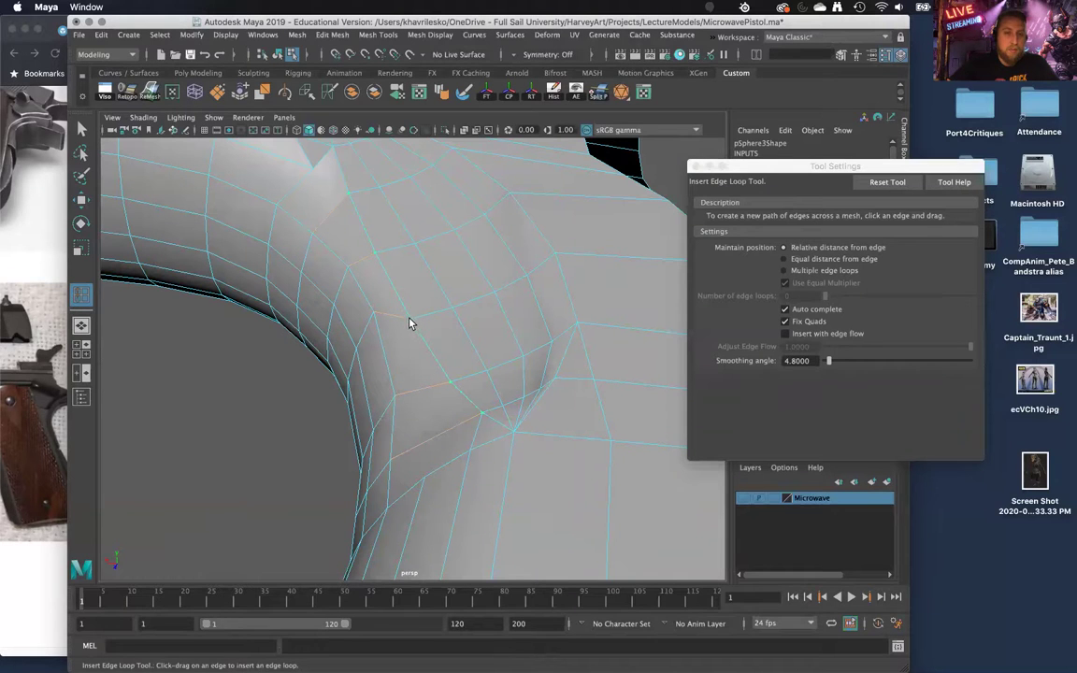
{"action": "left_click_drag", "start_coordinate": [406, 321], "coordinate": [426, 324]}
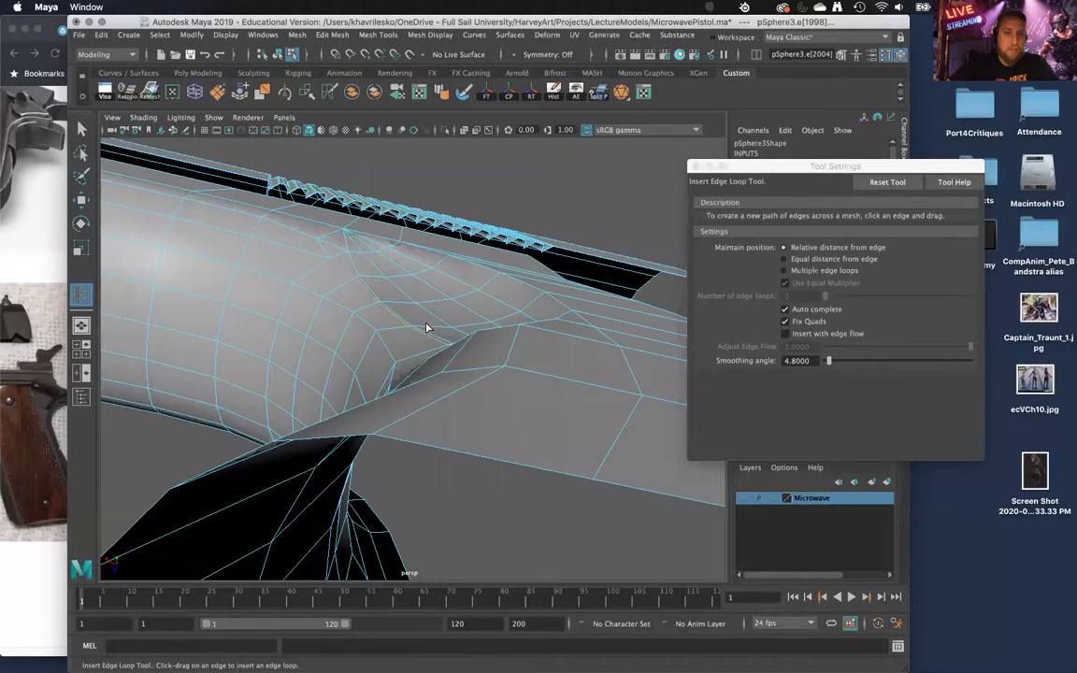
{"action": "left_click_drag", "start_coordinate": [471, 538], "coordinate": [467, 479], "text": "alt"}
{"action": "key", "text": "w"}
Step: Multi-Cut an edge from the open frame vertex to the recess border at the recess's lower end
{"action": "middle_click_drag", "start_coordinate": [467, 479], "coordinate": [467, 365], "text": "alt"}
{"action": "mouse_move", "coordinate": [467, 365]}
{"action": "left_mouse_down", "text": "alt"}
{"action": "mouse_move", "coordinate": [484, 394]}
{"action": "mouse_move", "coordinate": [490, 367]}
{"action": "left_mouse_up", "text": "alt"}
{"action": "mouse_move", "coordinate": [487, 364]}
{"action": "right_mouse_down", "text": "shift"}
{"action": "mouse_move", "coordinate": [406, 353]}
{"action": "mouse_move", "coordinate": [412, 364]}
{"action": "right_mouse_up", "text": "shift"}
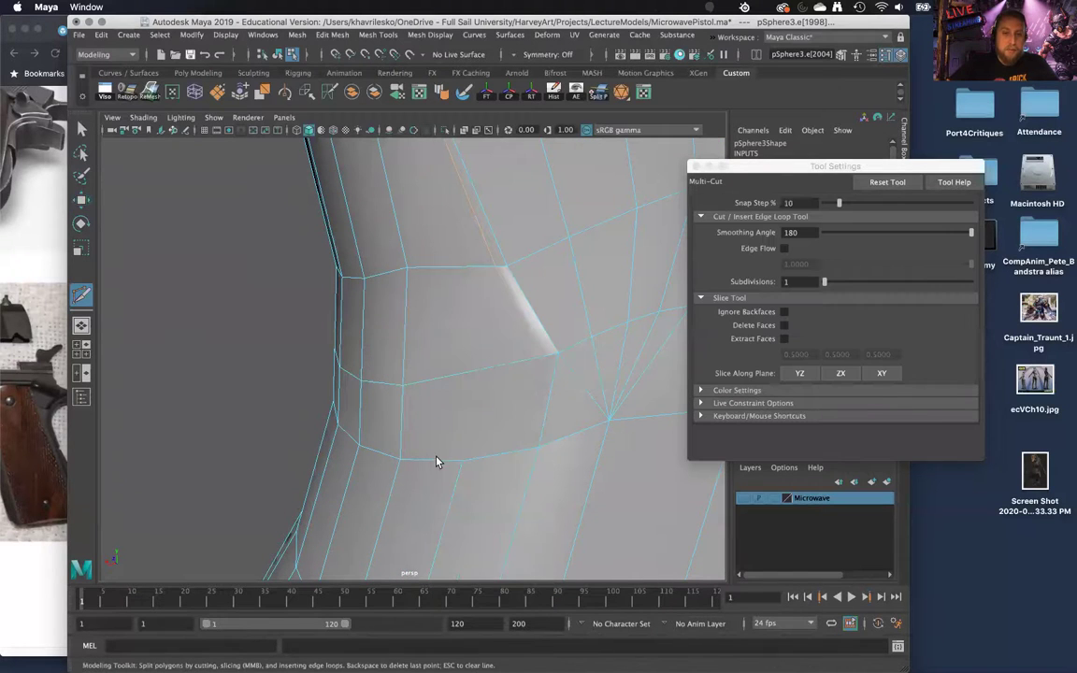
{"action": "left_click", "coordinate": [552, 353]}
{"action": "left_click_drag", "start_coordinate": [560, 353], "coordinate": [397, 299], "text": "alt"}
{"action": "key", "text": "Return"}
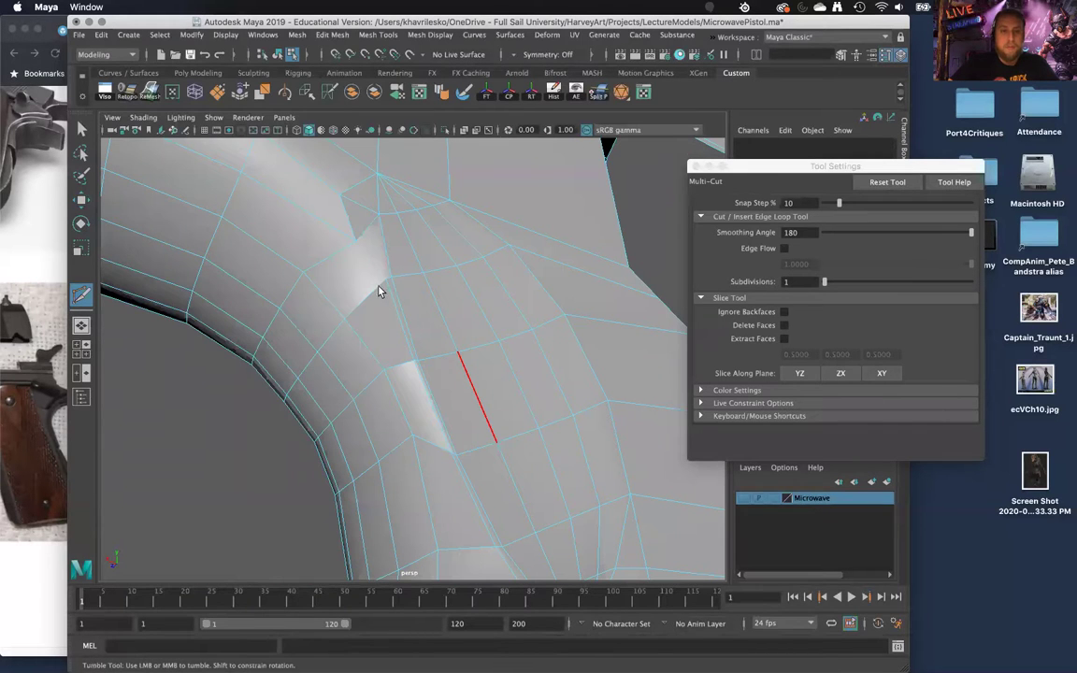
Step: Multi-Cut from the upper end of the inserted loop across the small triangles to the recess's upper corner vertex
{"action": "left_click_drag", "start_coordinate": [349, 248], "coordinate": [486, 437], "text": "alt"}
{"action": "key", "text": "w"}
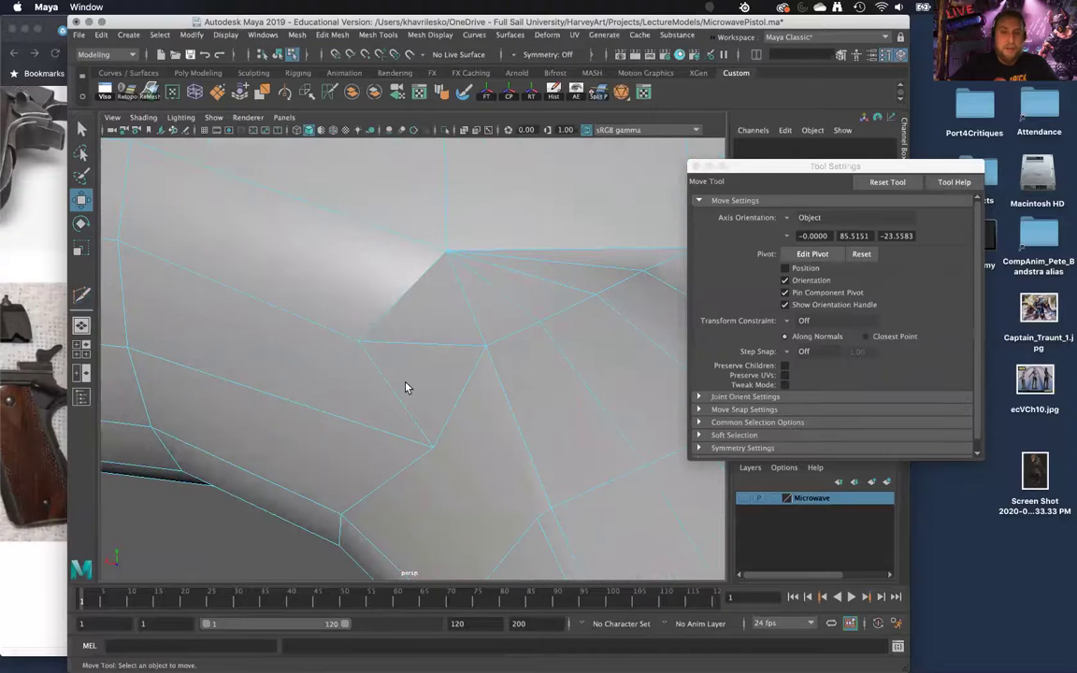
{"action": "left_click_drag", "start_coordinate": [409, 400], "coordinate": [423, 320], "text": "alt"}
{"action": "right_click_drag", "start_coordinate": [422, 315], "coordinate": [353, 316], "text": "shift"}
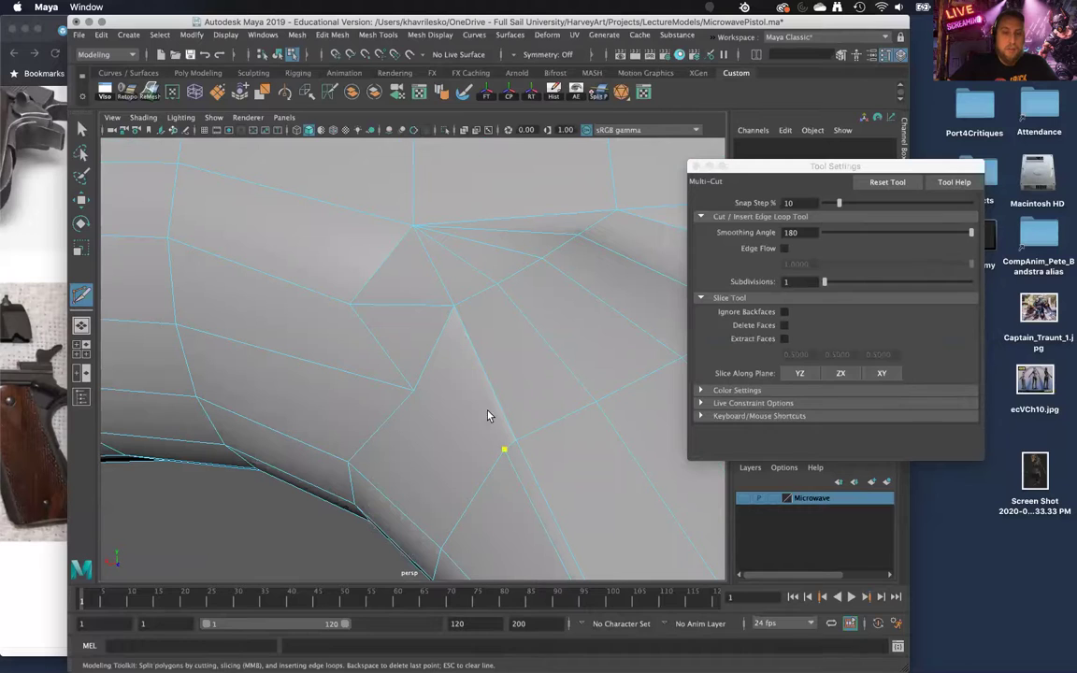
{"action": "left_click", "coordinate": [442, 305]}
{"action": "left_click", "coordinate": [414, 227]}
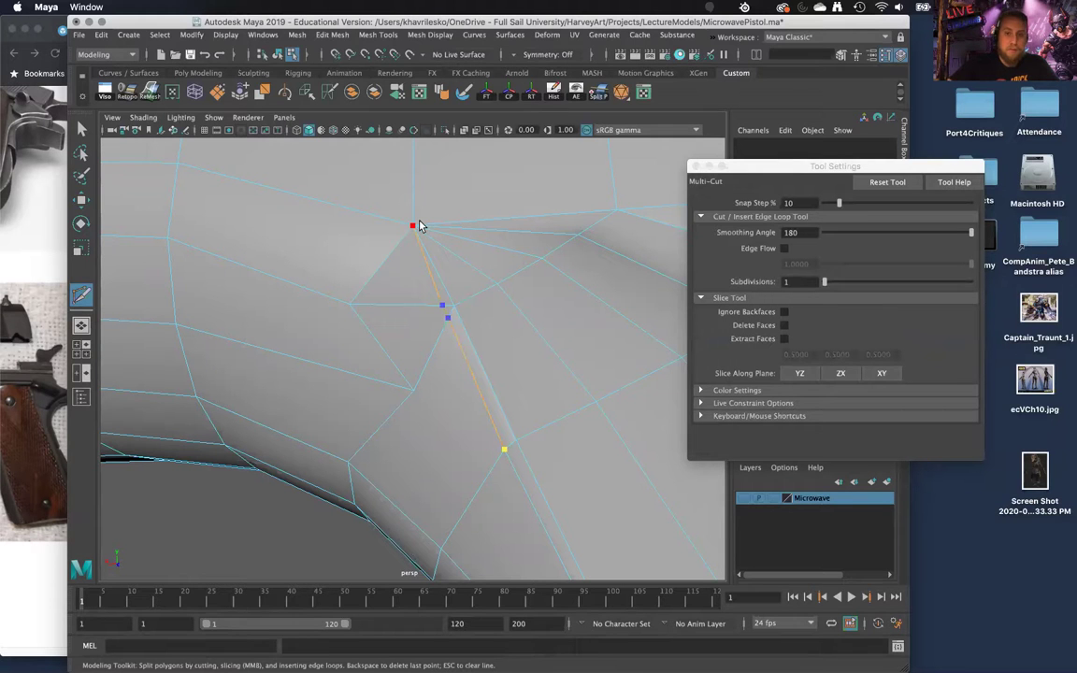
{"action": "key", "text": "Return"}
Step: Multi-Cut an edge from the frame vertex below the recess's upper corner to the inserted loop's nearest vertex
{"action": "left_click_drag", "start_coordinate": [416, 227], "coordinate": [426, 393], "text": "alt"}
{"action": "scroll", "coordinate": [488, 387], "scroll_direction": "up", "scroll_amount": 5}
{"action": "middle_click_drag", "start_coordinate": [488, 378], "coordinate": [391, 302], "text": "alt"}
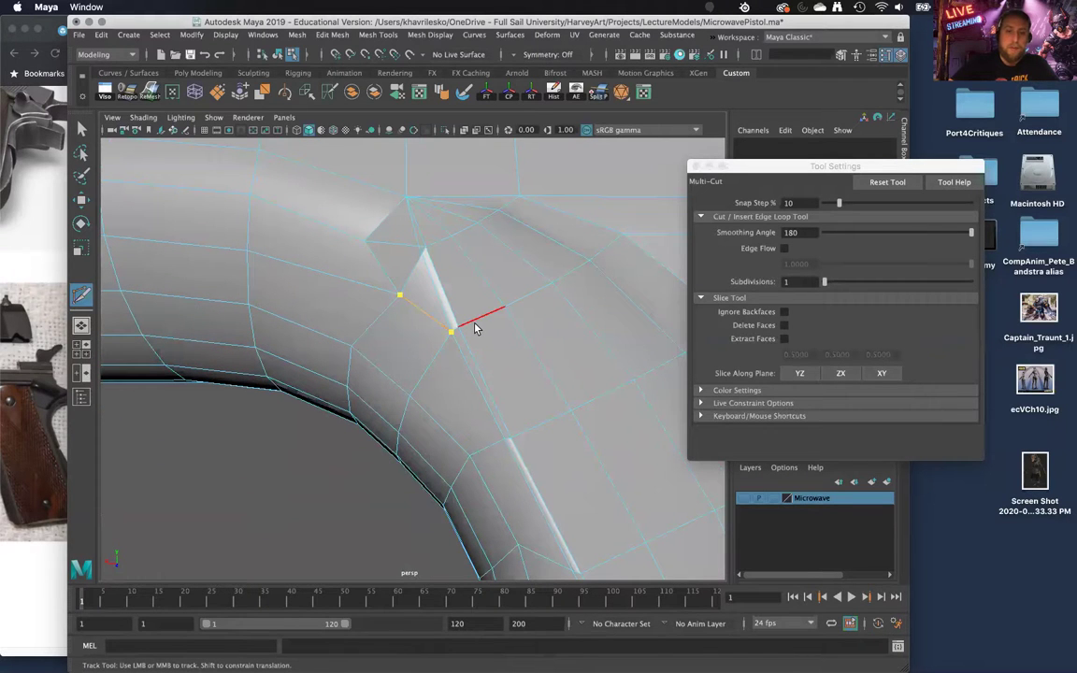
{"action": "key", "text": "Return"}
Step: Return to object mode and assign the existing blinn1 material to the pistol mesh
{"action": "right_click_drag", "start_coordinate": [508, 447], "coordinate": [477, 335], "text": "alt"}
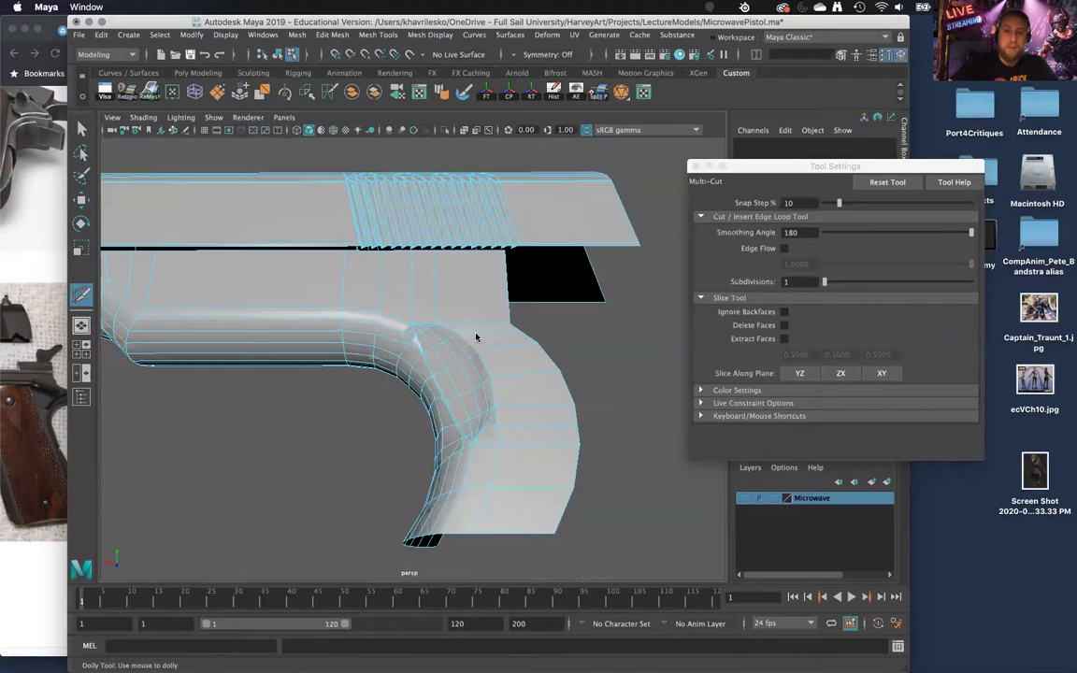
{"action": "right_click", "coordinate": [512, 304]}
{"action": "left_click_drag", "start_coordinate": [451, 365], "coordinate": [495, 390], "text": "alt"}
{"action": "right_click", "coordinate": [492, 306]}
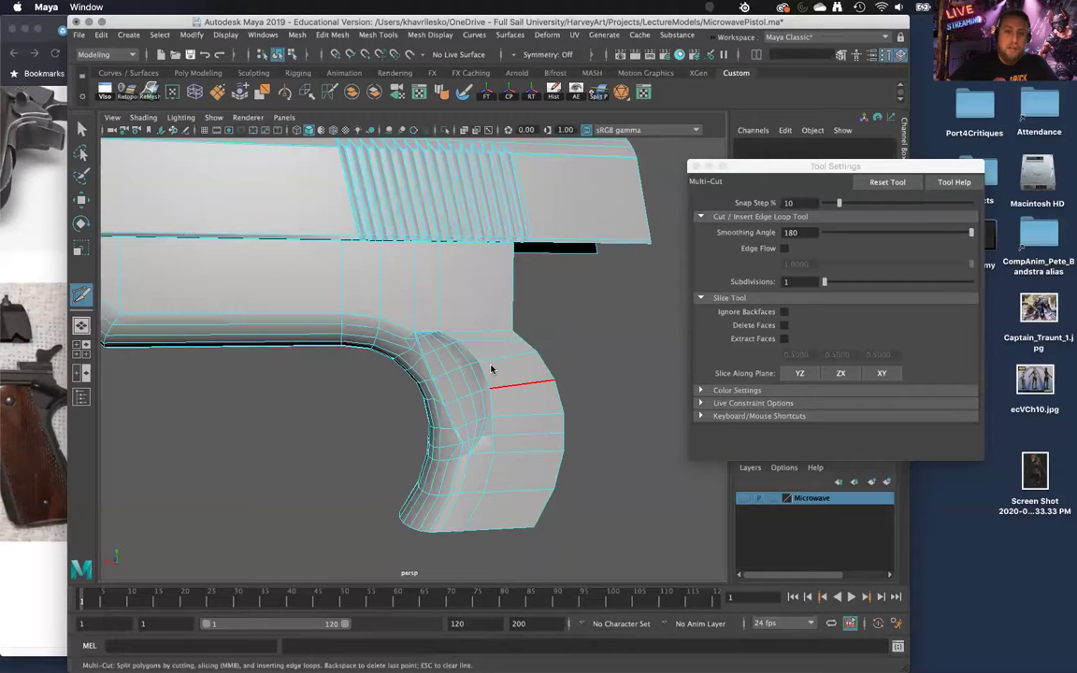
{"action": "right_click", "coordinate": [491, 306]}
{"action": "left_click", "coordinate": [556, 288]}
{"action": "mouse_move", "coordinate": [500, 439]}
{"action": "left_mouse_down", "text": "alt"}
{"action": "mouse_move", "coordinate": [497, 425]}
{"action": "mouse_move", "coordinate": [517, 433]}
{"action": "left_mouse_up", "text": "alt"}
{"action": "right_click_drag", "start_coordinate": [518, 445], "coordinate": [510, 424]}
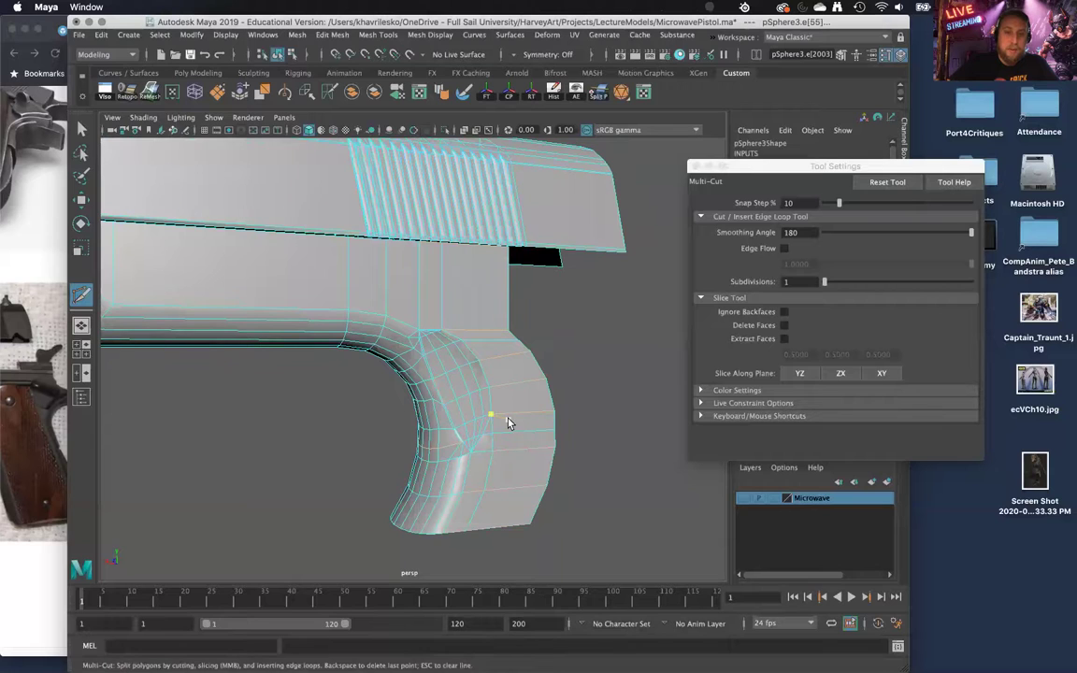
{"action": "key", "text": "w"}
{"action": "key", "text": "F8"}
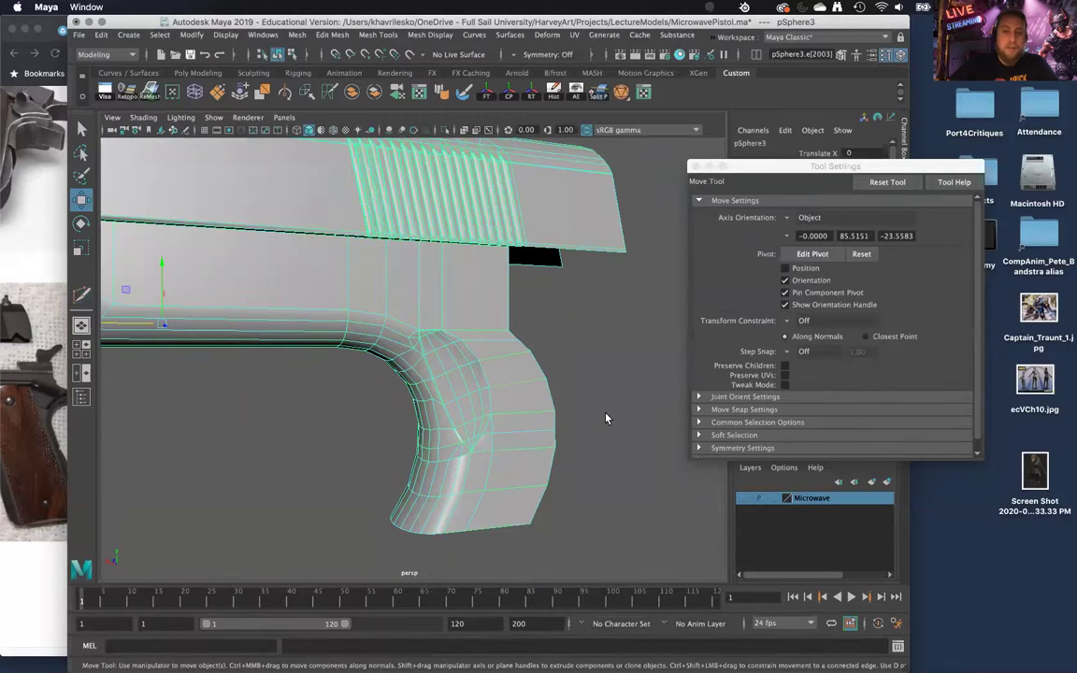
{"action": "right_click_drag", "start_coordinate": [484, 345], "coordinate": [485, 364], "text": "shift"}
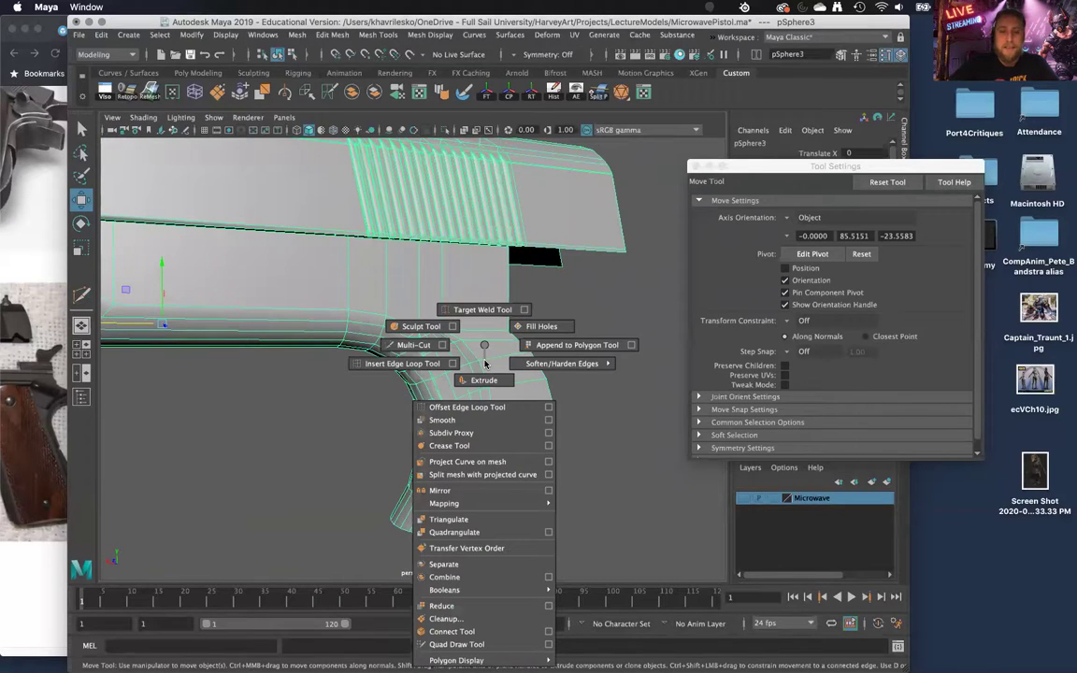
{"action": "mouse_move", "coordinate": [485, 307]}
{"action": "right_mouse_down"}
{"action": "mouse_move", "coordinate": [505, 660]}
{"action": "mouse_move", "coordinate": [579, 606]}
{"action": "mouse_move", "coordinate": [570, 594]}
{"action": "right_mouse_up"}
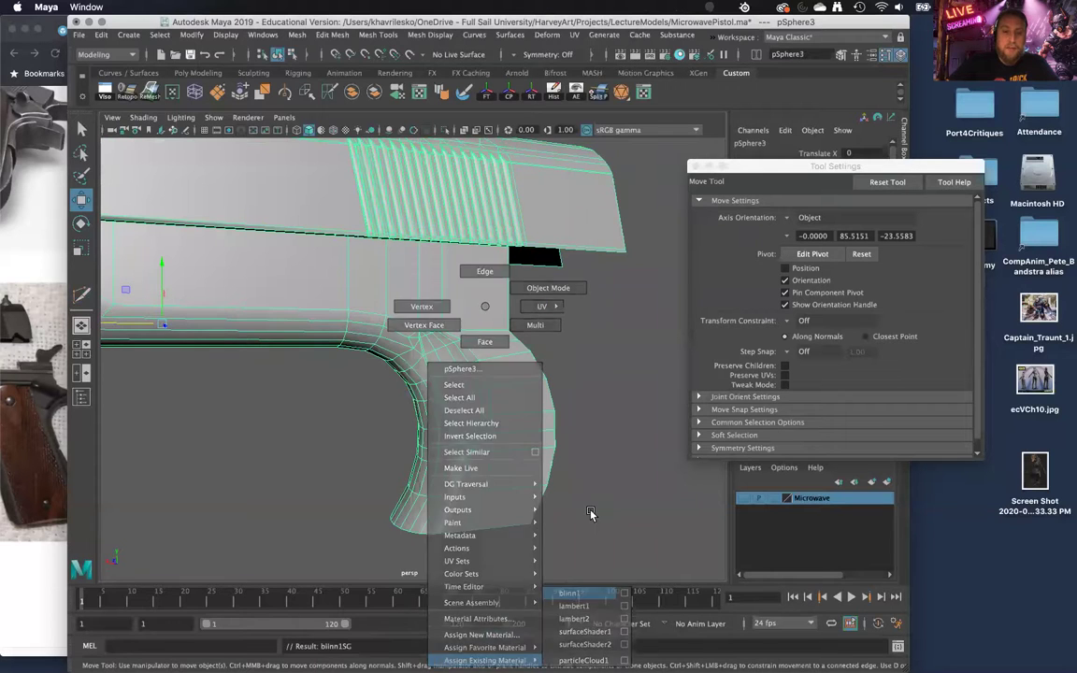
Step: Soften the edges of the whole pistol mesh to smooth the recess's shading
{"action": "left_click_drag", "start_coordinate": [529, 496], "coordinate": [510, 473], "text": "alt"}
{"action": "right_click_drag", "start_coordinate": [501, 345], "coordinate": [619, 382], "text": "shift"}
{"action": "left_click", "coordinate": [614, 458]}
{"action": "left_click_drag", "start_coordinate": [614, 457], "coordinate": [556, 472], "text": "alt"}
{"action": "right_click_drag", "start_coordinate": [555, 472], "coordinate": [655, 467], "text": "alt"}
{"action": "left_click_drag", "start_coordinate": [506, 443], "coordinate": [465, 414], "text": "alt"}
{"action": "middle_click_drag", "start_coordinate": [491, 487], "coordinate": [459, 402], "text": "alt"}
{"action": "left_click_drag", "start_coordinate": [481, 526], "coordinate": [475, 426], "text": "alt"}
{"action": "left_click", "coordinate": [493, 483]}
{"action": "key", "text": "q"}
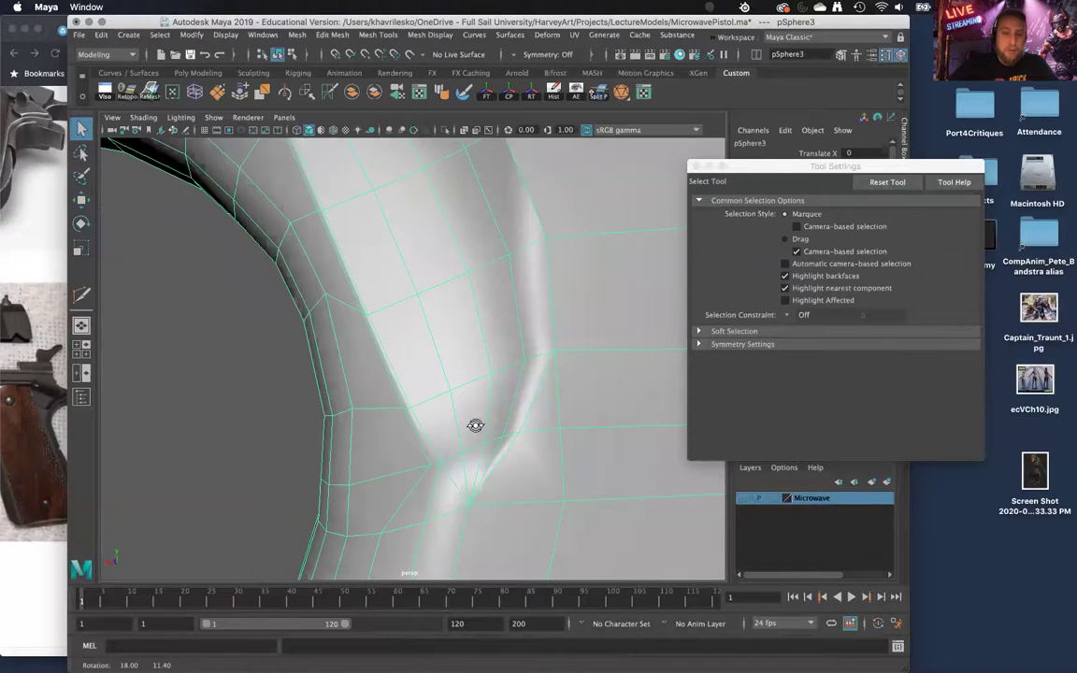
Step: Delete the cross edge between the recess border and the frame beside the recess's lower tip
{"action": "left_click_drag", "start_coordinate": [519, 365], "coordinate": [512, 444], "text": "alt"}
{"action": "left_click_drag", "start_coordinate": [492, 321], "coordinate": [496, 305], "text": "alt"}
{"action": "right_click_drag", "start_coordinate": [496, 306], "coordinate": [494, 270]}
{"action": "left_click", "coordinate": [503, 413]}
{"action": "right_click_drag", "start_coordinate": [517, 414], "coordinate": [481, 431], "text": "shift"}
{"action": "left_click_drag", "start_coordinate": [481, 431], "coordinate": [497, 411], "text": "alt"}
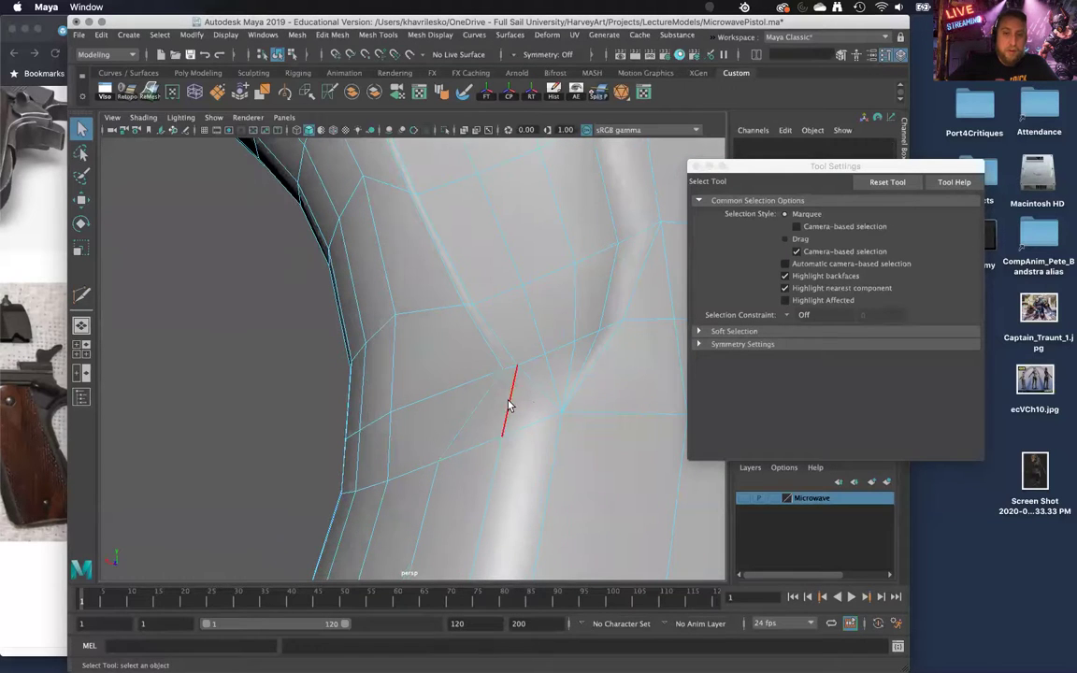
{"action": "left_click", "coordinate": [509, 402]}
{"action": "right_click_drag", "start_coordinate": [529, 394], "coordinate": [482, 410], "text": "shift"}
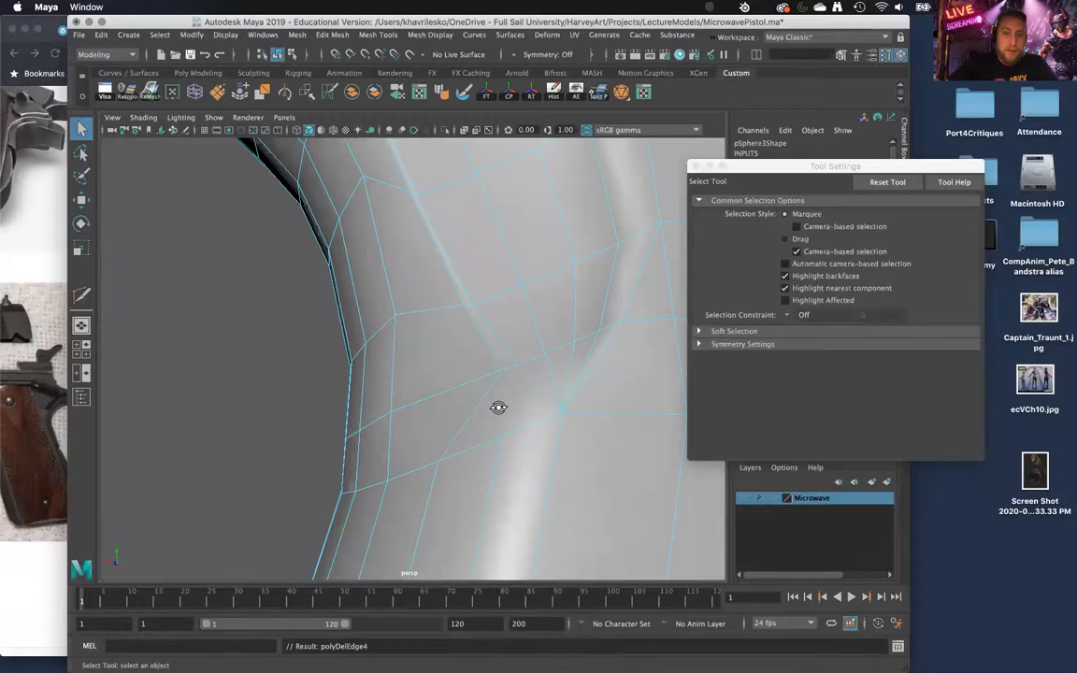
Step: Multi-Cut an edge from the lower end of the inserted border loop to the recess's lower tip vertex
{"action": "left_click_drag", "start_coordinate": [497, 409], "coordinate": [503, 405], "text": "alt"}
{"action": "mouse_move", "coordinate": [500, 402]}
{"action": "right_mouse_down", "text": "shift"}
{"action": "mouse_move", "coordinate": [455, 384]}
{"action": "mouse_move", "coordinate": [494, 379]}
{"action": "mouse_move", "coordinate": [494, 389]}
{"action": "right_mouse_up", "text": "shift"}
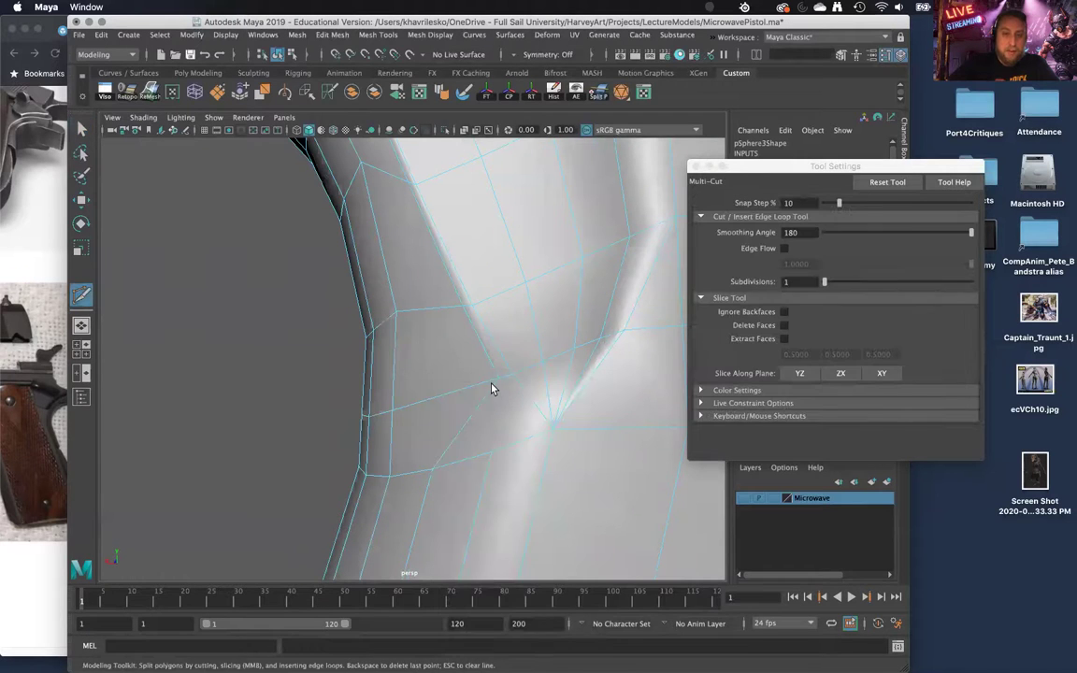
{"action": "left_click", "coordinate": [564, 428]}
{"action": "key", "text": "Return"}
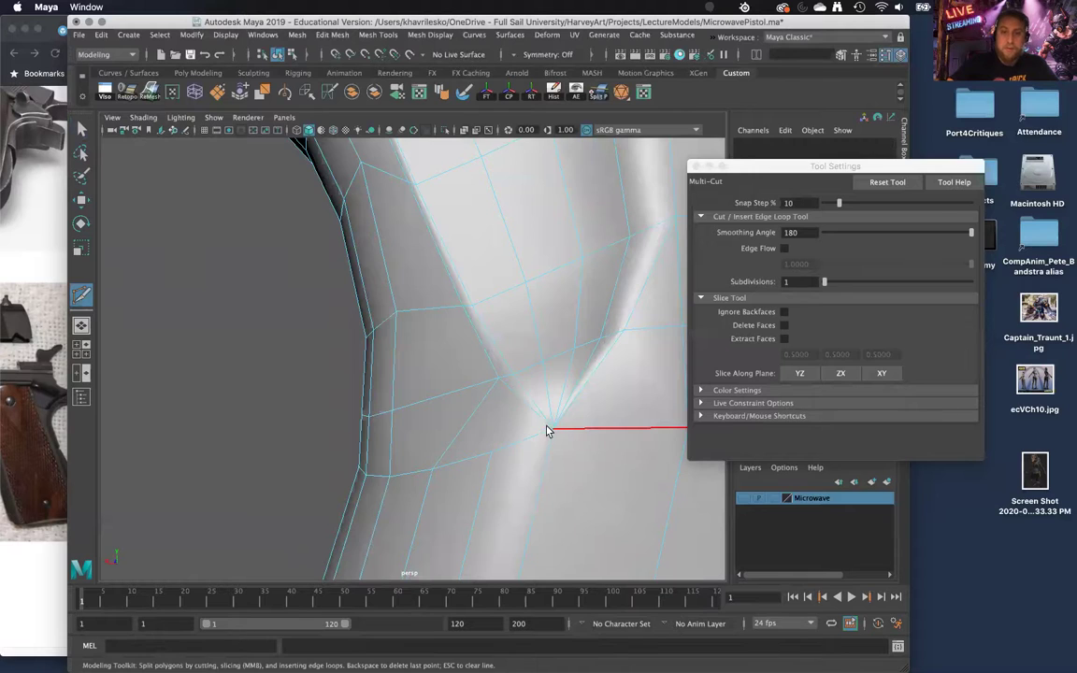
Step: Multi-Cut an edge from the frame vertex beside the lower tip up to the inserted loop's end vertex
{"action": "left_click", "coordinate": [549, 428]}
{"action": "left_click_drag", "start_coordinate": [548, 431], "coordinate": [540, 408], "text": "alt"}
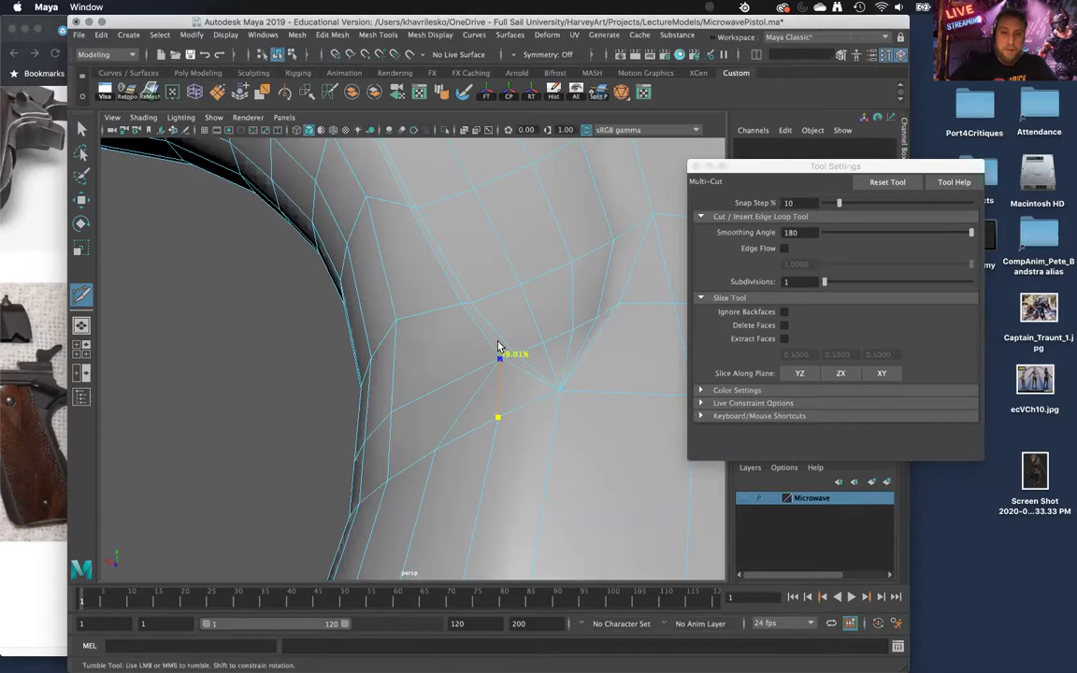
{"action": "left_click_drag", "start_coordinate": [505, 336], "coordinate": [445, 376], "text": "alt"}
{"action": "right_click_drag", "start_coordinate": [445, 376], "coordinate": [412, 293], "text": "alt"}
{"action": "left_click_drag", "start_coordinate": [413, 293], "coordinate": [422, 380], "text": "alt"}
{"action": "key", "text": "w"}
Step: Try to insert an edge loop through the radial edges on the frame's flat side around the recess
{"action": "mouse_move", "coordinate": [423, 297]}
{"action": "left_mouse_down", "text": "alt"}
{"action": "mouse_move", "coordinate": [439, 382]}
{"action": "mouse_move", "coordinate": [428, 289]}
{"action": "left_mouse_up", "text": "alt"}
{"action": "right_click_drag", "start_coordinate": [493, 379], "coordinate": [492, 293], "text": "shift"}
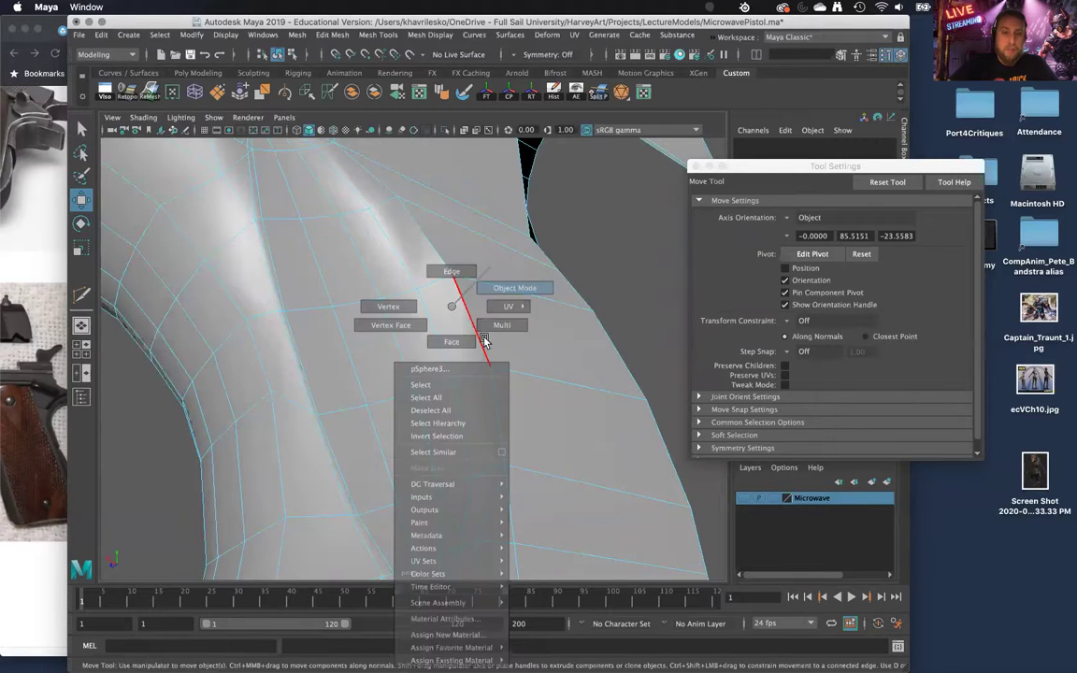
{"action": "left_click_drag", "start_coordinate": [448, 381], "coordinate": [413, 289], "text": "alt"}
{"action": "right_click_drag", "start_coordinate": [413, 289], "coordinate": [482, 279], "text": "shift"}
{"action": "left_click_drag", "start_coordinate": [468, 284], "coordinate": [449, 320], "text": "alt"}
{"action": "key", "text": "super+z"}
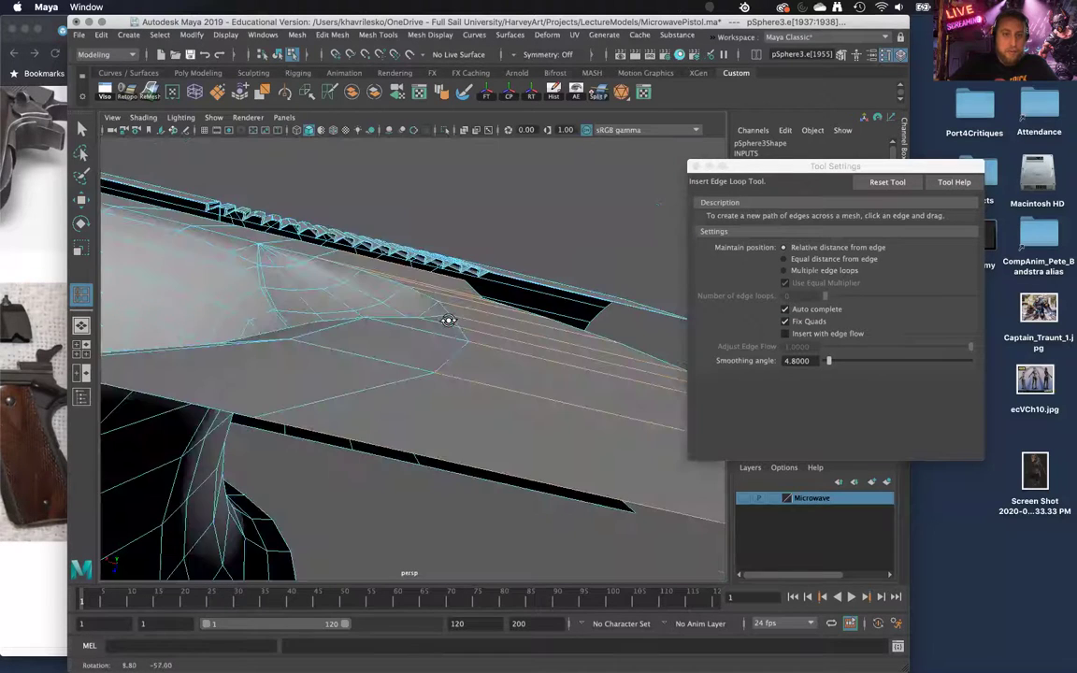
Step: Try to bevel the recess's outer rim edges
{"action": "left_click_drag", "start_coordinate": [453, 368], "coordinate": [460, 401], "text": "alt"}
{"action": "left_click", "coordinate": [457, 403]}
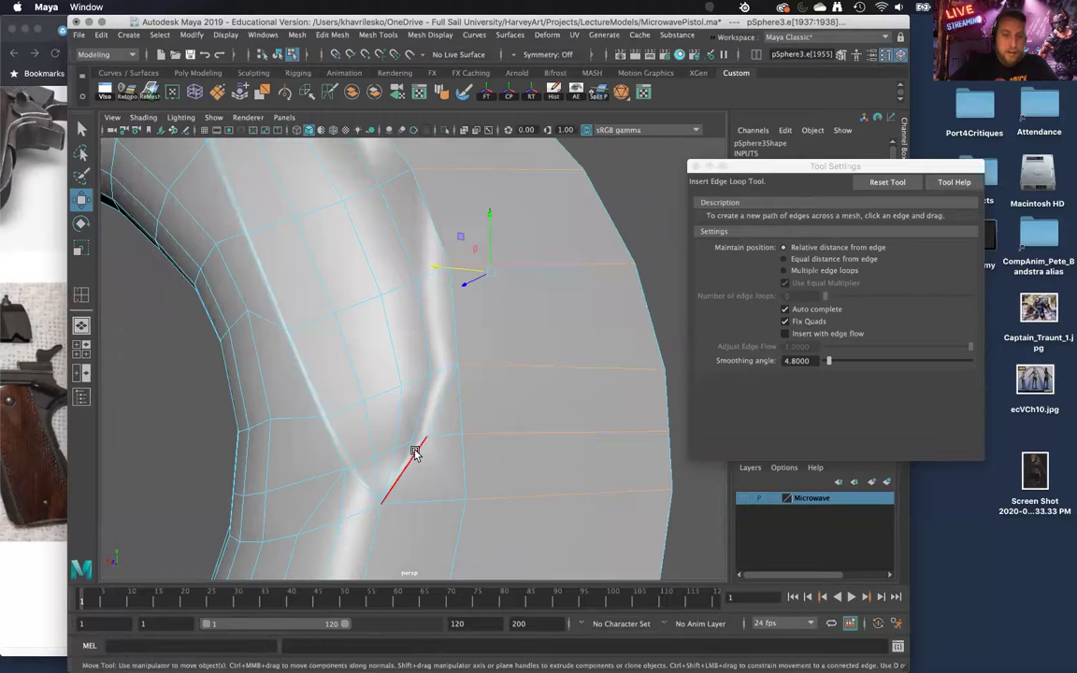
{"action": "key", "text": "w"}
{"action": "mouse_move", "coordinate": [458, 351]}
{"action": "left_mouse_down", "text": "alt"}
{"action": "mouse_move", "coordinate": [489, 374]}
{"action": "mouse_move", "coordinate": [488, 312]}
{"action": "mouse_move", "coordinate": [463, 332]}
{"action": "mouse_move", "coordinate": [360, 192]}
{"action": "mouse_move", "coordinate": [422, 306]}
{"action": "mouse_move", "coordinate": [454, 337]}
{"action": "mouse_move", "coordinate": [464, 332]}
{"action": "left_mouse_up", "text": "alt"}
{"action": "right_click_drag", "start_coordinate": [462, 330], "coordinate": [513, 375], "text": "shift"}
{"action": "middle_click_drag", "start_coordinate": [509, 371], "coordinate": [503, 371]}
{"action": "left_click_drag", "start_coordinate": [510, 367], "coordinate": [478, 433], "text": "alt"}
{"action": "key", "text": "super+z"}
Step: Box-select the neighbouring vertices on the recess's outer rim and merge them
{"action": "left_click_drag", "start_coordinate": [487, 371], "coordinate": [488, 315], "text": "alt"}
{"action": "scroll", "coordinate": [501, 423], "scroll_direction": "up", "scroll_amount": 5}
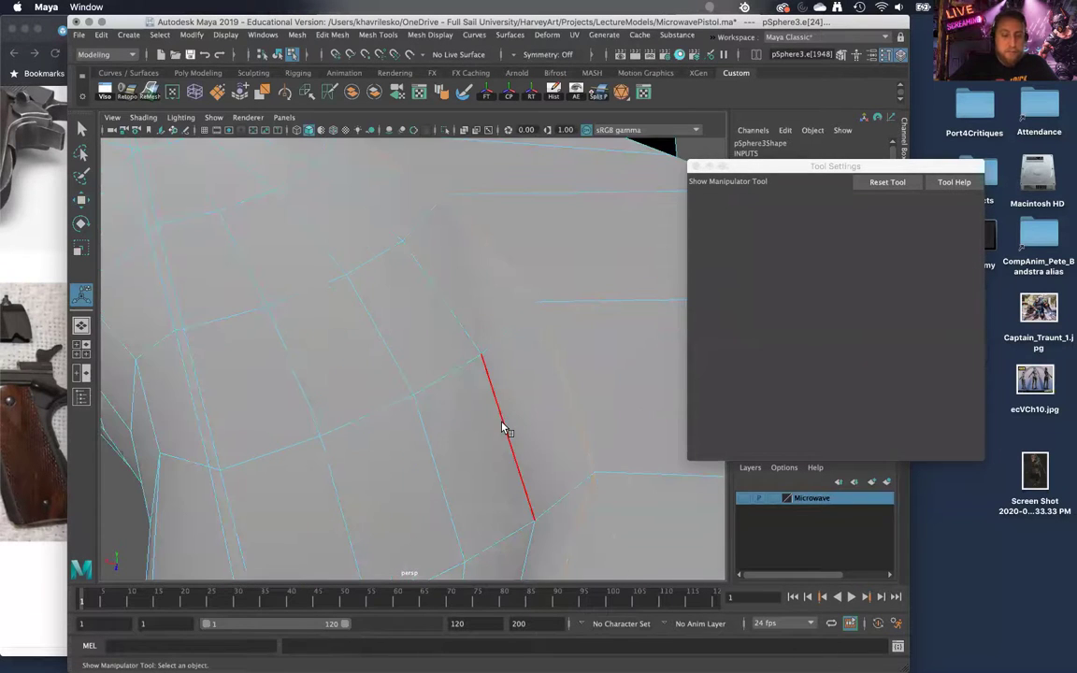
{"action": "key", "text": "w"}
{"action": "key", "text": "3"}
{"action": "scroll", "coordinate": [503, 425], "scroll_direction": "down", "scroll_amount": 5}
{"action": "left_click_drag", "start_coordinate": [528, 383], "coordinate": [505, 335], "text": "alt"}
{"action": "right_click_drag", "start_coordinate": [496, 314], "coordinate": [458, 322]}
{"action": "left_click_drag", "start_coordinate": [417, 248], "coordinate": [508, 288]}
{"action": "right_click_drag", "start_coordinate": [512, 290], "coordinate": [513, 219], "text": "shift"}
{"action": "scroll", "coordinate": [529, 339], "scroll_direction": "down", "scroll_amount": 5}
{"action": "middle_click_drag", "start_coordinate": [527, 342], "coordinate": [508, 285], "text": "alt"}
{"action": "left_click_drag", "start_coordinate": [506, 285], "coordinate": [468, 420], "text": "alt"}
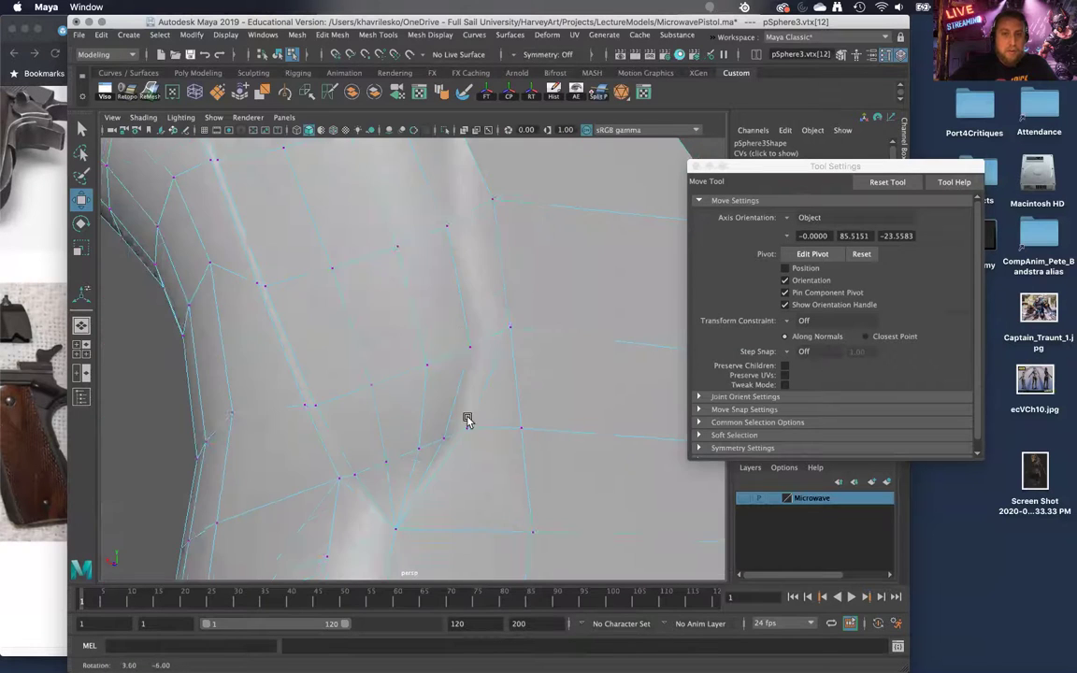
Step: Select the recess's rim edges and bevel them with a fraction of about 0.48
{"action": "right_click_drag", "start_coordinate": [465, 306], "coordinate": [467, 270]}
{"action": "left_click", "coordinate": [464, 449]}
{"action": "left_click", "coordinate": [483, 421], "text": "shift"}
{"action": "middle_click_drag", "start_coordinate": [497, 271], "coordinate": [488, 356], "text": "alt"}
{"action": "left_click_drag", "start_coordinate": [488, 325], "coordinate": [438, 341], "text": "alt"}
{"action": "left_click", "coordinate": [316, 264]}
{"action": "right_click_drag", "start_coordinate": [439, 328], "coordinate": [509, 373], "text": "shift"}
{"action": "middle_click_drag", "start_coordinate": [512, 373], "coordinate": [504, 374]}
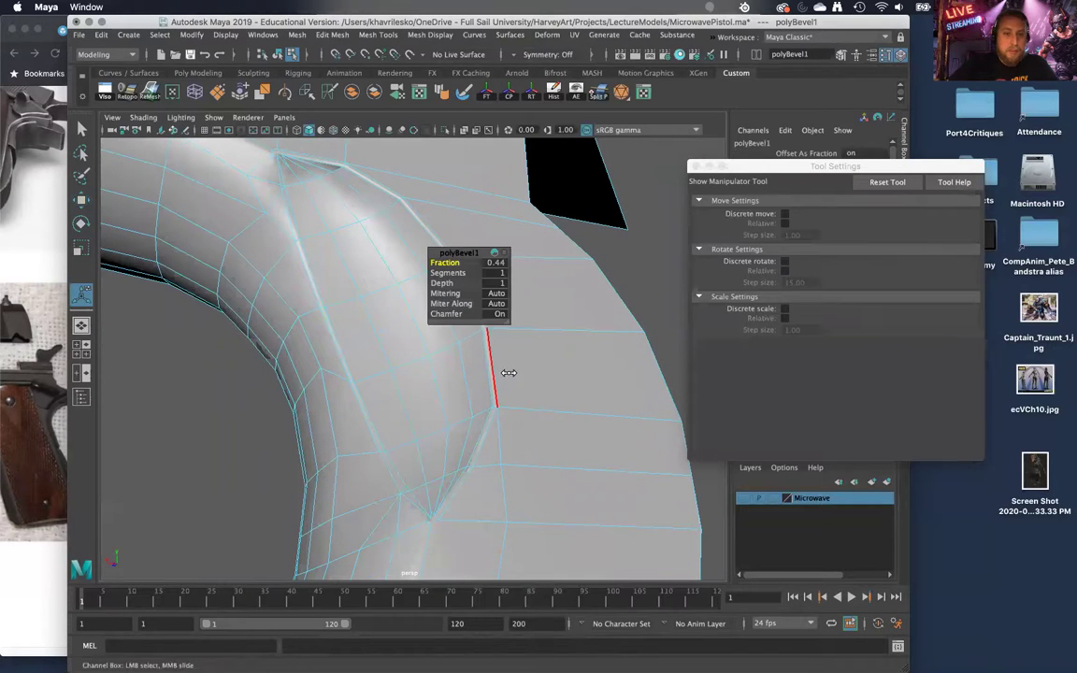
Step: Undo the bevel fraction change, deselect the rim edge at the recess's pointed end and bevel the remaining rim edges again
{"action": "left_click_drag", "start_coordinate": [266, 211], "coordinate": [281, 228], "text": "alt"}
{"action": "right_click_drag", "start_coordinate": [323, 313], "coordinate": [373, 538], "text": "alt"}
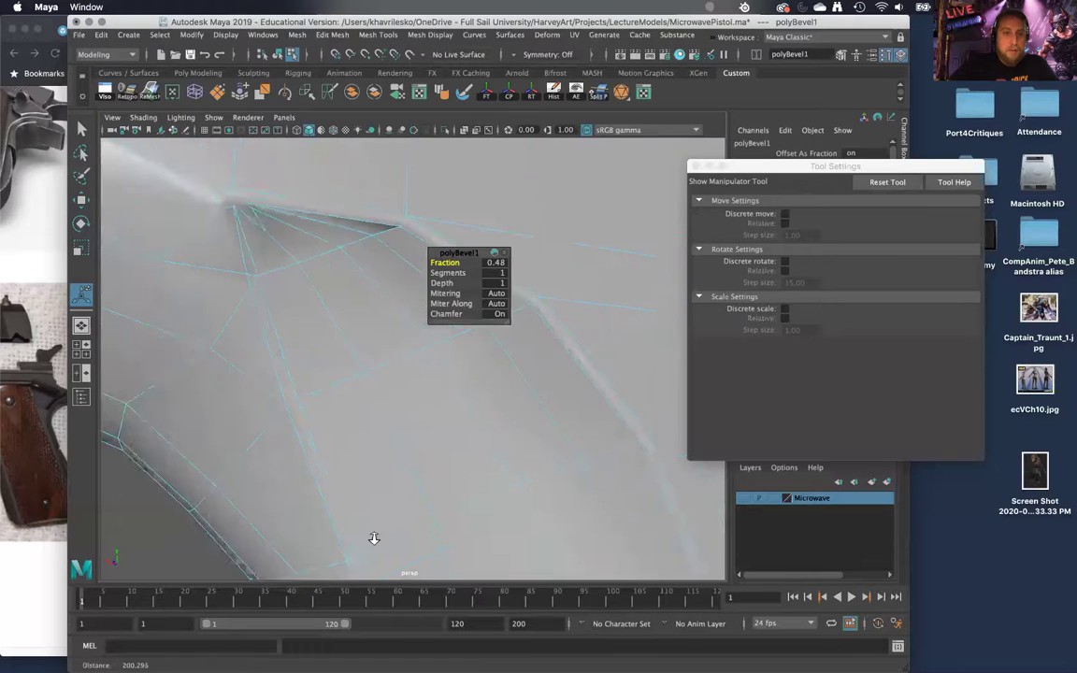
{"action": "middle_click_drag", "start_coordinate": [364, 381], "coordinate": [362, 368], "text": "alt"}
{"action": "left_click_drag", "start_coordinate": [363, 367], "coordinate": [370, 401], "text": "alt"}
{"action": "right_click_drag", "start_coordinate": [371, 401], "coordinate": [374, 438], "text": "alt"}
{"action": "middle_click_drag", "start_coordinate": [374, 437], "coordinate": [361, 379], "text": "alt"}
{"action": "key", "text": "super+z"}
{"action": "key", "text": "super+z"}
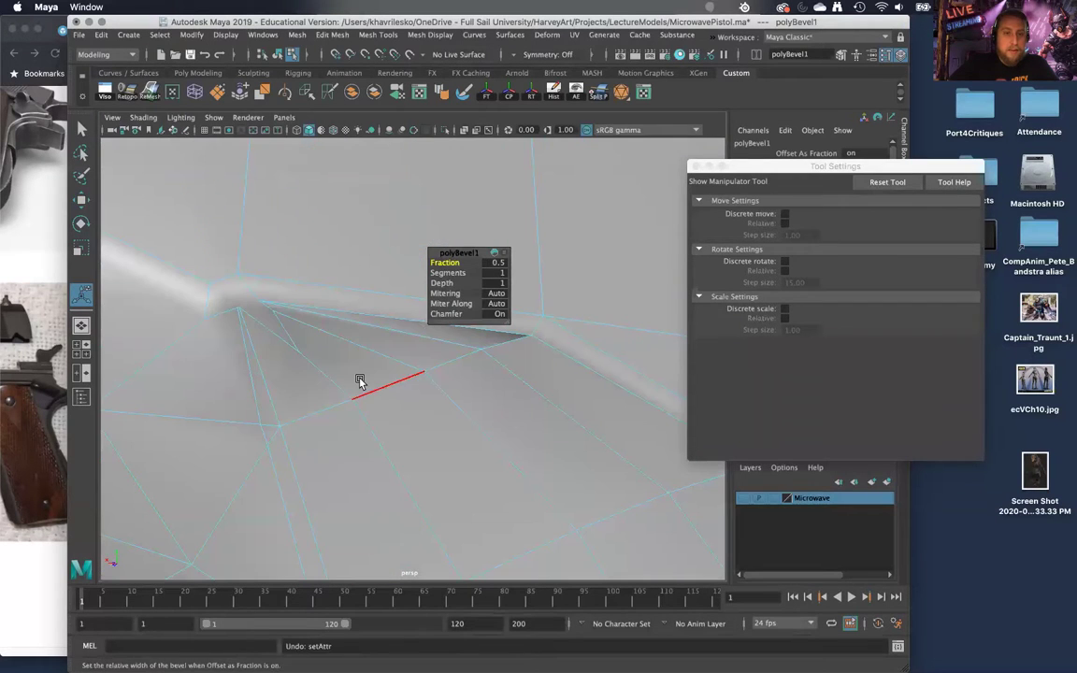
{"action": "left_click", "coordinate": [399, 317], "text": "ctrl"}
{"action": "left_click_drag", "start_coordinate": [399, 317], "coordinate": [409, 404], "text": "alt"}
{"action": "middle_click_drag", "start_coordinate": [409, 404], "coordinate": [297, 187], "text": "alt"}
{"action": "left_click_drag", "start_coordinate": [296, 187], "coordinate": [430, 308], "text": "alt"}
{"action": "key", "text": "super+b"}
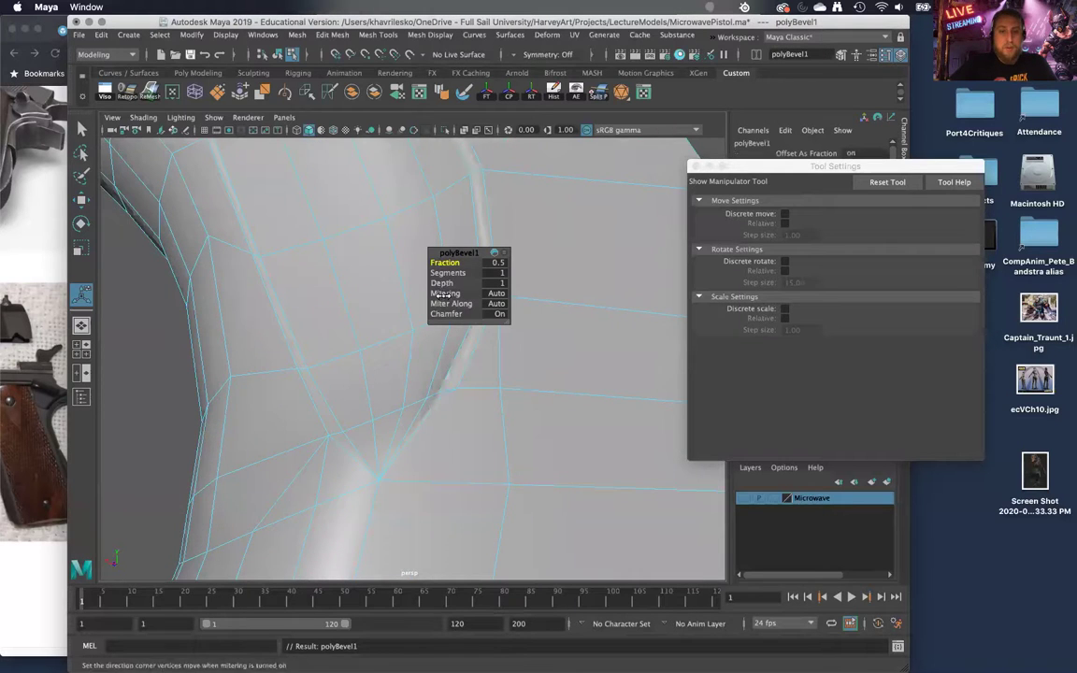
Step: Undo the last change and collapse the short edge at the upper end of the rim bevel
{"action": "middle_click_drag", "start_coordinate": [438, 277], "coordinate": [371, 300], "text": "alt"}
{"action": "left_click_drag", "start_coordinate": [364, 293], "coordinate": [361, 269], "text": "alt"}
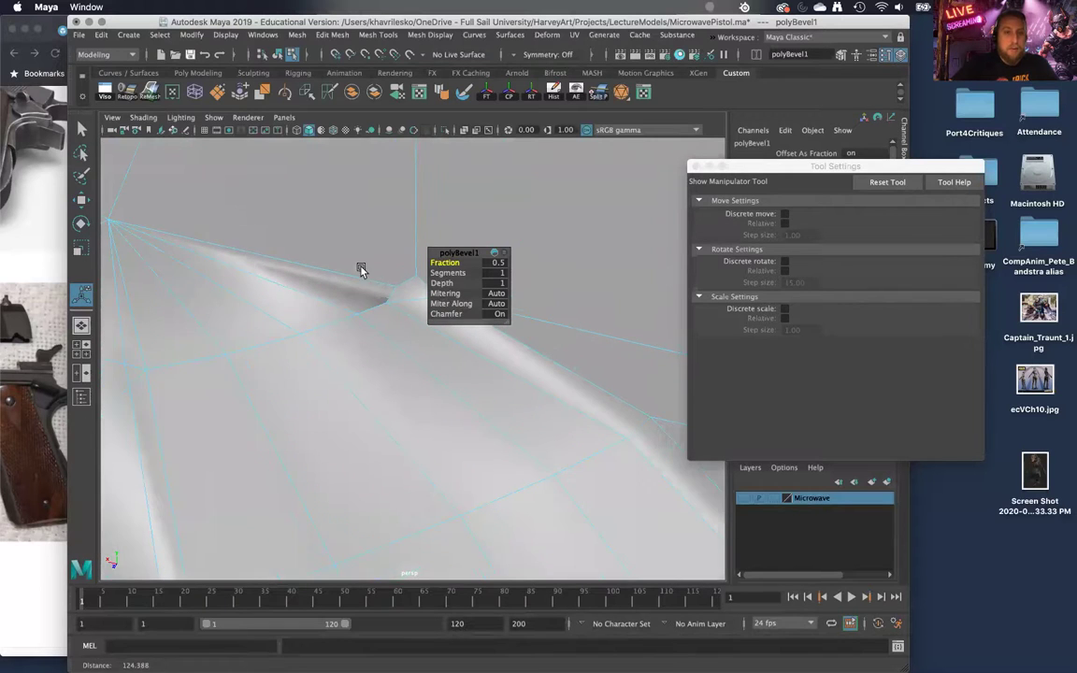
{"action": "key", "text": "super+z"}
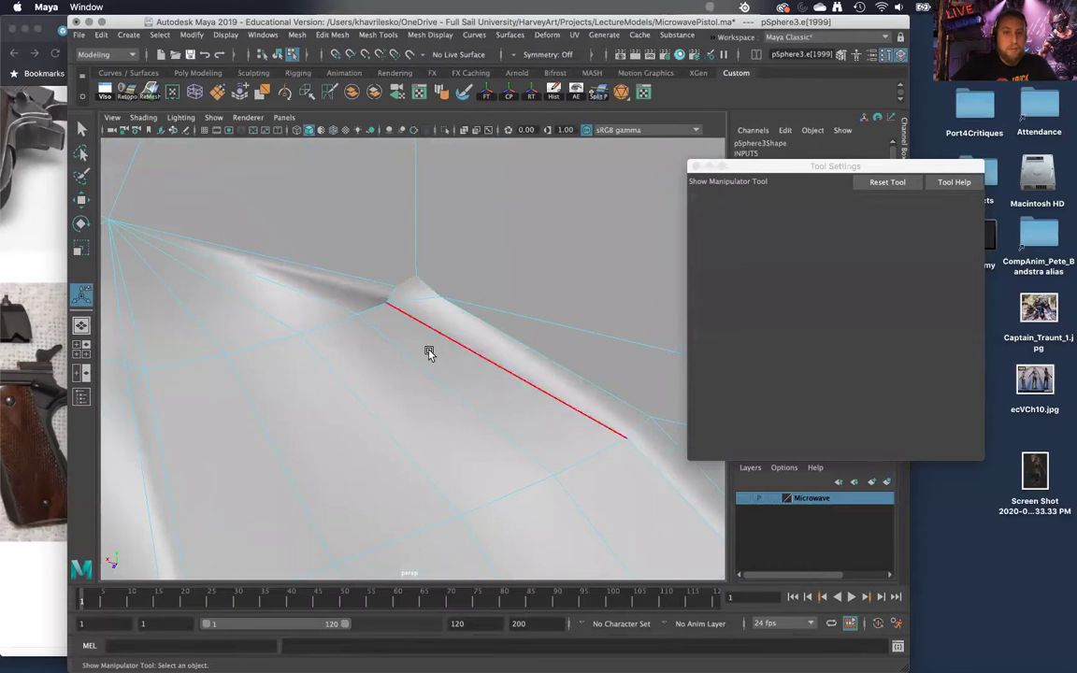
{"action": "right_click", "coordinate": [428, 351], "text": "shift"}
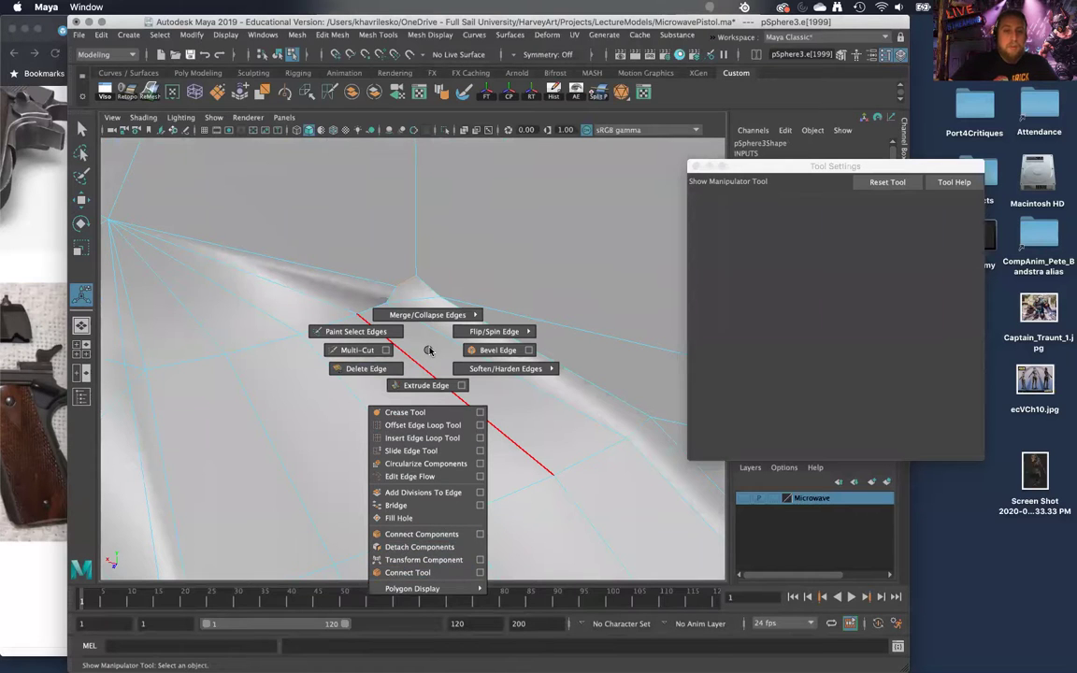
{"action": "right_click_drag", "start_coordinate": [430, 350], "coordinate": [435, 327], "text": "shift"}
Step: Multi-Cut new edges from the recess's upper corner vertex to the inner end of the rim bevel and remove the redundant edge beside them
{"action": "left_click_drag", "start_coordinate": [435, 327], "coordinate": [417, 302], "text": "alt"}
{"action": "mouse_move", "coordinate": [378, 239]}
{"action": "right_mouse_down"}
{"action": "mouse_move", "coordinate": [376, 260]}
{"action": "mouse_move", "coordinate": [378, 224]}
{"action": "right_mouse_up"}
{"action": "left_click_drag", "start_coordinate": [398, 356], "coordinate": [381, 288], "text": "alt"}
{"action": "right_click_drag", "start_coordinate": [381, 288], "coordinate": [312, 284], "text": "shift"}
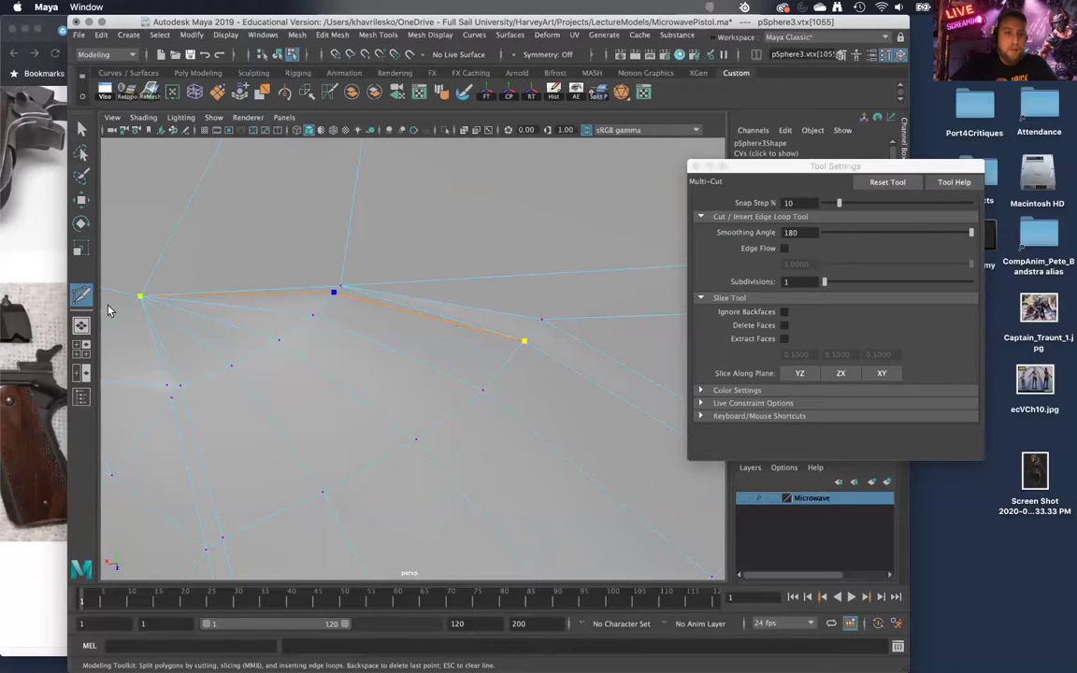
{"action": "key", "text": "Return"}
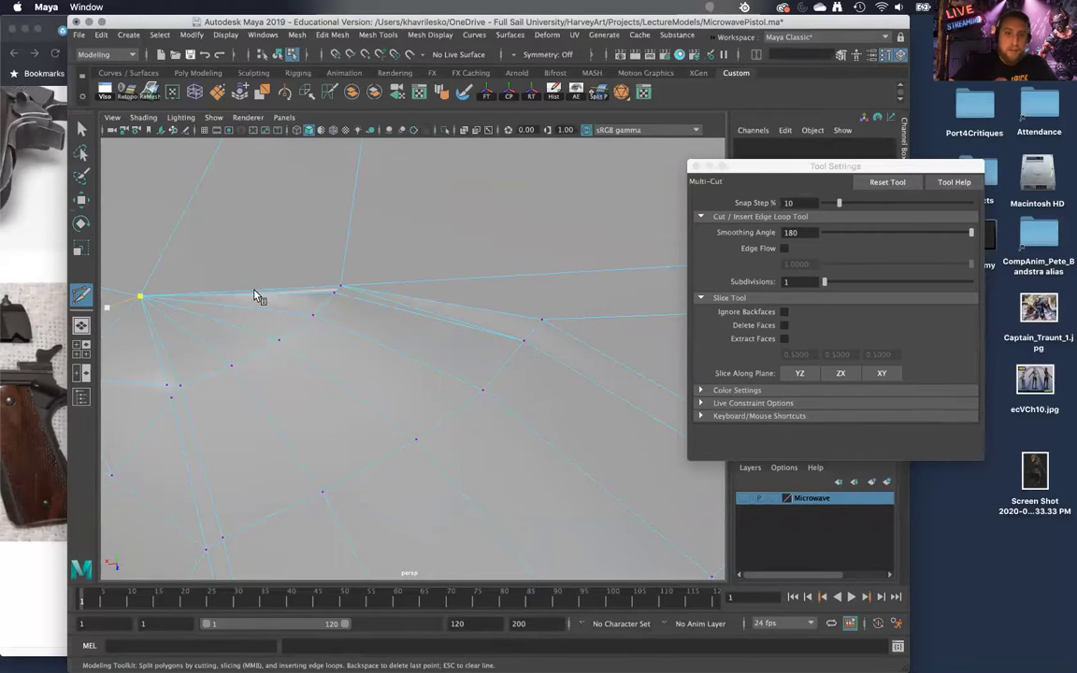
{"action": "key", "text": "w"}
{"action": "right_click_drag", "start_coordinate": [388, 300], "coordinate": [395, 331]}
{"action": "left_click", "coordinate": [399, 303]}
{"action": "left_click_drag", "start_coordinate": [480, 421], "coordinate": [476, 384], "text": "alt"}
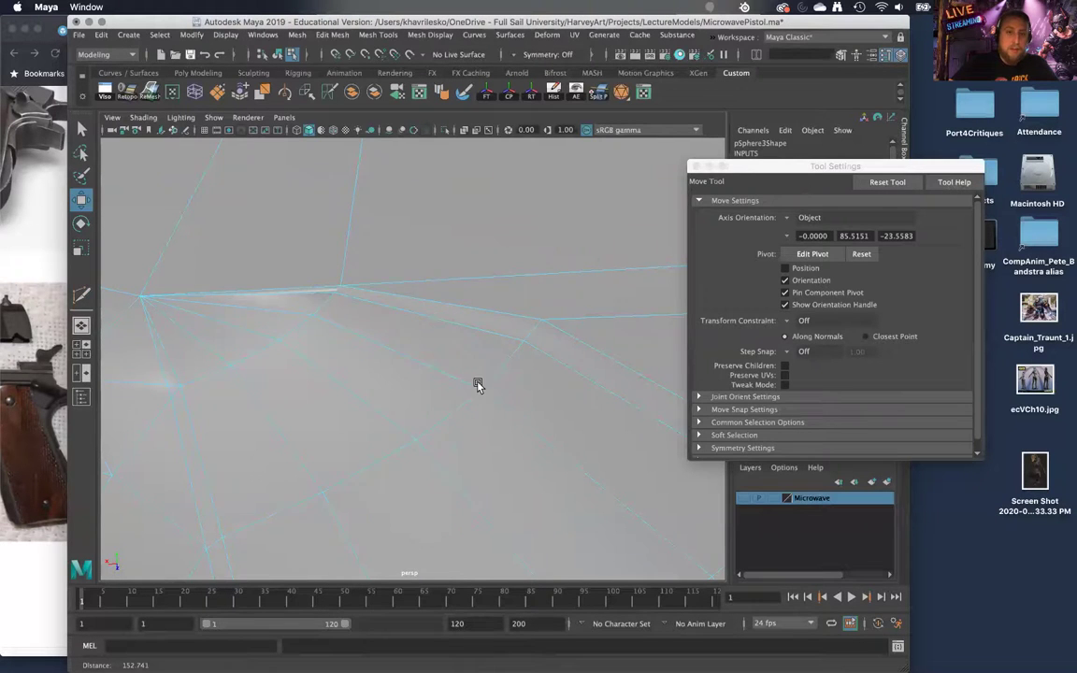
Step: Multi-Cut a matching edge from the lower end of the rim bevel to the recess's lower tip
{"action": "scroll", "coordinate": [483, 425], "scroll_direction": "down", "scroll_amount": 10}
{"action": "left_click_drag", "start_coordinate": [484, 426], "coordinate": [459, 279], "text": "alt"}
{"action": "right_click_drag", "start_coordinate": [460, 278], "coordinate": [400, 278], "text": "shift"}
{"action": "left_click", "coordinate": [349, 467]}
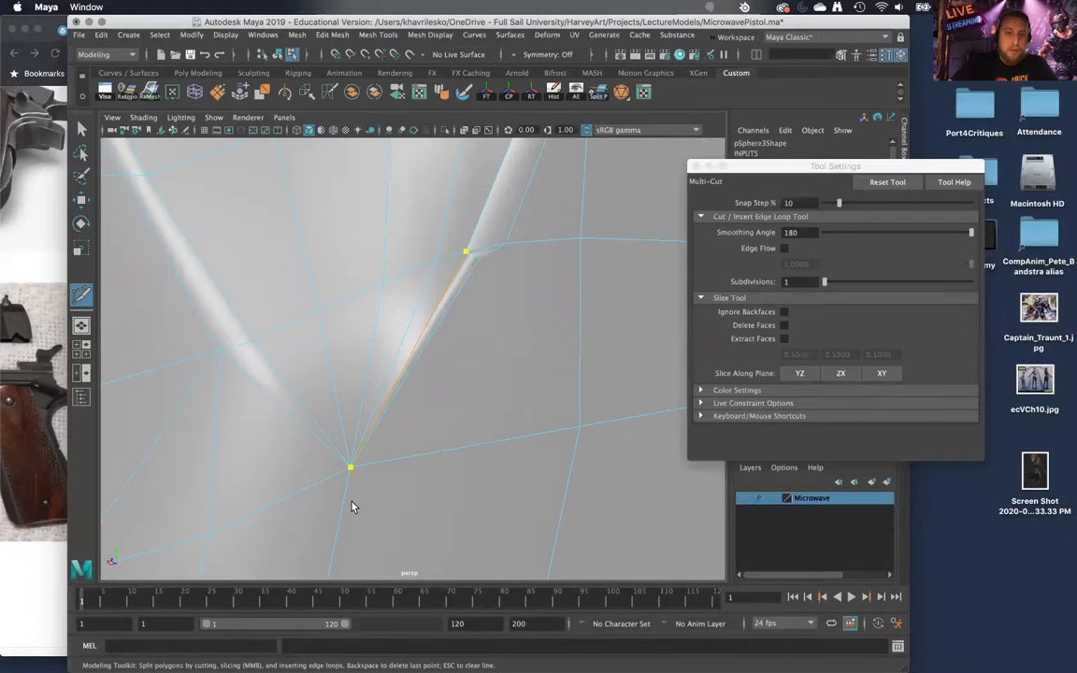
{"action": "key", "text": "Return"}
{"action": "key", "text": "w"}
{"action": "right_click_drag", "start_coordinate": [462, 263], "coordinate": [446, 310]}
{"action": "left_click", "coordinate": [474, 259]}
Step: Soften the edges of the whole frame mesh
{"action": "right_click_drag", "start_coordinate": [513, 363], "coordinate": [508, 238], "text": "alt"}
{"action": "left_click_drag", "start_coordinate": [508, 239], "coordinate": [548, 430], "text": "alt"}
{"action": "right_click_drag", "start_coordinate": [548, 430], "coordinate": [604, 318], "text": "alt"}
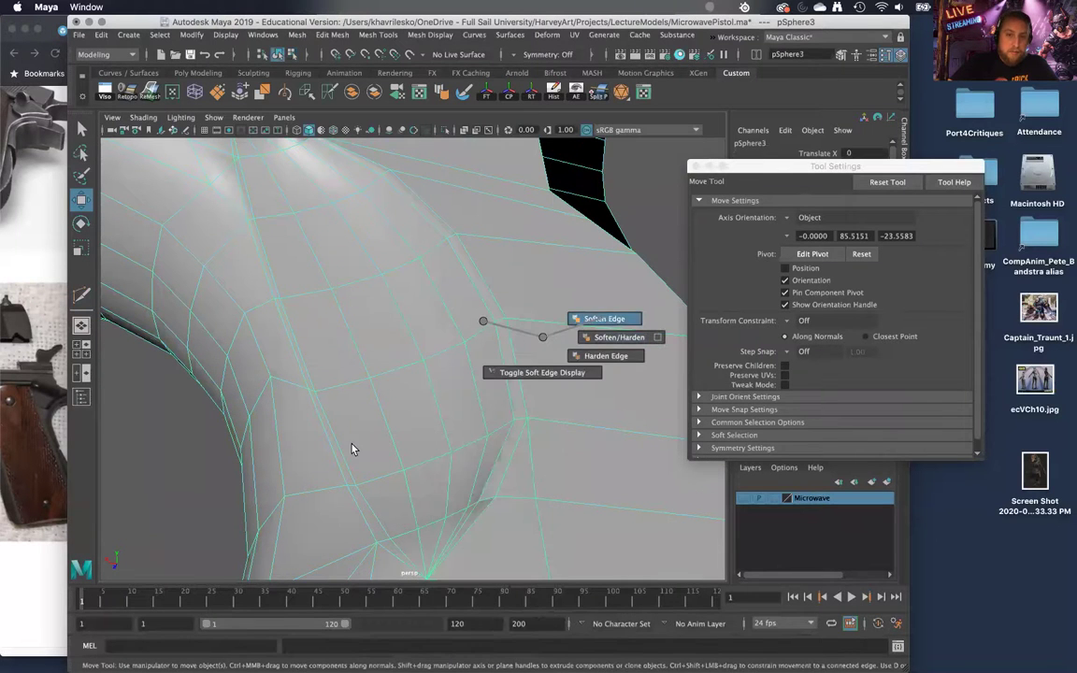
{"action": "right_click_drag", "start_coordinate": [353, 450], "coordinate": [168, 498], "text": "shift"}
{"action": "mouse_move", "coordinate": [169, 497]}
{"action": "left_mouse_down", "text": "alt"}
{"action": "mouse_move", "coordinate": [276, 403]}
{"action": "mouse_move", "coordinate": [378, 399]}
{"action": "mouse_move", "coordinate": [278, 395]}
{"action": "mouse_move", "coordinate": [423, 390]}
{"action": "mouse_move", "coordinate": [353, 392]}
{"action": "mouse_move", "coordinate": [352, 326]}
{"action": "mouse_move", "coordinate": [373, 380]}
{"action": "mouse_move", "coordinate": [484, 425]}
{"action": "mouse_move", "coordinate": [447, 434]}
{"action": "mouse_move", "coordinate": [464, 409]}
{"action": "mouse_move", "coordinate": [461, 430]}
{"action": "mouse_move", "coordinate": [497, 447]}
{"action": "mouse_move", "coordinate": [508, 430]}
{"action": "mouse_move", "coordinate": [550, 533]}
{"action": "mouse_move", "coordinate": [479, 435]}
{"action": "mouse_move", "coordinate": [493, 408]}
{"action": "mouse_move", "coordinate": [537, 421]}
{"action": "mouse_move", "coordinate": [452, 423]}
{"action": "mouse_move", "coordinate": [462, 344]}
{"action": "left_mouse_up", "text": "alt"}
{"action": "left_click", "coordinate": [465, 408]}
Step: Examine the recess's upper corner, then the shading and outline of the whole grip area with the frame deselected and selected
{"action": "right_click_drag", "start_coordinate": [393, 306], "coordinate": [357, 315]}
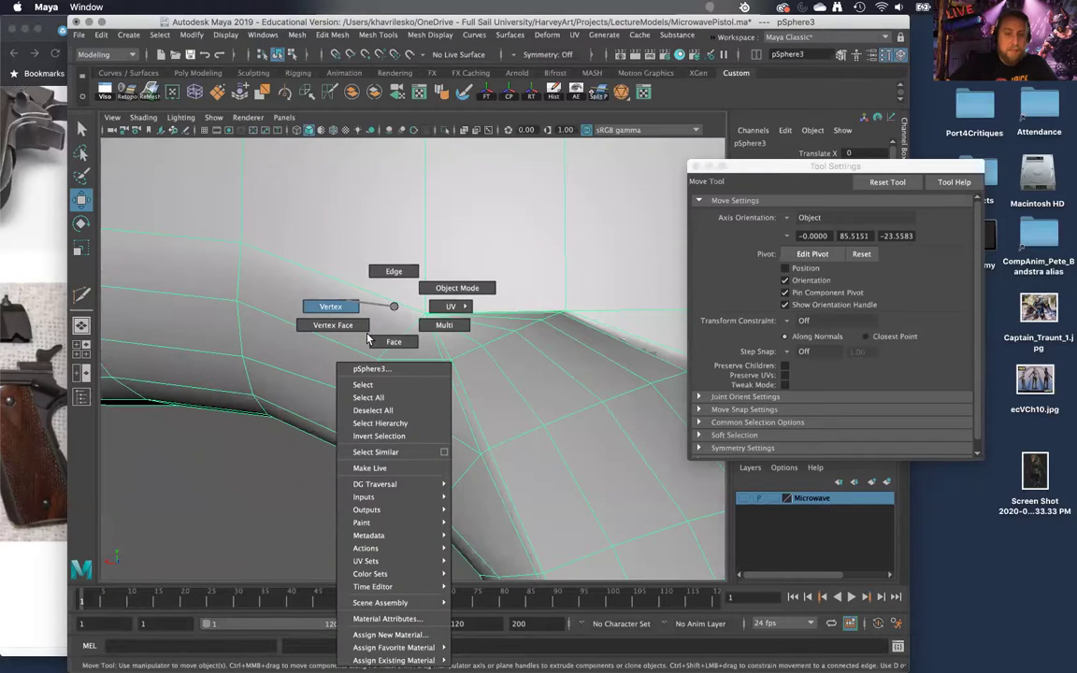
{"action": "left_click", "coordinate": [377, 359]}
{"action": "left_click_drag", "start_coordinate": [404, 383], "coordinate": [411, 329], "text": "alt"}
{"action": "right_click_drag", "start_coordinate": [411, 329], "coordinate": [474, 277], "text": "alt"}
{"action": "left_click", "coordinate": [468, 327]}
{"action": "right_click_drag", "start_coordinate": [516, 341], "coordinate": [515, 341], "text": "shift"}
{"action": "left_click_drag", "start_coordinate": [515, 341], "coordinate": [435, 374], "text": "alt"}
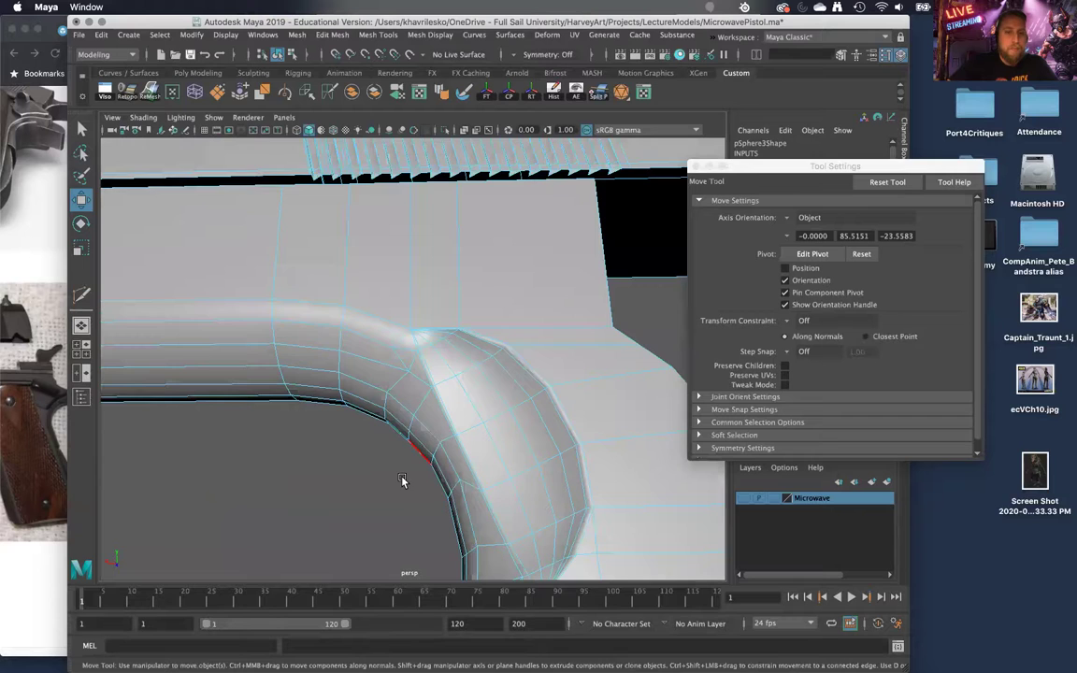
{"action": "left_click", "coordinate": [402, 479]}
{"action": "scroll", "coordinate": [411, 453], "scroll_direction": "down", "scroll_amount": 5}
{"action": "right_click_drag", "start_coordinate": [466, 306], "coordinate": [529, 288]}
{"action": "left_click", "coordinate": [373, 446]}
{"action": "left_click_drag", "start_coordinate": [372, 448], "coordinate": [330, 329], "text": "alt"}
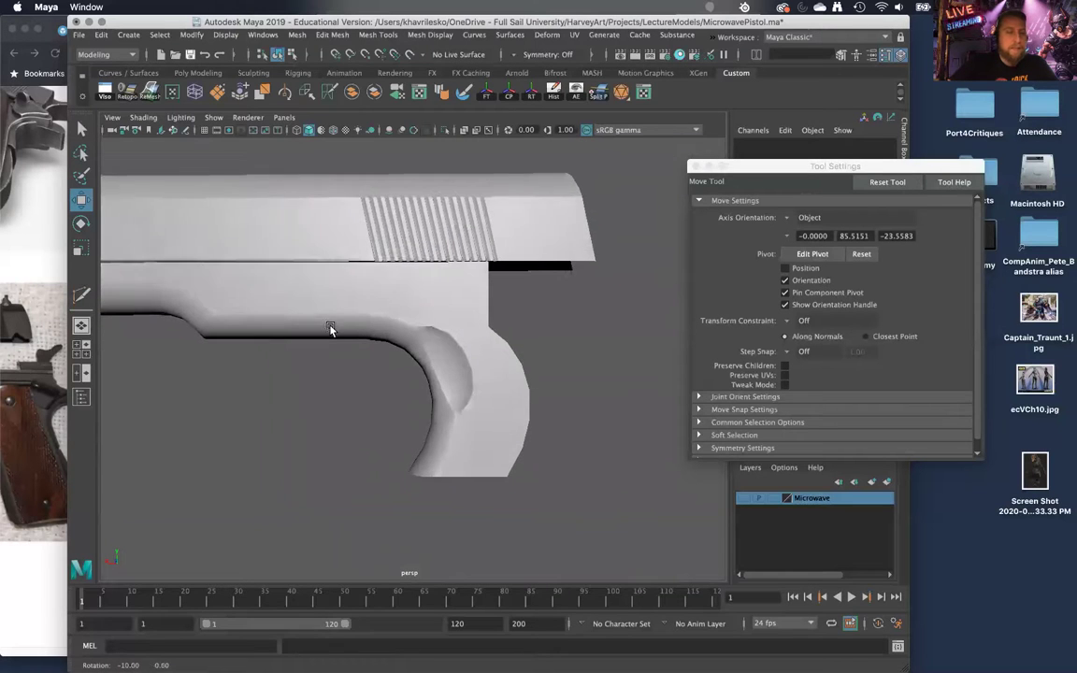
{"action": "middle_click_drag", "start_coordinate": [344, 343], "coordinate": [313, 295], "text": "alt"}
{"action": "right_click_drag", "start_coordinate": [365, 456], "coordinate": [430, 315], "text": "alt"}
{"action": "left_click", "coordinate": [428, 316]}
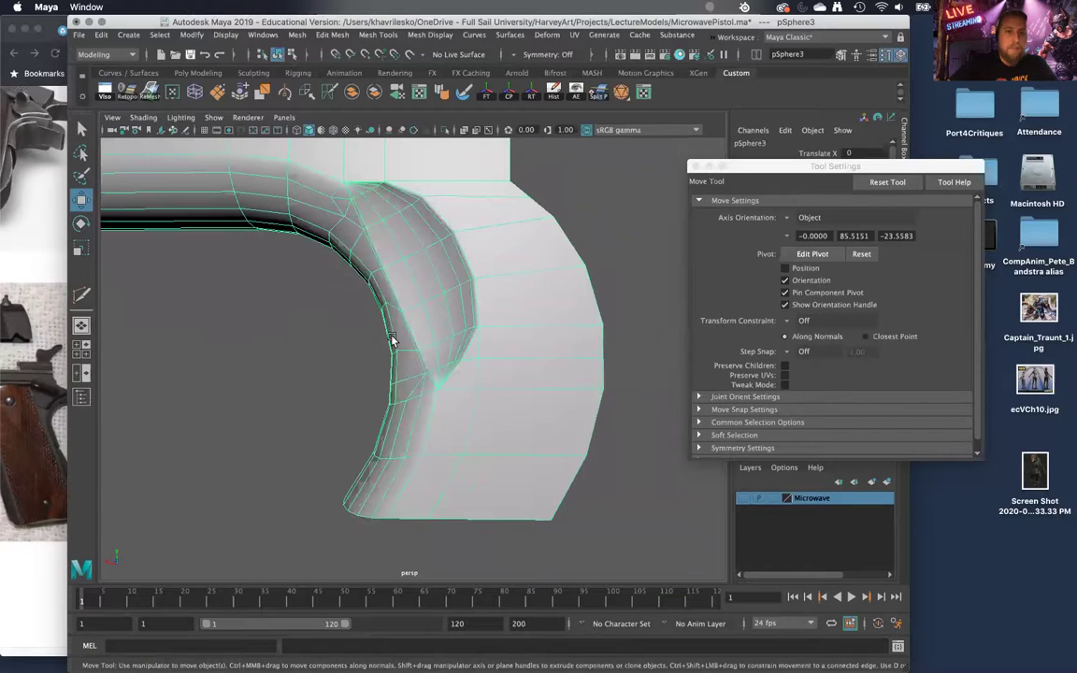
{"action": "middle_click_drag", "start_coordinate": [396, 271], "coordinate": [404, 319], "text": "alt"}
{"action": "right_click_drag", "start_coordinate": [404, 319], "coordinate": [416, 341], "text": "alt"}
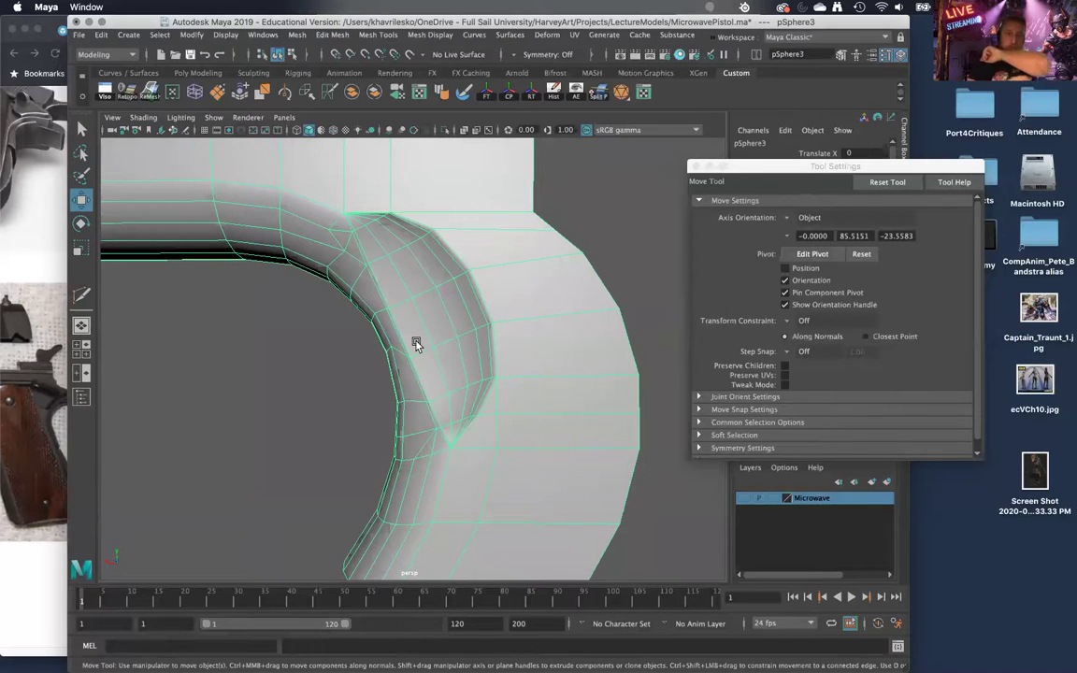
Step: Switch to Chrome to compare the recess with the pistol reference photo, then return to Maya
{"action": "left_click", "coordinate": [26, 234]}
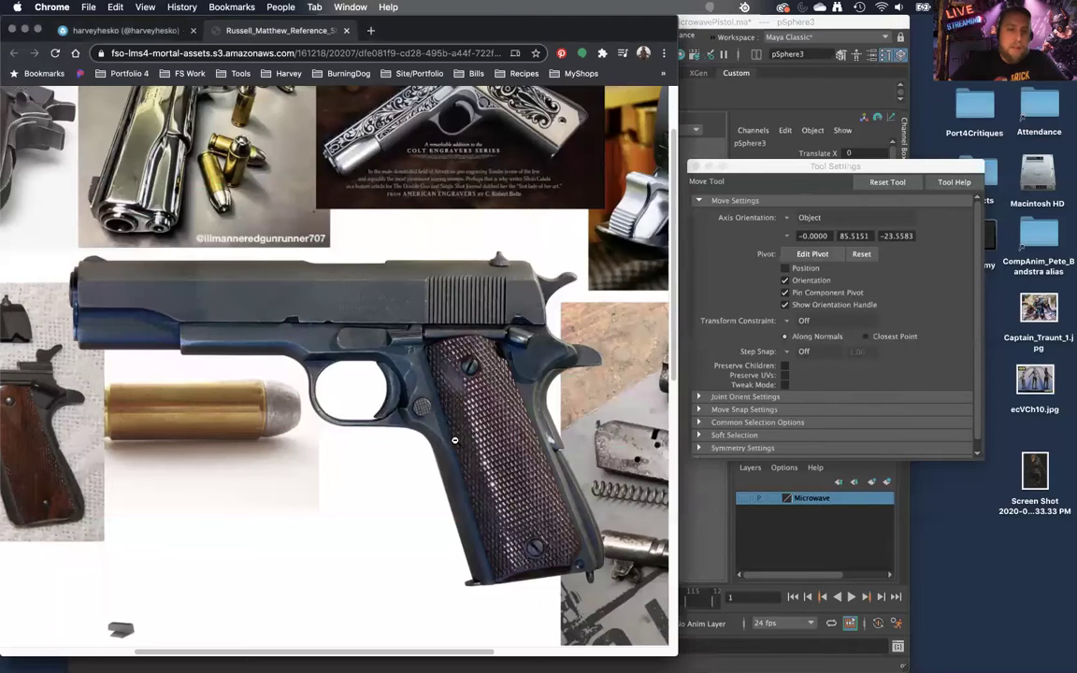
{"action": "left_click", "coordinate": [708, 507]}
{"action": "left_click", "coordinate": [557, 407]}
Step: Try to shift the faces on the recess's inner side with soft selection, then undo the move
{"action": "left_click_drag", "start_coordinate": [496, 379], "coordinate": [442, 344], "text": "alt"}
{"action": "right_click_drag", "start_coordinate": [444, 307], "coordinate": [395, 306]}
{"action": "left_click", "coordinate": [438, 363]}
{"action": "left_click", "coordinate": [425, 329], "text": "shift"}
{"action": "left_click_drag", "start_coordinate": [427, 331], "coordinate": [483, 334], "text": "alt"}
{"action": "right_click_drag", "start_coordinate": [481, 327], "coordinate": [475, 273]}
{"action": "left_click", "coordinate": [450, 337]}
{"action": "left_click_drag", "start_coordinate": [476, 371], "coordinate": [461, 336], "text": "alt"}
{"action": "key", "text": "b"}
{"action": "scroll", "coordinate": [458, 332], "scroll_direction": "down", "scroll_amount": 7}
{"action": "key", "text": "b"}
{"action": "left_click_drag", "start_coordinate": [466, 324], "coordinate": [362, 350]}
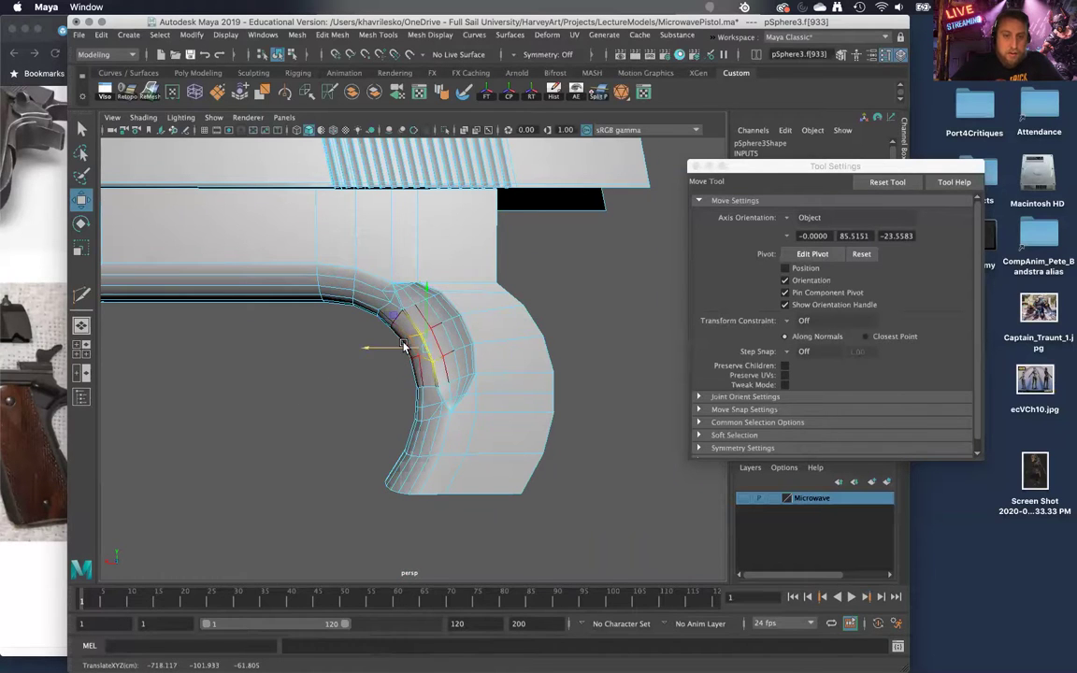
{"action": "scroll", "coordinate": [404, 346], "scroll_direction": "up", "scroll_amount": 5}
{"action": "key", "text": "super+z"}
Step: Soft-select a face on the recess's inner side with a falloff radius of about 59 and move it slightly toward the grip's rear
{"action": "right_click_drag", "start_coordinate": [450, 306], "coordinate": [446, 344]}
{"action": "left_click", "coordinate": [442, 340]}
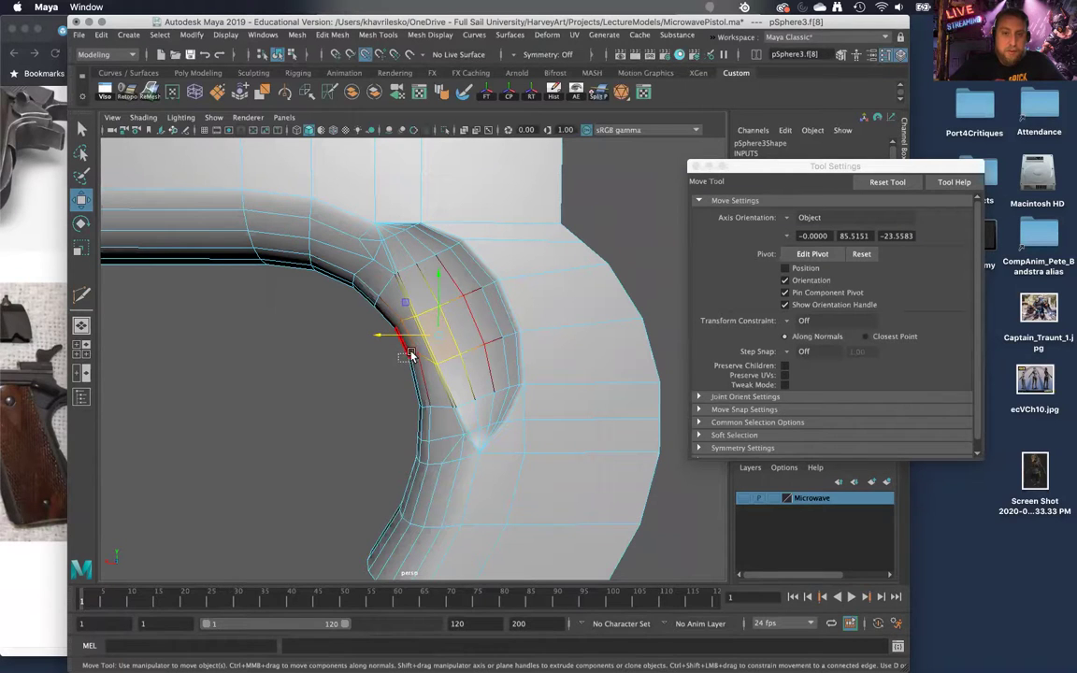
{"action": "double_click", "coordinate": [414, 360]}
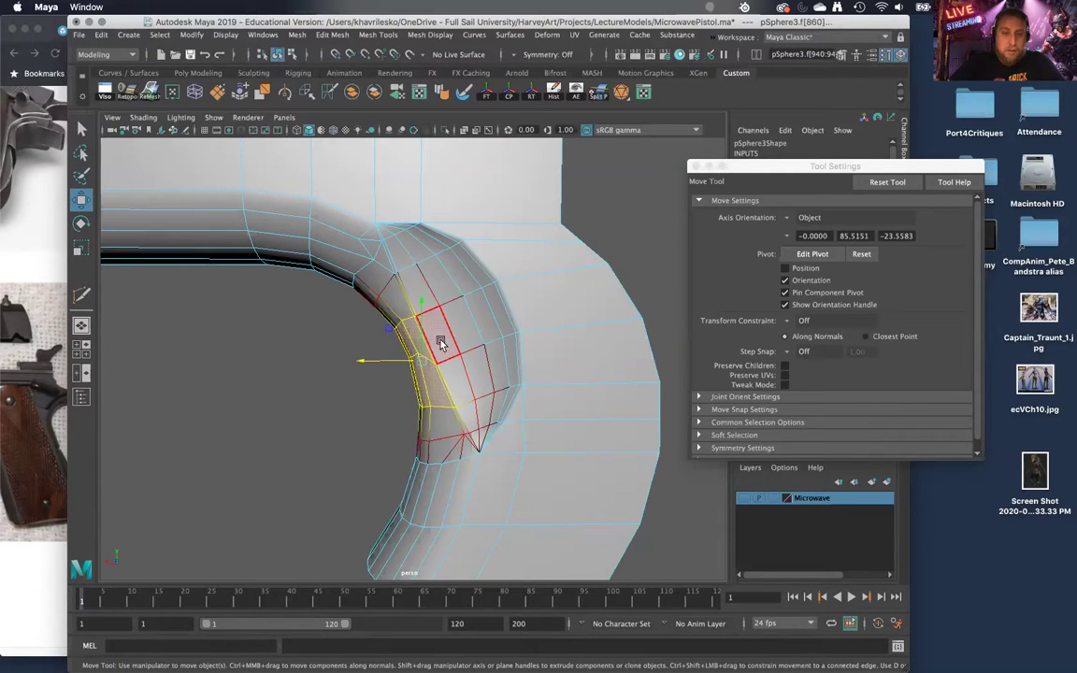
{"action": "key", "text": "z"}
{"action": "left_click_drag", "start_coordinate": [451, 343], "coordinate": [457, 339]}
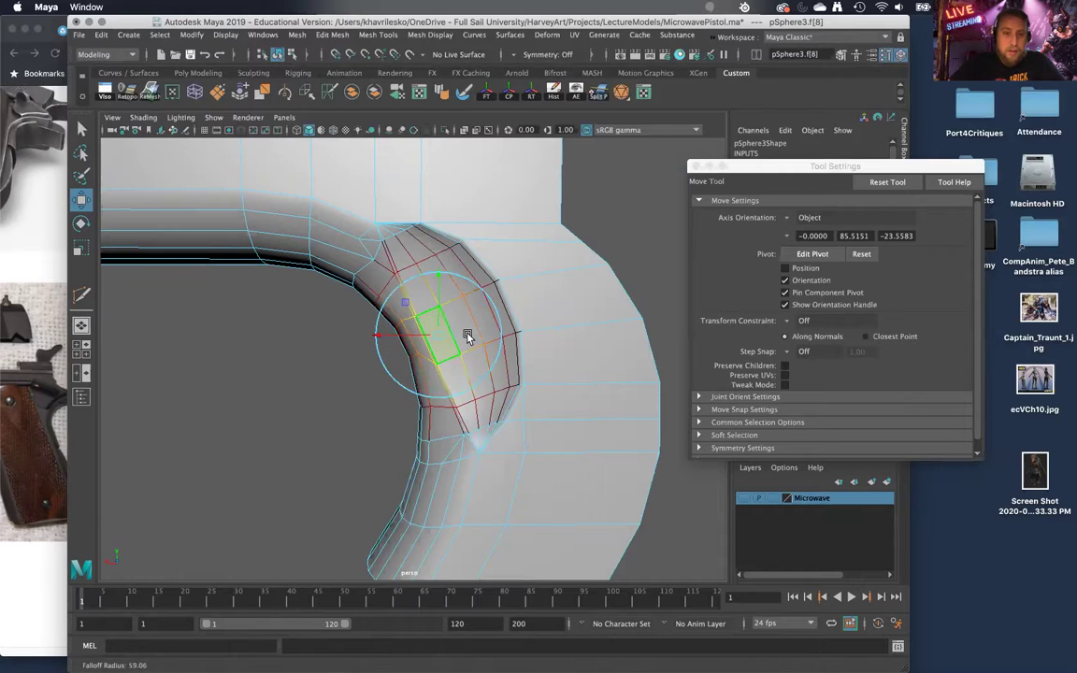
{"action": "left_click_drag", "start_coordinate": [377, 335], "coordinate": [381, 335]}
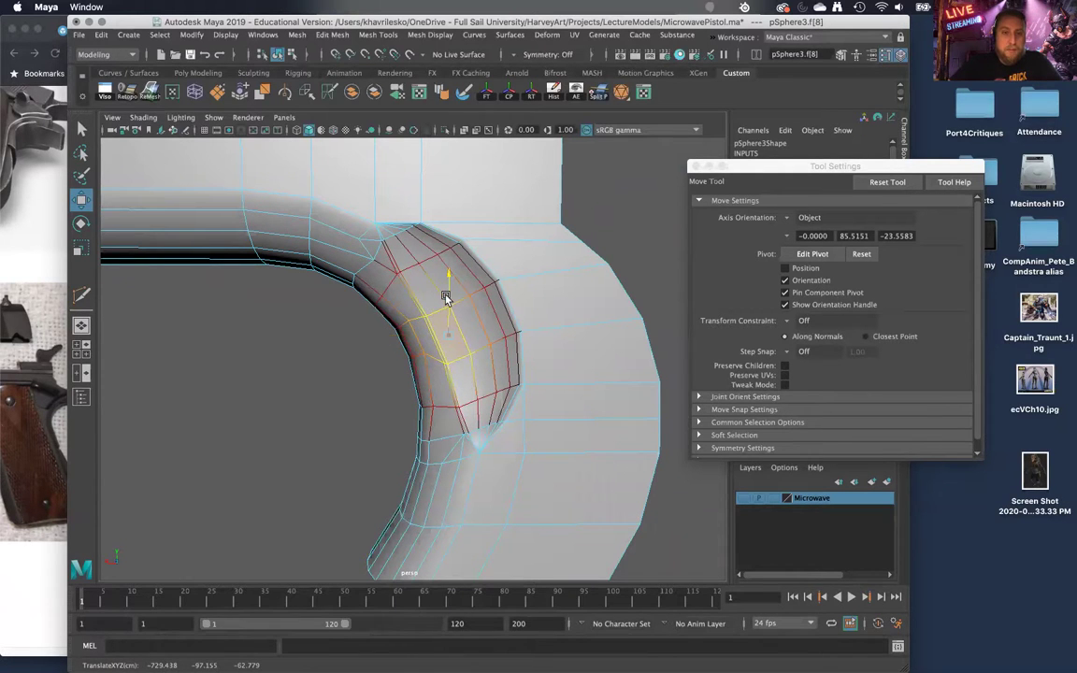
Step: Soft-select the edge line along the recess's inner boundary and move it slightly toward the grip's rear
{"action": "left_click_drag", "start_coordinate": [498, 312], "coordinate": [439, 290], "text": "alt"}
{"action": "right_click_drag", "start_coordinate": [461, 306], "coordinate": [458, 271]}
{"action": "double_click", "coordinate": [456, 385]}
{"action": "key", "text": "super+z"}
{"action": "left_click_drag", "start_coordinate": [467, 358], "coordinate": [404, 251], "text": "alt"}
{"action": "left_click", "coordinate": [420, 323]}
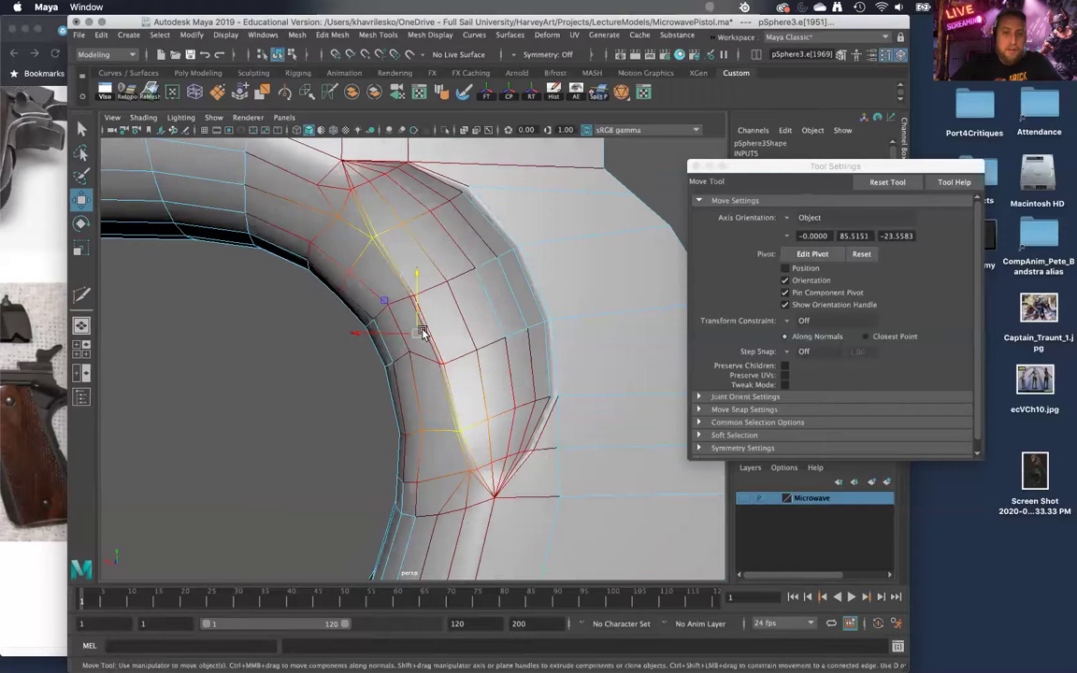
{"action": "left_click_drag", "start_coordinate": [363, 335], "coordinate": [368, 332]}
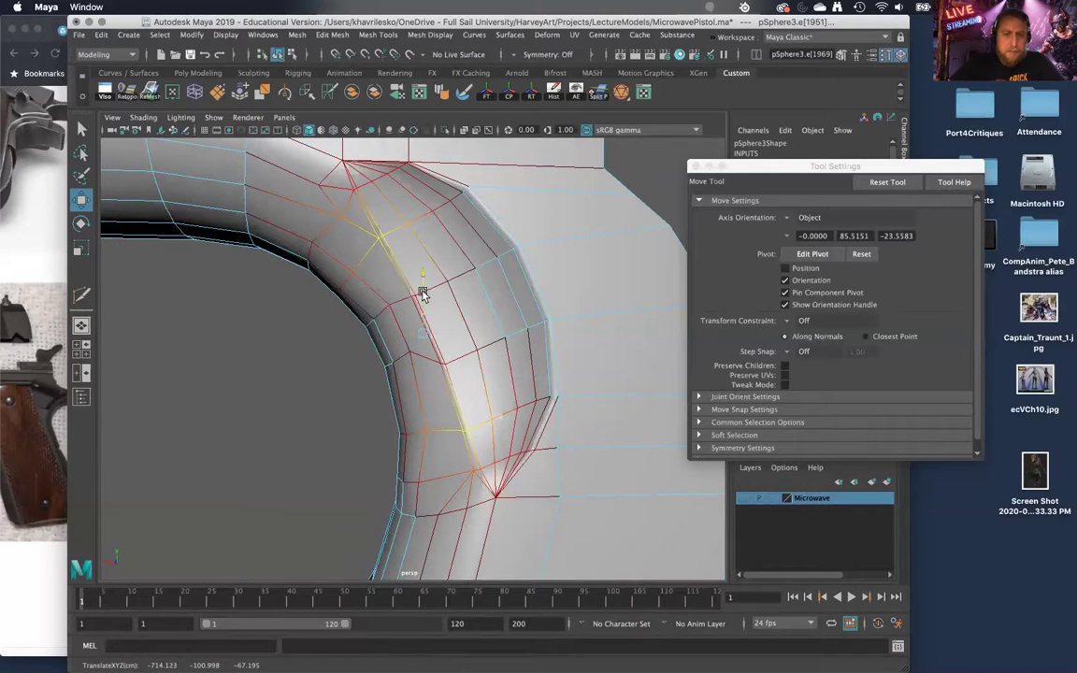
Step: Return to object mode, deselect the frame and examine the reshaped recess from several angles
{"action": "left_click_drag", "start_coordinate": [450, 320], "coordinate": [476, 274], "text": "alt"}
{"action": "right_click_drag", "start_coordinate": [475, 273], "coordinate": [521, 242]}
{"action": "left_click", "coordinate": [304, 409]}
{"action": "left_click_drag", "start_coordinate": [301, 409], "coordinate": [399, 374], "text": "alt"}
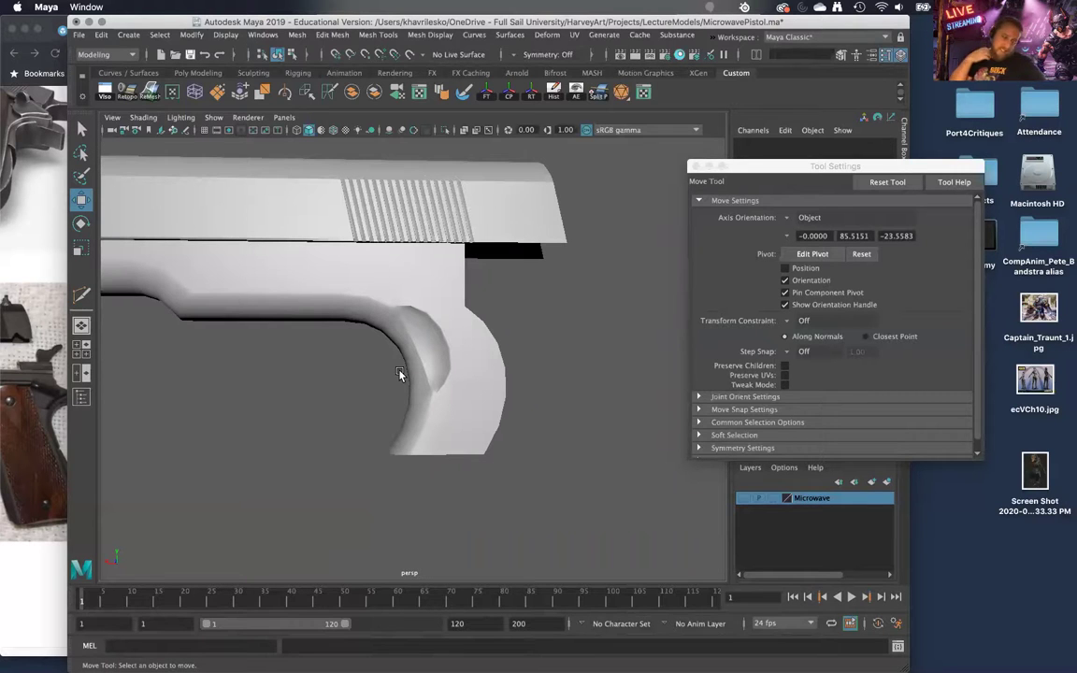
{"action": "left_click_drag", "start_coordinate": [399, 374], "coordinate": [422, 390], "text": "alt"}
{"action": "right_click_drag", "start_coordinate": [422, 388], "coordinate": [411, 436], "text": "alt"}
{"action": "left_click_drag", "start_coordinate": [411, 435], "coordinate": [410, 421], "text": "alt"}
{"action": "mouse_move", "coordinate": [359, 22]}
{"action": "left_mouse_down"}
{"action": "mouse_move", "coordinate": [1001, 9]}
{"action": "mouse_move", "coordinate": [379, 20]}
{"action": "left_mouse_up"}
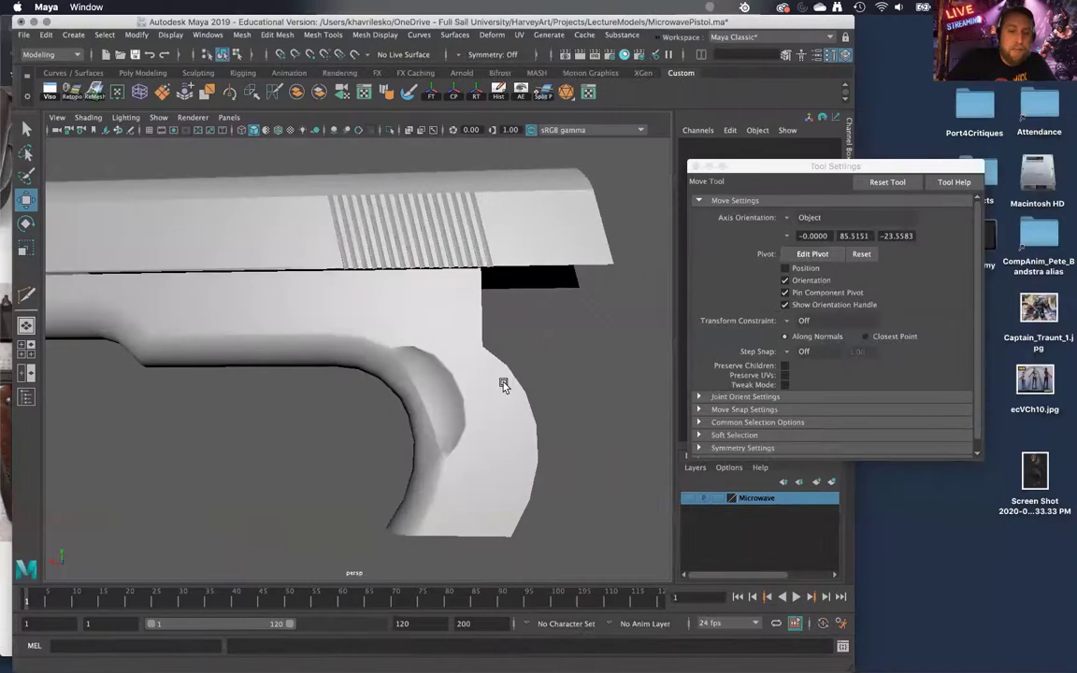
Step: Examine the recess and its upper corner by comparing the smooth preview with the unsmoothed frame mesh
{"action": "key", "text": "3"}
{"action": "left_click", "coordinate": [562, 382]}
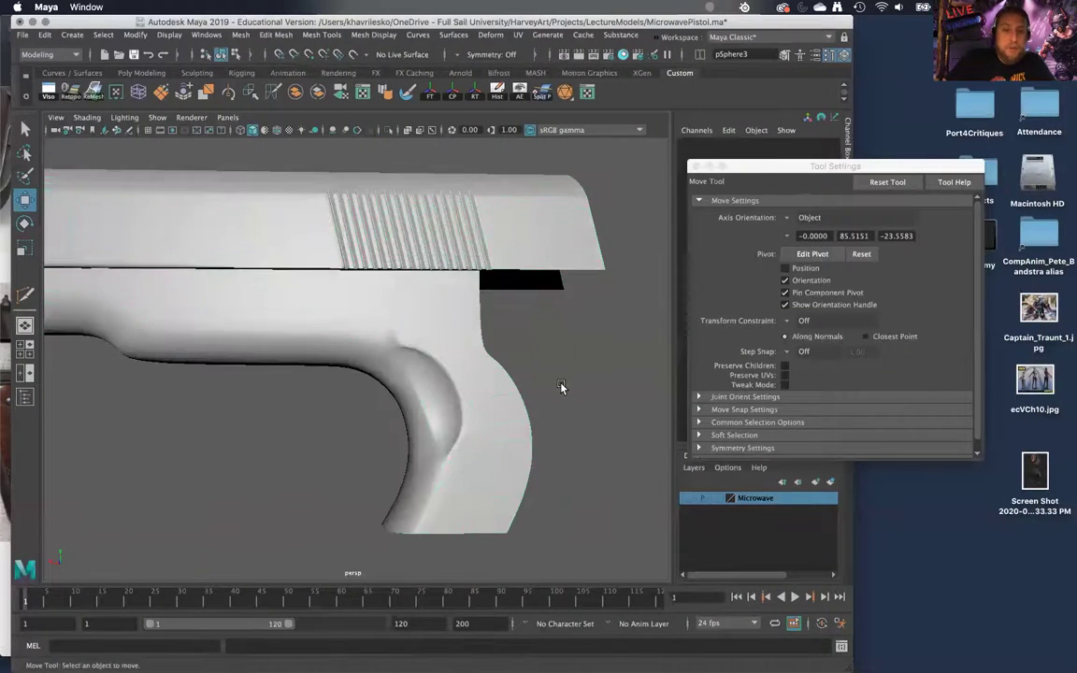
{"action": "right_click_drag", "start_coordinate": [563, 381], "coordinate": [549, 369], "text": "alt"}
{"action": "middle_click_drag", "start_coordinate": [550, 368], "coordinate": [546, 365], "text": "alt"}
{"action": "scroll", "coordinate": [548, 371], "scroll_direction": "up", "scroll_amount": 5}
{"action": "left_click_drag", "start_coordinate": [474, 303], "coordinate": [462, 346], "text": "alt"}
{"action": "left_click", "coordinate": [455, 319]}
{"action": "middle_click_drag", "start_coordinate": [455, 318], "coordinate": [435, 344], "text": "alt"}
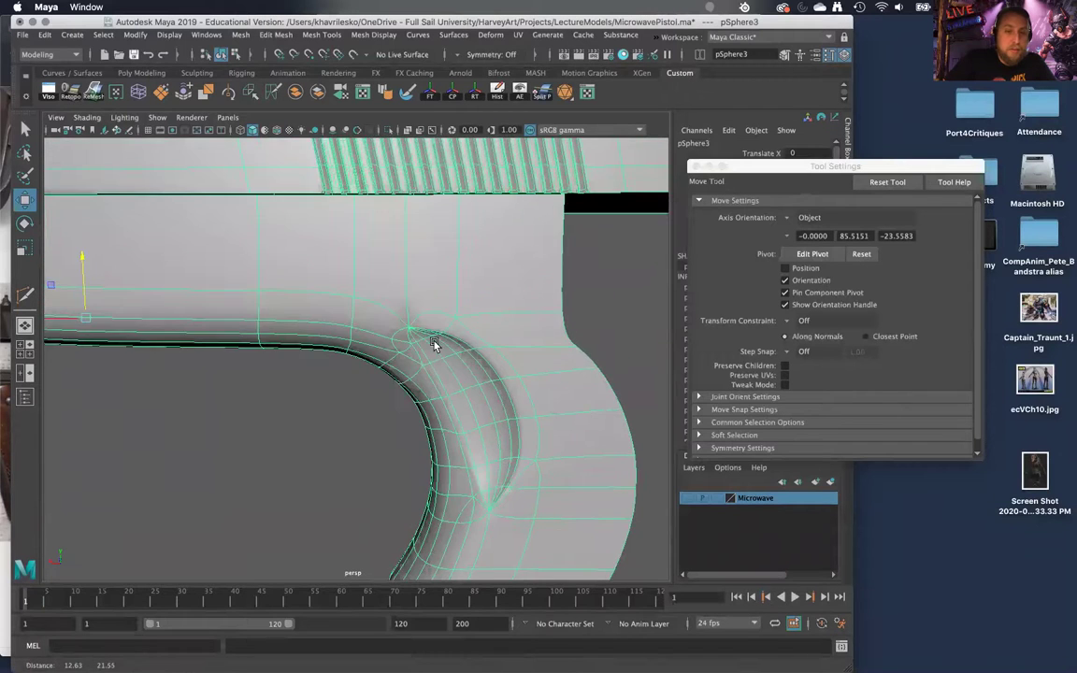
{"action": "scroll", "coordinate": [433, 345], "scroll_direction": "up", "scroll_amount": 5}
{"action": "scroll", "coordinate": [438, 337], "scroll_direction": "down", "scroll_amount": 3}
{"action": "key", "text": "1"}
{"action": "scroll", "coordinate": [416, 333], "scroll_direction": "up", "scroll_amount": 5}
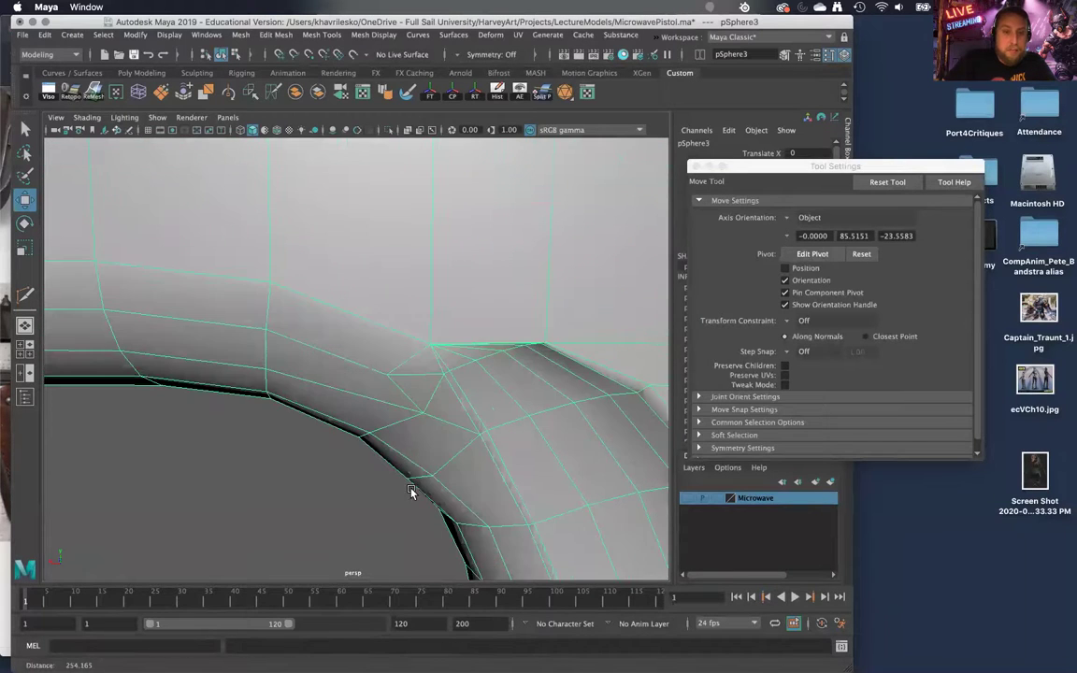
{"action": "key", "text": "3"}
{"action": "key", "text": "1"}
Step: Insert an edge loop along the frame's flat side just above the rounded border and the recess's upper corner, and preview it smoothed
{"action": "scroll", "coordinate": [440, 299], "scroll_direction": "down", "scroll_amount": 5}
{"action": "left_click_drag", "start_coordinate": [440, 298], "coordinate": [382, 297], "text": "alt"}
{"action": "right_click_drag", "start_coordinate": [383, 297], "coordinate": [267, 295], "text": "shift"}
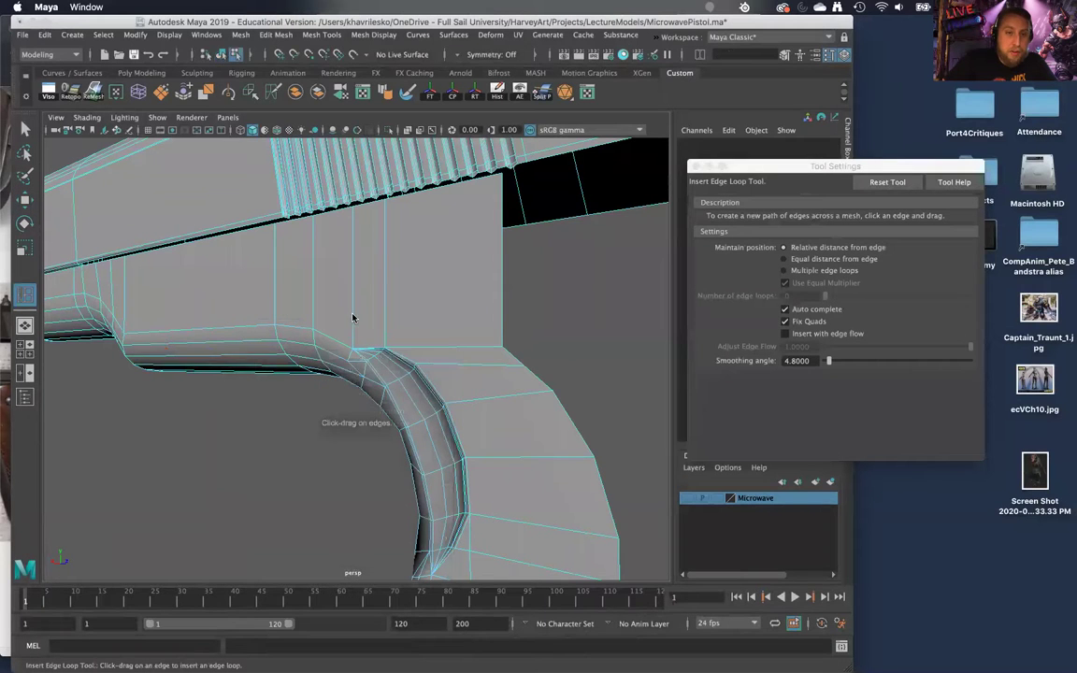
{"action": "left_click", "coordinate": [355, 344]}
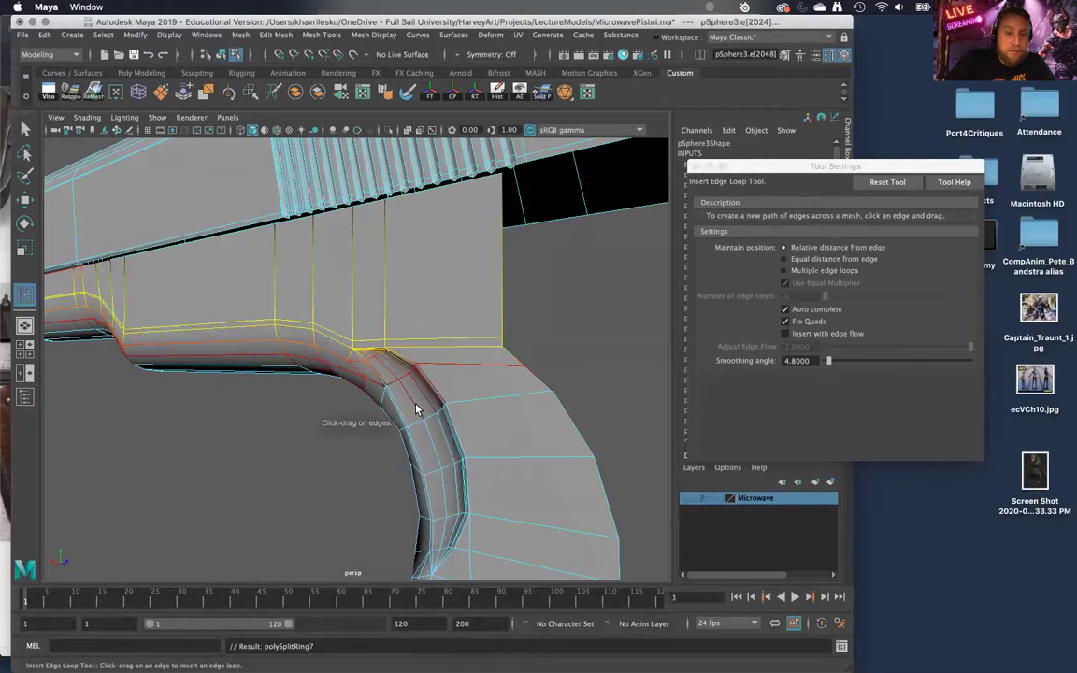
{"action": "key", "text": "w"}
{"action": "key", "text": "3"}
{"action": "right_click_drag", "start_coordinate": [314, 338], "coordinate": [369, 288]}
{"action": "left_click_drag", "start_coordinate": [342, 509], "coordinate": [422, 397], "text": "alt"}
{"action": "left_click", "coordinate": [399, 425]}
Step: Delete the edge beside the recess's upper corner where it meets the rounded border
{"action": "left_click_drag", "start_coordinate": [390, 339], "coordinate": [415, 302], "text": "alt"}
{"action": "right_click_drag", "start_coordinate": [415, 302], "coordinate": [431, 273]}
{"action": "left_click", "coordinate": [431, 307]}
{"action": "right_click_drag", "start_coordinate": [426, 318], "coordinate": [368, 338], "text": "shift"}
Step: Multi-Cut supporting edges from the vertex at the recess's upper corner along the rounded border below the flat side, and preview them smoothed
{"action": "right_click_drag", "start_coordinate": [417, 307], "coordinate": [348, 306], "text": "shift"}
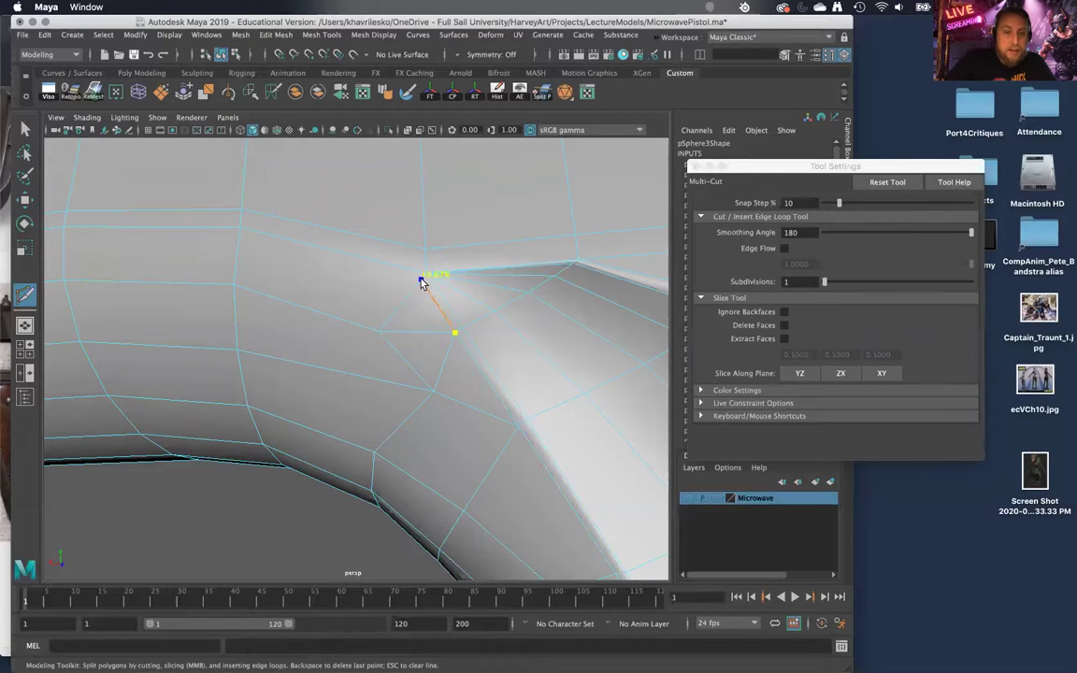
{"action": "left_click", "coordinate": [241, 241]}
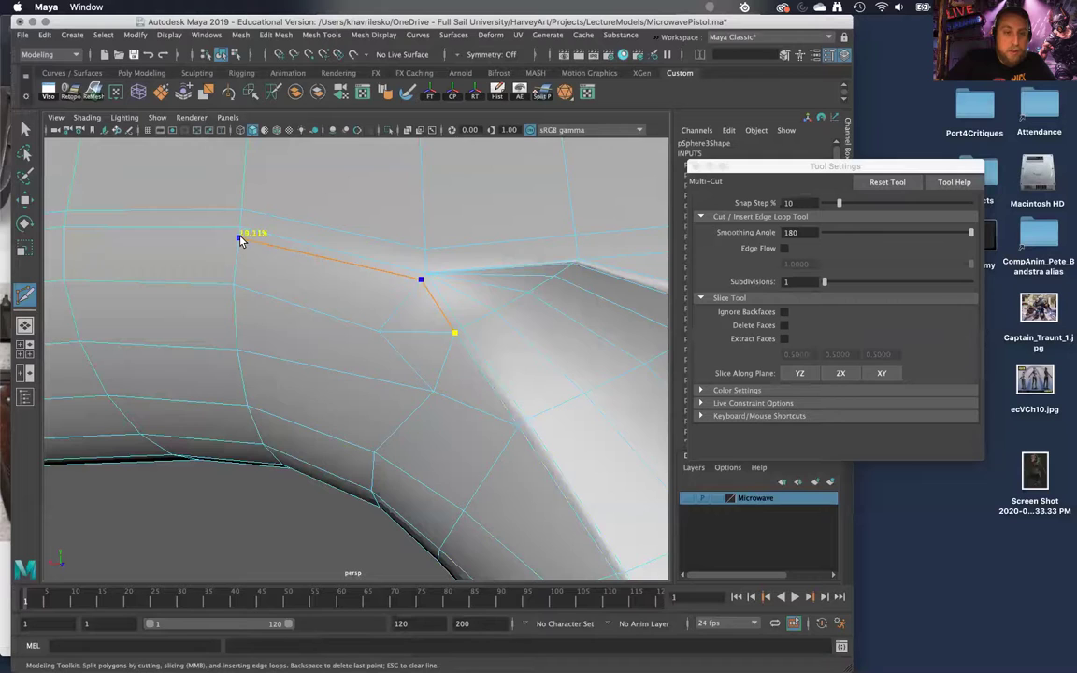
{"action": "left_click_drag", "start_coordinate": [282, 301], "coordinate": [390, 307], "text": "alt"}
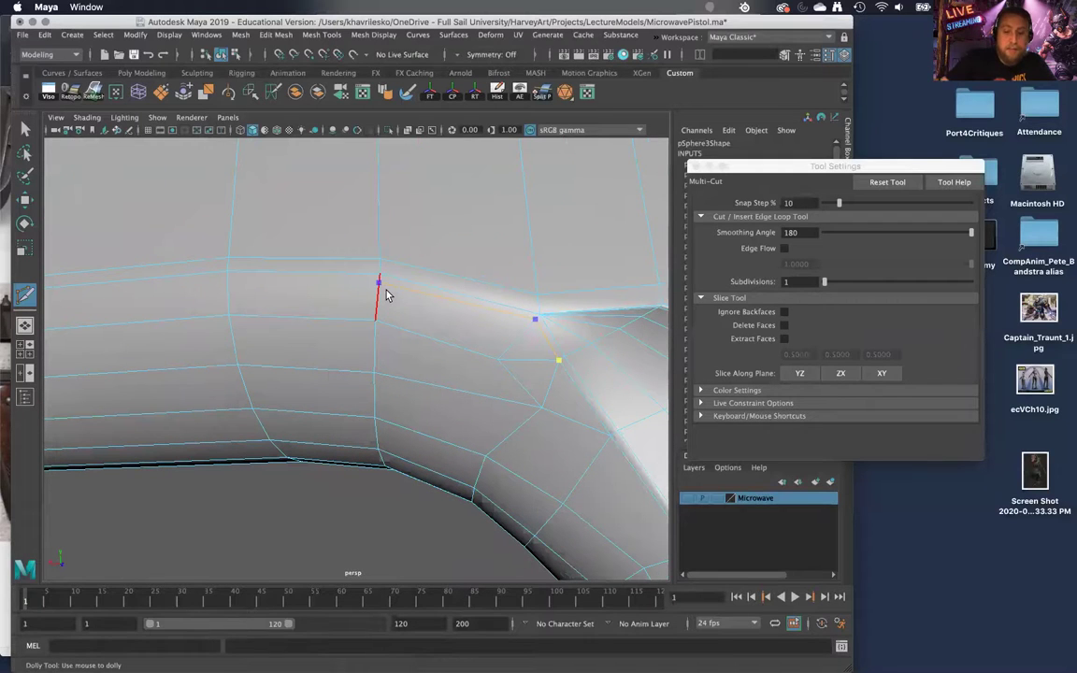
{"action": "left_click", "coordinate": [388, 295]}
{"action": "key", "text": "w"}
{"action": "key", "text": "3"}
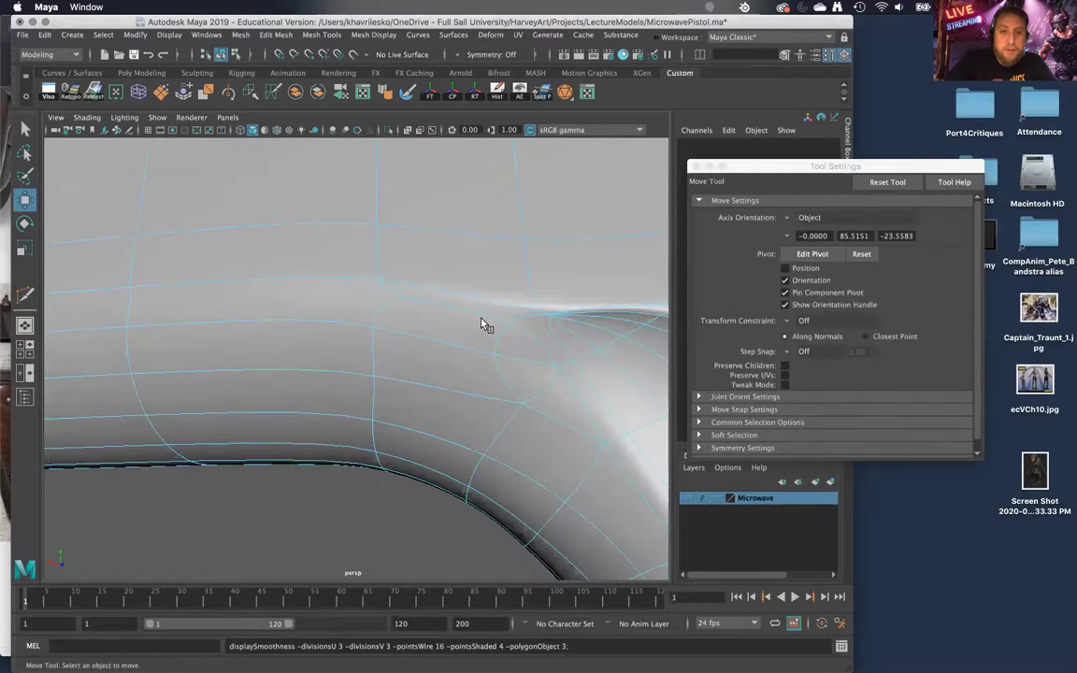
Step: Examine the smoothed recess and its upper corner with the frame's wireframe hidden
{"action": "right_click_drag", "start_coordinate": [481, 306], "coordinate": [529, 283]}
{"action": "left_click", "coordinate": [407, 531]}
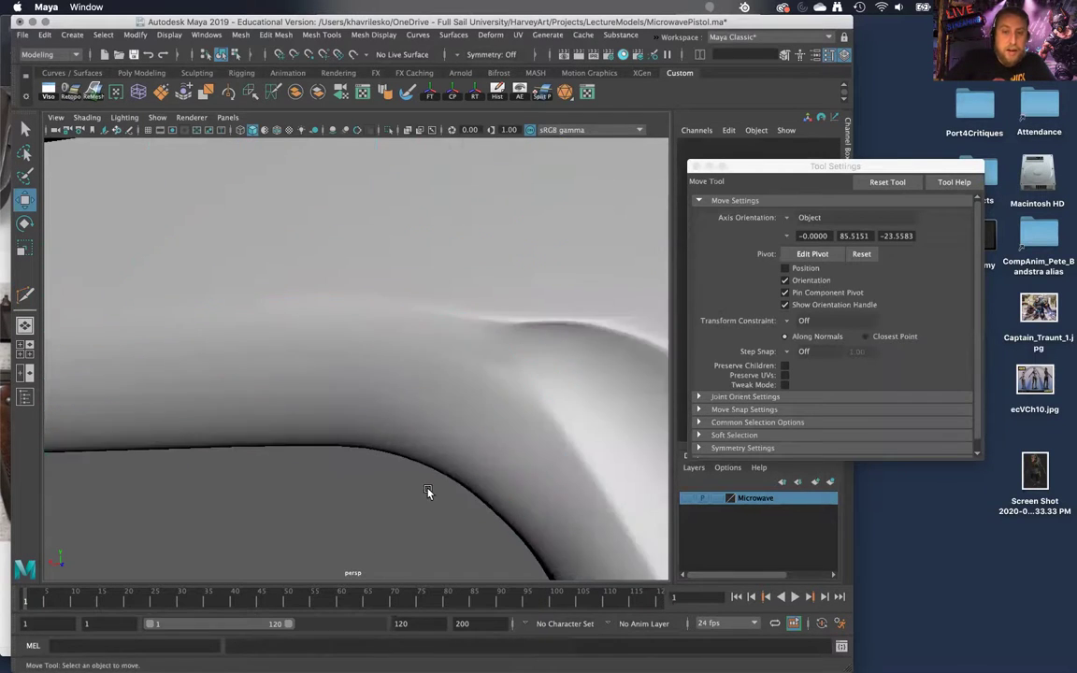
{"action": "right_click_drag", "start_coordinate": [428, 493], "coordinate": [401, 385], "text": "alt"}
{"action": "left_click_drag", "start_coordinate": [400, 385], "coordinate": [432, 408], "text": "alt"}
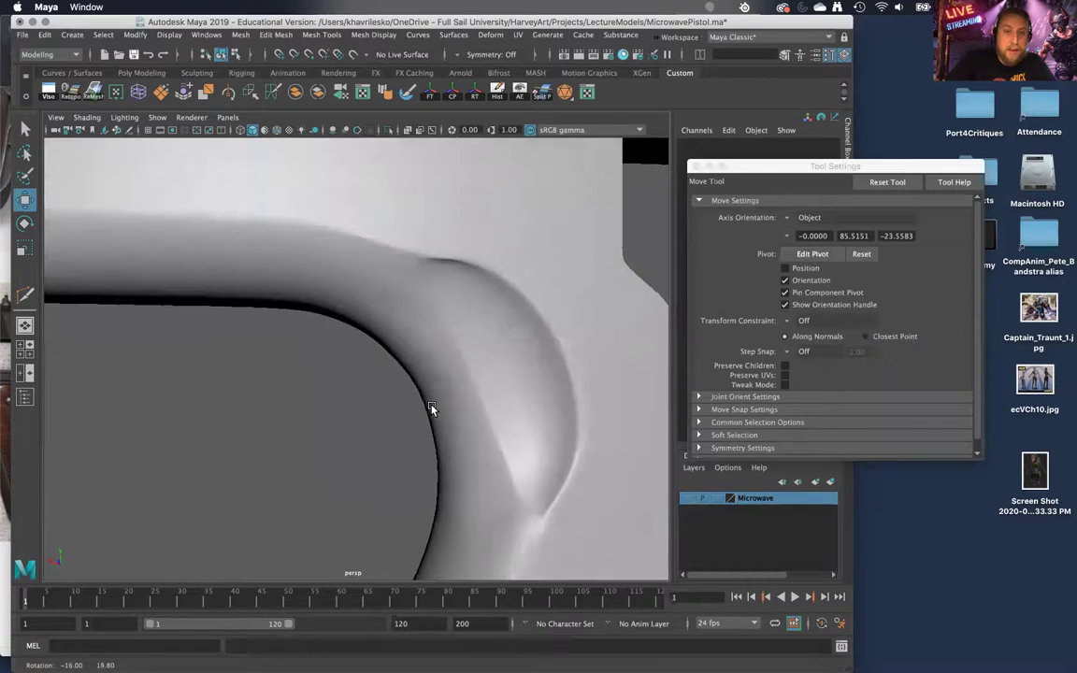
{"action": "mouse_move", "coordinate": [406, 312]}
{"action": "left_mouse_down", "text": "alt"}
{"action": "mouse_move", "coordinate": [400, 264]}
{"action": "mouse_move", "coordinate": [404, 324]}
{"action": "left_mouse_up", "text": "alt"}
Step: Adjust the depth of the vertices on the rounded border beside the recess's upper corner, and preview the frame smoothed in object mode
{"action": "left_click", "coordinate": [404, 324]}
{"action": "middle_click_drag", "start_coordinate": [385, 348], "coordinate": [347, 411], "text": "alt"}
{"action": "right_click_drag", "start_coordinate": [347, 411], "coordinate": [386, 505], "text": "alt"}
{"action": "left_click_drag", "start_coordinate": [392, 433], "coordinate": [355, 353], "text": "alt"}
{"action": "right_click_drag", "start_coordinate": [354, 307], "coordinate": [311, 324]}
{"action": "left_click_drag", "start_coordinate": [376, 389], "coordinate": [297, 342], "text": "alt"}
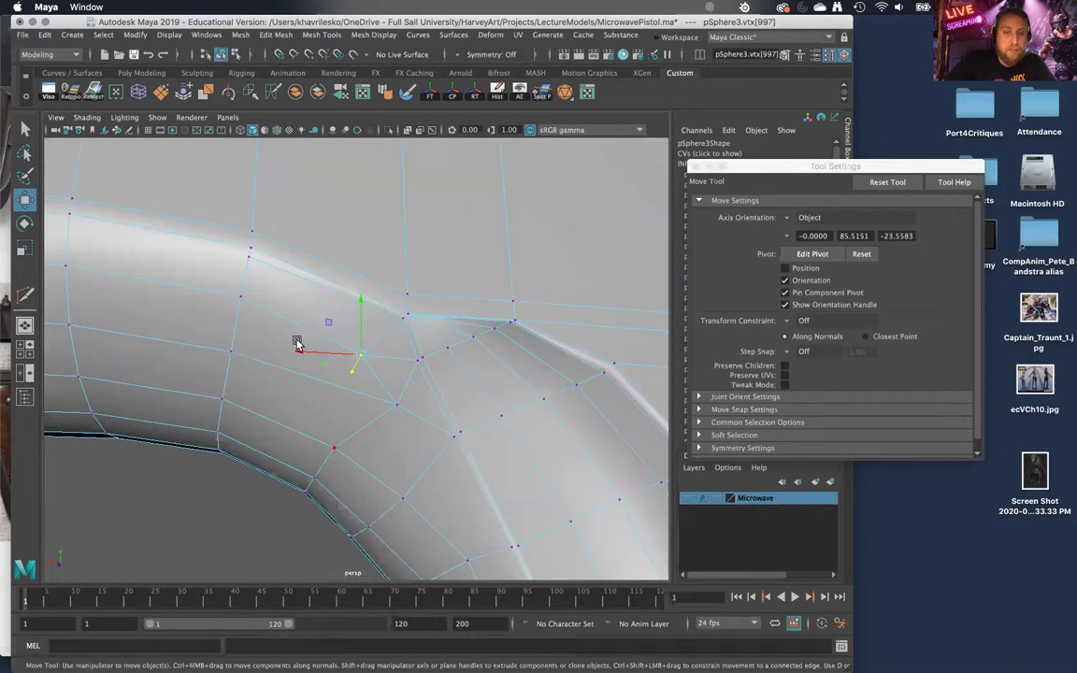
{"action": "left_click_drag", "start_coordinate": [346, 376], "coordinate": [402, 430], "text": "alt"}
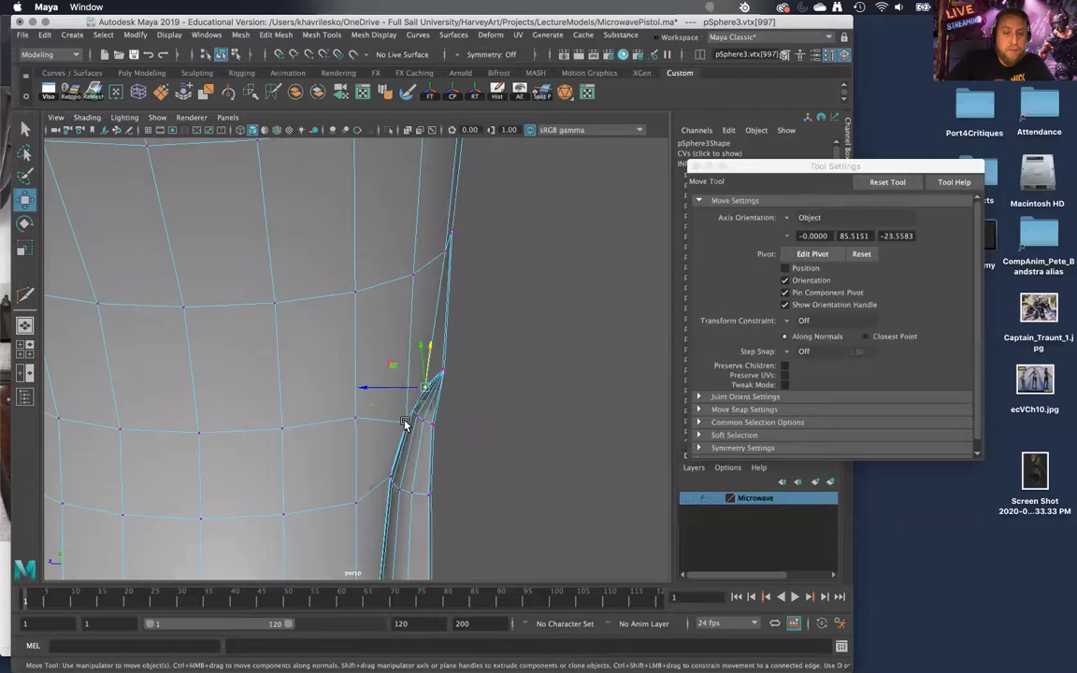
{"action": "left_click", "coordinate": [404, 424]}
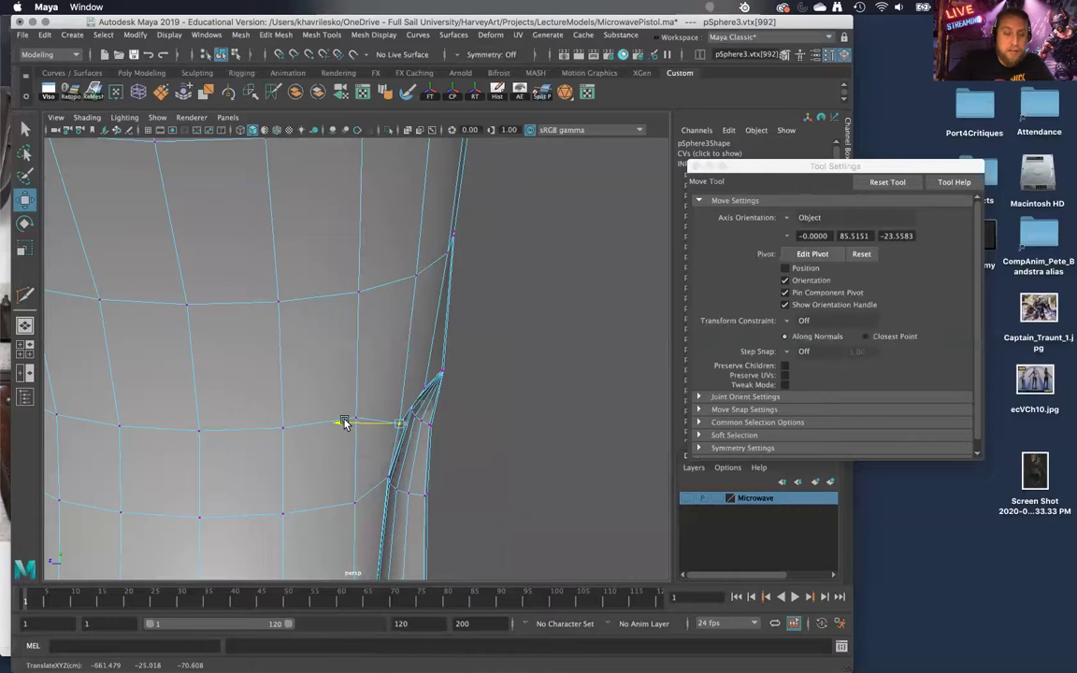
{"action": "left_click_drag", "start_coordinate": [442, 402], "coordinate": [430, 393], "text": "alt"}
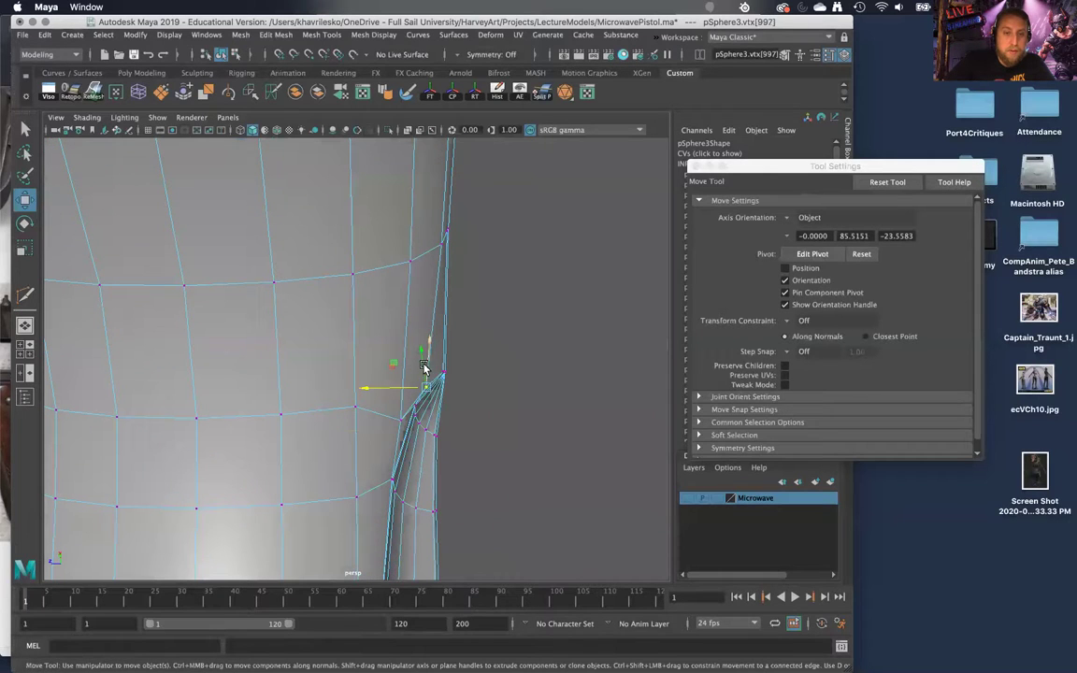
{"action": "left_click_drag", "start_coordinate": [425, 350], "coordinate": [325, 426], "text": "alt"}
{"action": "key", "text": "3"}
{"action": "left_click_drag", "start_coordinate": [525, 373], "coordinate": [455, 319], "text": "alt"}
{"action": "right_click_drag", "start_coordinate": [457, 306], "coordinate": [500, 281]}
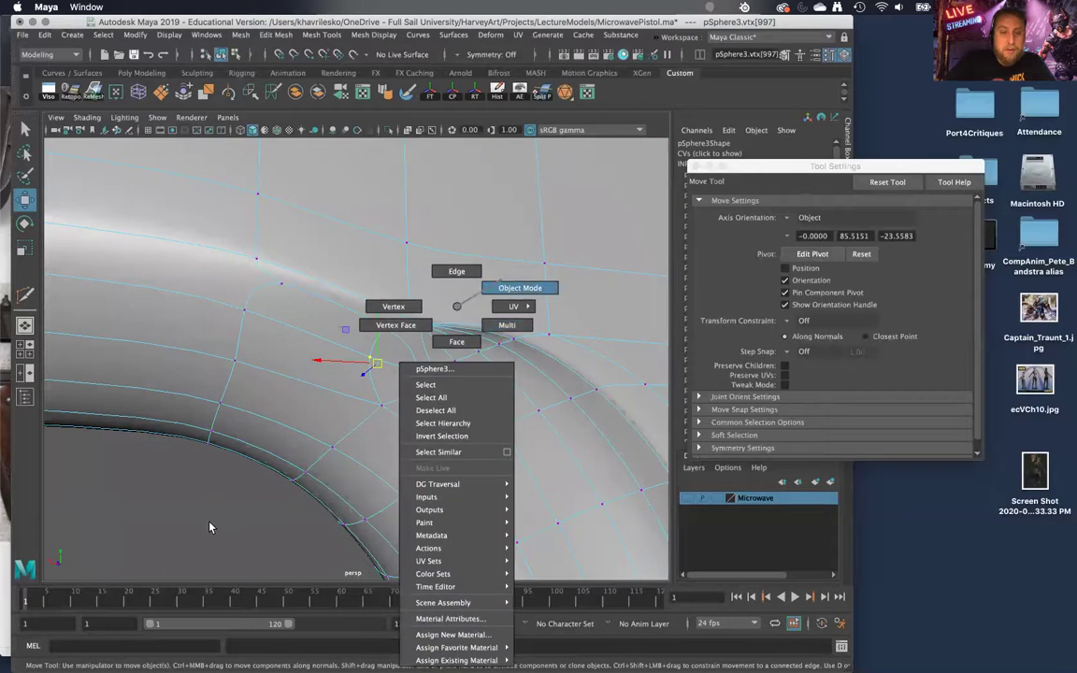
{"action": "left_click", "coordinate": [233, 488]}
Step: Multi-Cut a supporting edge from the vertex beside the recess's lower corner down along the grip's rounded border, and preview it smoothed
{"action": "scroll", "coordinate": [233, 488], "scroll_direction": "down", "scroll_amount": 5}
{"action": "left_click_drag", "start_coordinate": [233, 488], "coordinate": [362, 350], "text": "alt"}
{"action": "right_click_drag", "start_coordinate": [362, 350], "coordinate": [391, 483], "text": "alt"}
{"action": "left_click", "coordinate": [430, 464]}
{"action": "middle_click_drag", "start_coordinate": [430, 464], "coordinate": [399, 412], "text": "alt"}
{"action": "left_click_drag", "start_coordinate": [402, 540], "coordinate": [428, 416], "text": "alt"}
{"action": "right_click_drag", "start_coordinate": [453, 322], "coordinate": [453, 272]}
{"action": "right_click_drag", "start_coordinate": [469, 378], "coordinate": [400, 365], "text": "shift"}
{"action": "left_click", "coordinate": [471, 326]}
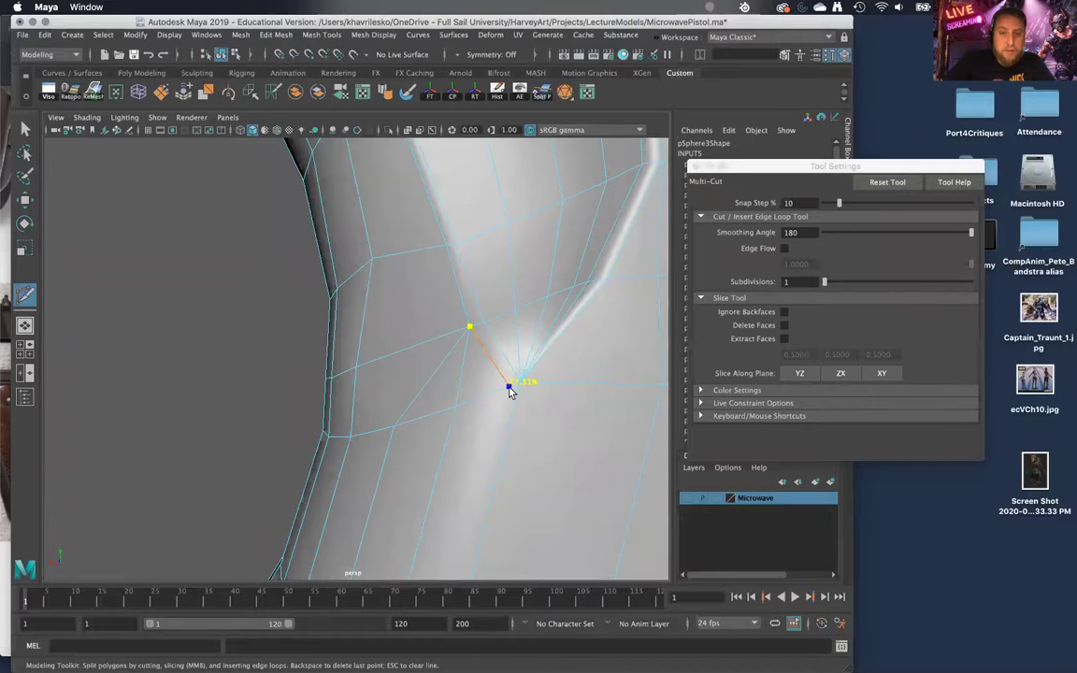
{"action": "right_click_drag", "start_coordinate": [501, 445], "coordinate": [434, 408], "text": "alt"}
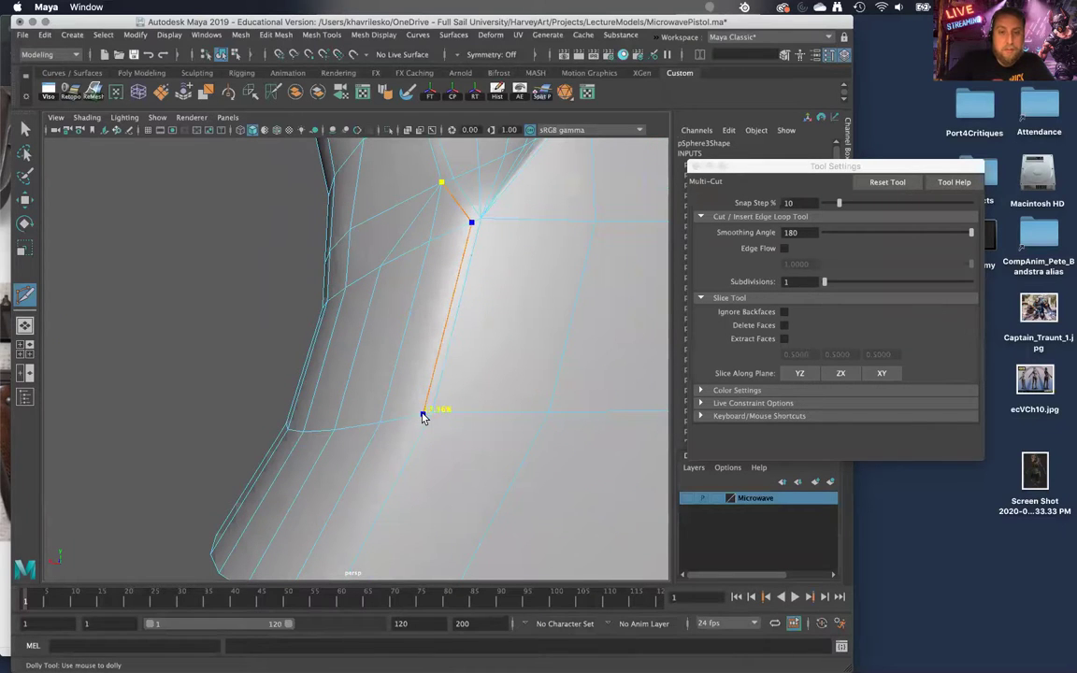
{"action": "key", "text": "w"}
{"action": "key", "text": "3"}
{"action": "right_click_drag", "start_coordinate": [500, 238], "coordinate": [538, 223]}
{"action": "left_click", "coordinate": [168, 291]}
Step: Examine the smoothed frame and recess as part of the whole pistol
{"action": "right_click_drag", "start_coordinate": [323, 292], "coordinate": [283, 298], "text": "alt"}
{"action": "middle_click_drag", "start_coordinate": [283, 298], "coordinate": [293, 312], "text": "alt"}
{"action": "left_click_drag", "start_coordinate": [294, 313], "coordinate": [290, 351], "text": "alt"}
{"action": "right_click_drag", "start_coordinate": [291, 351], "coordinate": [299, 316], "text": "alt"}
{"action": "middle_click_drag", "start_coordinate": [299, 316], "coordinate": [329, 358], "text": "alt"}
{"action": "right_click_drag", "start_coordinate": [329, 358], "coordinate": [271, 136], "text": "alt"}
{"action": "middle_click_drag", "start_coordinate": [272, 135], "coordinate": [332, 181], "text": "alt"}
{"action": "right_click_drag", "start_coordinate": [332, 181], "coordinate": [318, 159], "text": "alt"}
{"action": "left_click_drag", "start_coordinate": [318, 159], "coordinate": [340, 226], "text": "alt"}
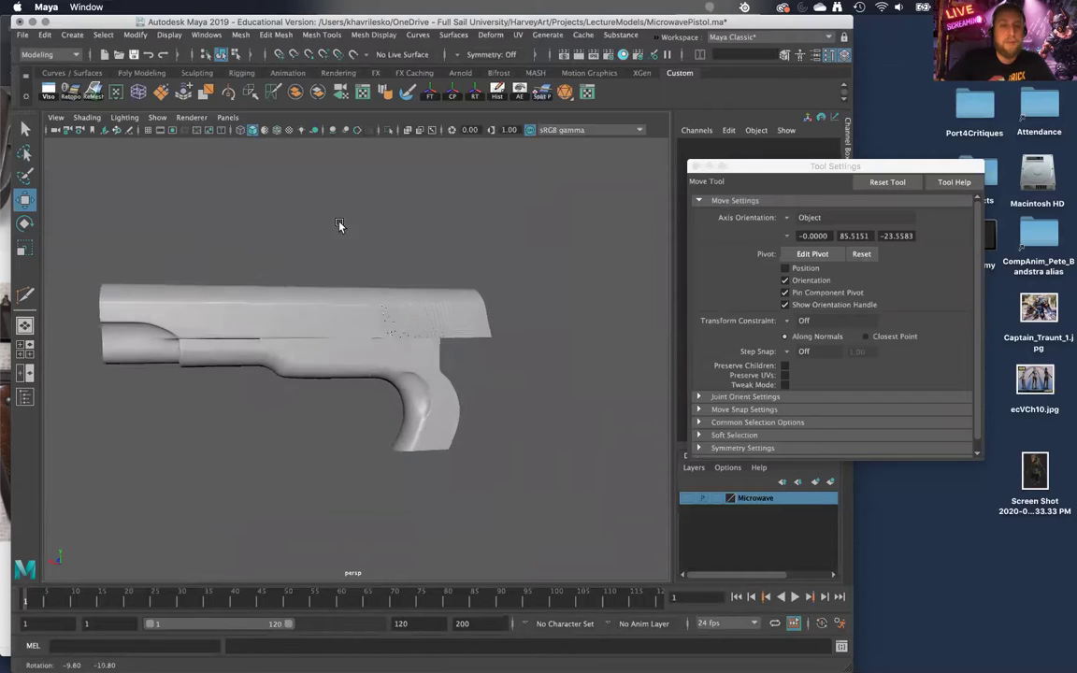